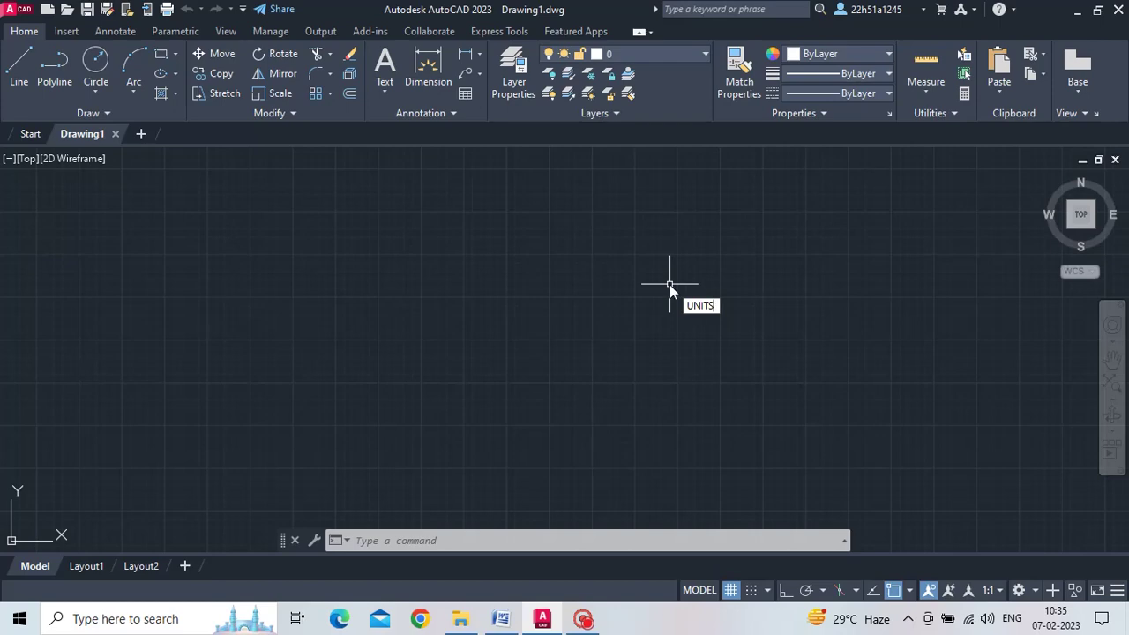
Set the drawing's length precision to 0 (whole numbers) in Drawing Units.
left_click(710, 323)
left_click(466, 210)
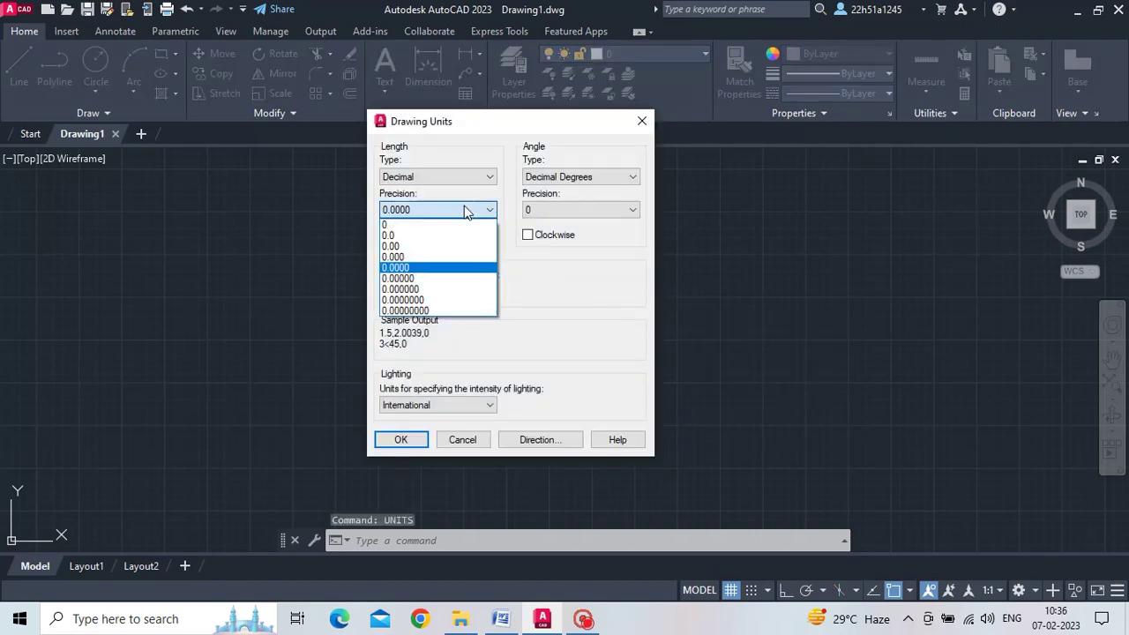
left_click(421, 225)
left_click(415, 437)
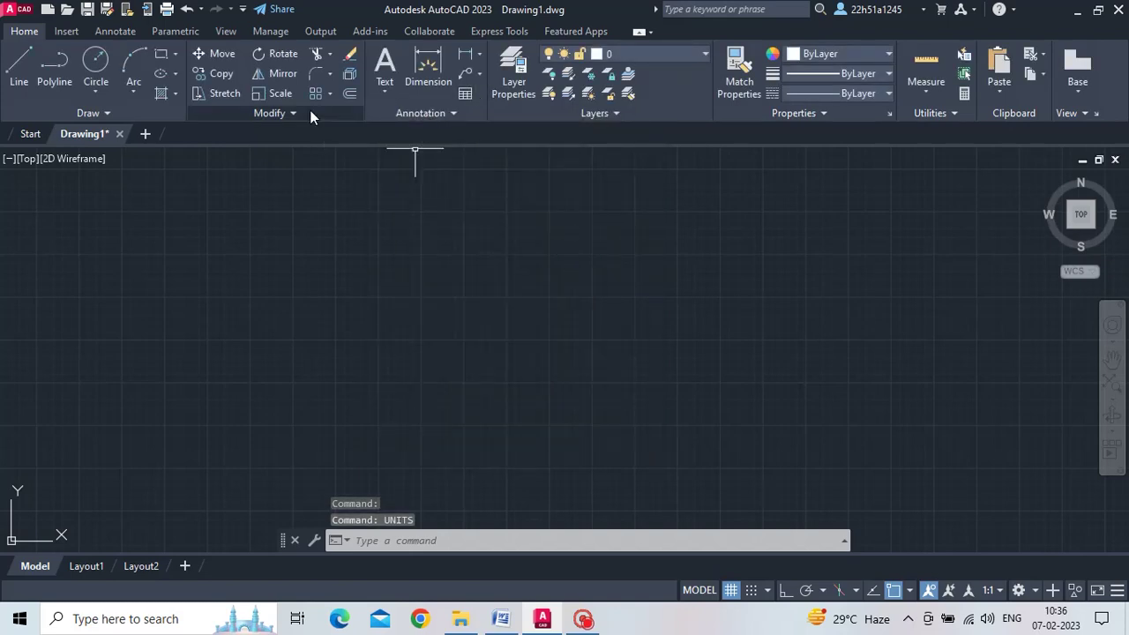
Create a MAIN layer with 0.25 mm lineweight.
left_click(507, 88)
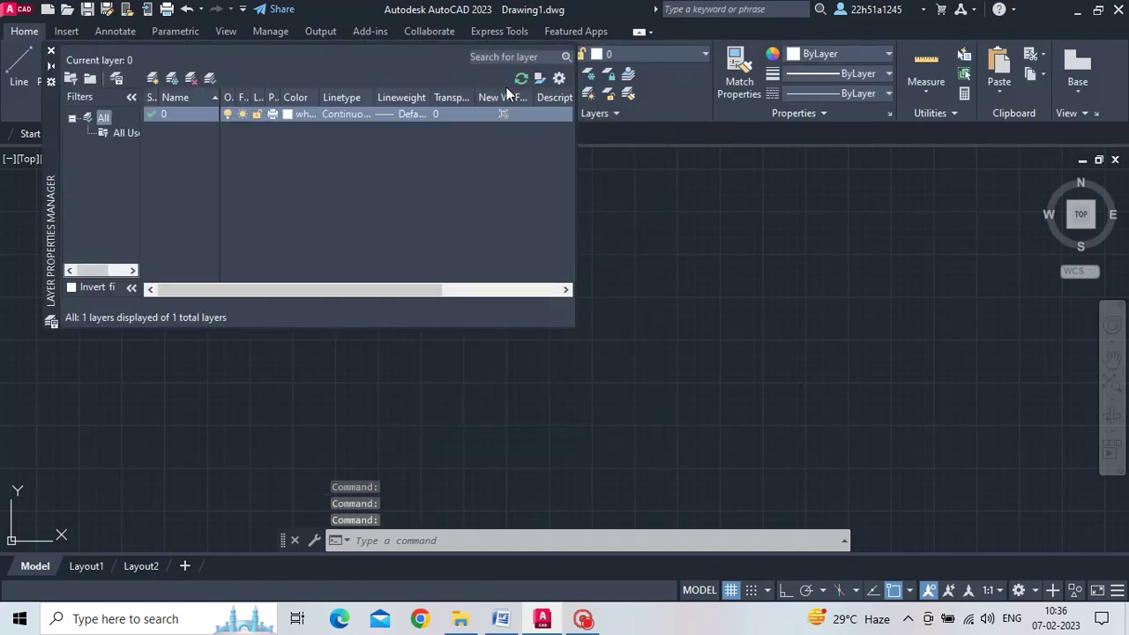
left_click(152, 79)
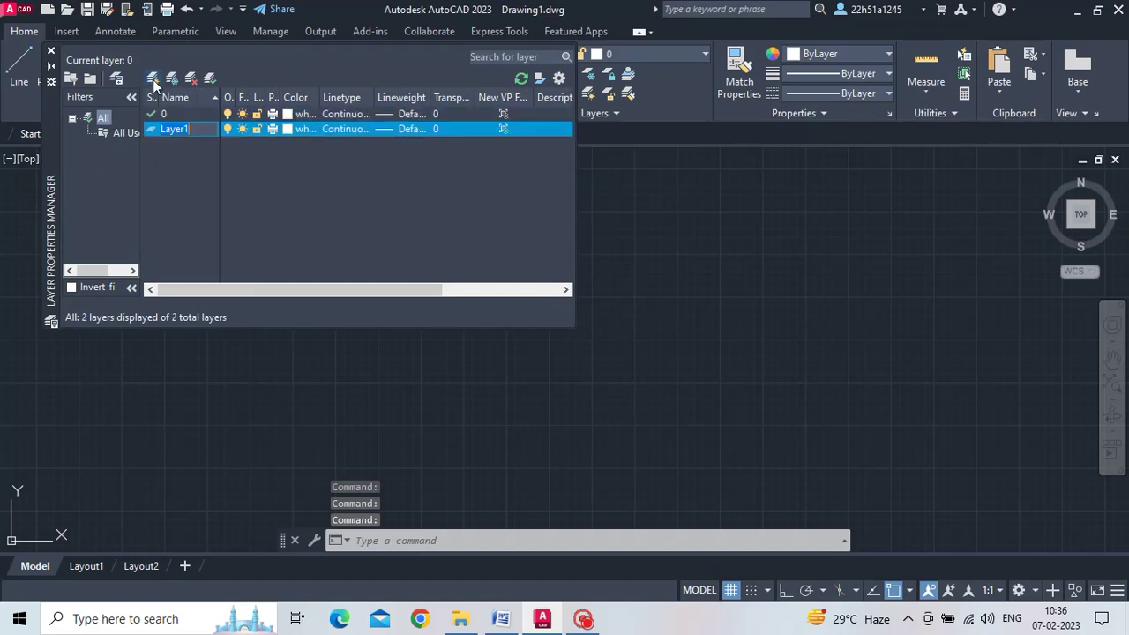
type("MAIN")
left_click(389, 134)
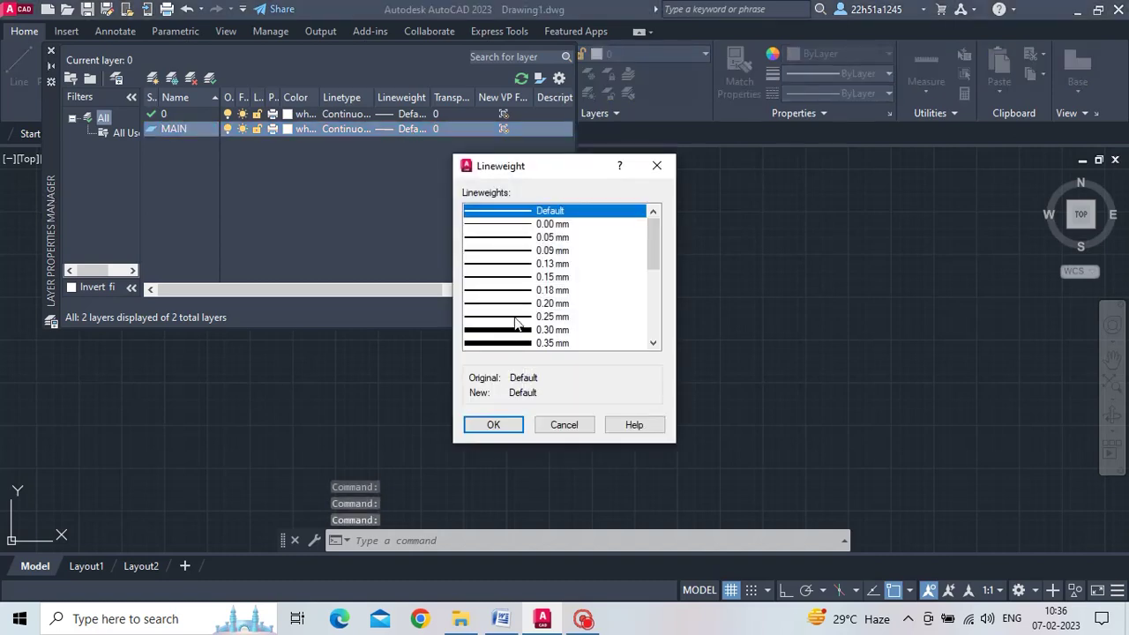
left_click(516, 318)
left_click(507, 424)
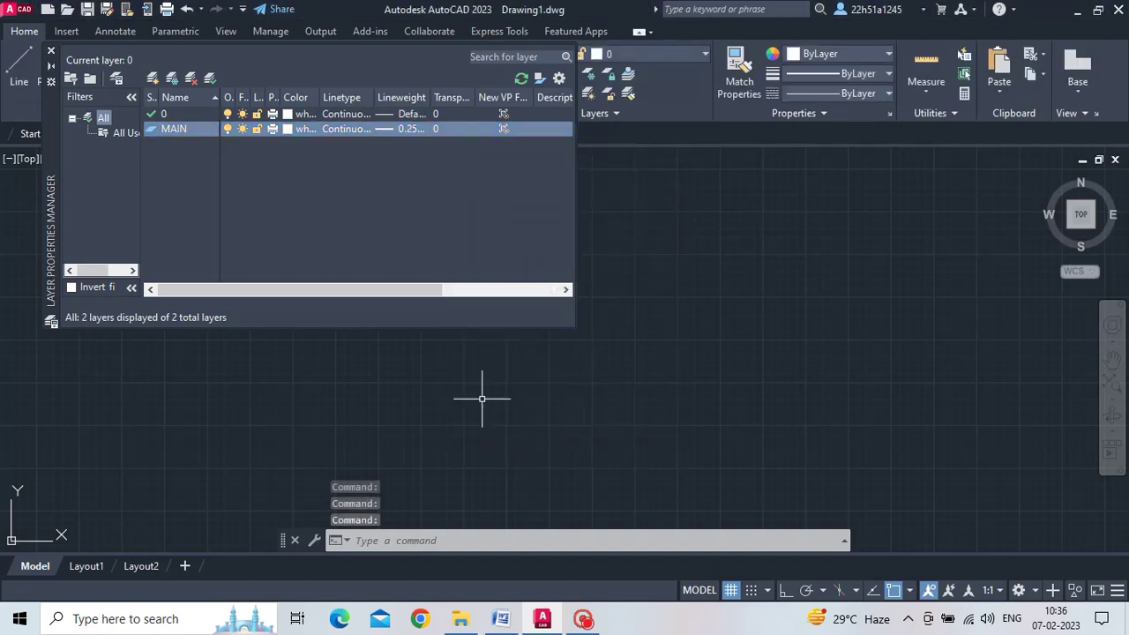
Create a PROJECTION layer with 0.00 mm lineweight and transparency 70, plus another new layer.
left_click(154, 80)
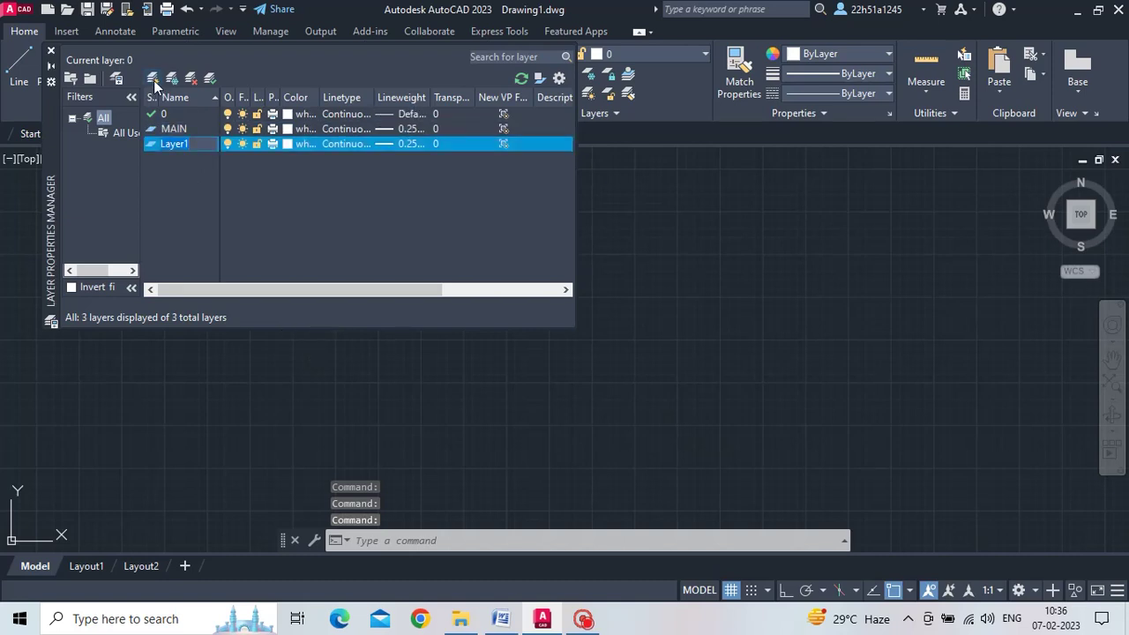
type("PROJECT")
type("ION")
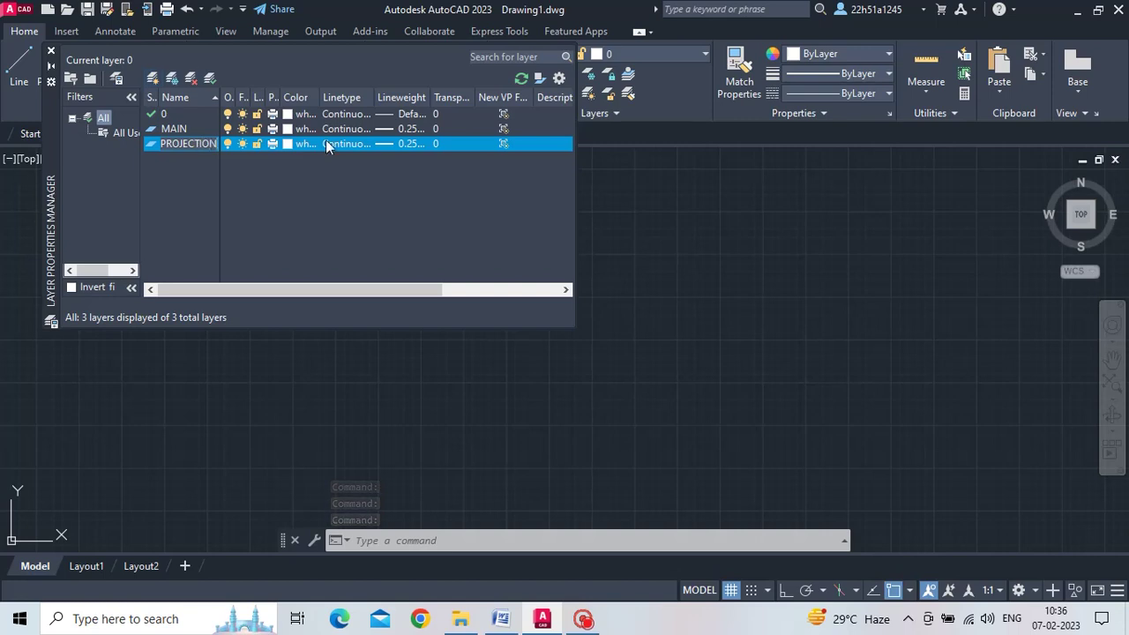
left_click(416, 146)
left_click(534, 224)
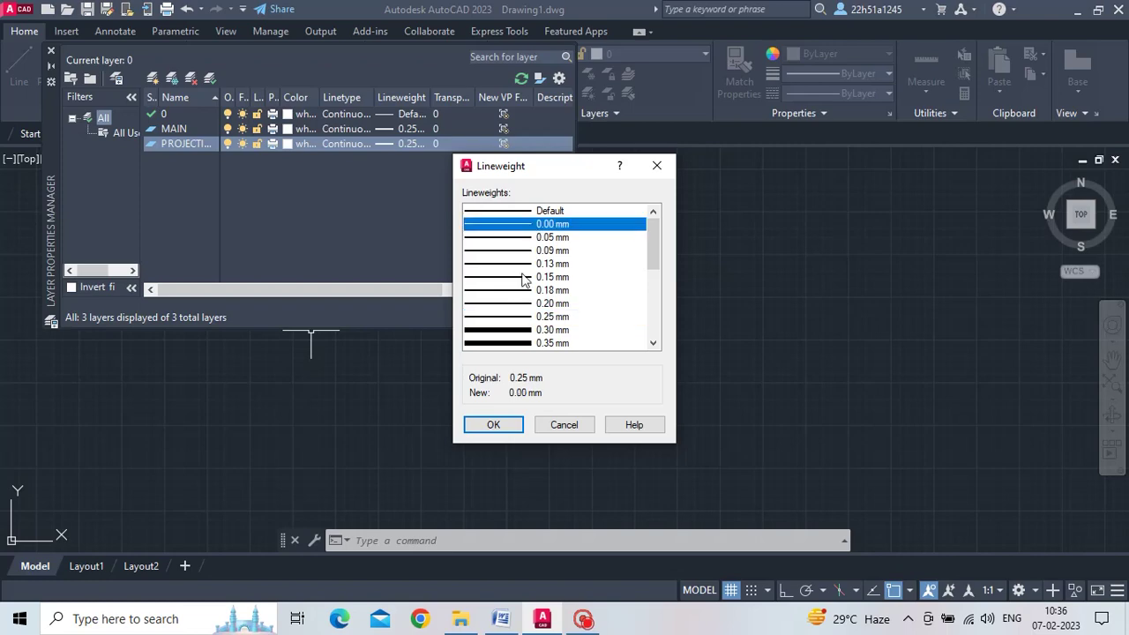
left_click(502, 424)
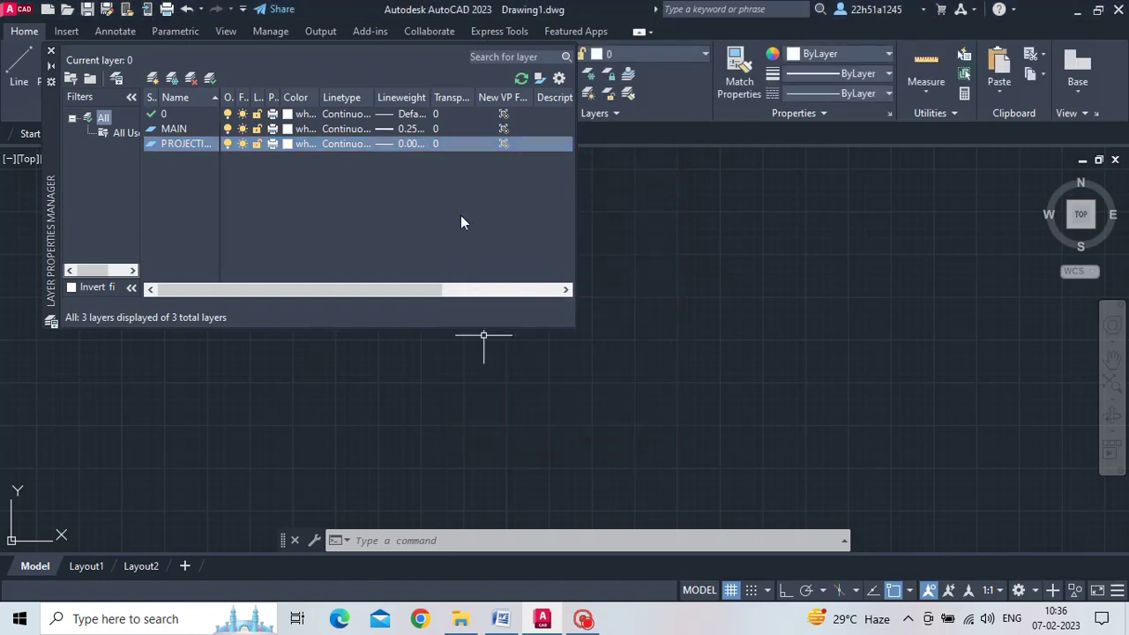
left_click(437, 143)
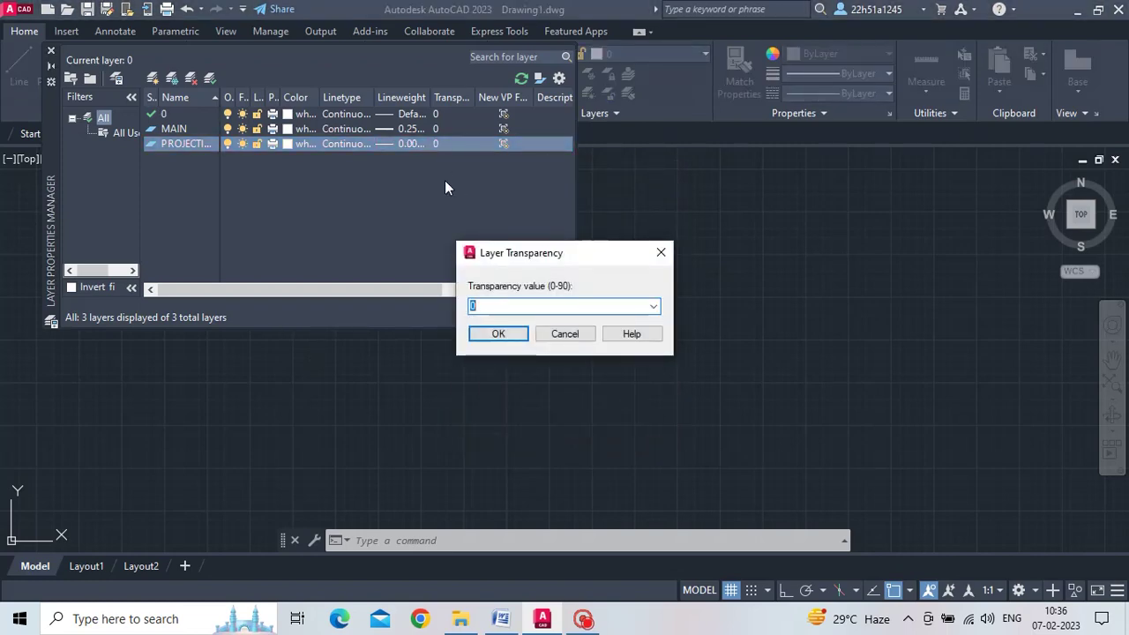
type("70")
key("Return")
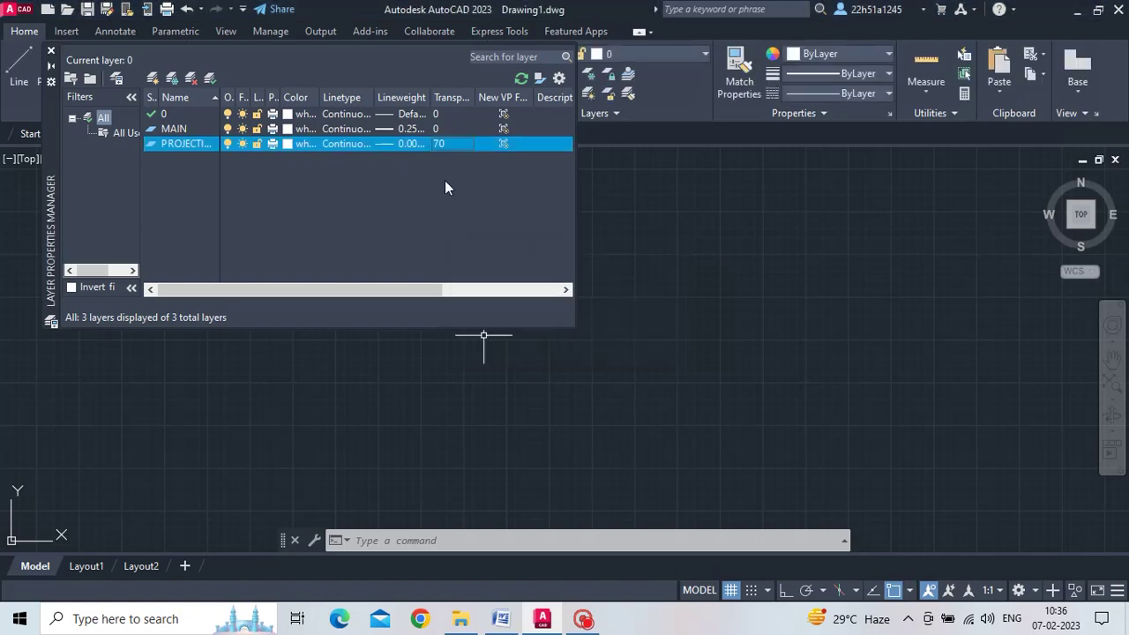
left_click(153, 78)
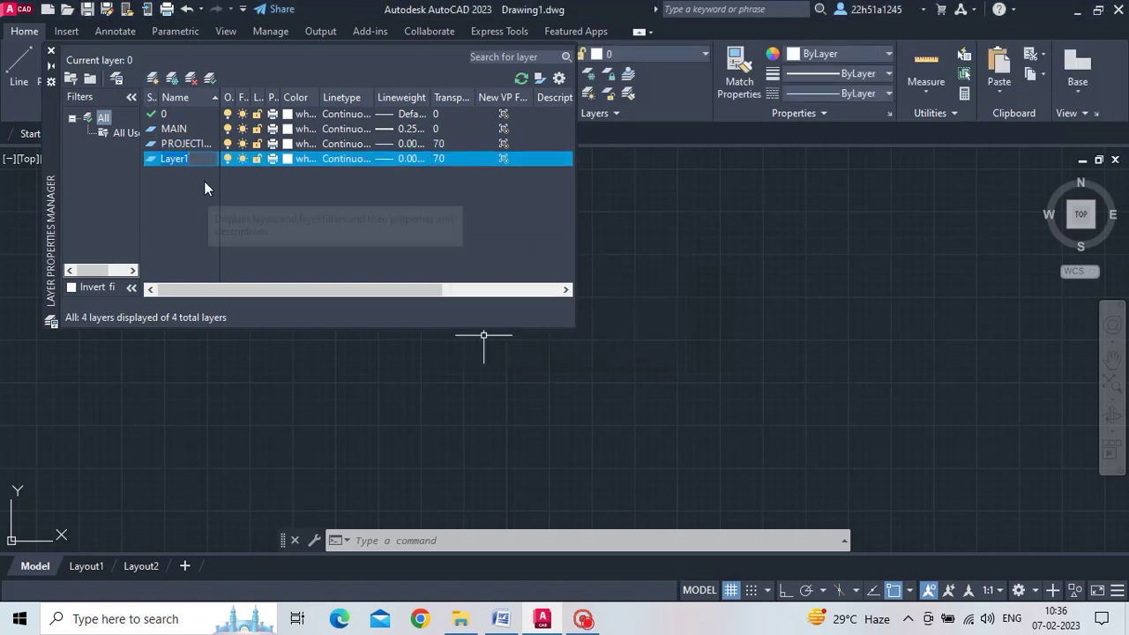
Name the new layer REF and set its transparency to 40.
type("REF")
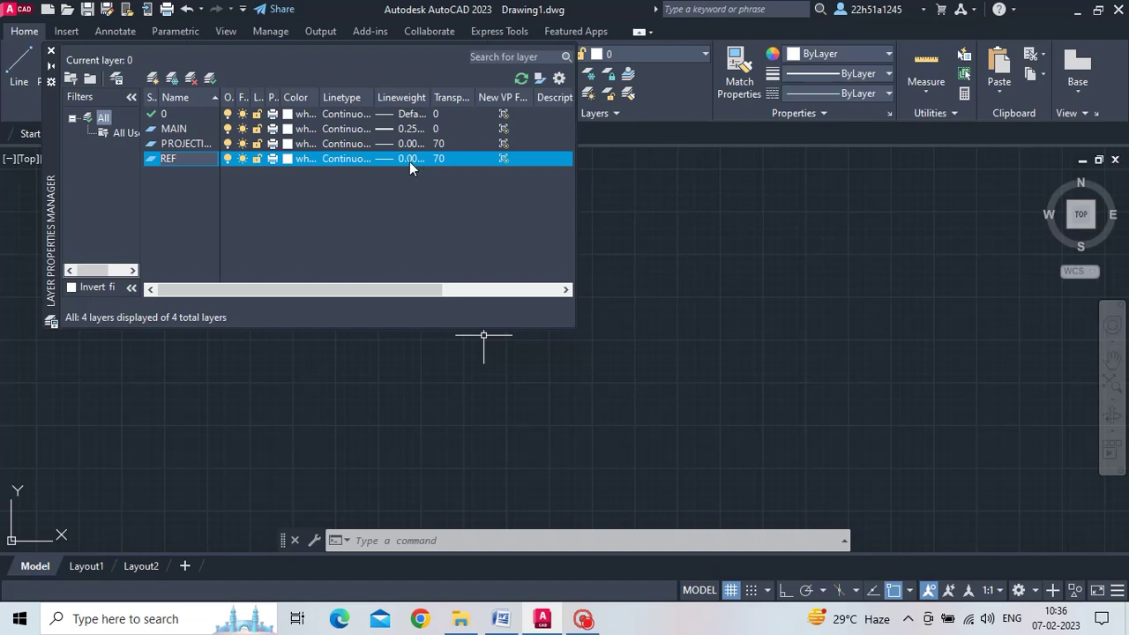
left_click(445, 164)
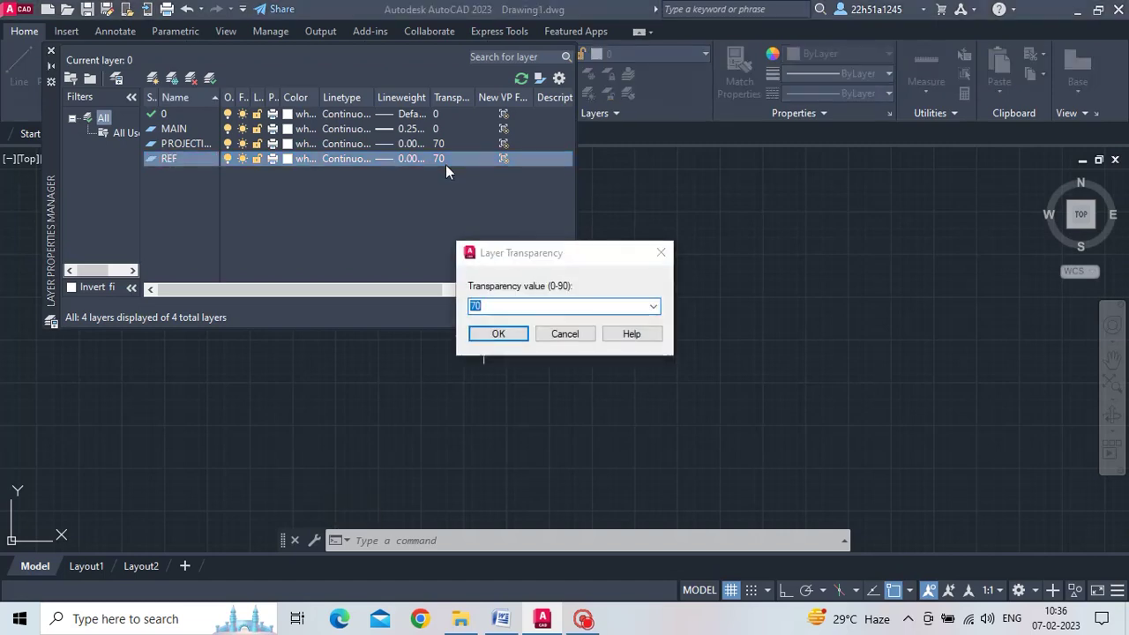
key("BackSpace")
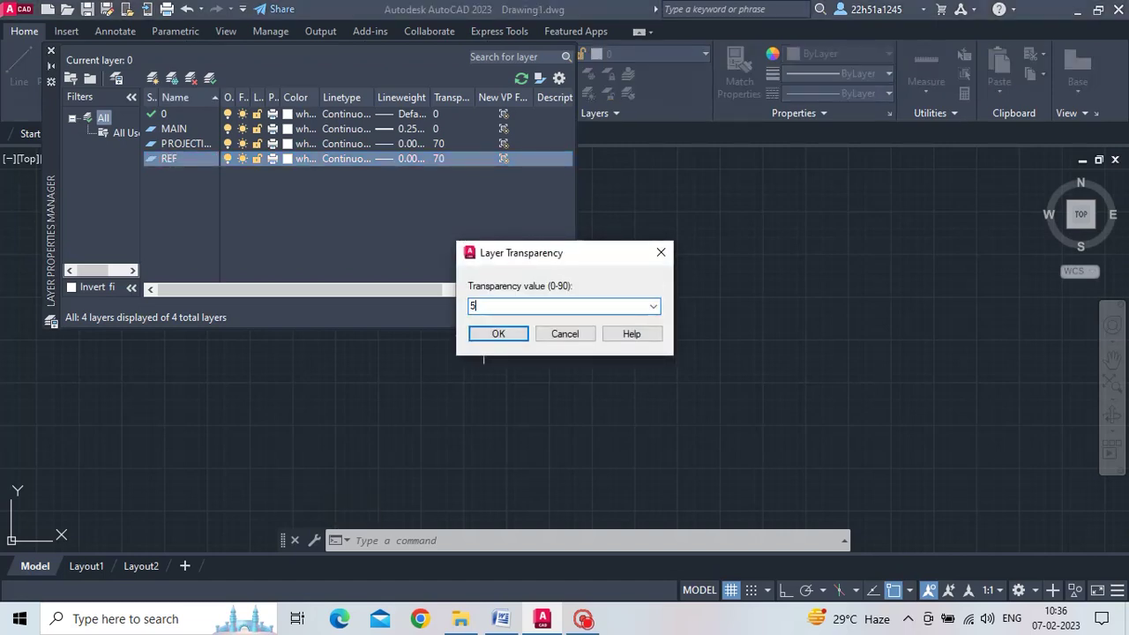
type("0")
key("Return")
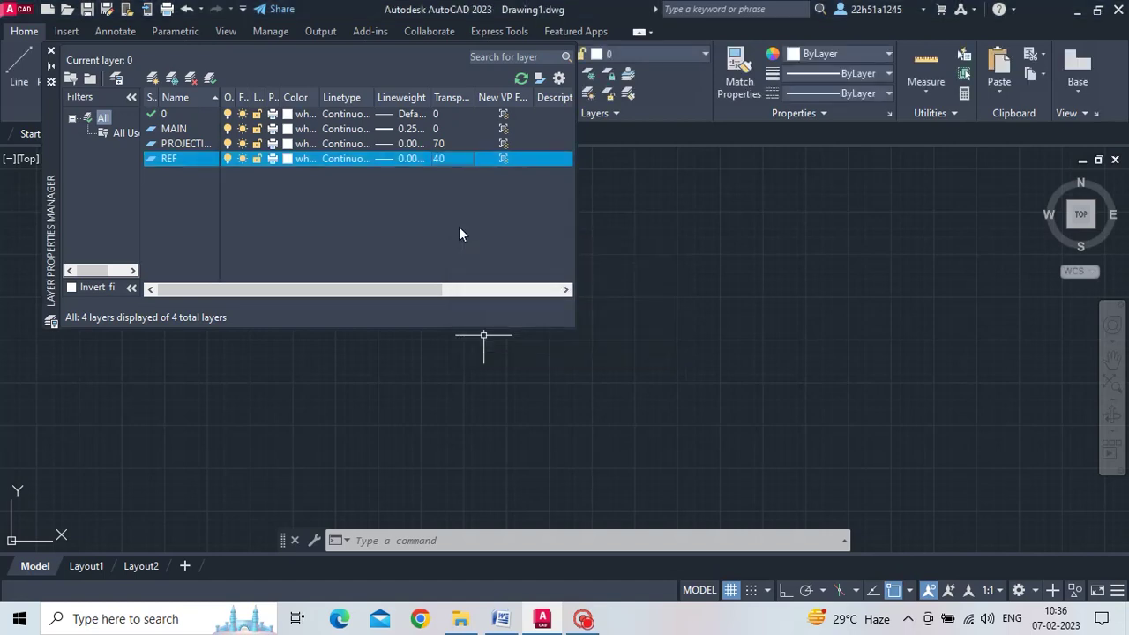
Create a HIDDEN layer with ACAD_ISO02W100 linetype and 0.25 mm lineweight, plus another new layer.
left_click(156, 80)
type("H")
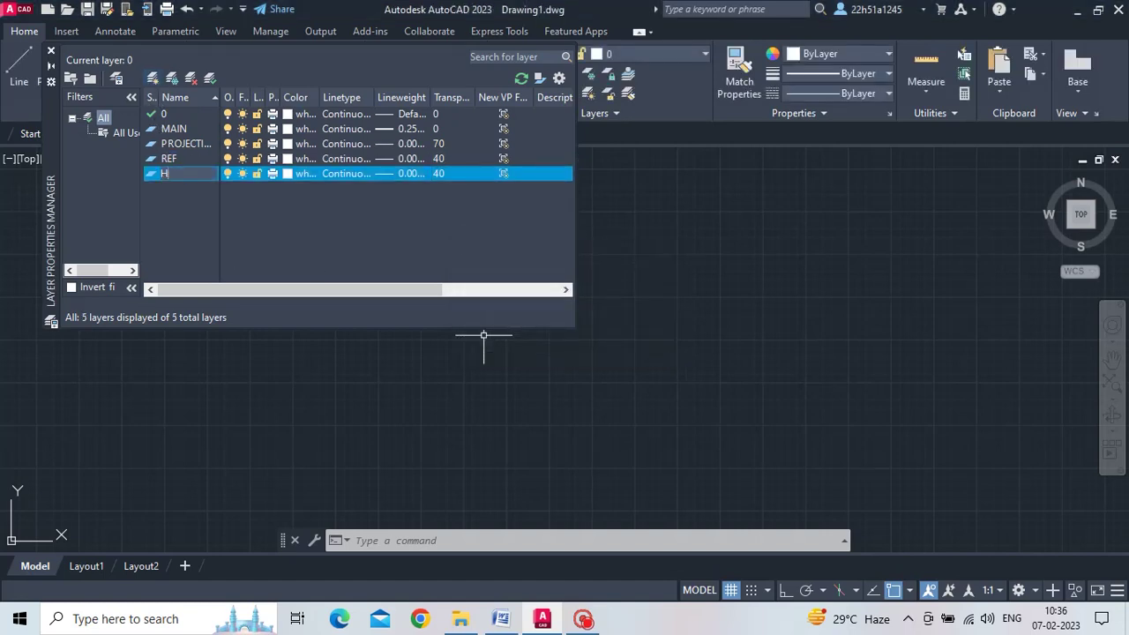
type("IDDEN")
left_click(356, 173)
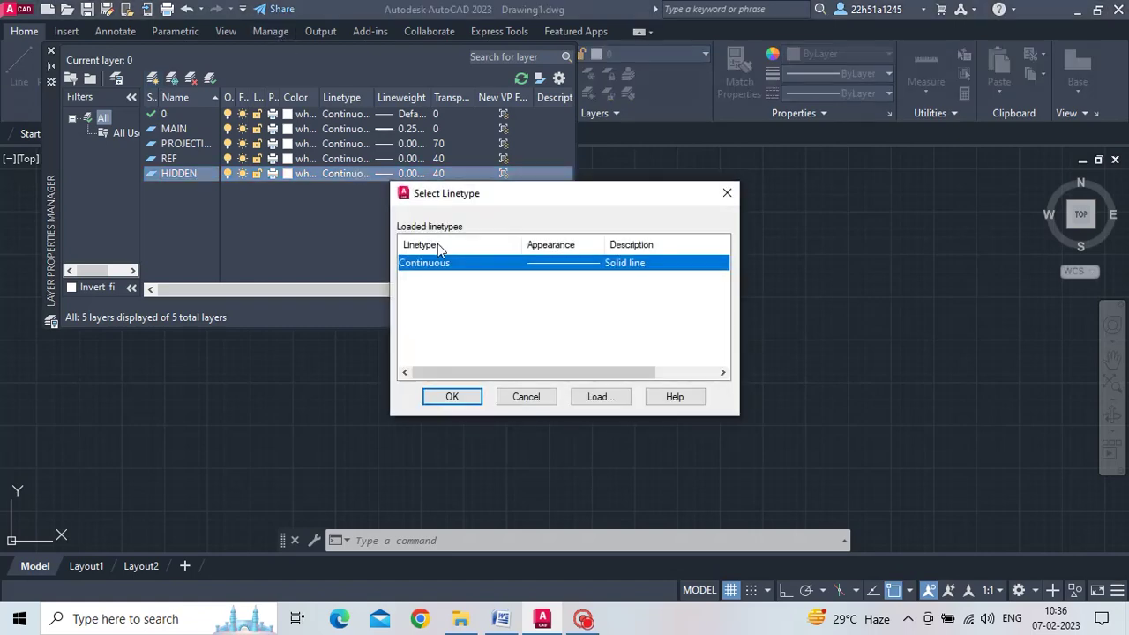
left_click(601, 396)
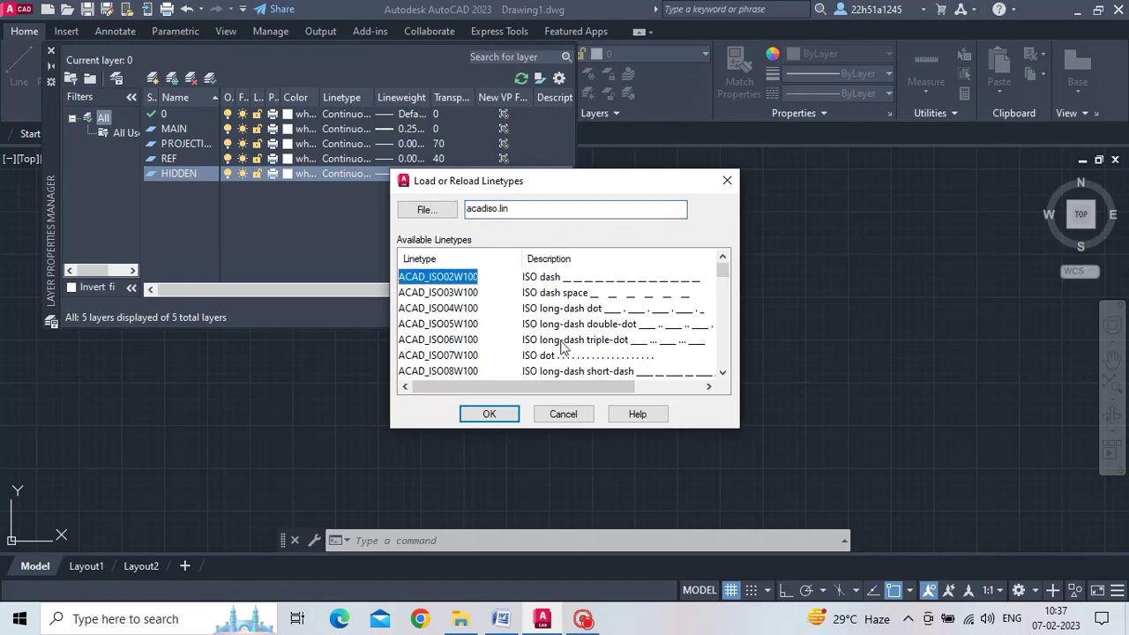
left_click(488, 414)
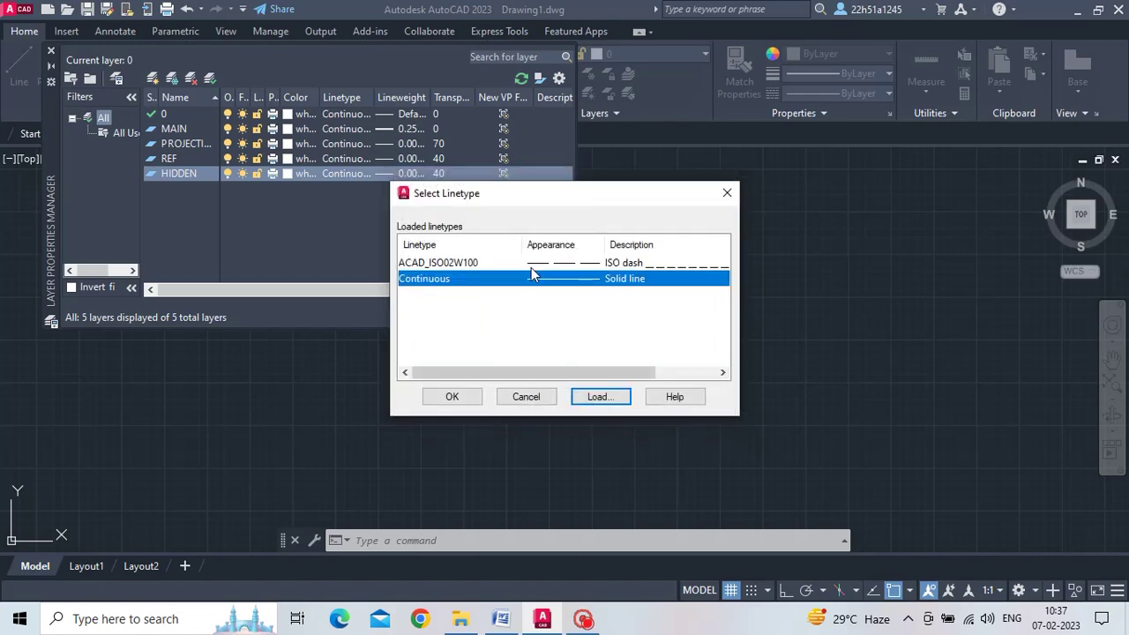
left_click(532, 265)
left_click(462, 396)
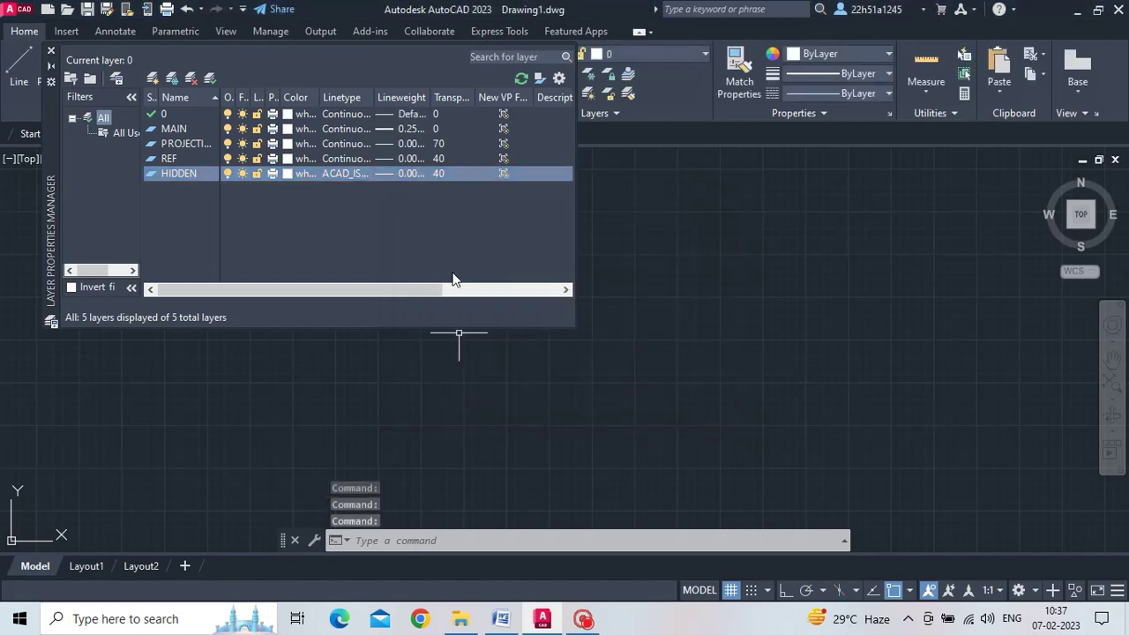
left_click(418, 169)
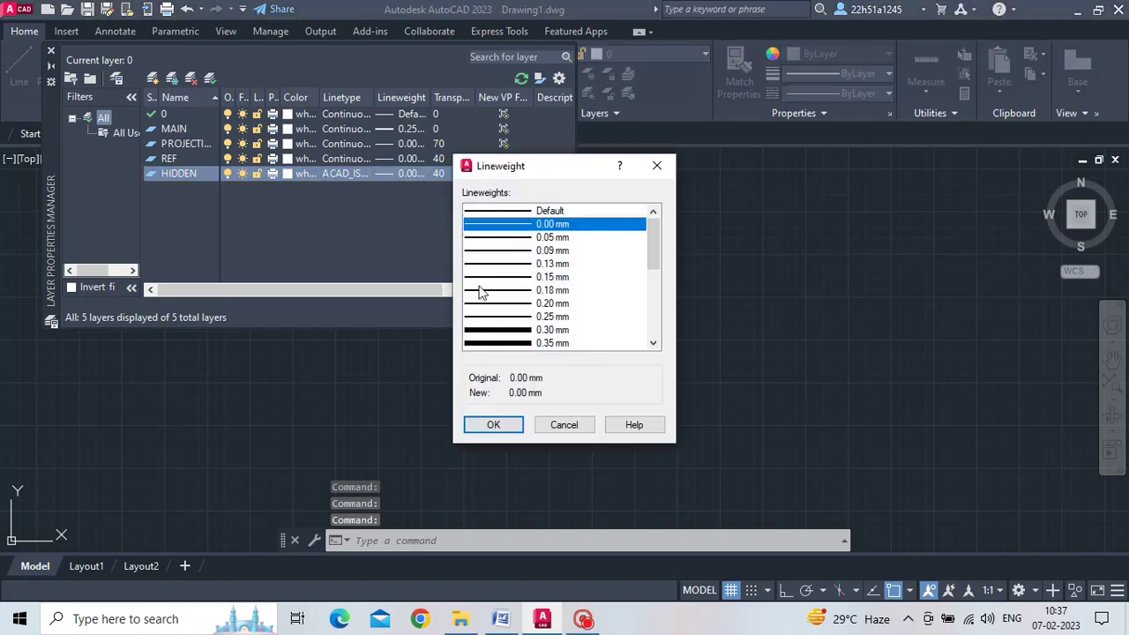
left_click(504, 317)
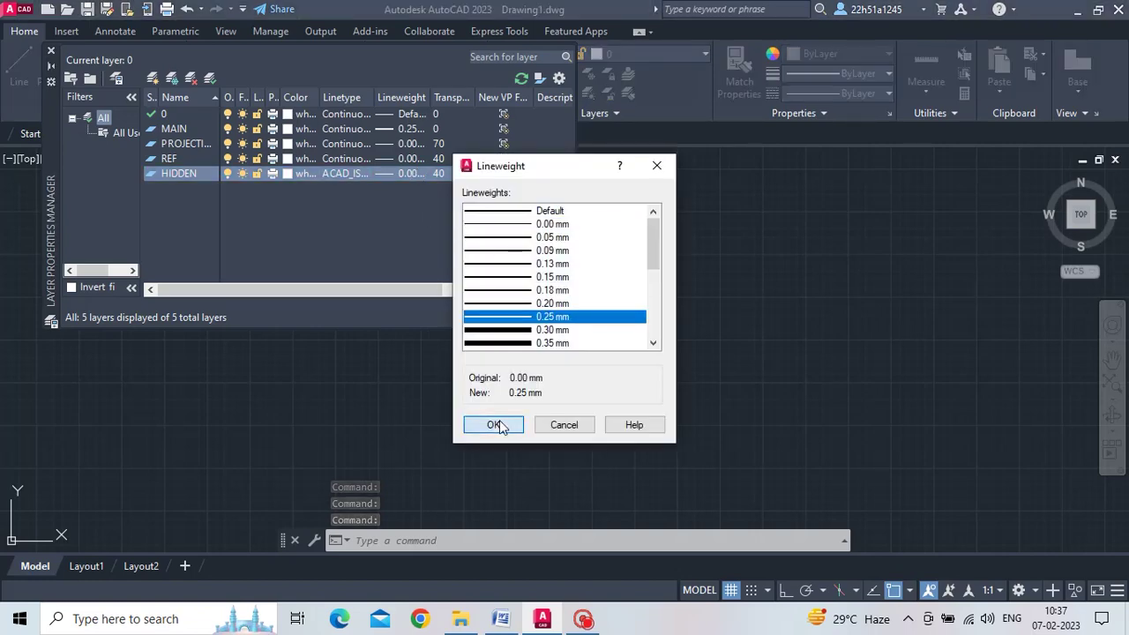
left_click(497, 426)
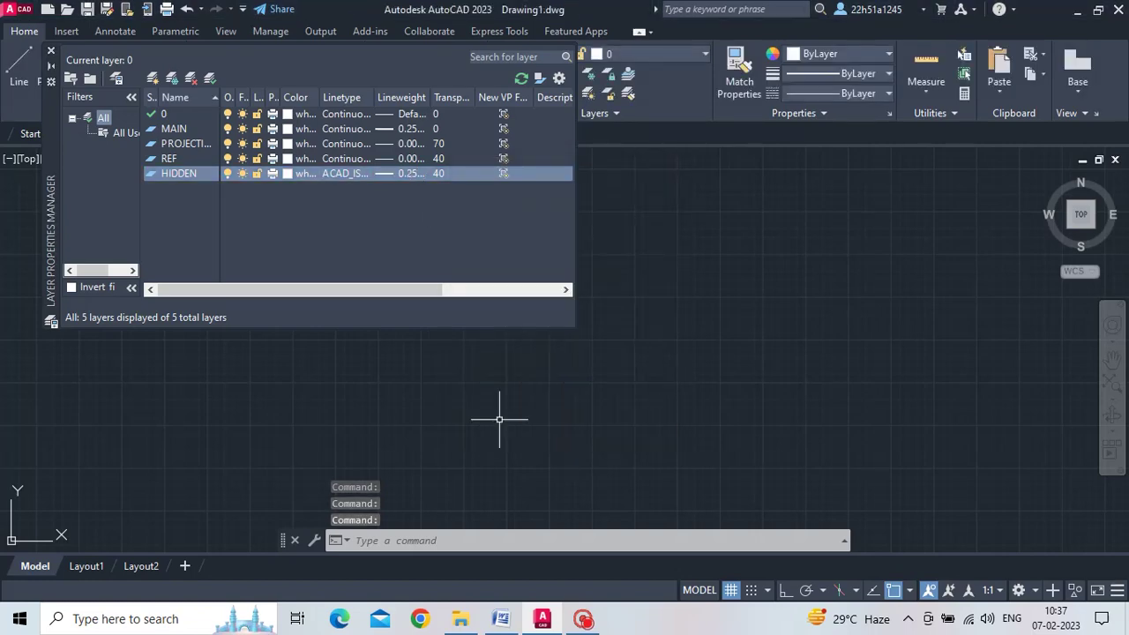
left_click(153, 78)
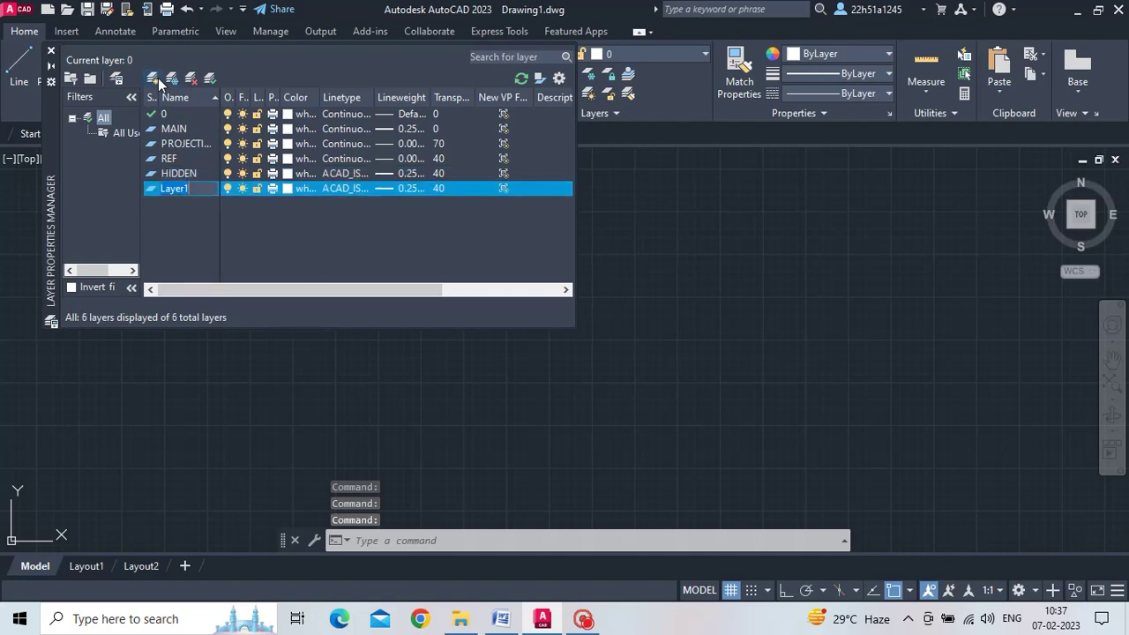
Name the new layer AXIS and give it the loaded DASHDOT linetype.
type("AXIS")
left_click(354, 191)
left_click(587, 396)
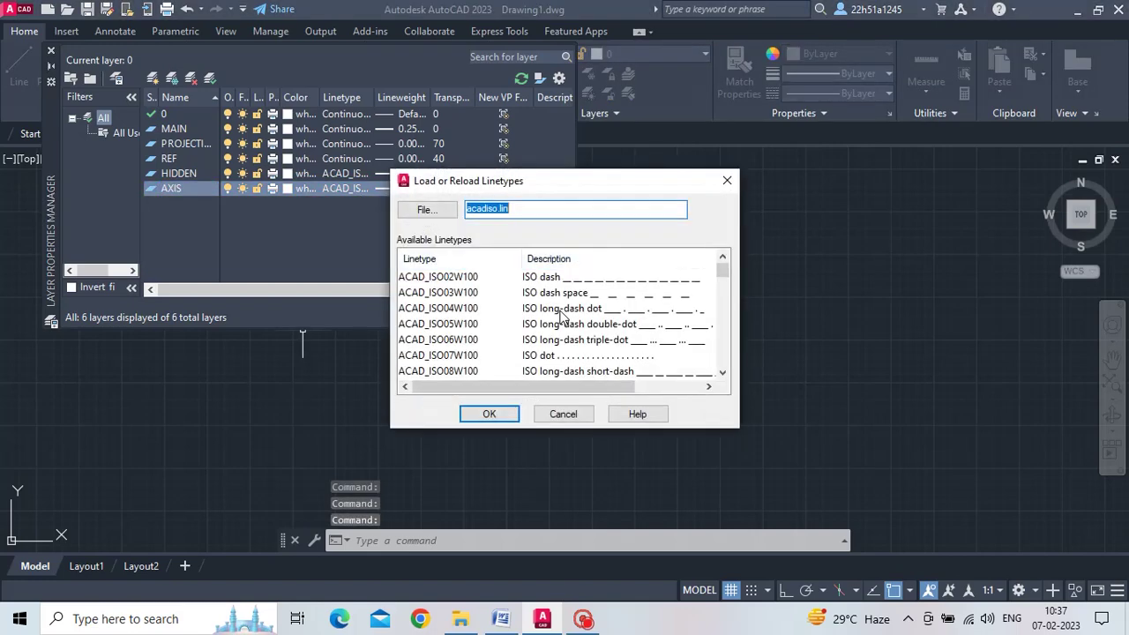
scroll(561, 315, "down", 5)
scroll(547, 318, "down", 4)
scroll(515, 323, "up", 2)
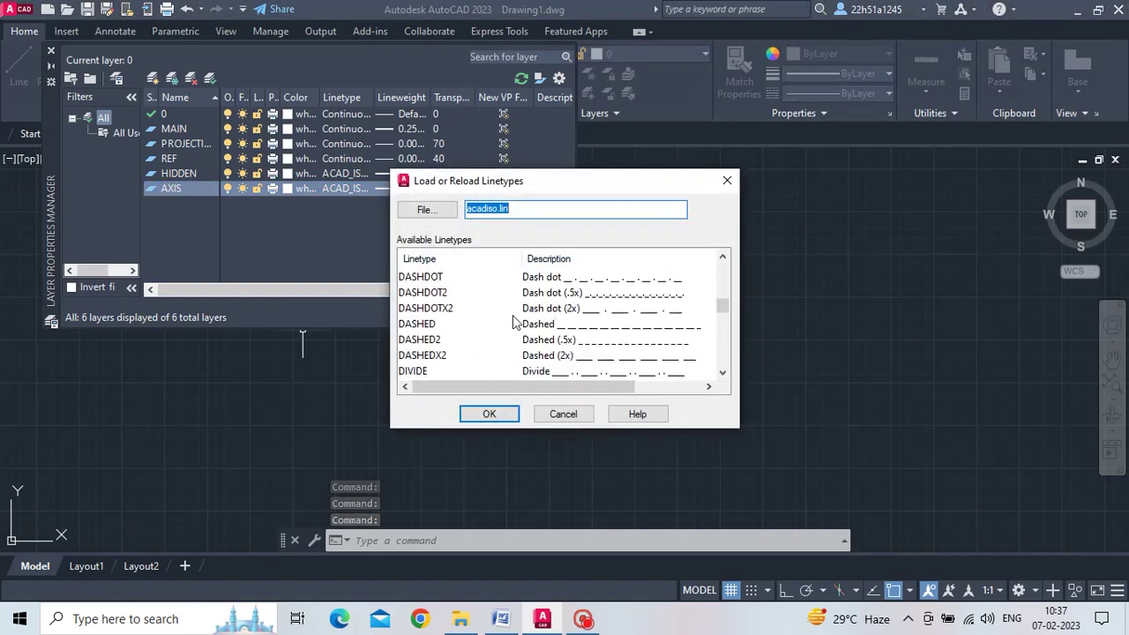
left_click(528, 278)
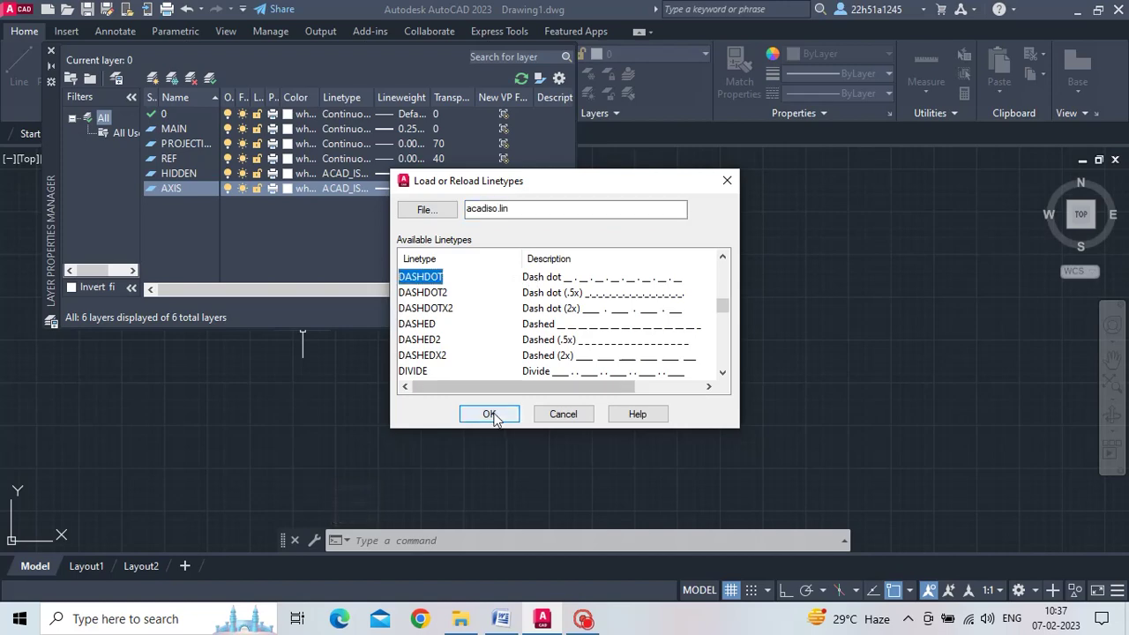
left_click(491, 415)
left_click(527, 282)
left_click(526, 298)
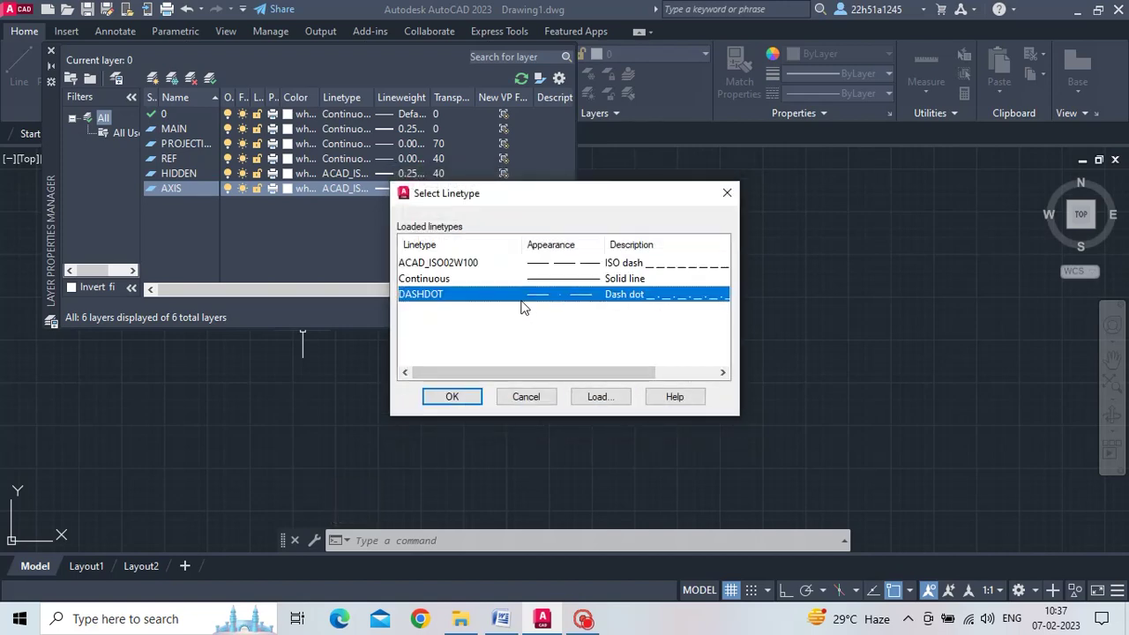
left_click(452, 397)
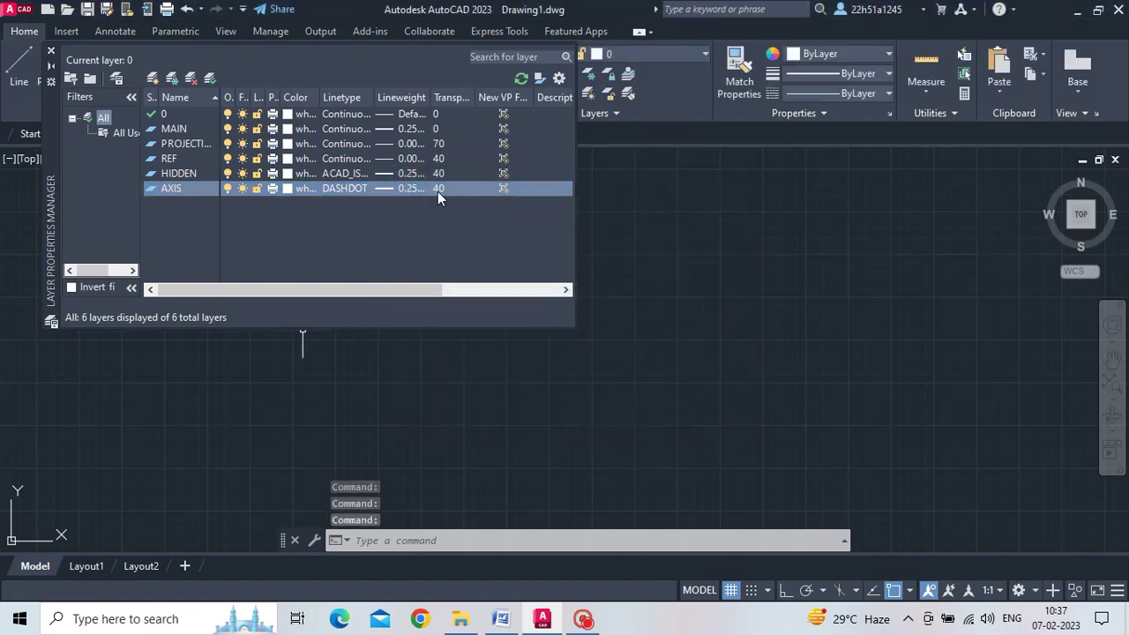
Set transparency 0 for the AXIS and HIDDEN layers and close the layer manager.
left_click(441, 188)
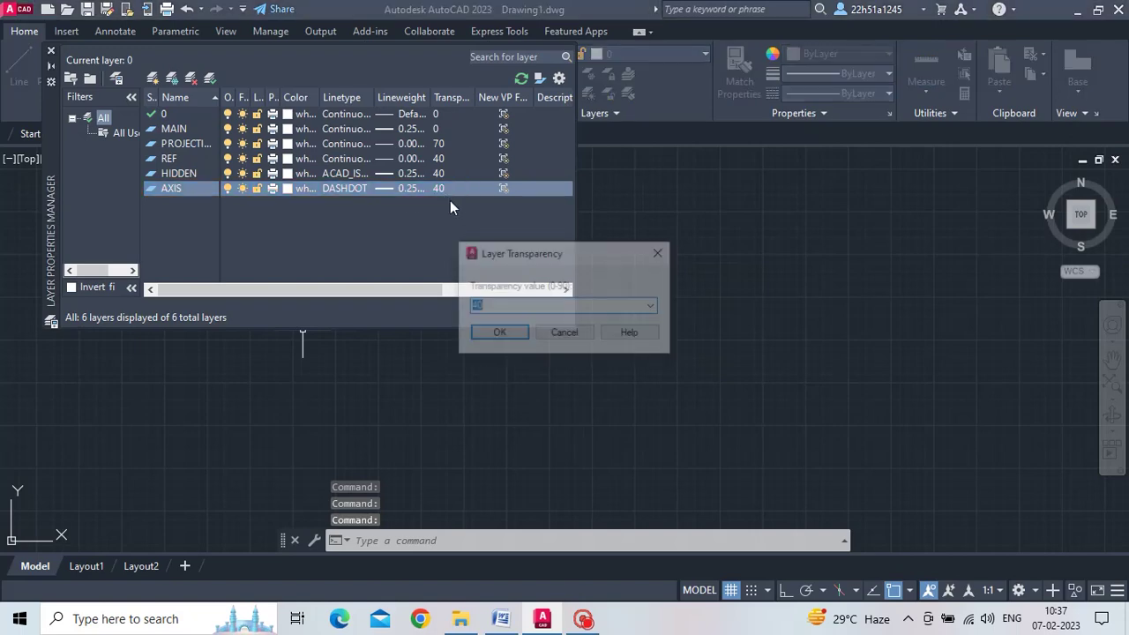
type("0")
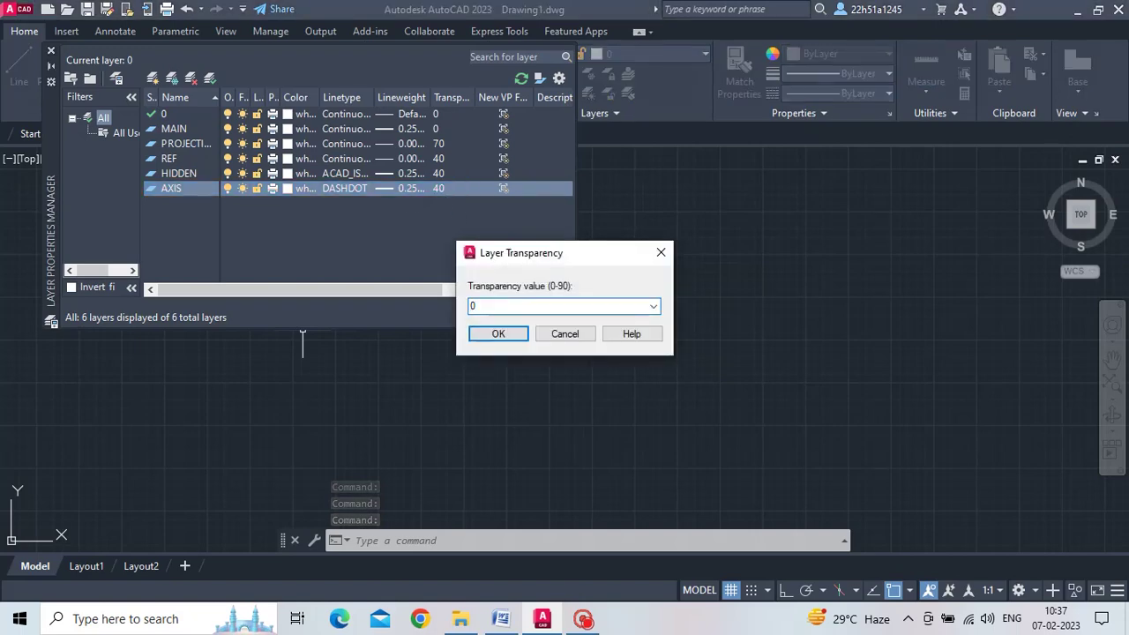
key("Return")
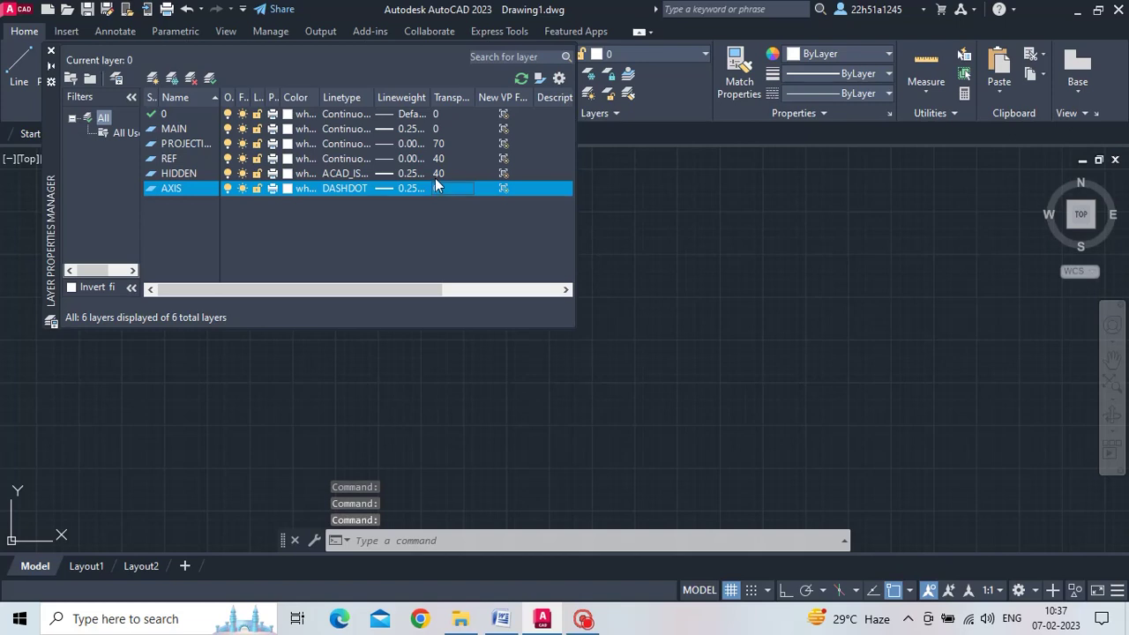
left_click(435, 174)
type("0")
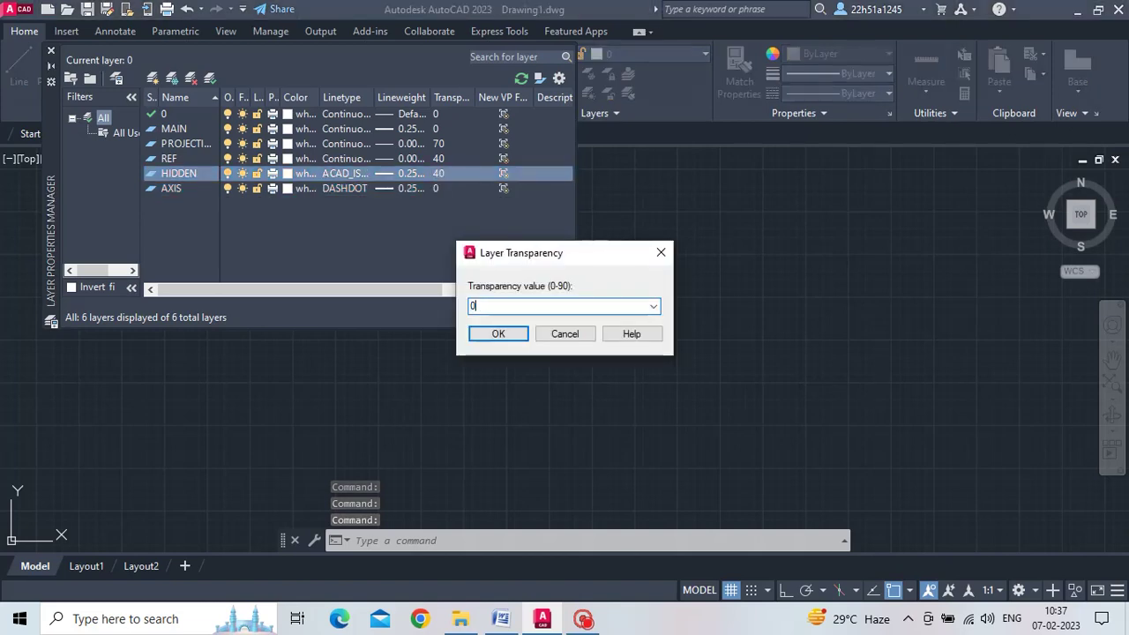
key("Return")
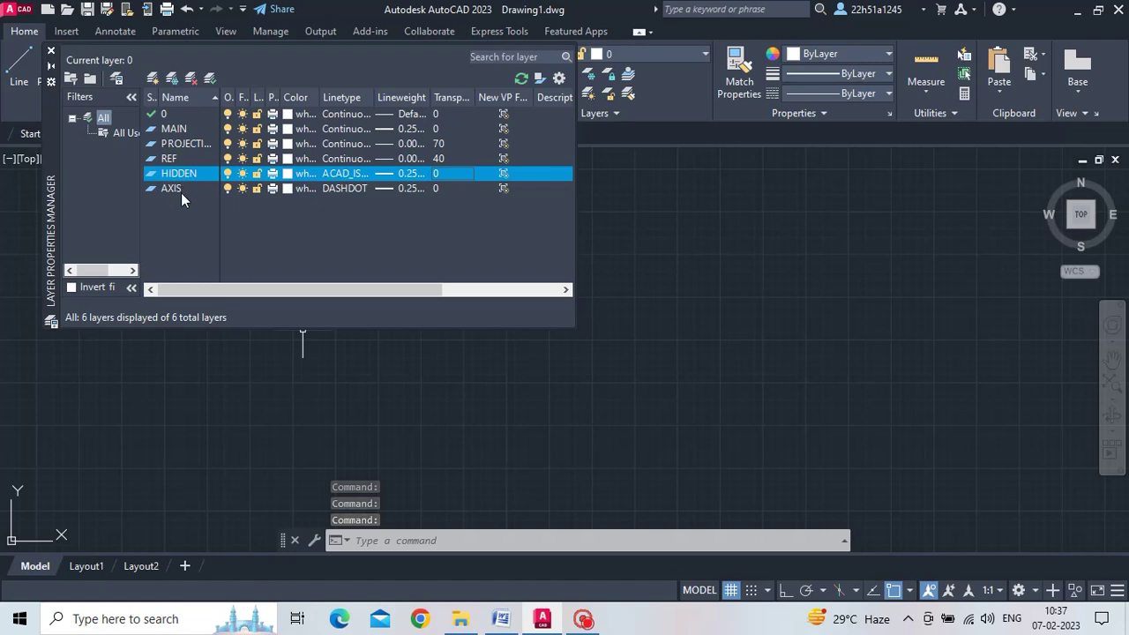
left_click(51, 51)
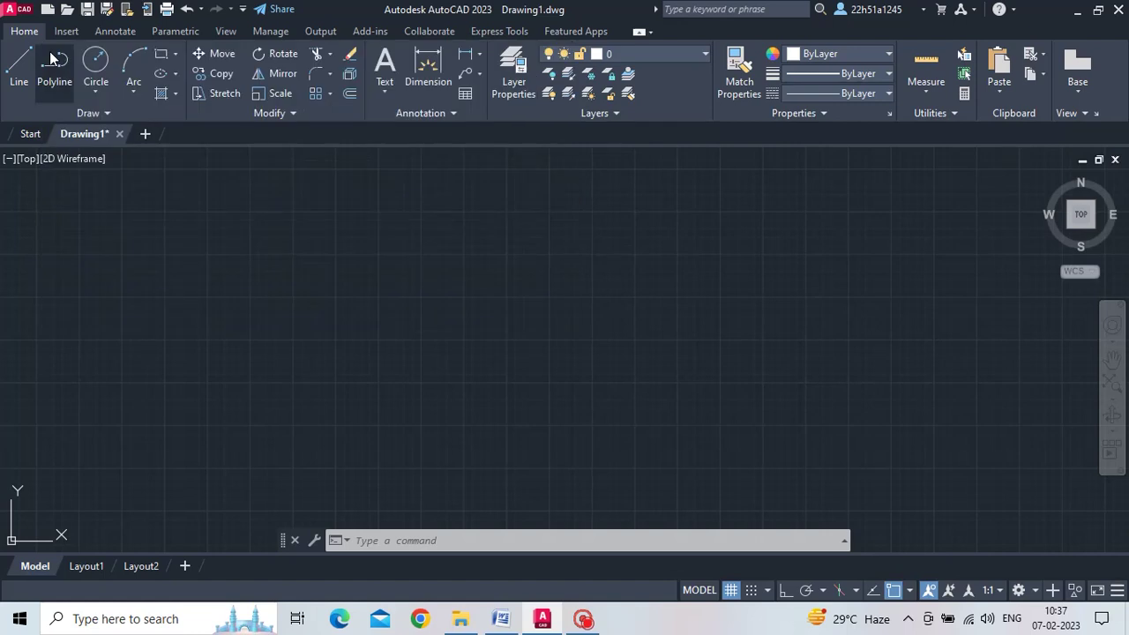
Make REF the current layer.
left_click(677, 55)
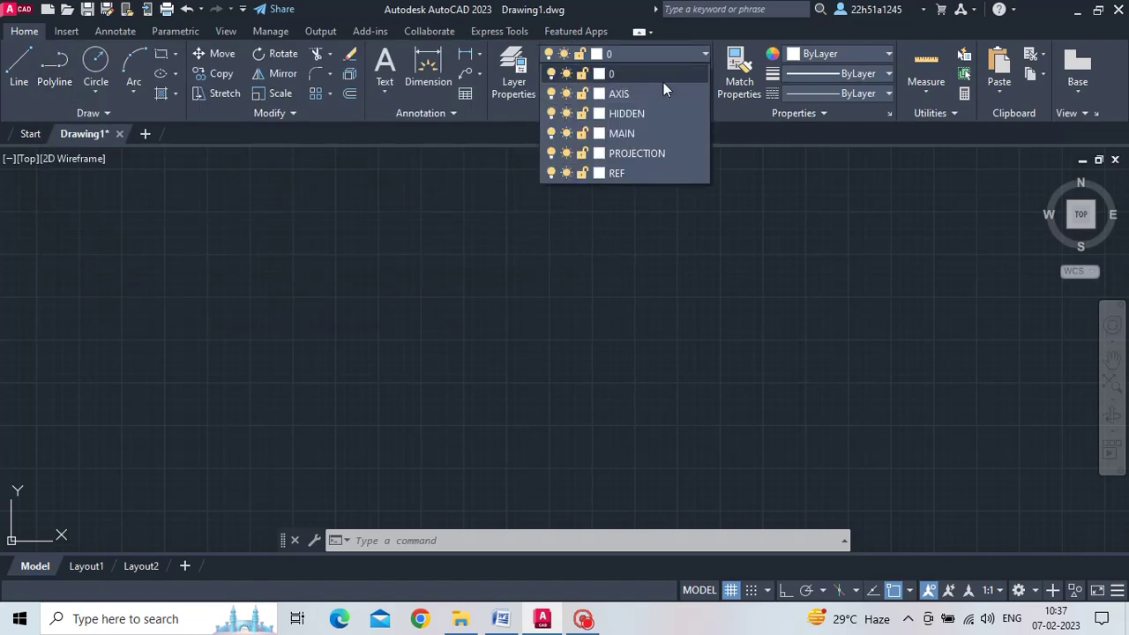
left_click(635, 173)
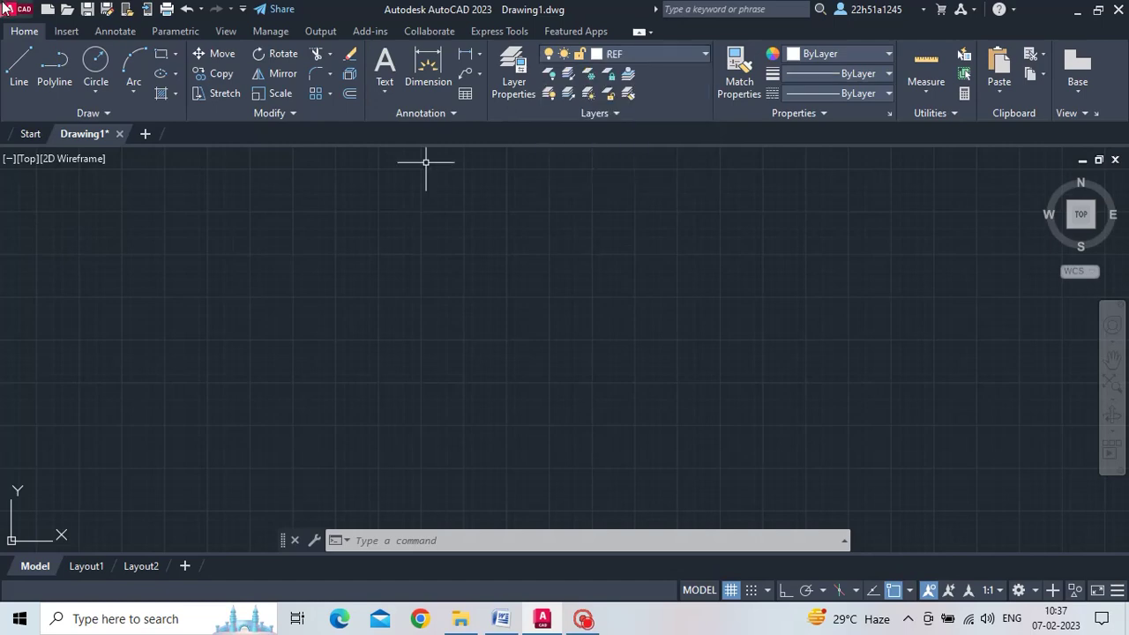
left_click(20, 63)
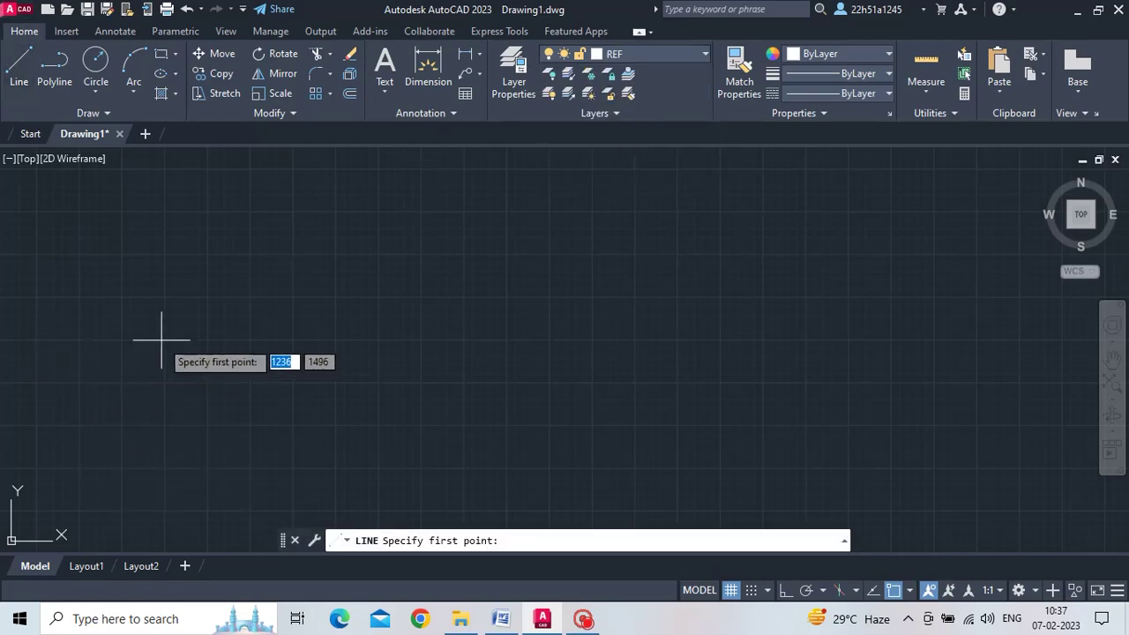
key("Escape")
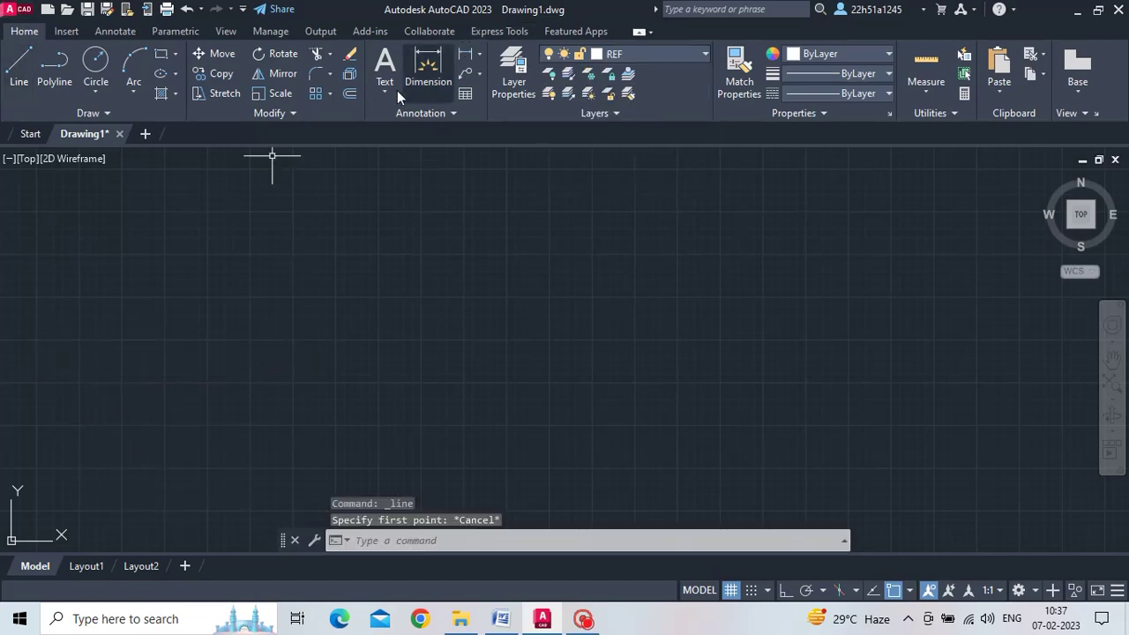
Paste the square prism problem statement into a multiline text box spanning the drawing's top.
left_click(385, 91)
left_click(421, 127)
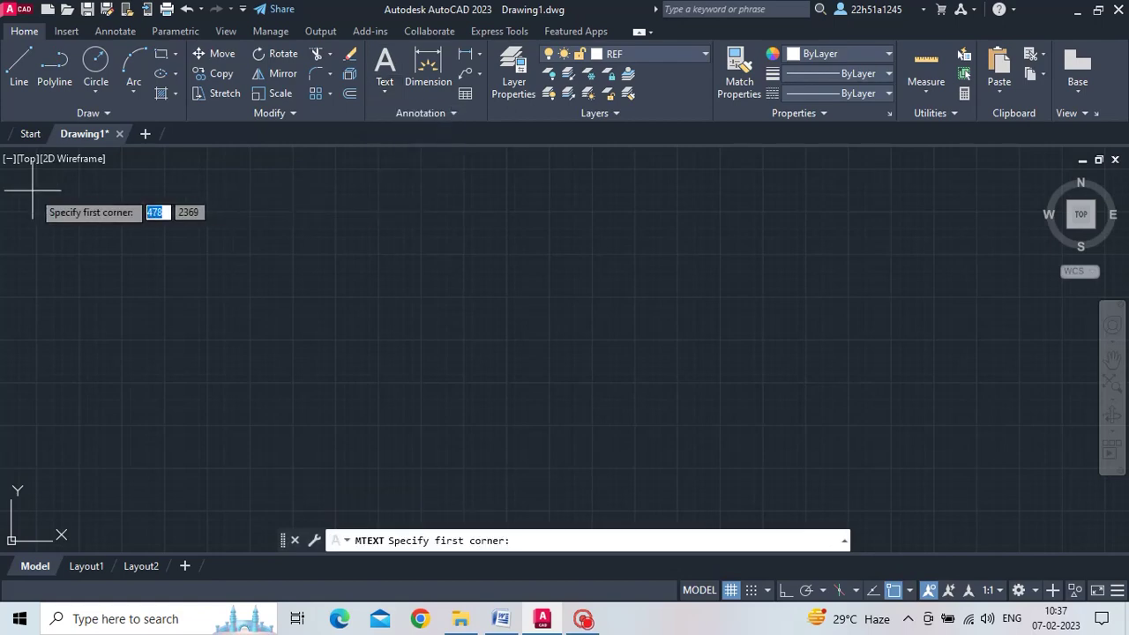
left_click(40, 185)
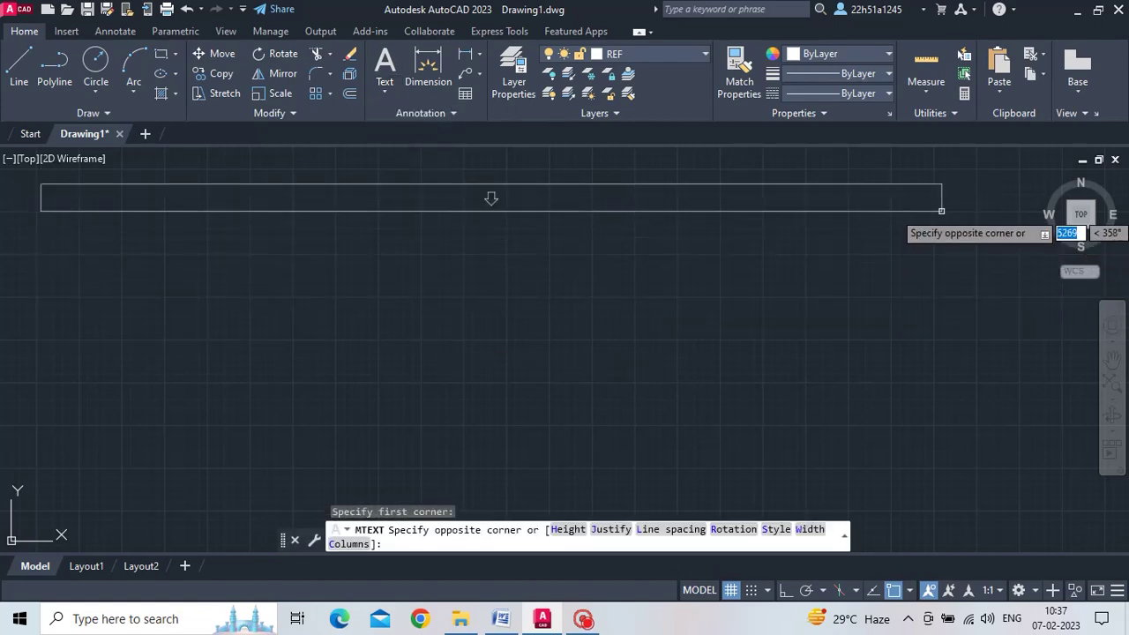
left_click(1000, 210)
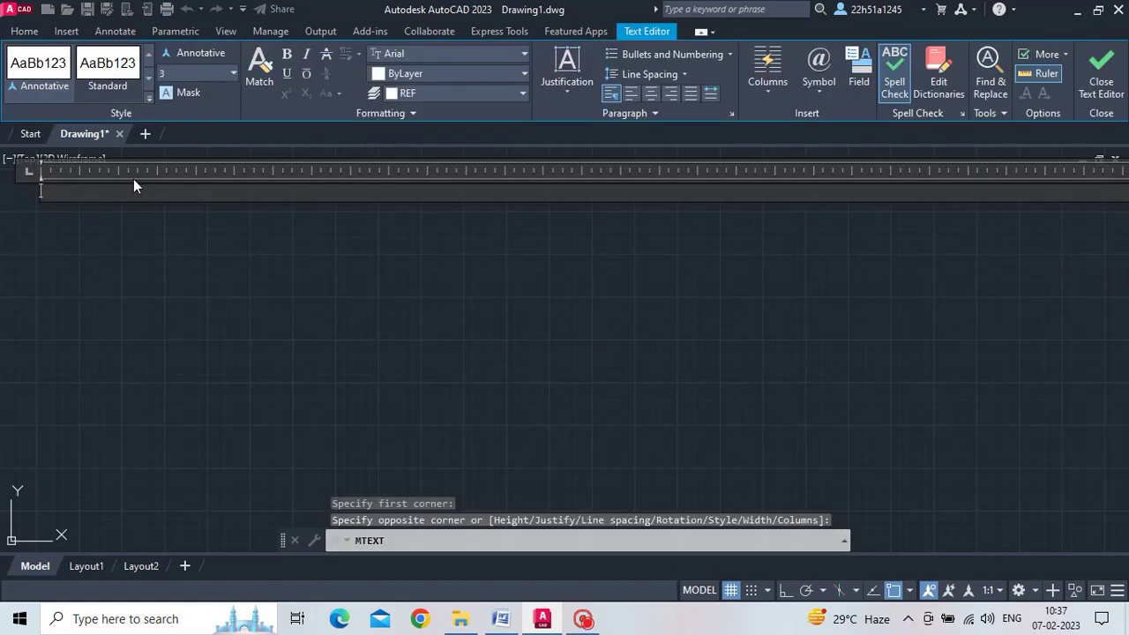
key("ctrl+v")
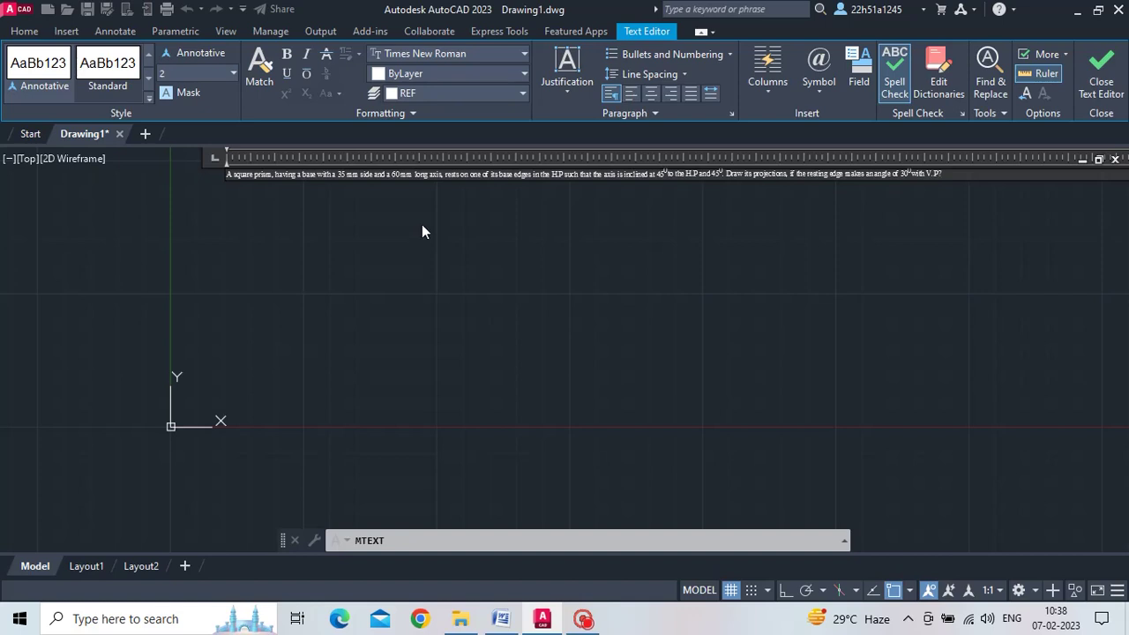
scroll(365, 344, "up", 2)
scroll(365, 343, "up", 1)
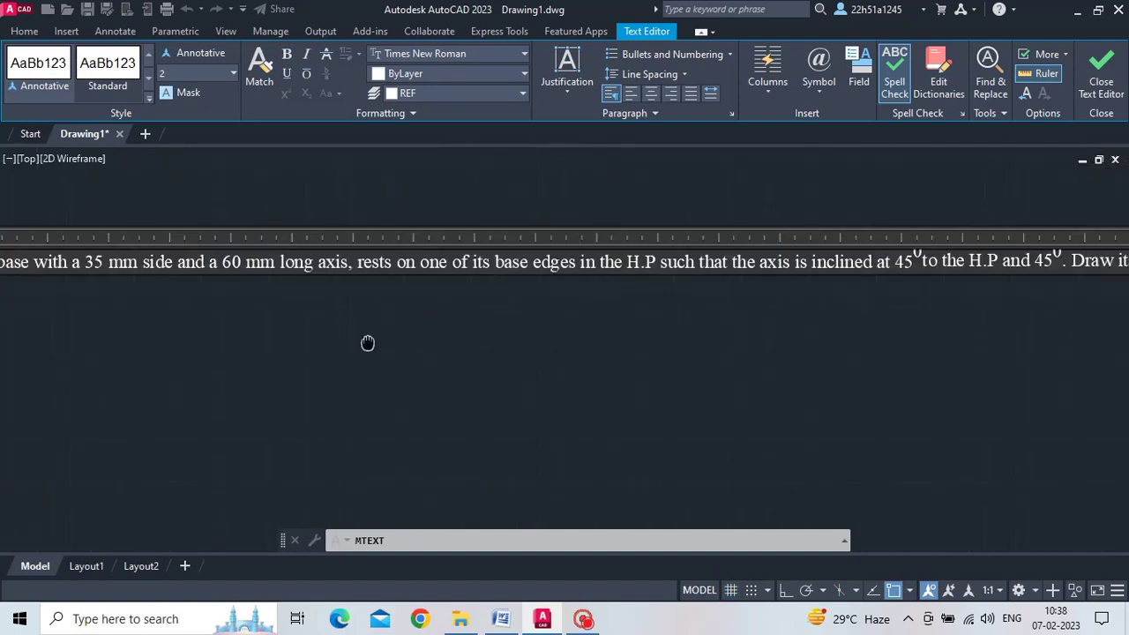
scroll(365, 343, "up", 1)
scroll(220, 221, "down", 3)
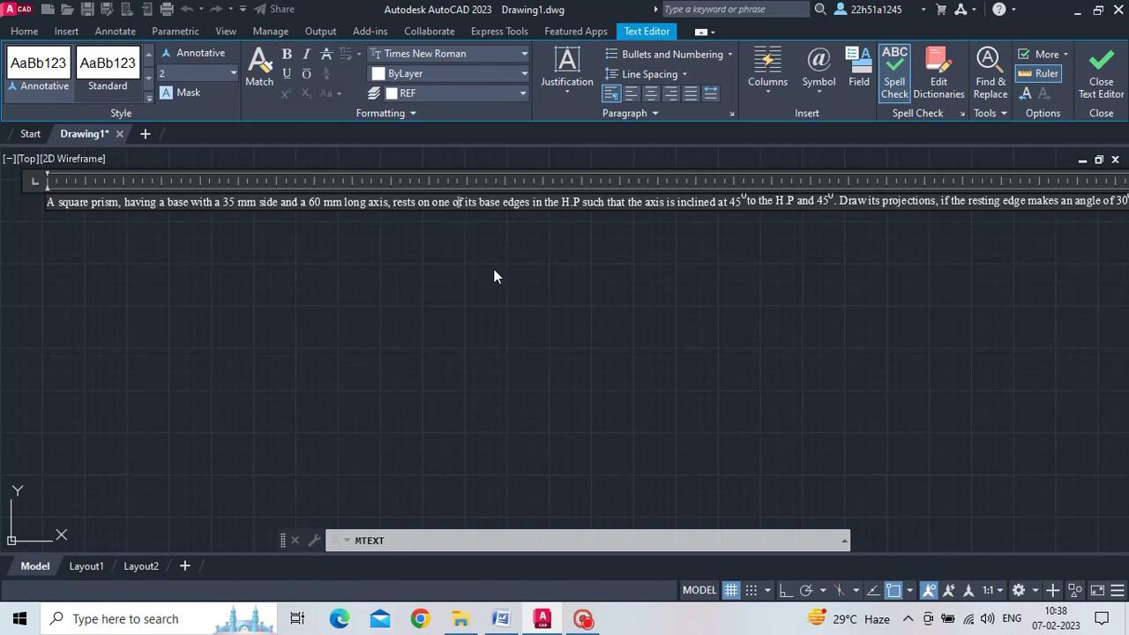
scroll(491, 276, "up", 2)
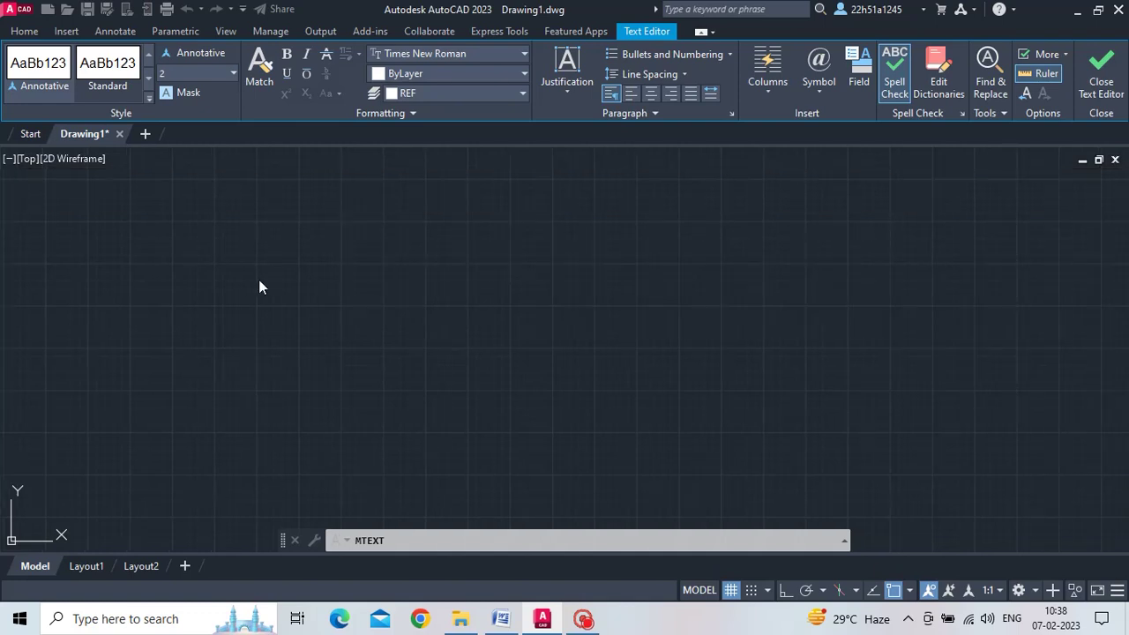
scroll(259, 287, "down", 1)
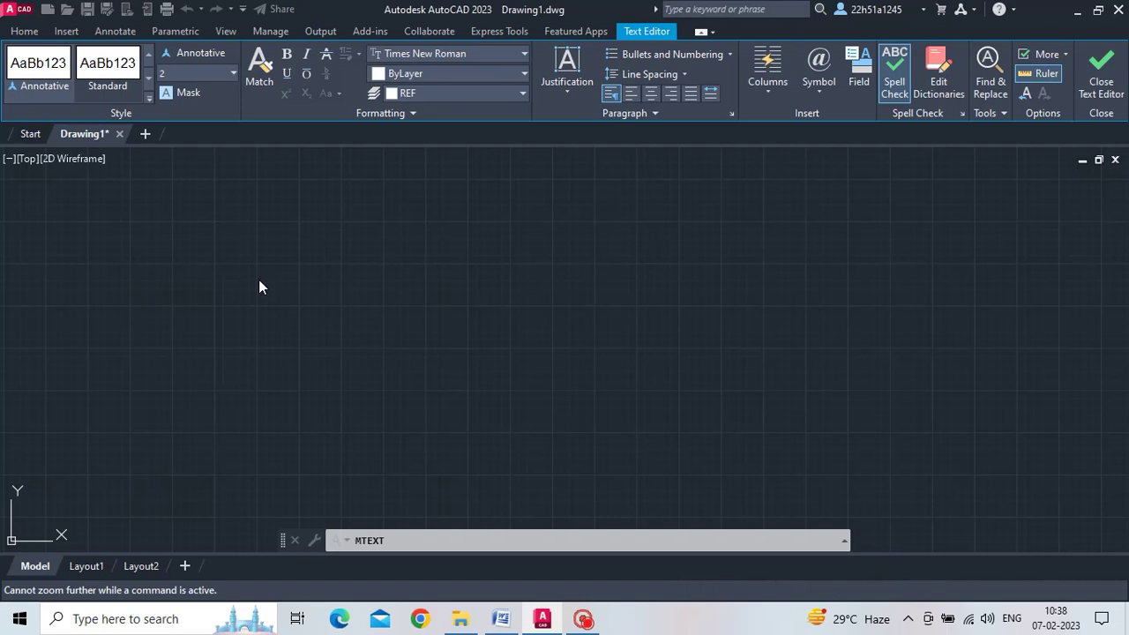
scroll(259, 287, "down", 2)
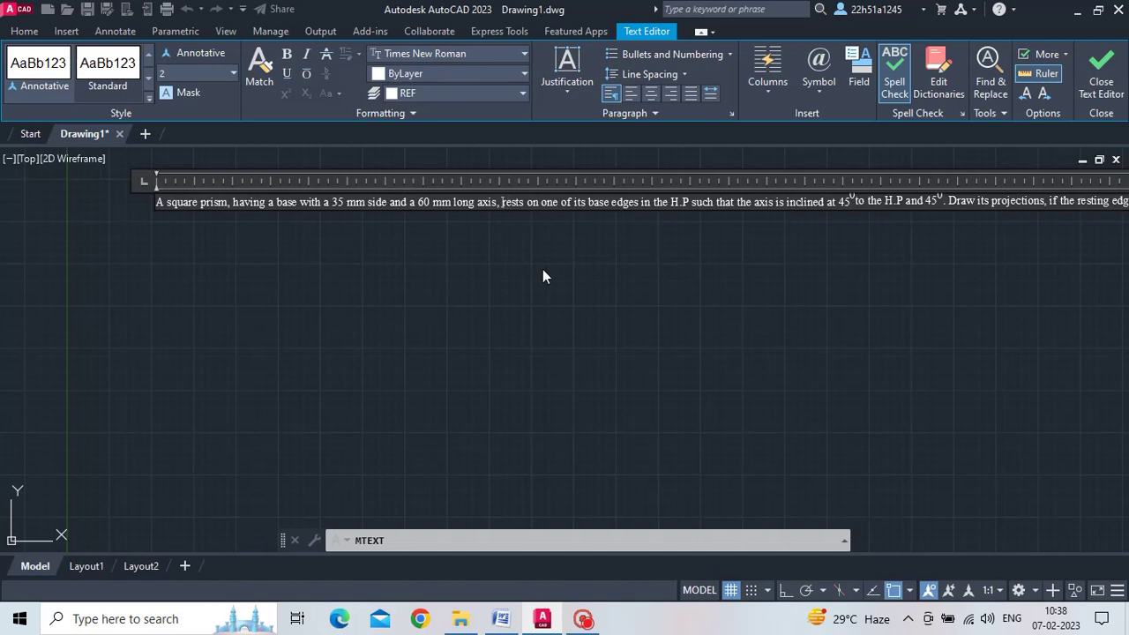
scroll(542, 276, "up", 2)
scroll(543, 277, "up", 1)
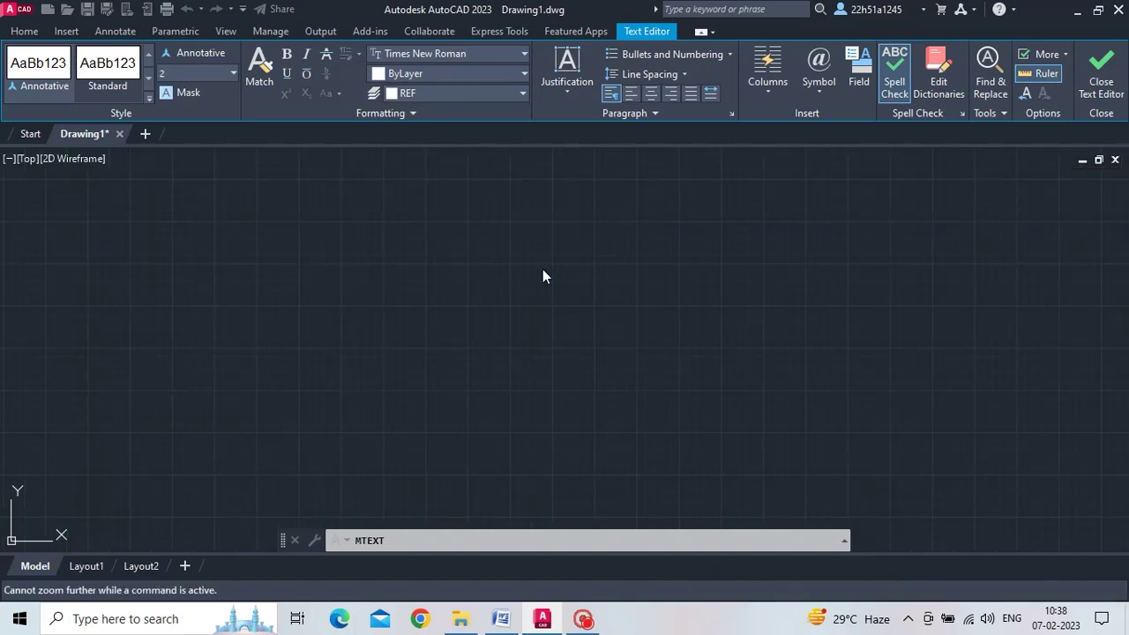
scroll(543, 276, "down", 2)
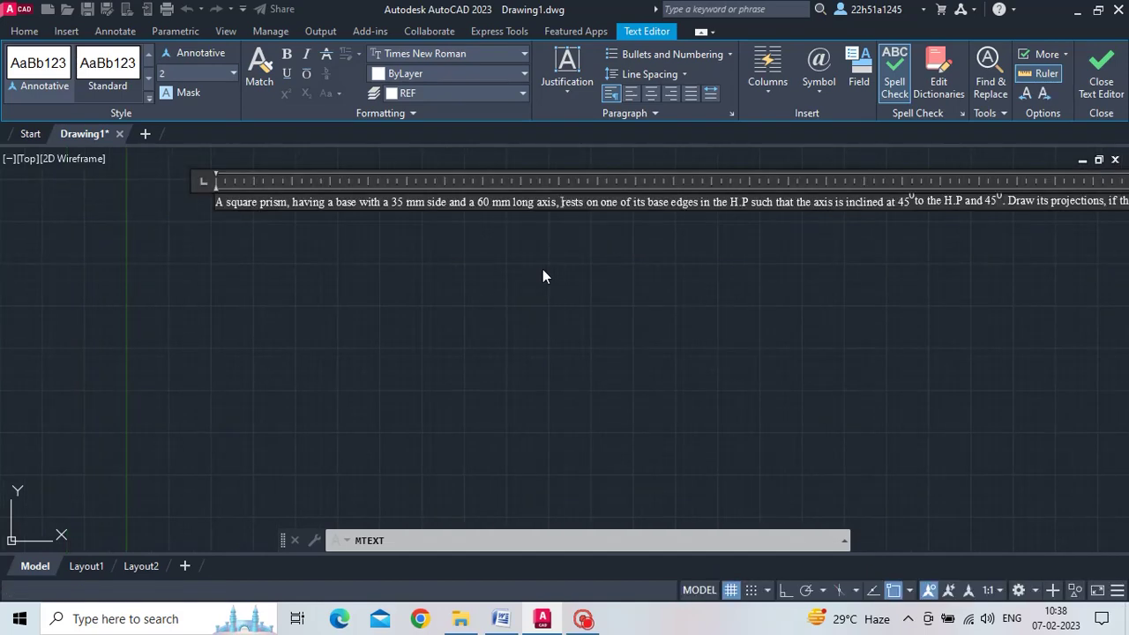
Close the text editor and pan the view so the problem statement is visible.
key("Escape")
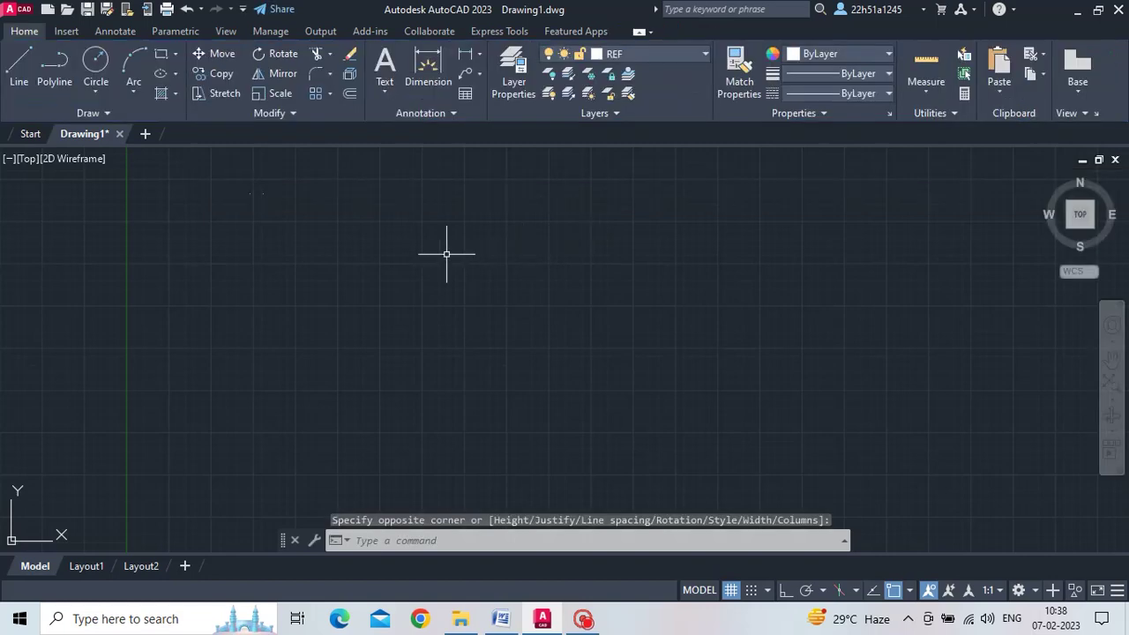
middle_click_drag(233, 207, 344, 365)
scroll(268, 240, "up", 2)
scroll(209, 286, "up", 1)
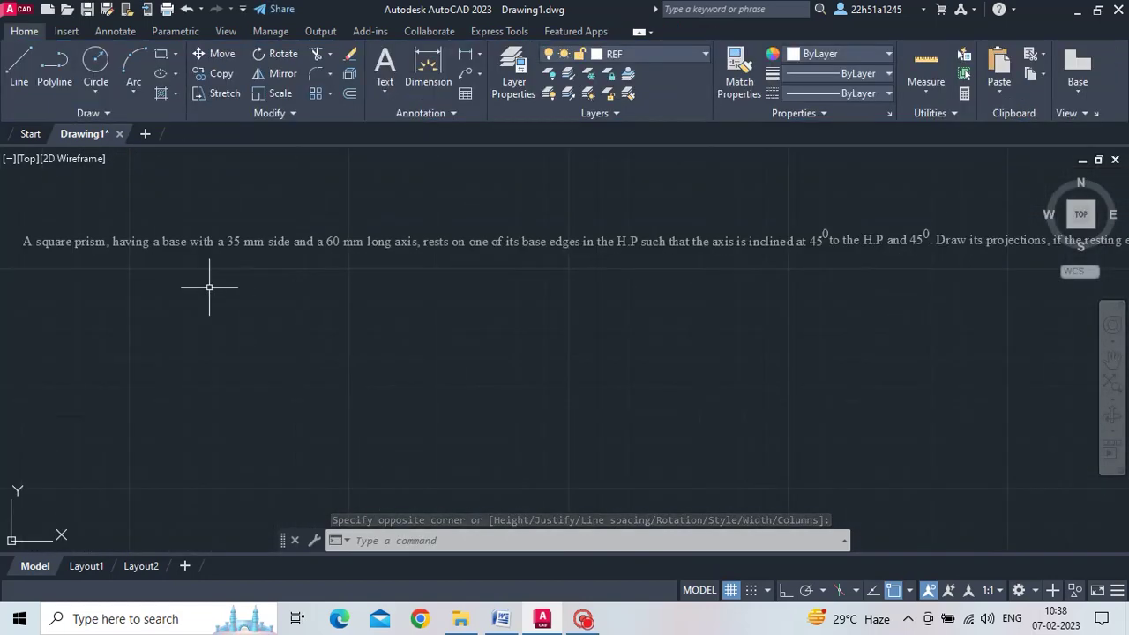
scroll(209, 286, "down", 1)
middle_click_drag(209, 286, 227, 230)
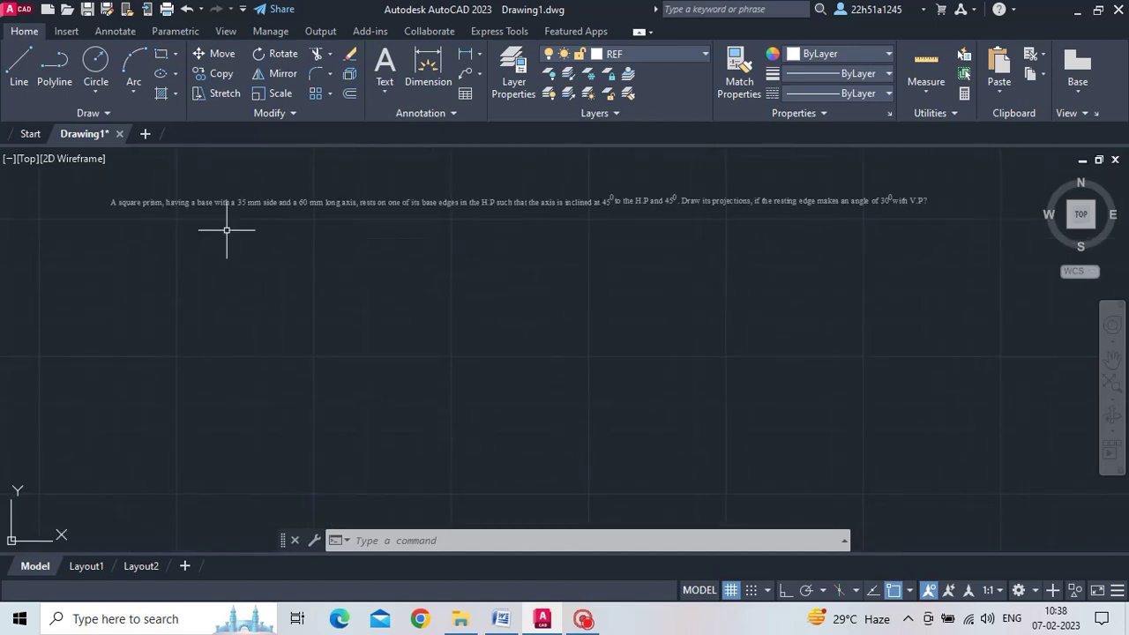
scroll(226, 231, "up", 1)
scroll(227, 230, "down", 1)
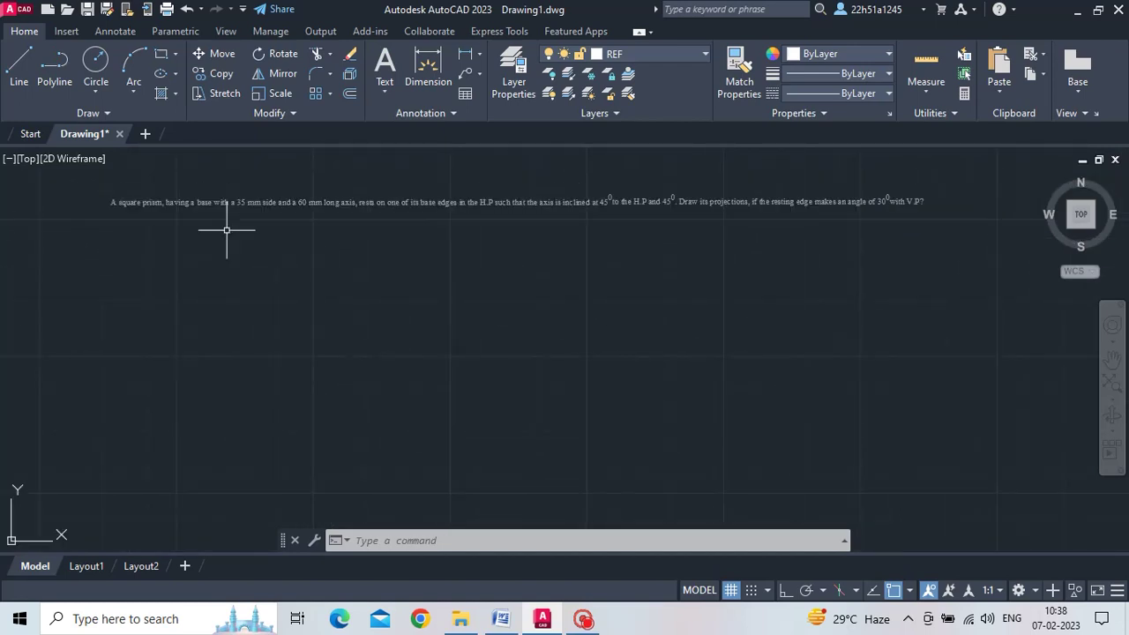
Make MAIN the current layer and move the problem statement text onto MAIN.
left_click(657, 53)
left_click(635, 135)
left_click(549, 202)
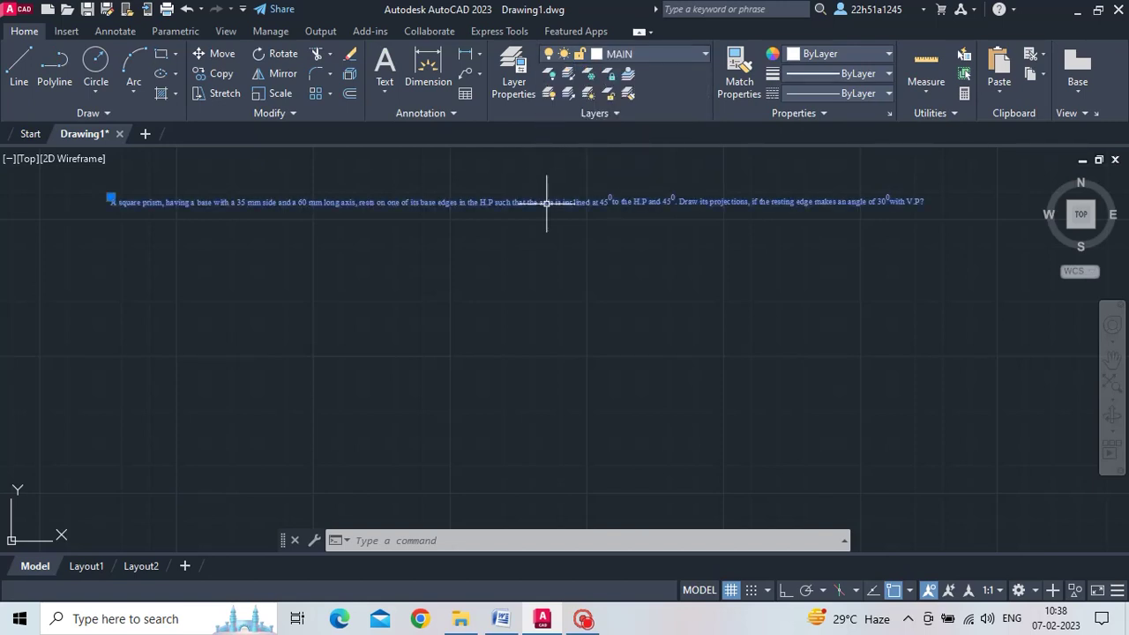
left_click(668, 56)
left_click(637, 137)
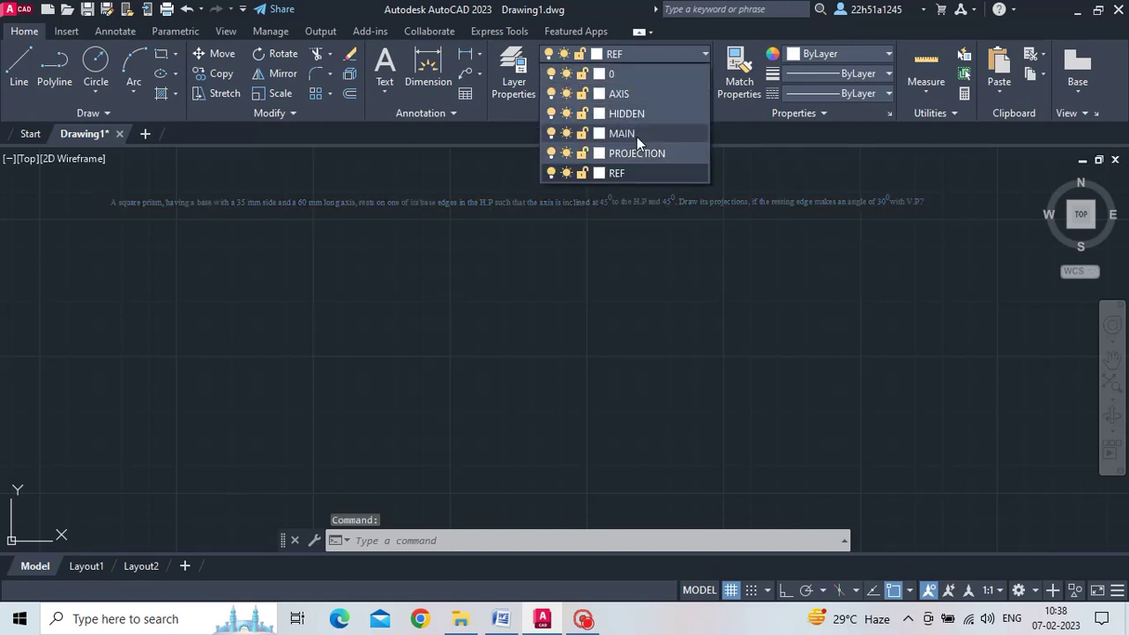
left_click(616, 202)
key("Escape")
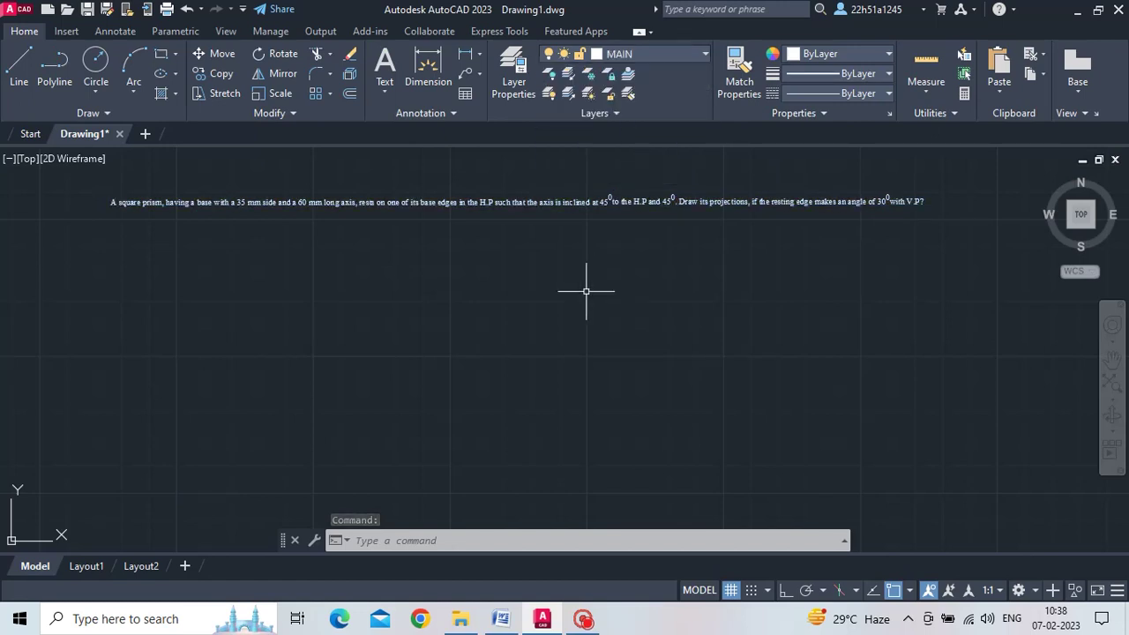
Edit the problem statement into one continuous line ending 'rests on one of its base edges'.
double_click(349, 202)
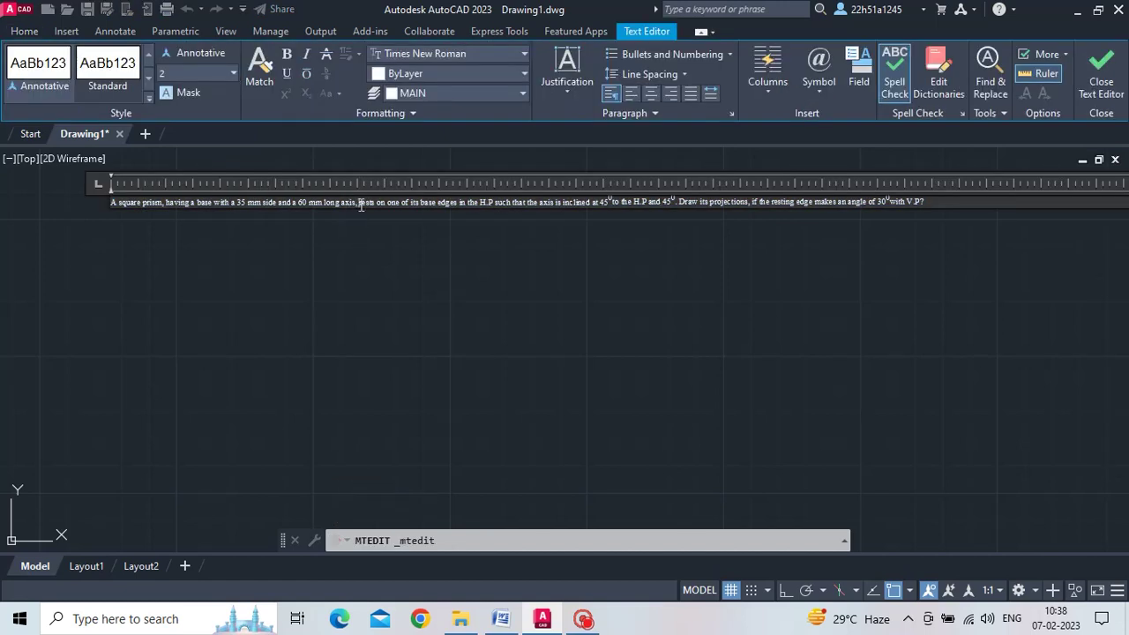
key("Return")
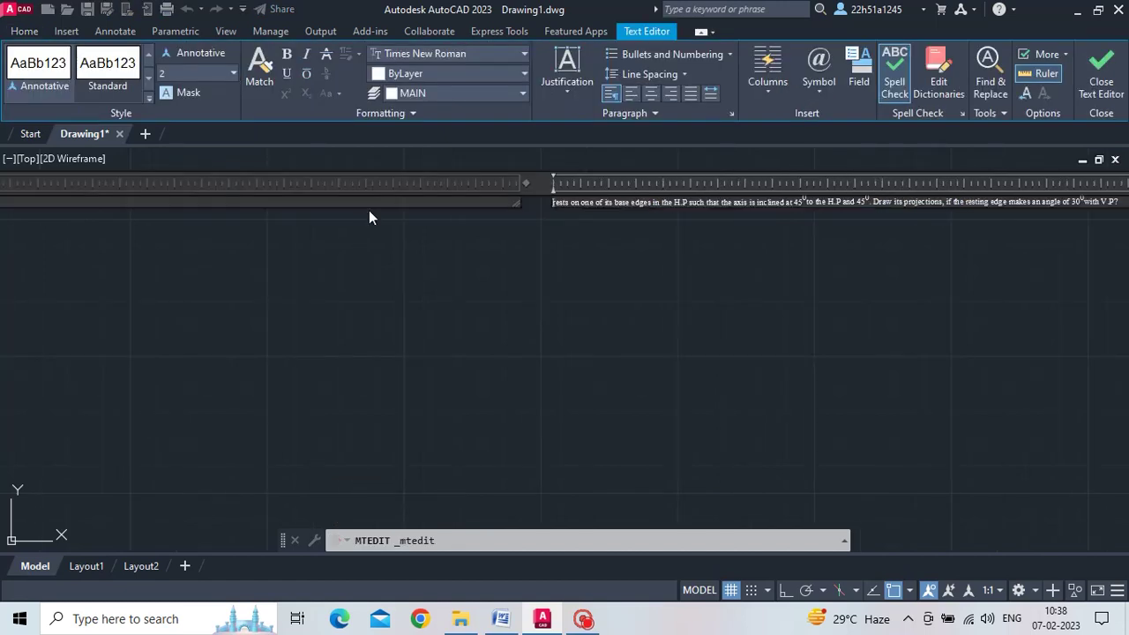
key("BackSpace")
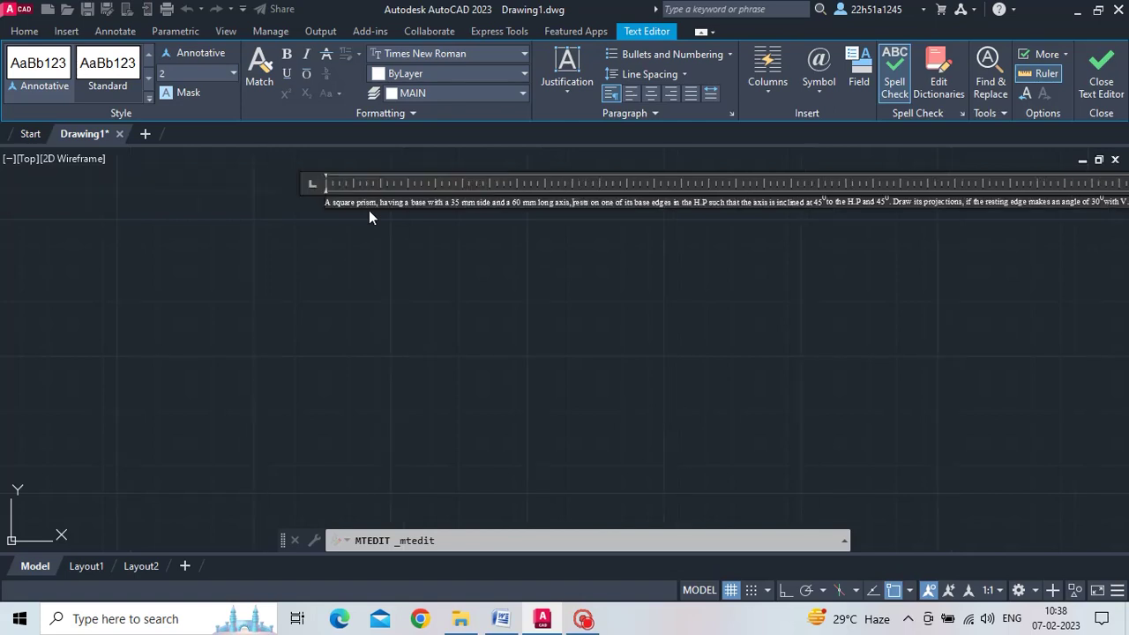
left_click(369, 246)
scroll(473, 245, "up", 2)
middle_click_drag(473, 245, 320, 259)
scroll(320, 260, "down", 1)
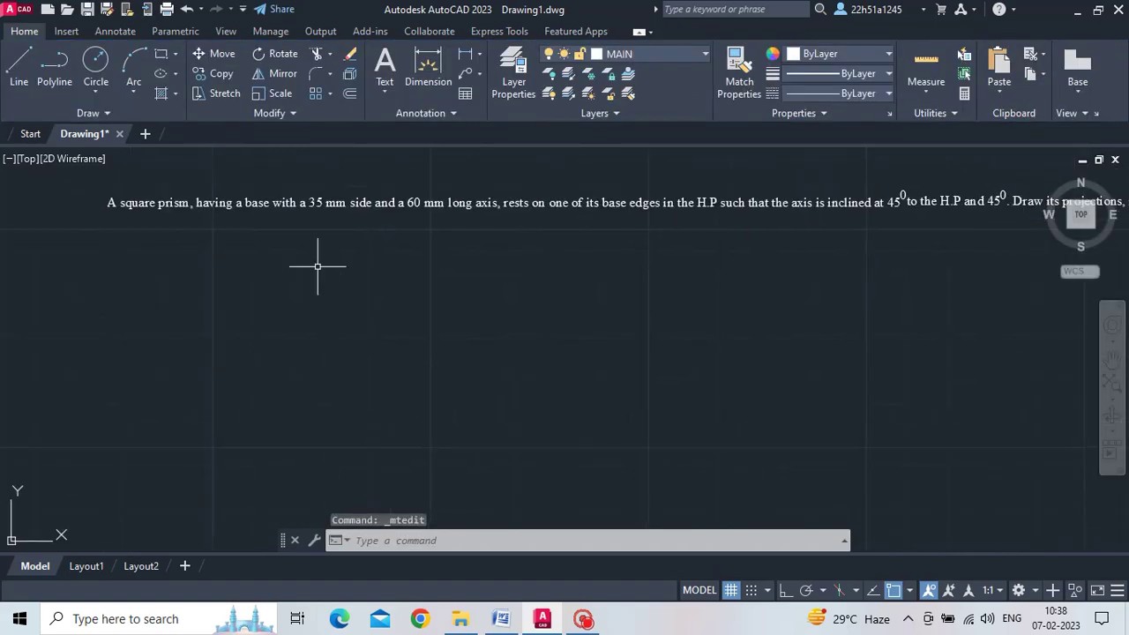
scroll(255, 220, "down", 1)
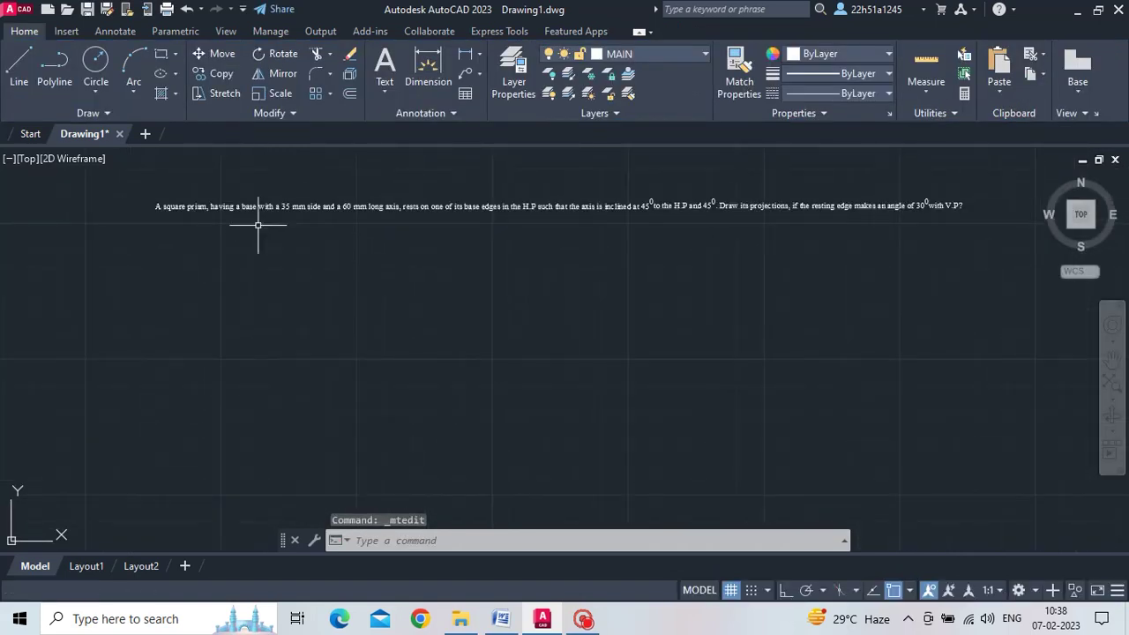
middle_click_drag(258, 225, 233, 202)
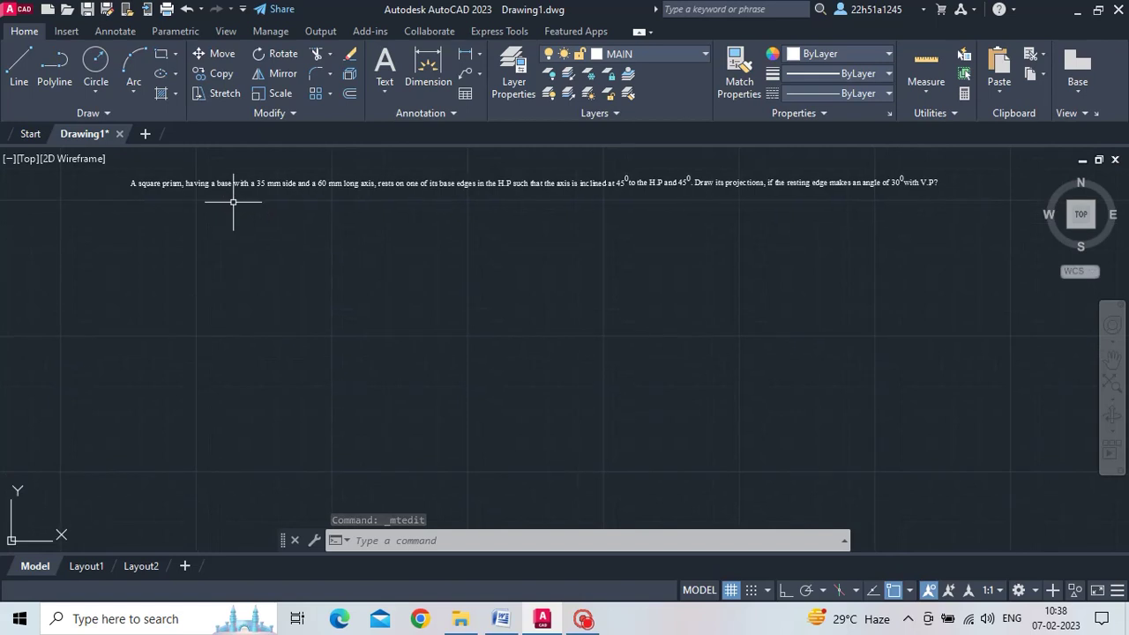
Draw a long horizontal XY reference line with Ortho on.
left_click(23, 78)
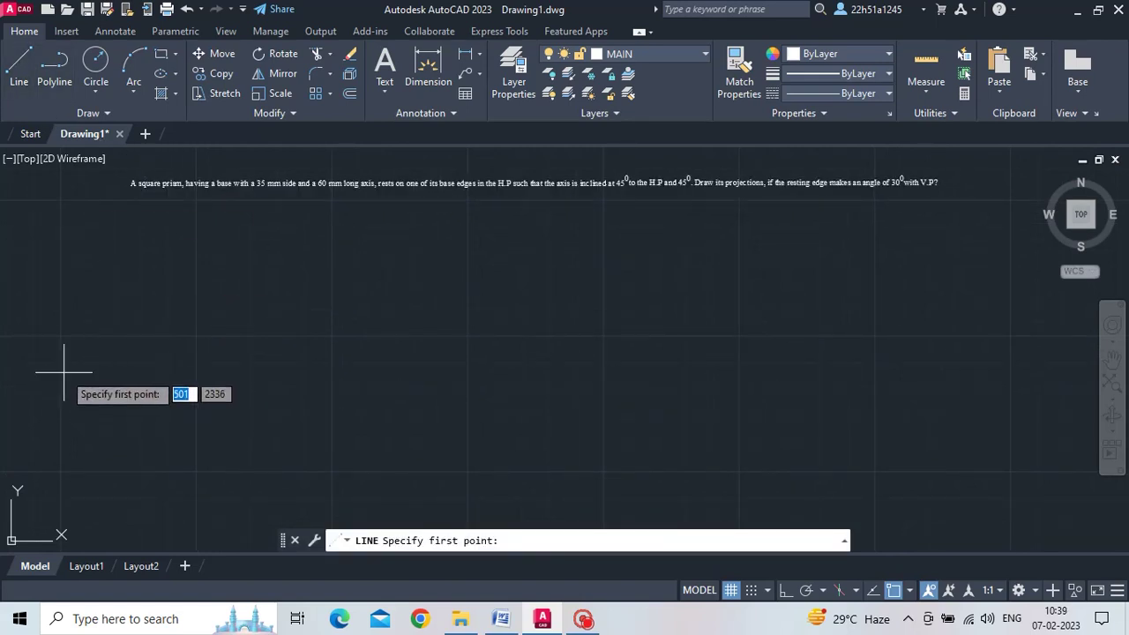
left_click(65, 370)
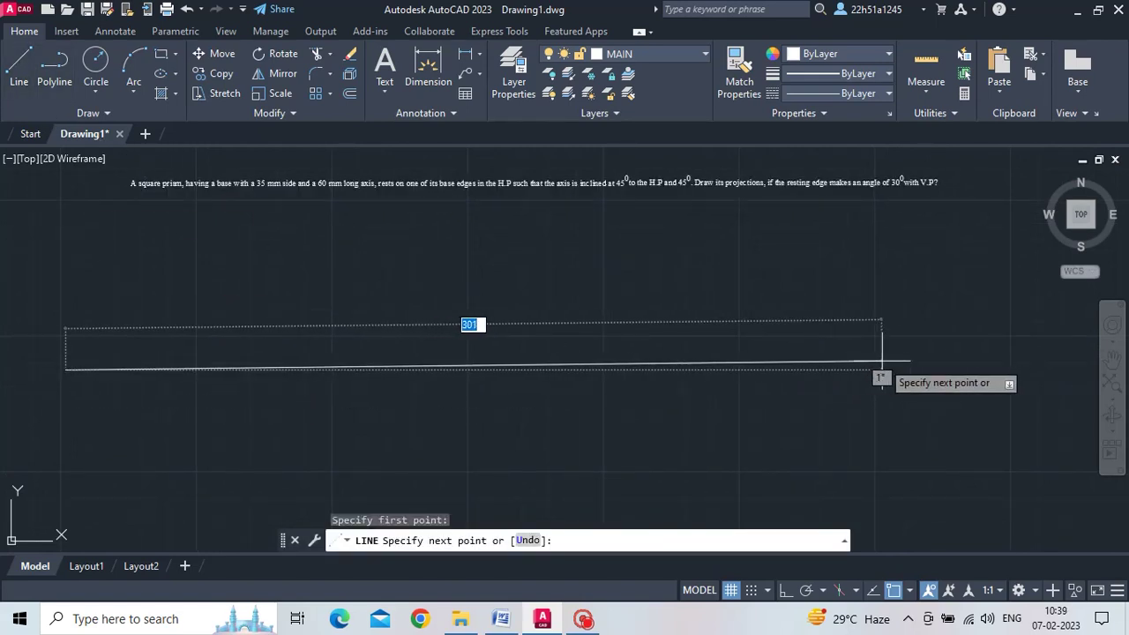
key("F8")
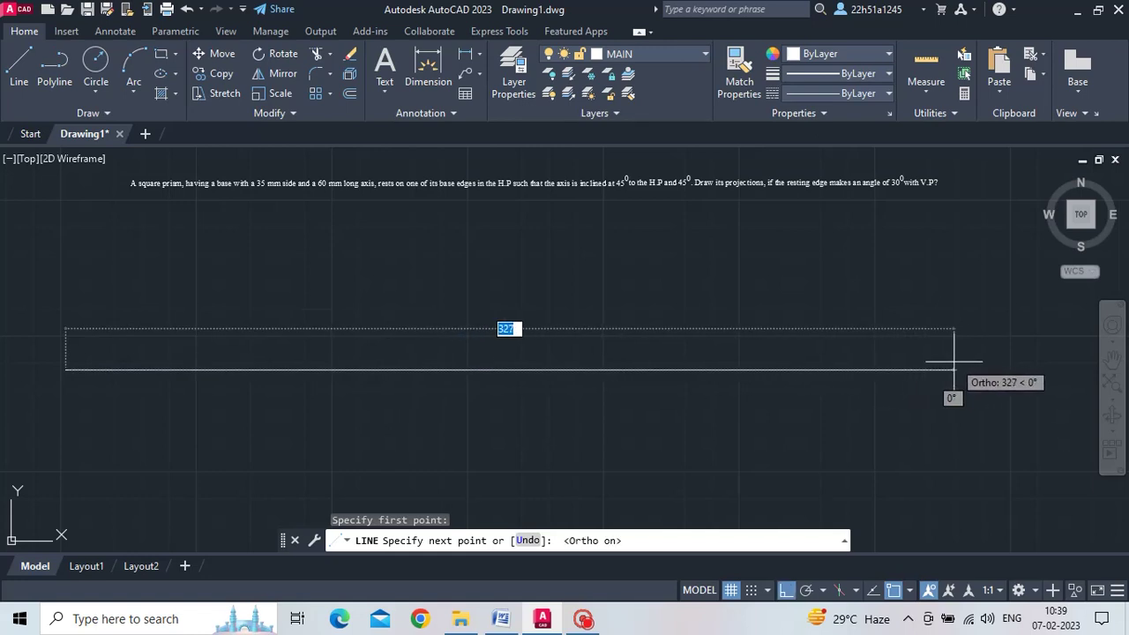
left_click(966, 375)
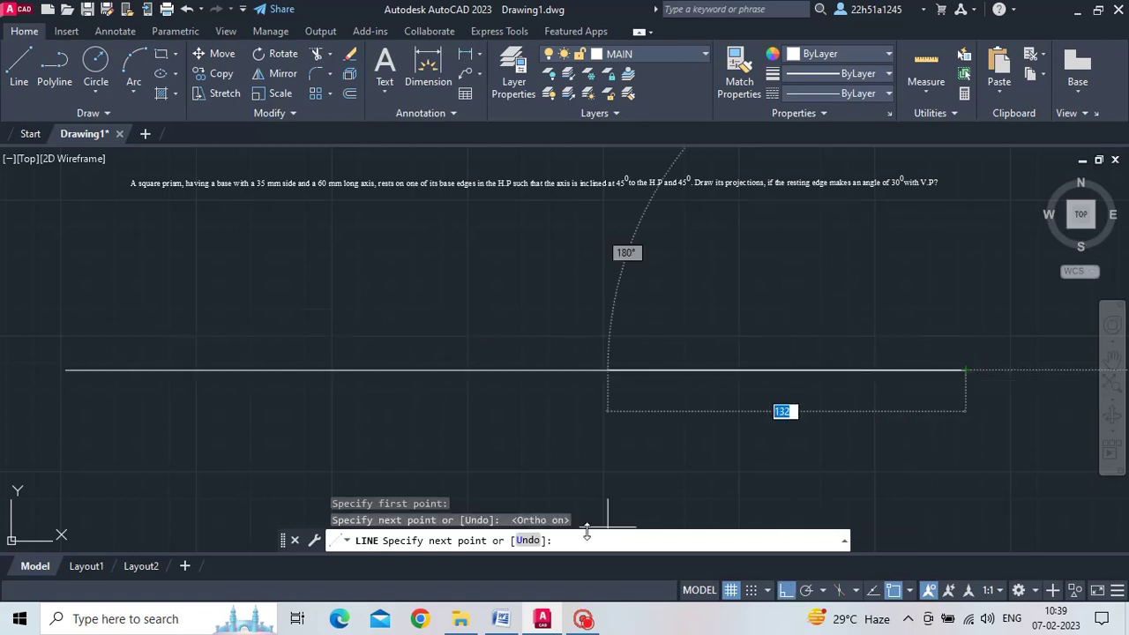
key("Escape")
Label the line's left end X and right end Y with single-line text of height 5.
left_click(393, 86)
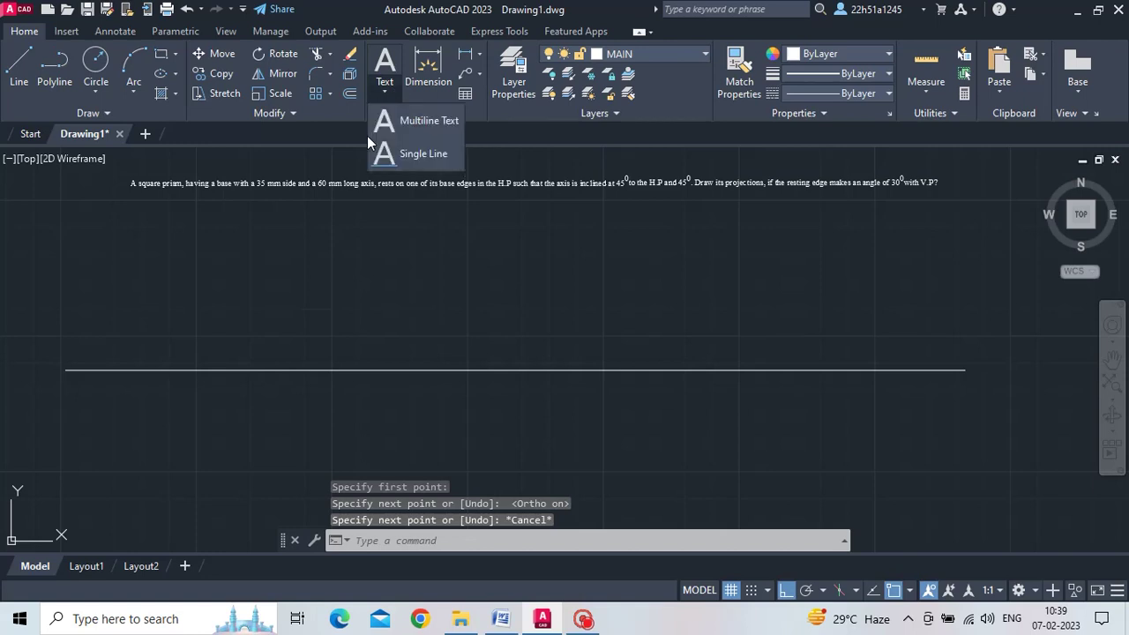
left_click(411, 159)
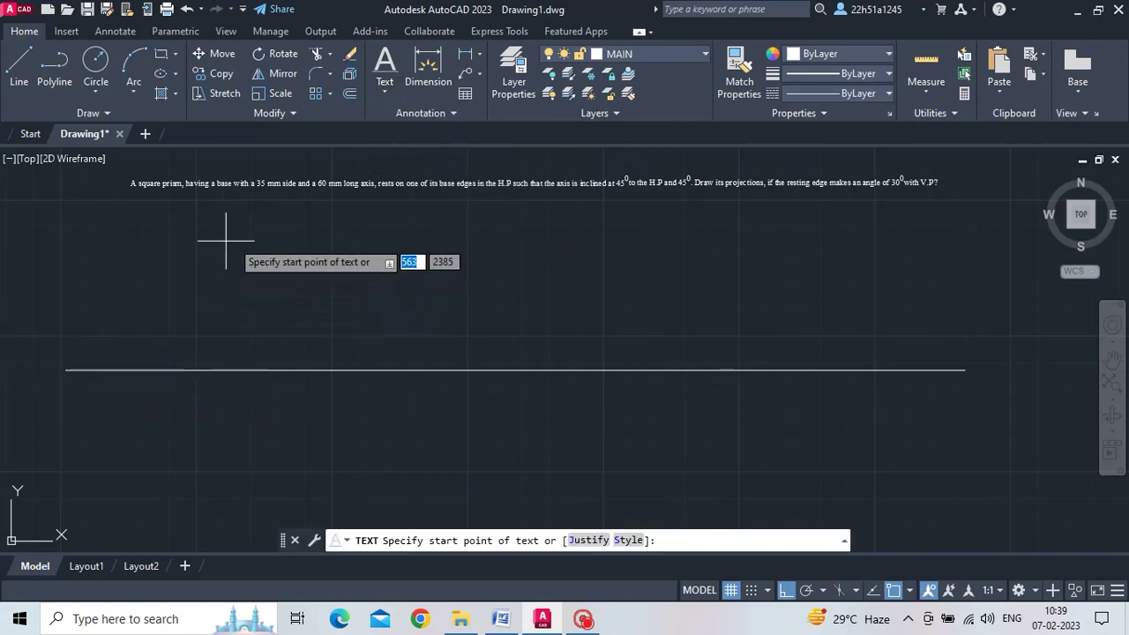
left_click(55, 367)
type("5")
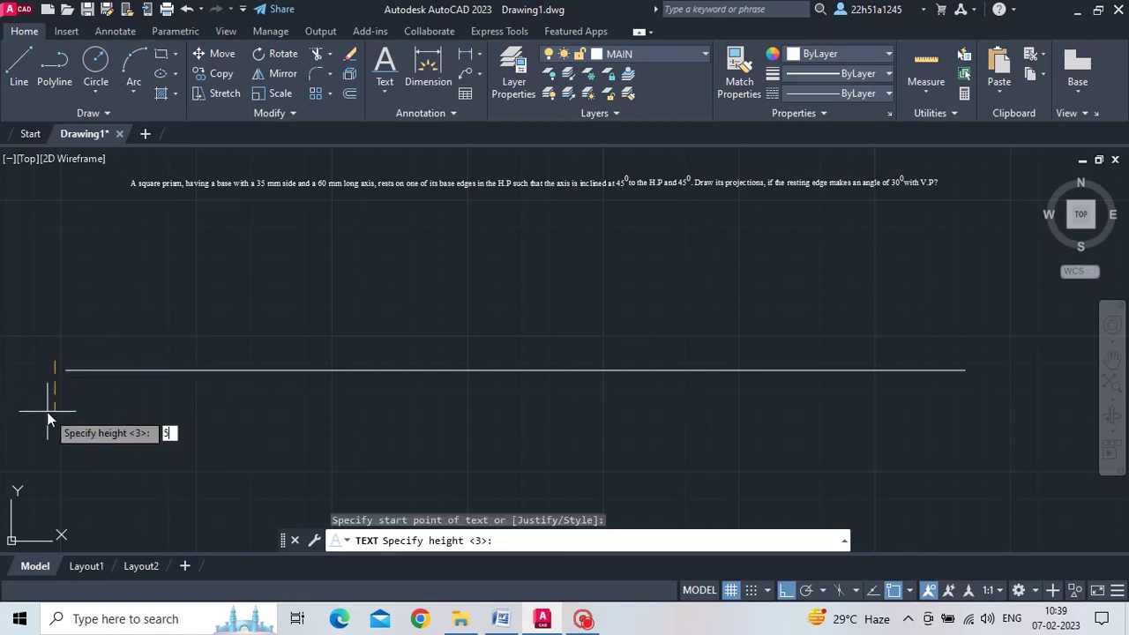
key("Return")
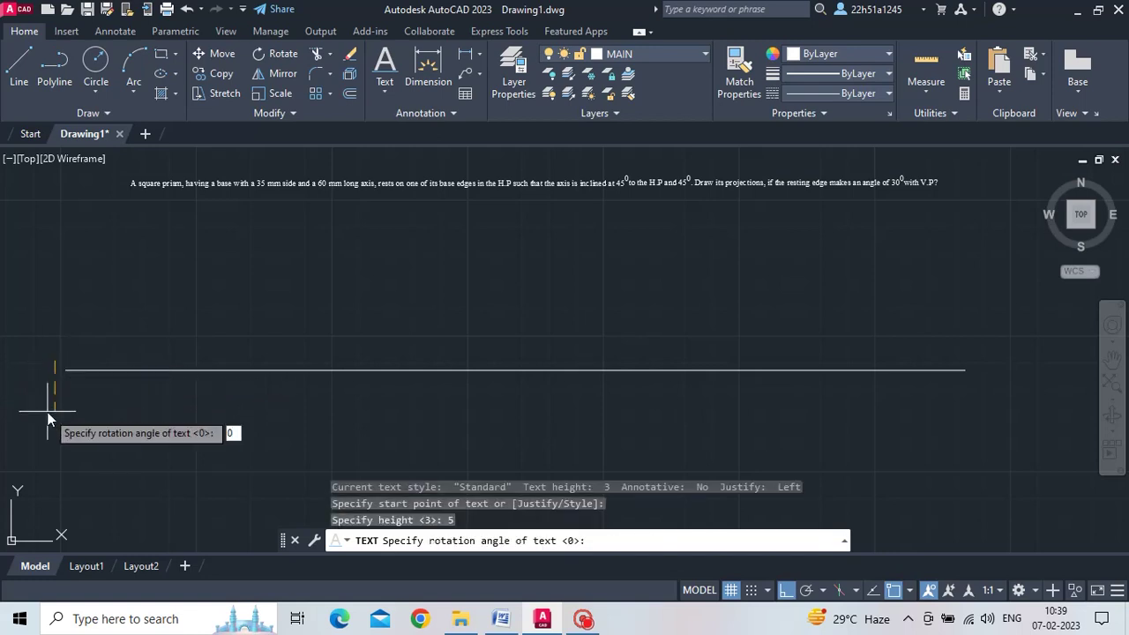
key("Return")
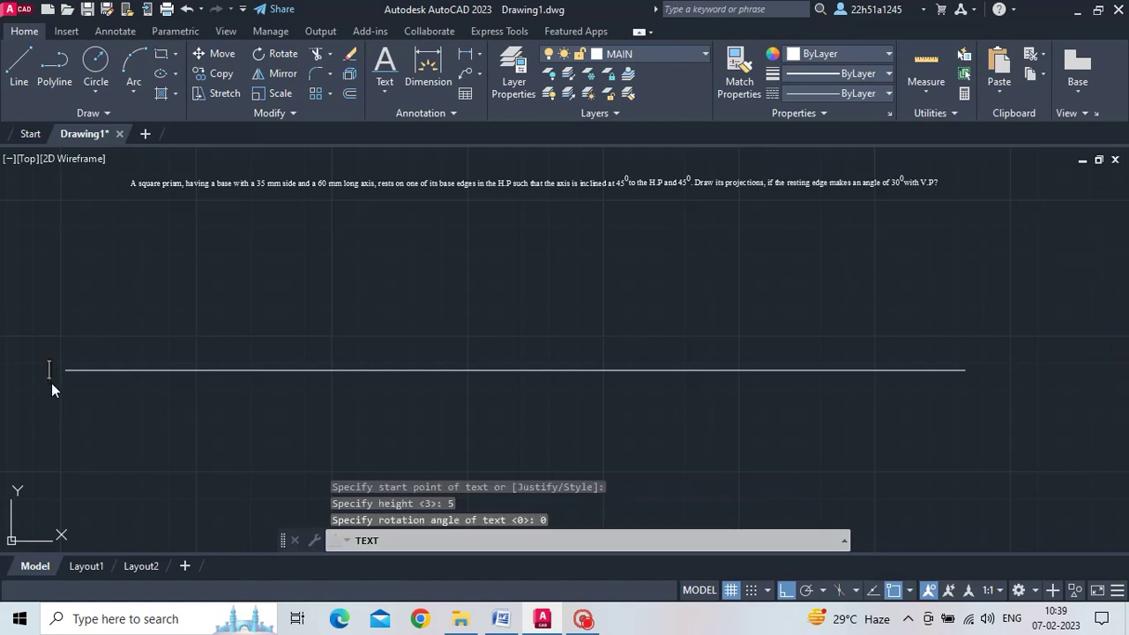
type("X")
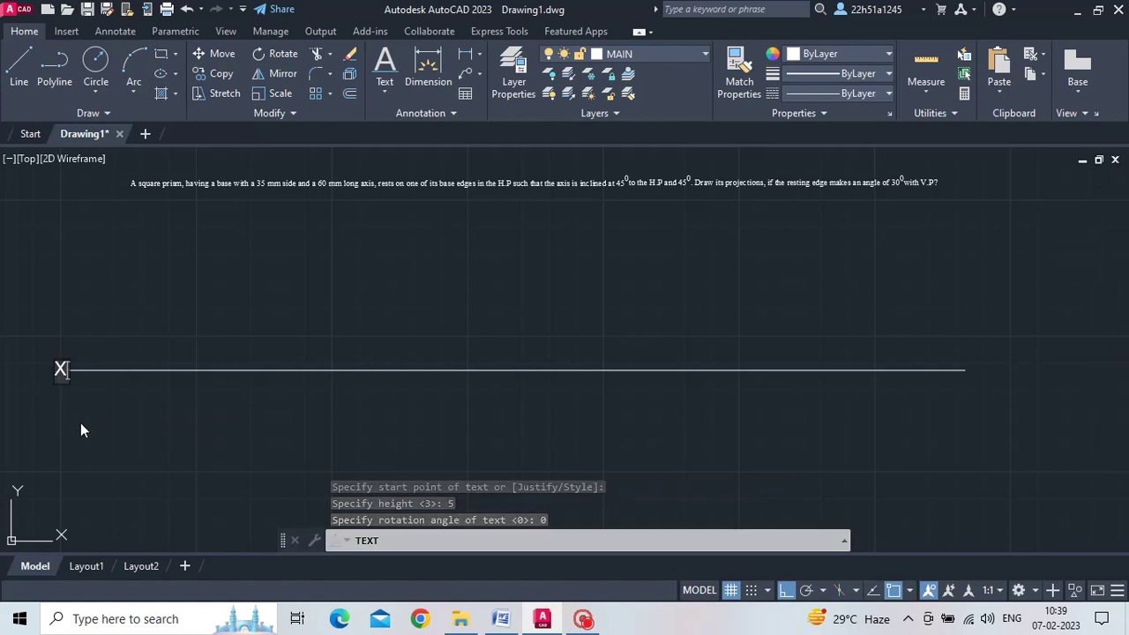
left_click(974, 369)
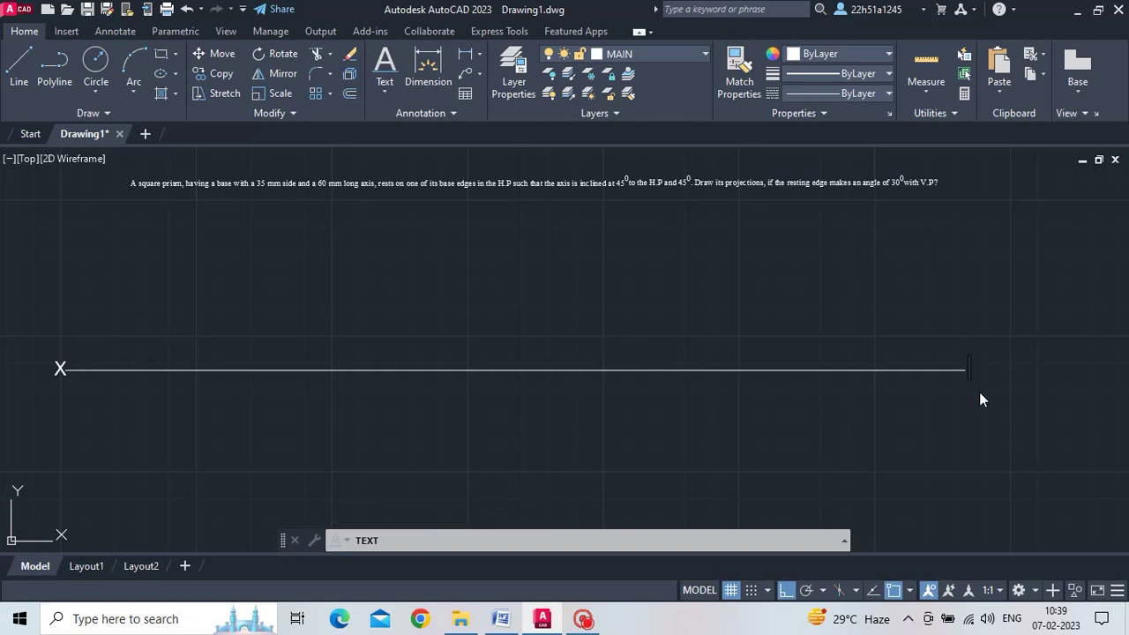
type("Y")
left_click(551, 415)
key("Return")
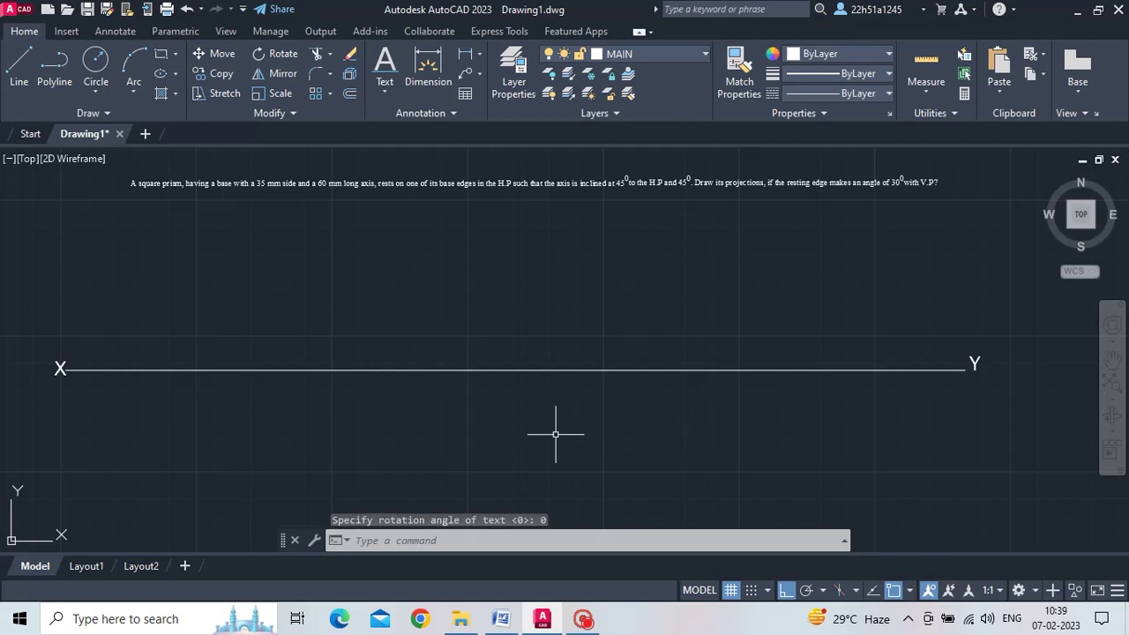
Draw a 4-sided polygon by edge, a 35-unit square, on the MAIN layer.
left_click(175, 56)
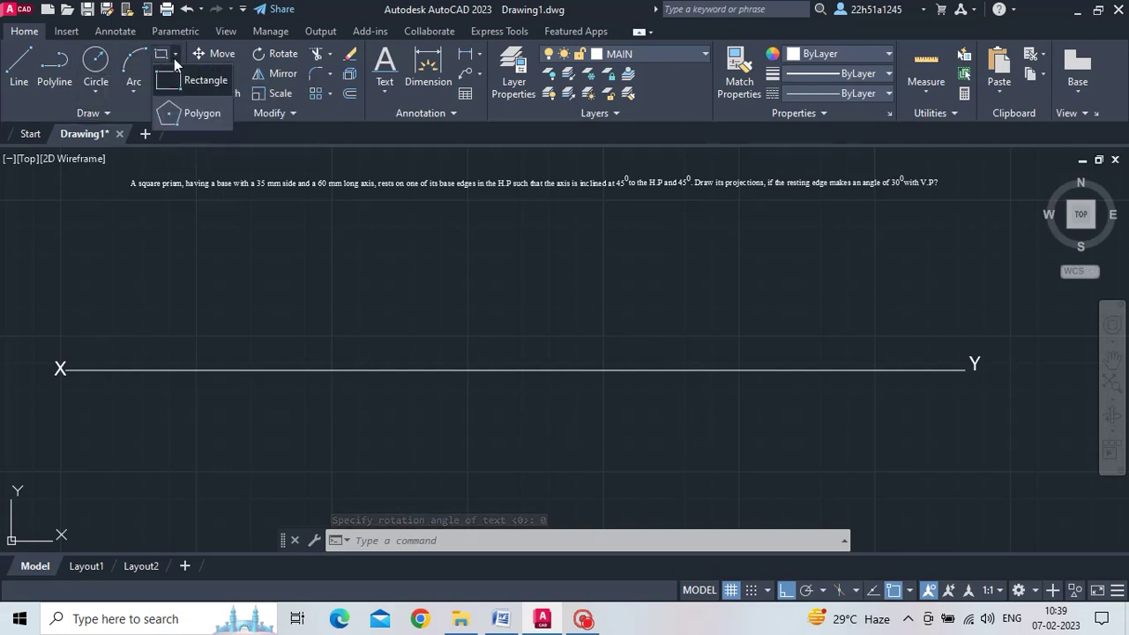
left_click(620, 59)
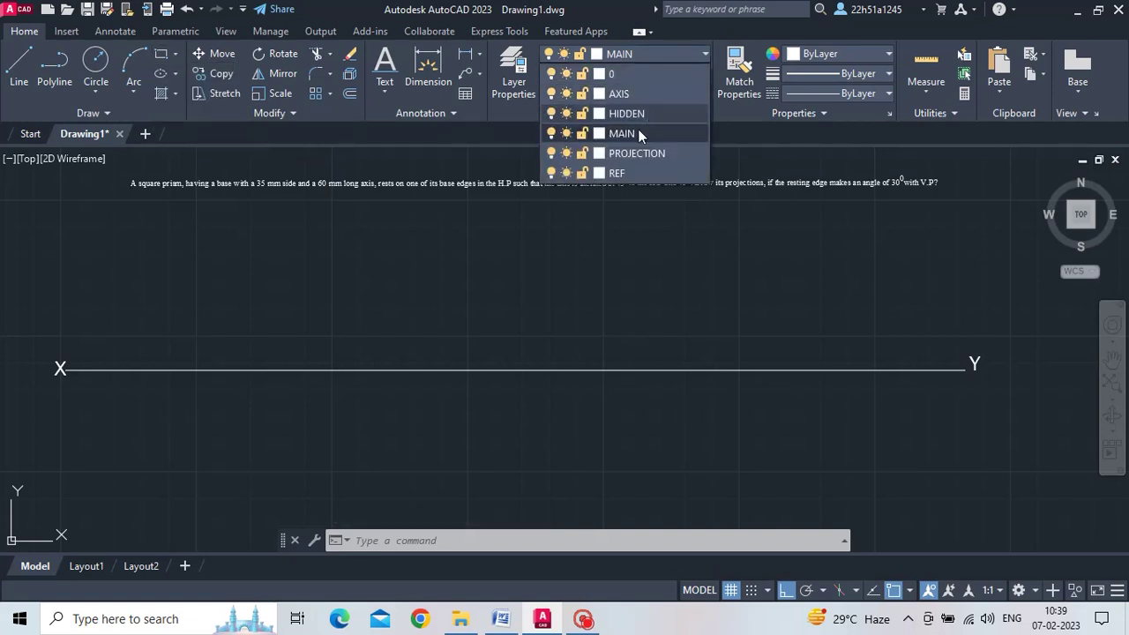
left_click(627, 130)
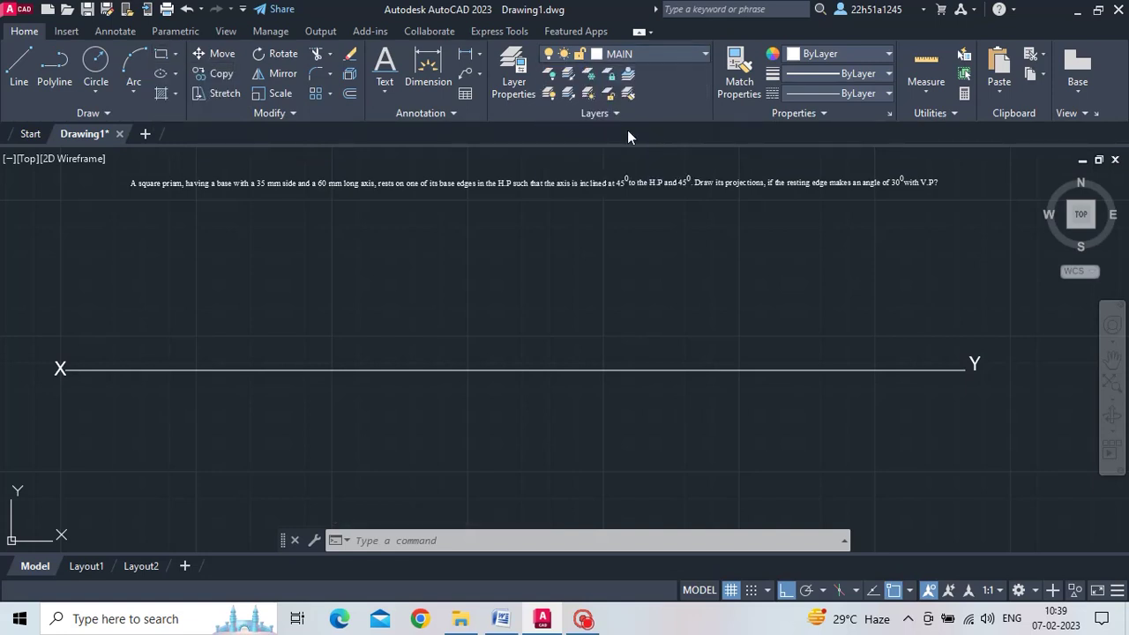
left_click(176, 56)
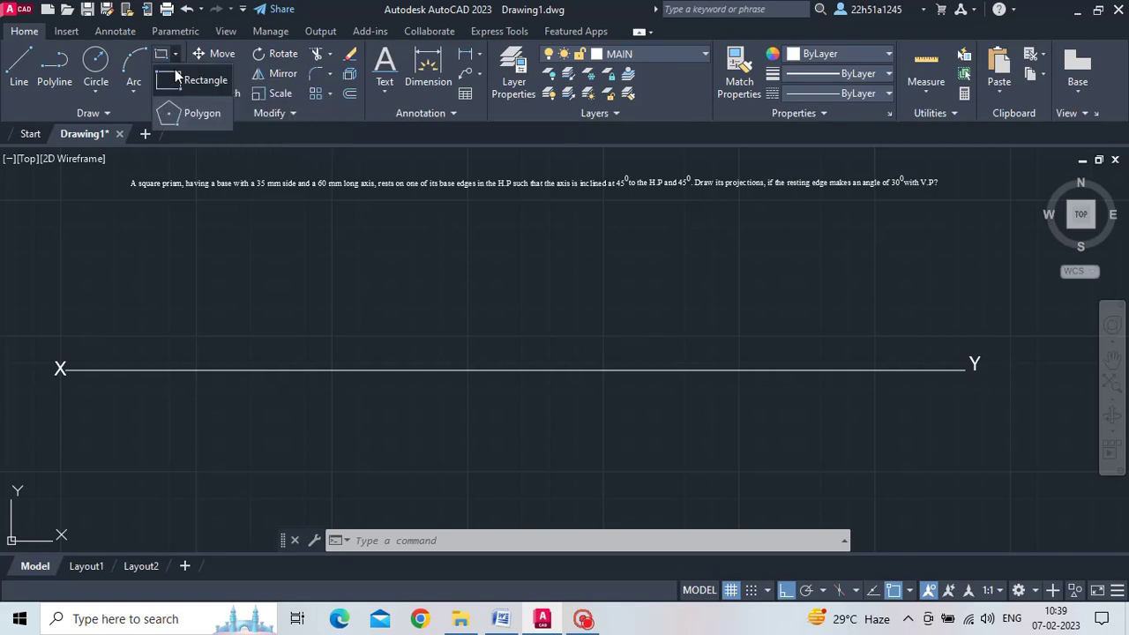
left_click(193, 114)
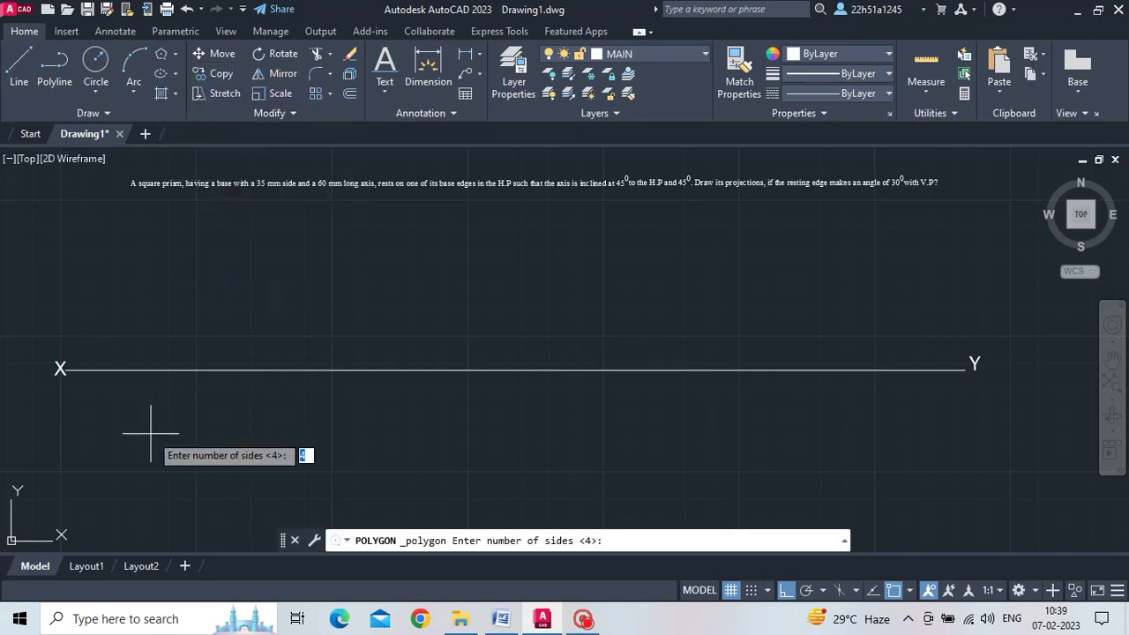
key("Return")
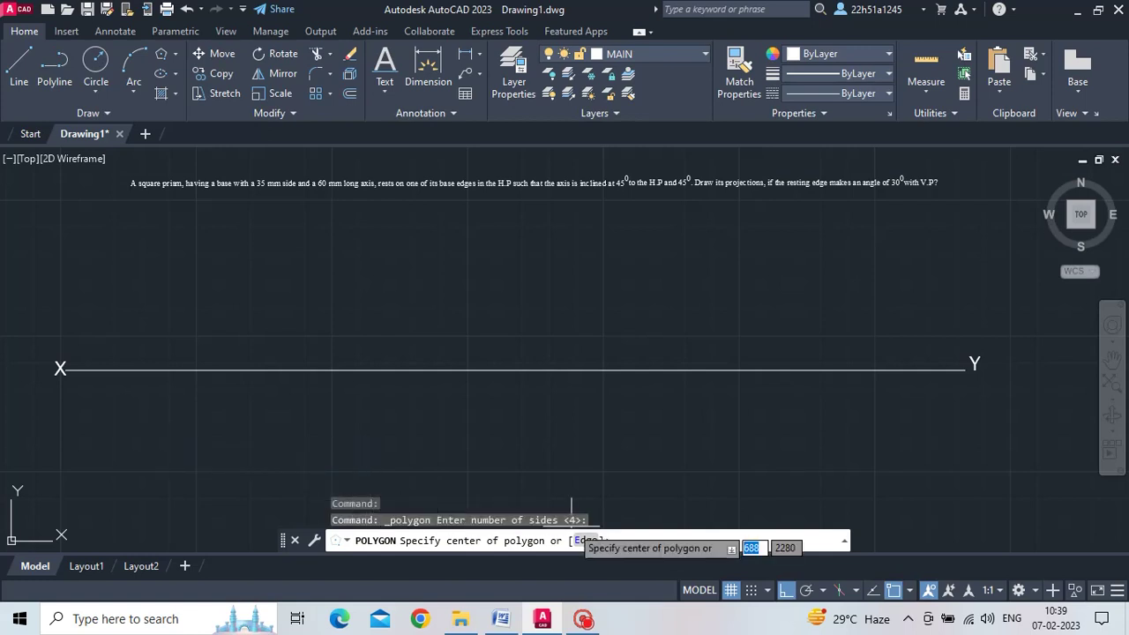
left_click(586, 540)
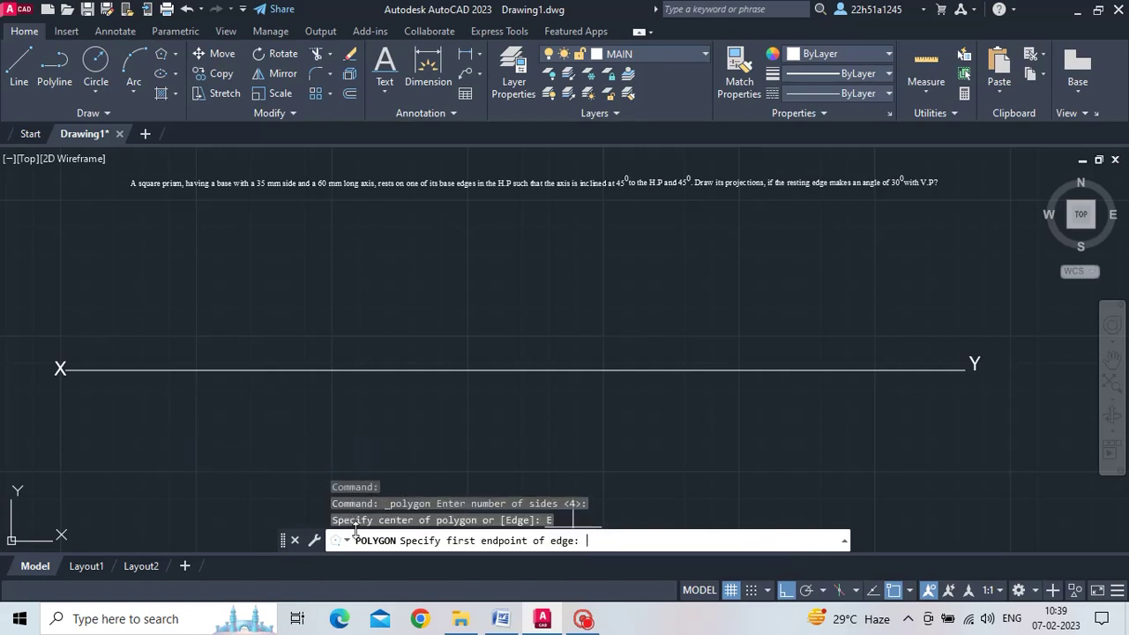
left_click(250, 486)
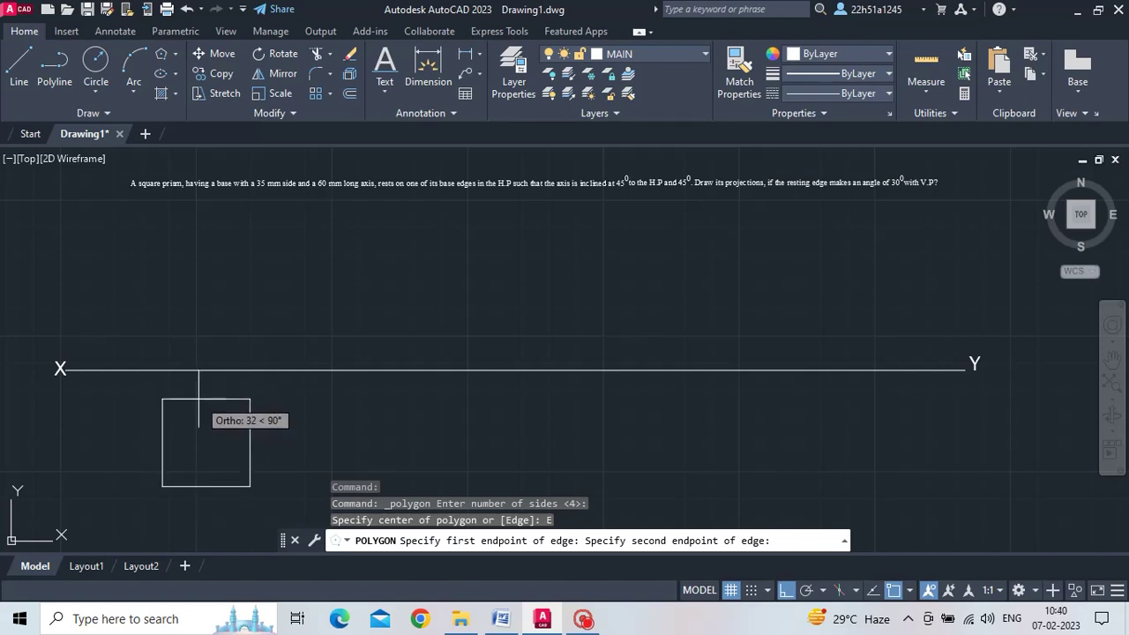
type("35")
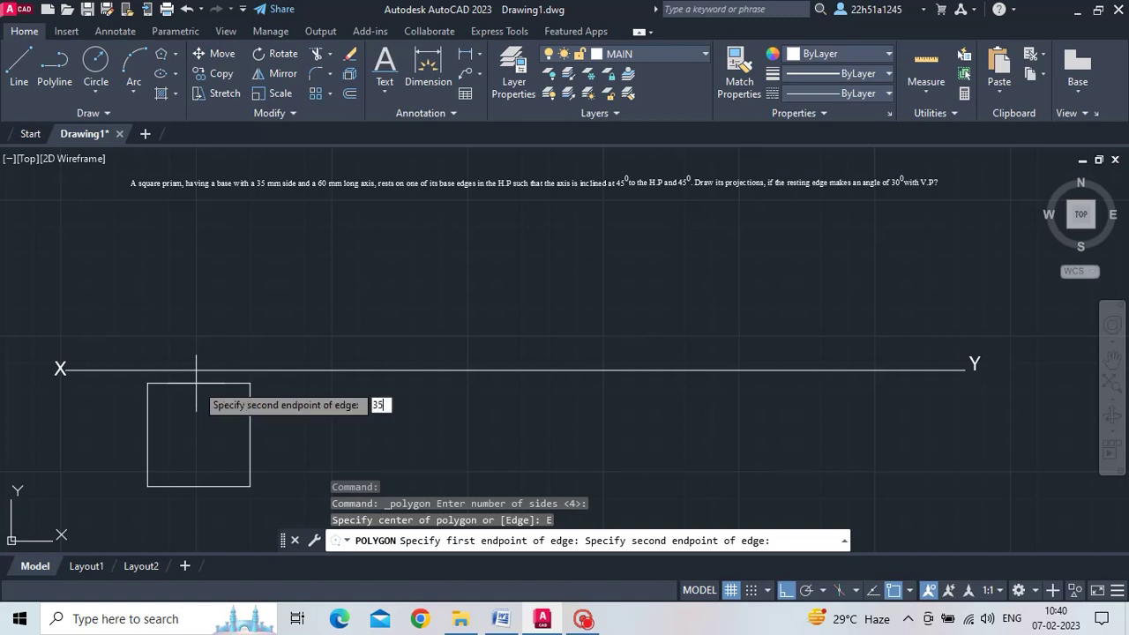
key("Return")
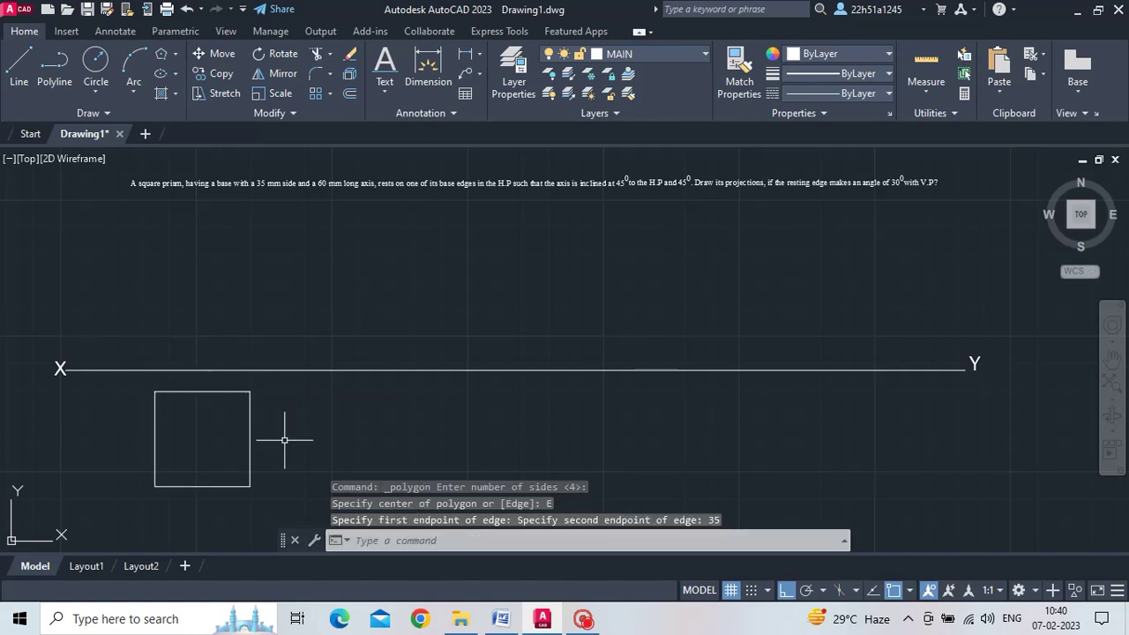
MOVE the square into position just below the XY reference line.
type("MOVE")
key("Return")
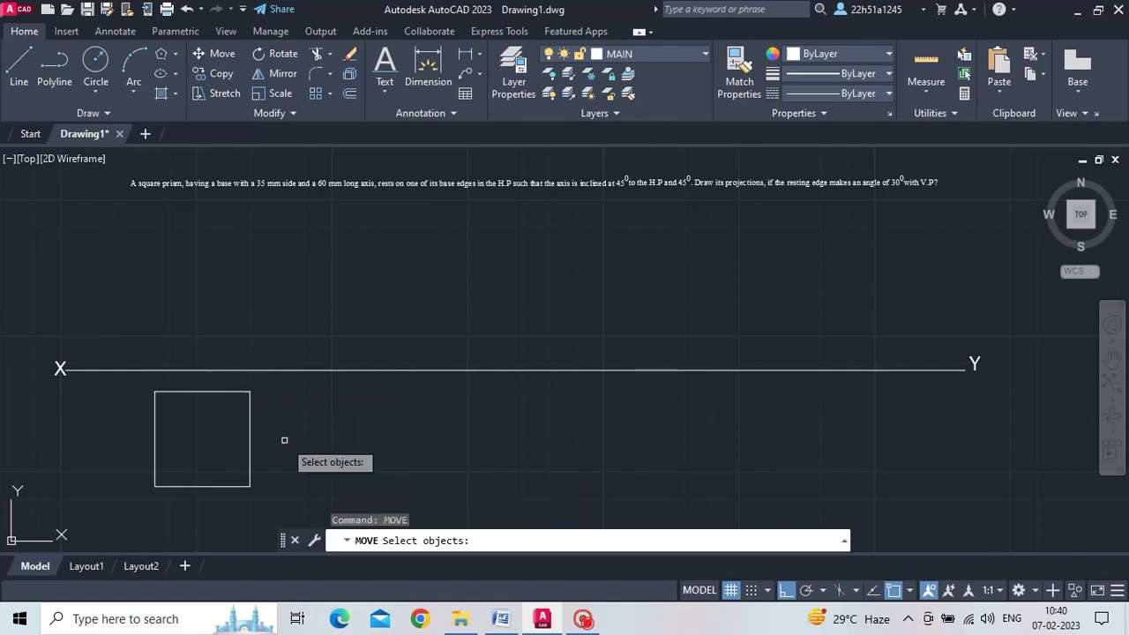
left_click(183, 393)
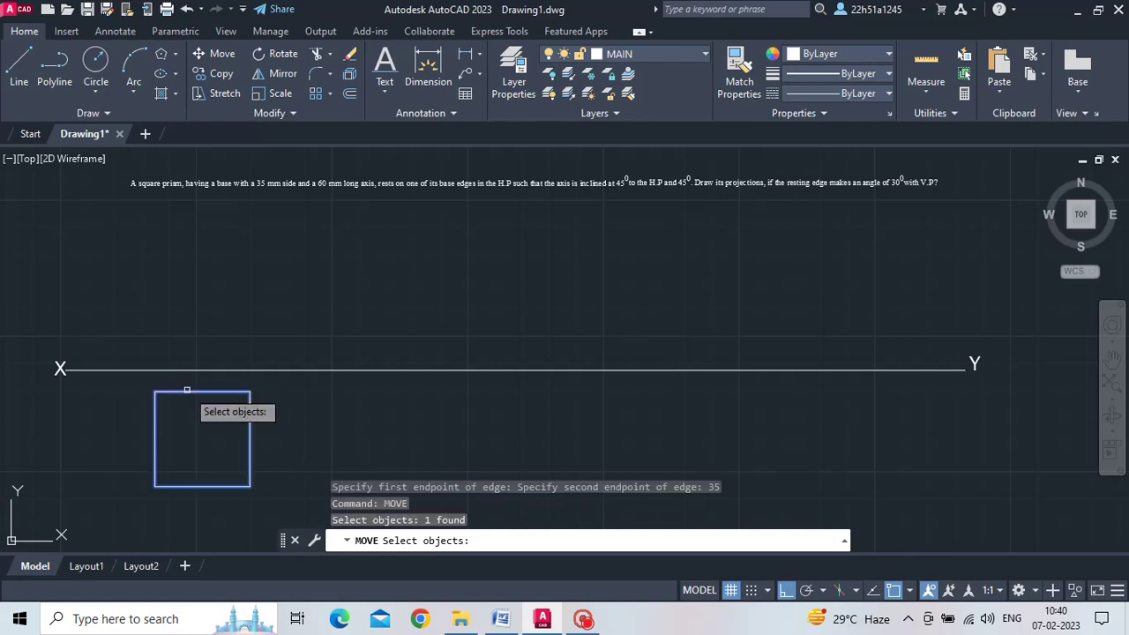
key("Return")
left_click(202, 439)
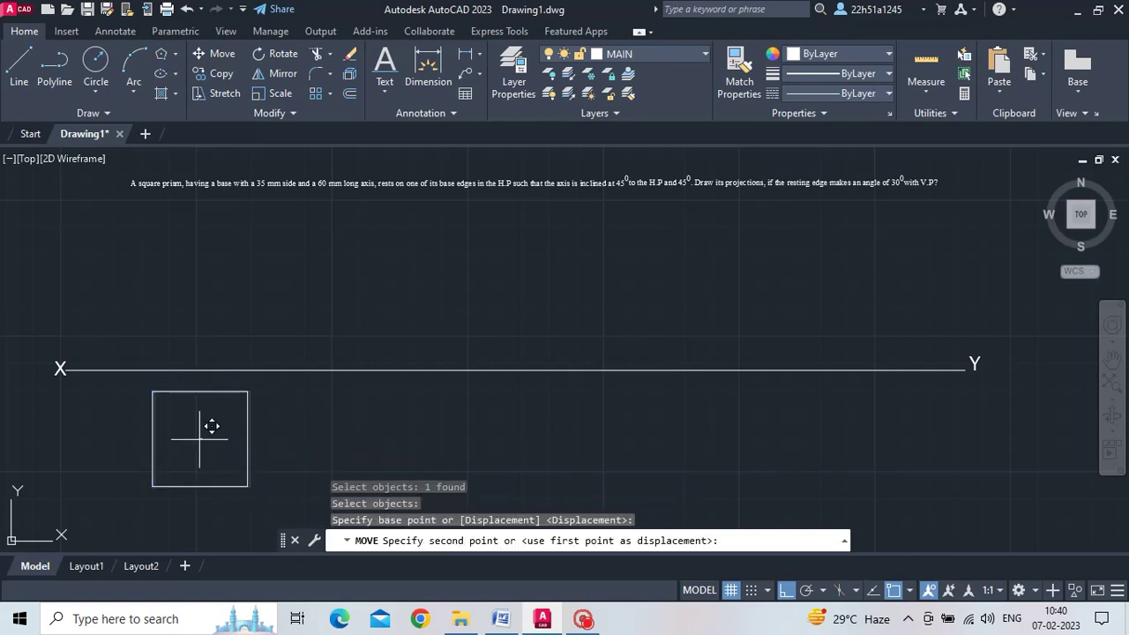
left_click(215, 462)
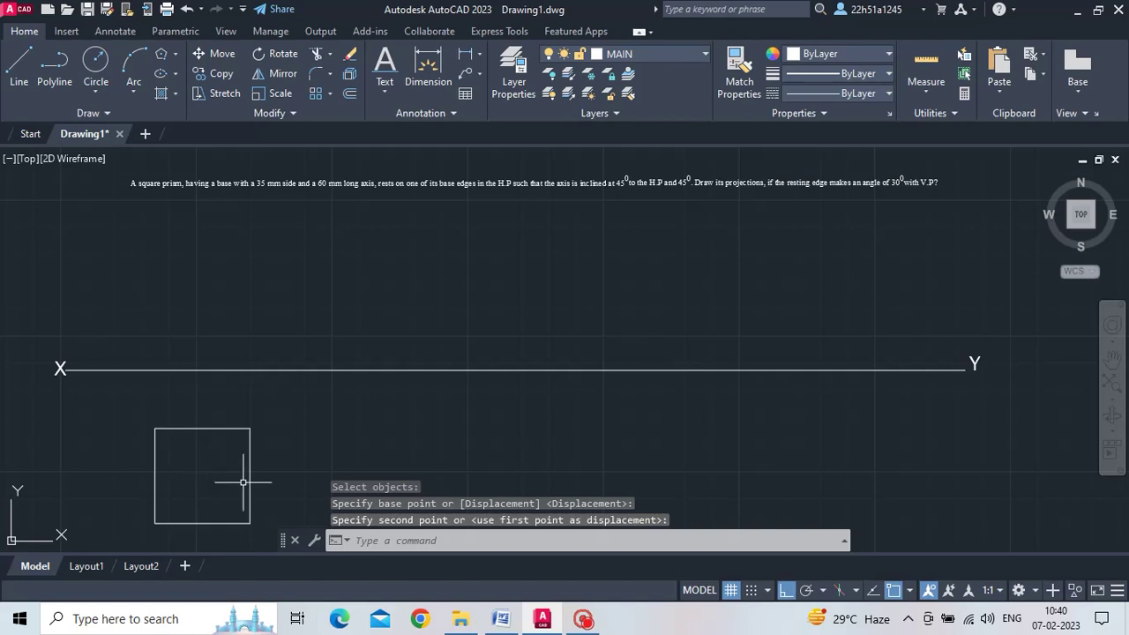
middle_click_drag(243, 480, 279, 418)
scroll(279, 418, "up", 2)
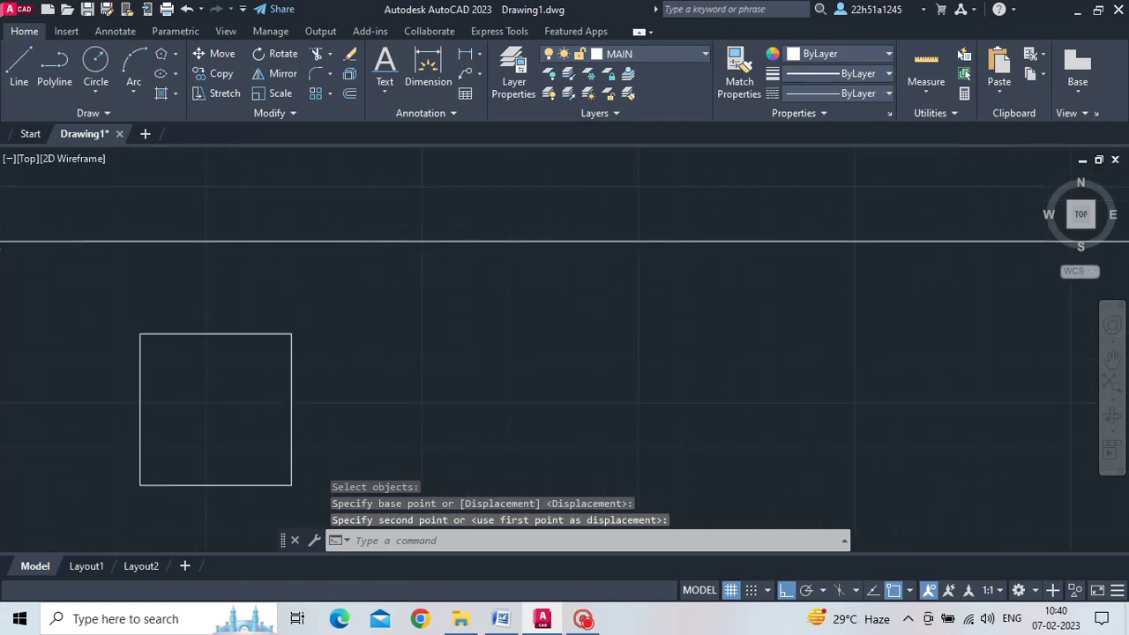
scroll(280, 419, "down", 2)
key("Escape")
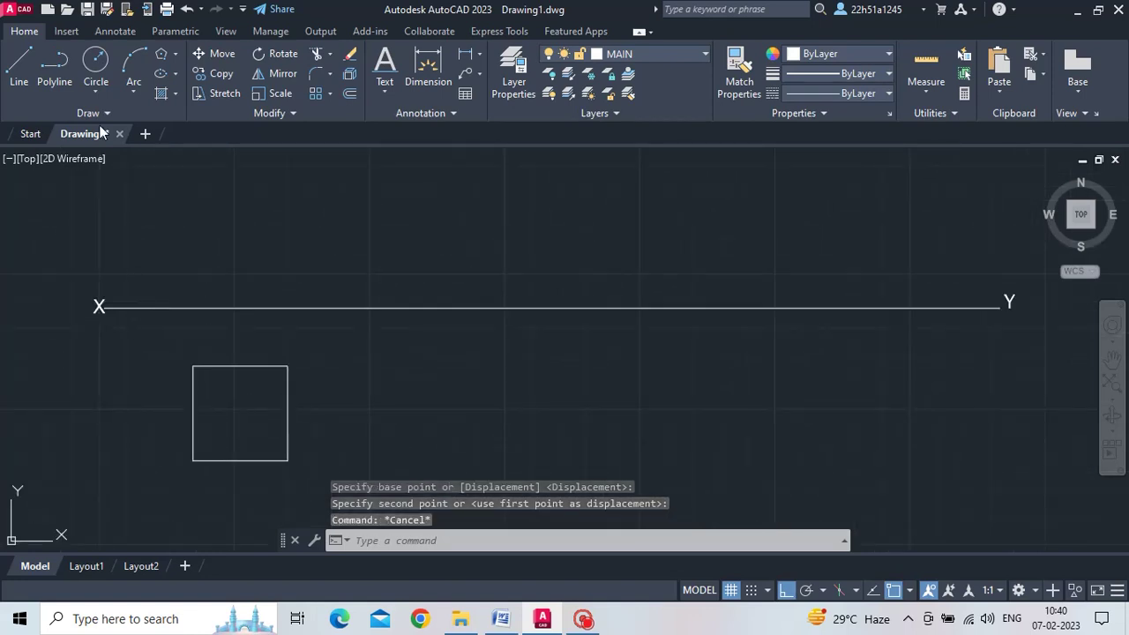
On the PROJECTION layer, draw vertical projectors from the square's two top corners up to the X–Y line.
left_click(685, 54)
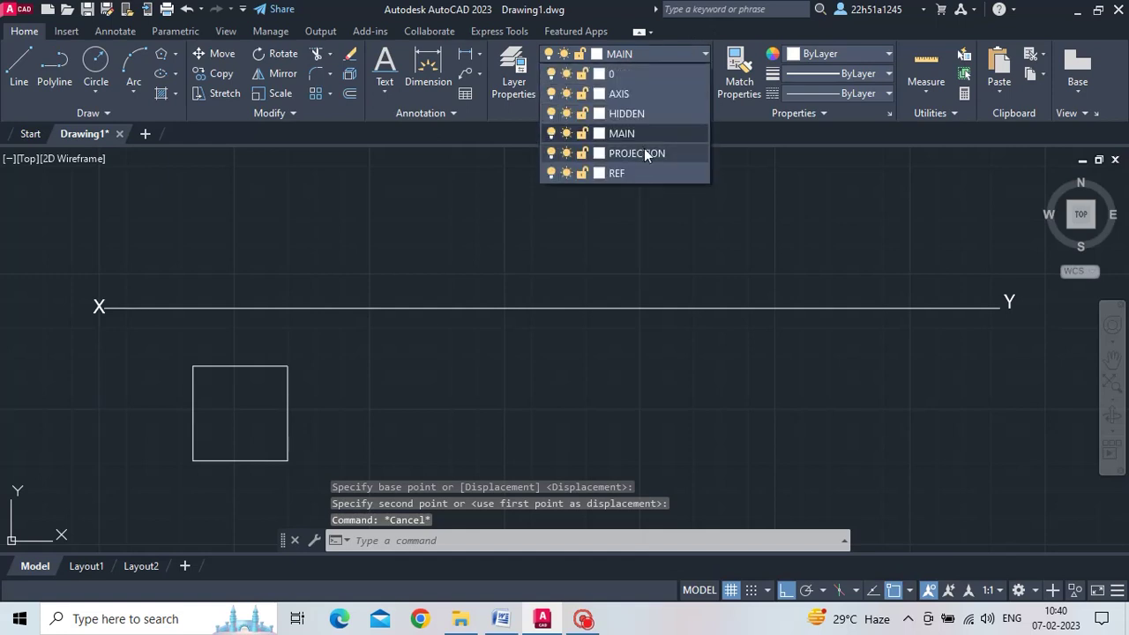
left_click(644, 153)
left_click(18, 67)
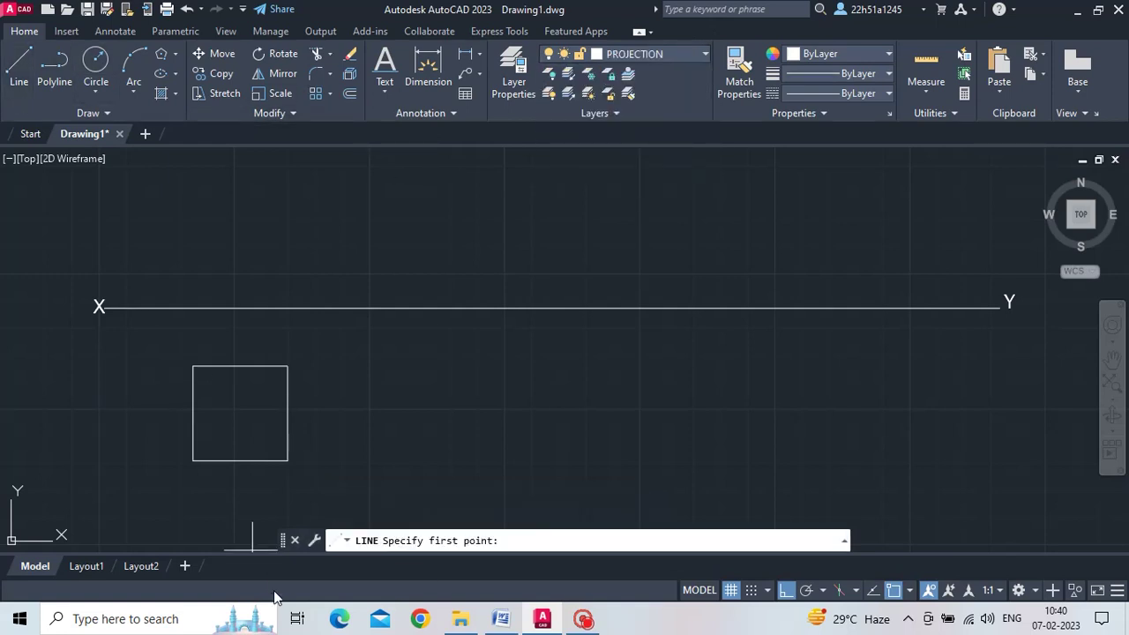
left_click(193, 366)
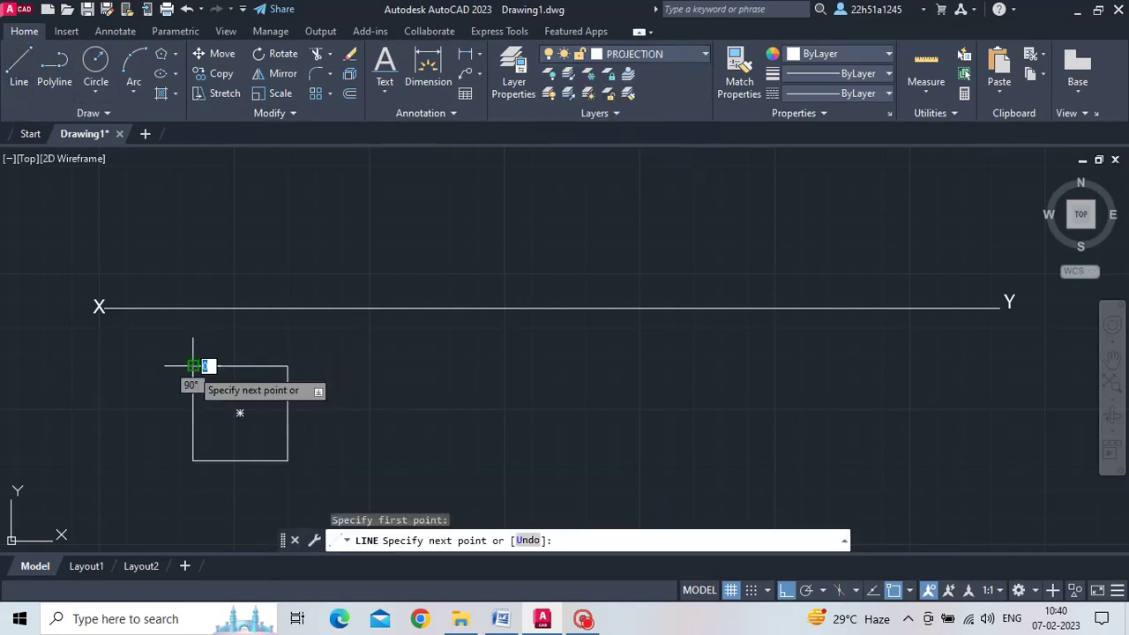
left_click(196, 308)
key("Return")
key("Return")
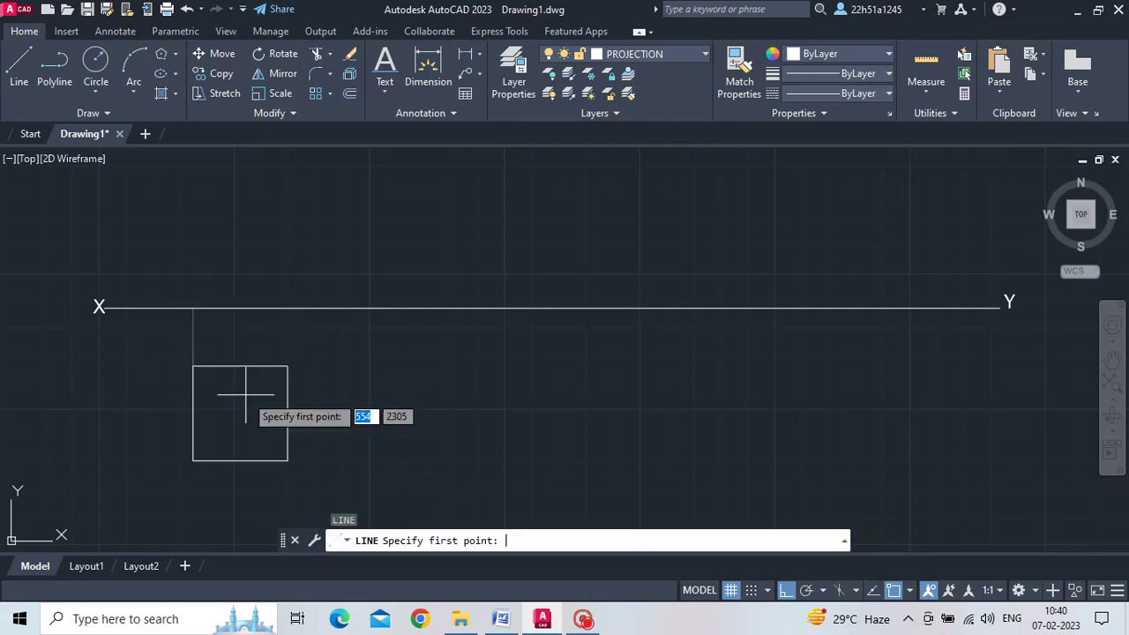
left_click(287, 366)
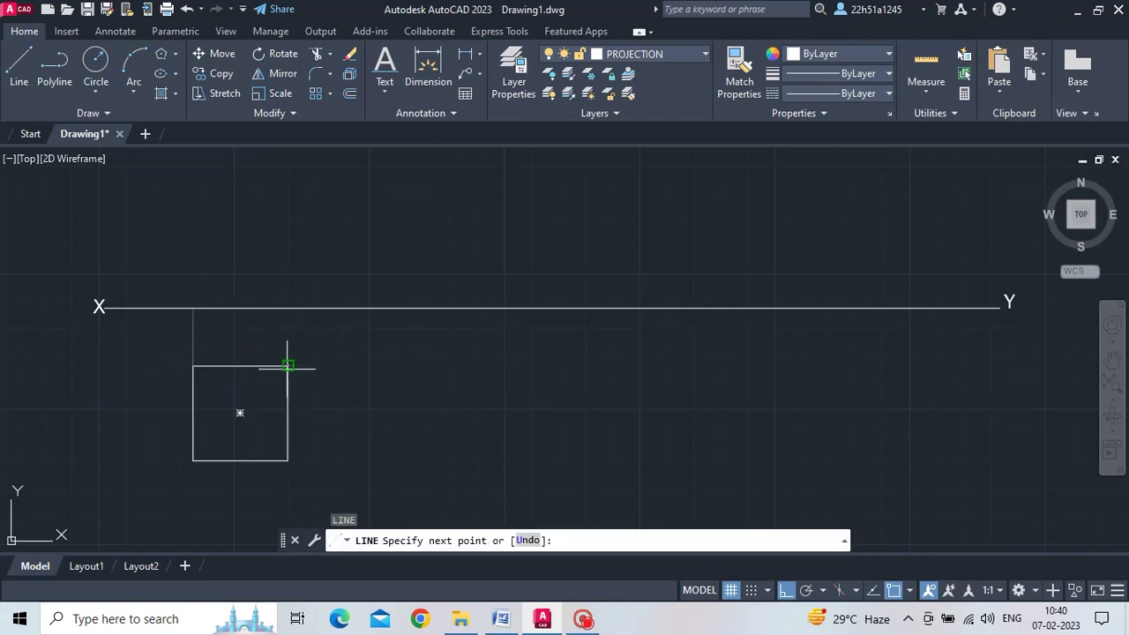
left_click(288, 308)
key("Return")
key("Return")
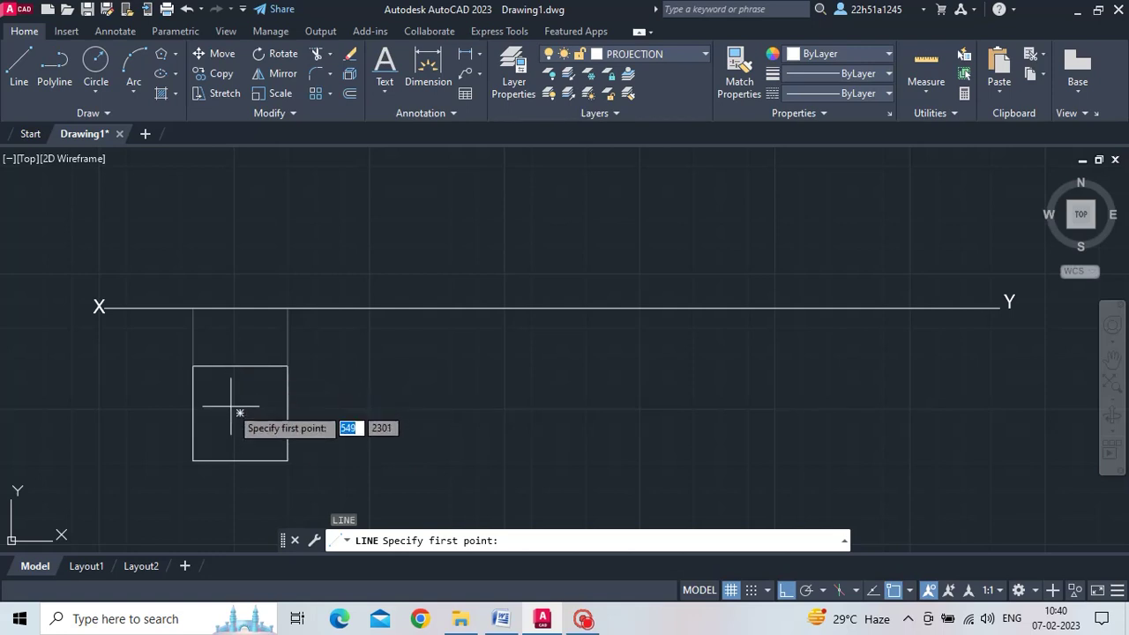
Draw a 30-long centre line from the square's centre, then start and cancel a 60 line above the square.
left_click(244, 411)
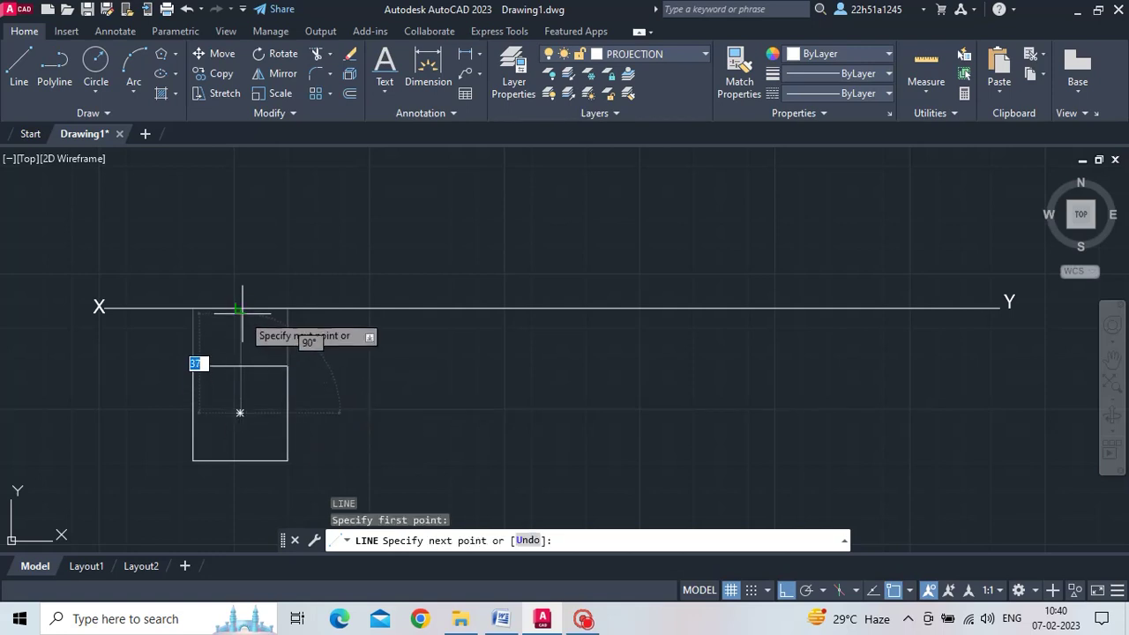
key("Return")
key("Return")
middle_click_drag(237, 343, 237, 391)
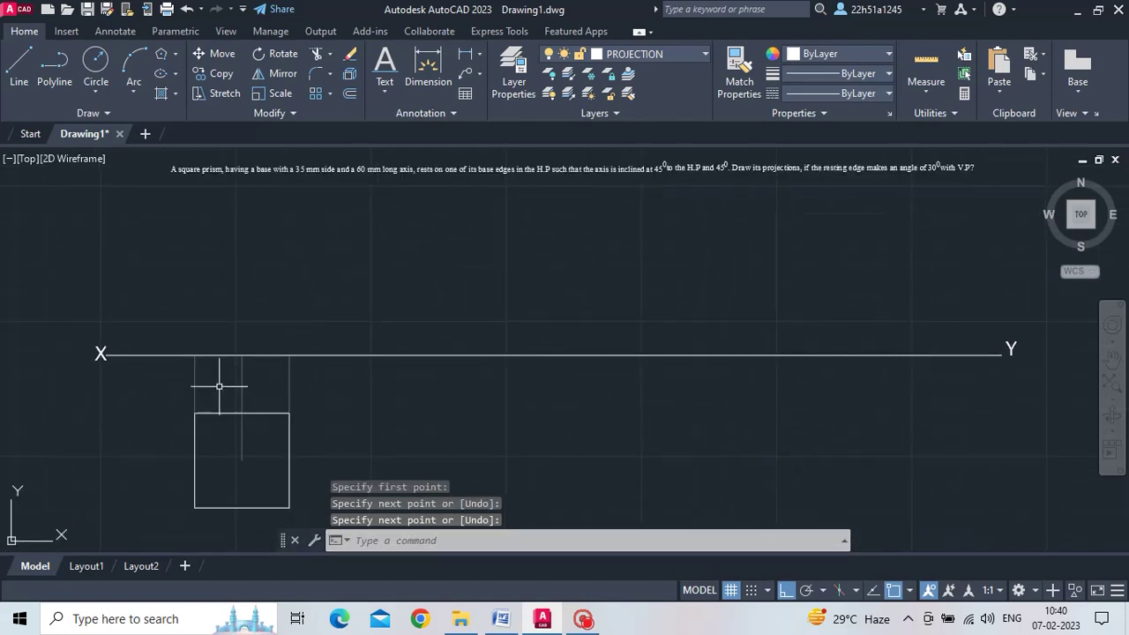
left_click(27, 79)
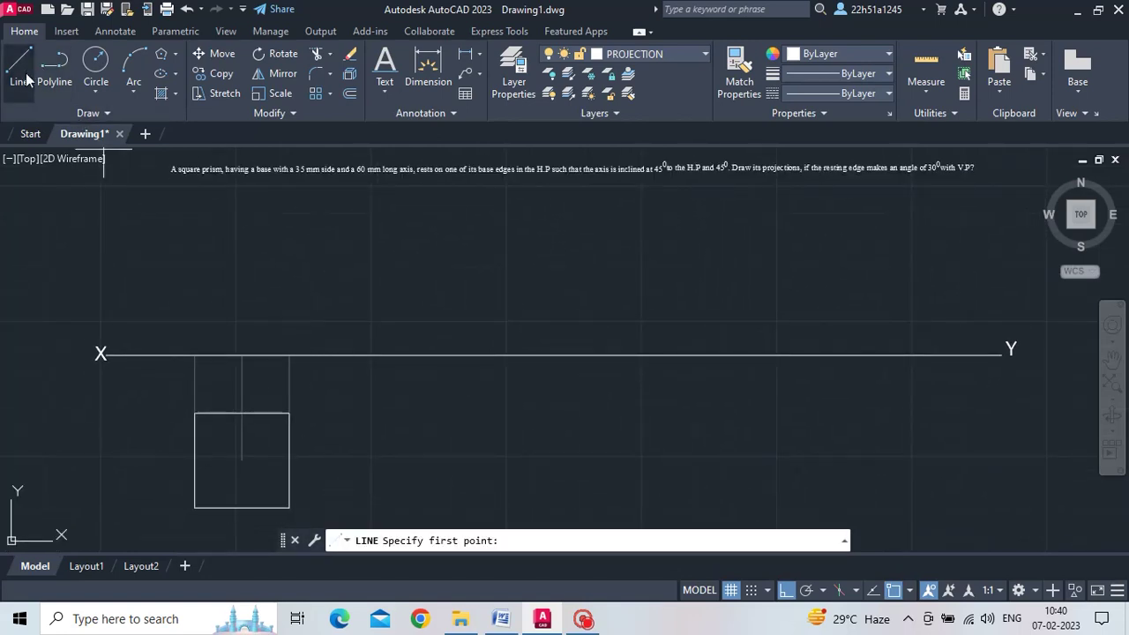
left_click(195, 355)
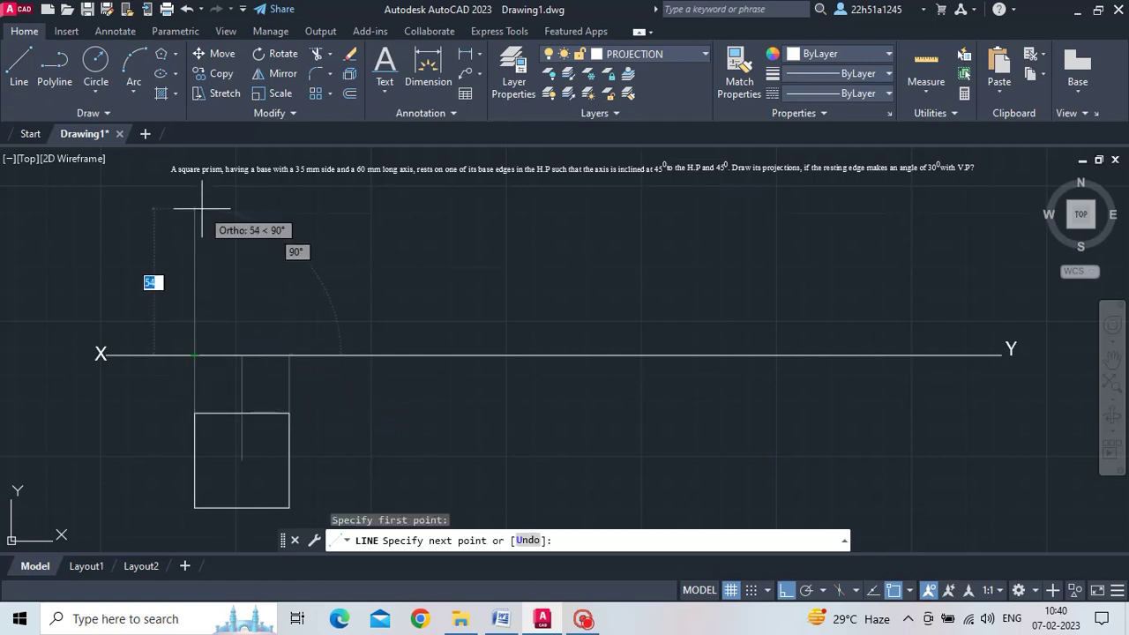
type("60")
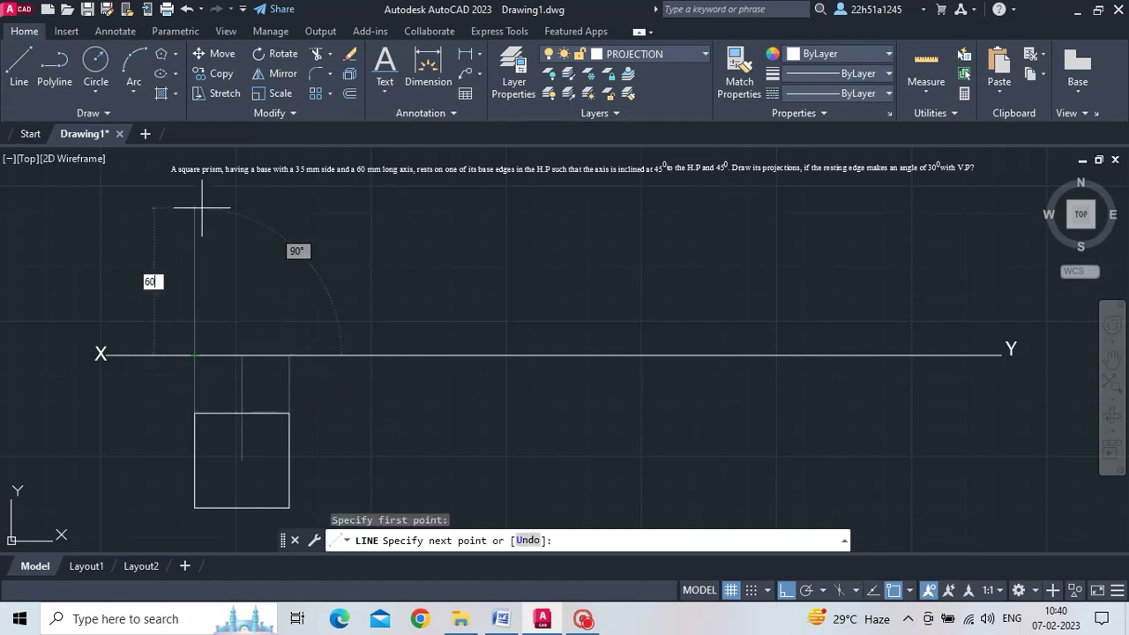
key("Escape")
left_click(701, 55)
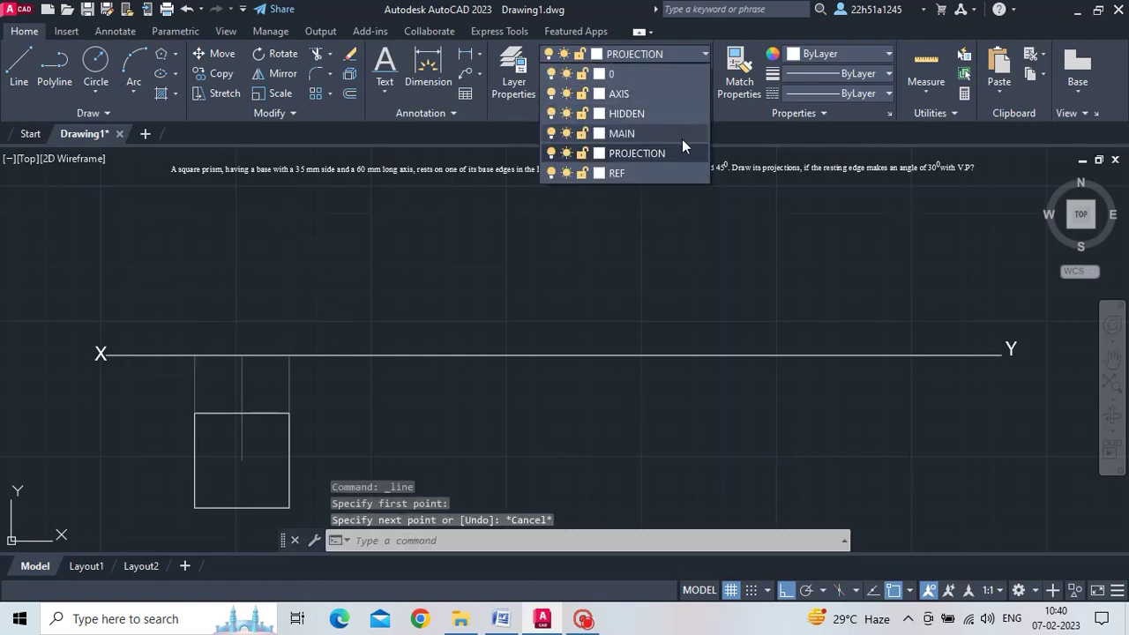
On the MAIN layer, draw the 35 × 60 front-view rectangle standing on the X–Y line.
left_click(682, 135)
left_click(19, 66)
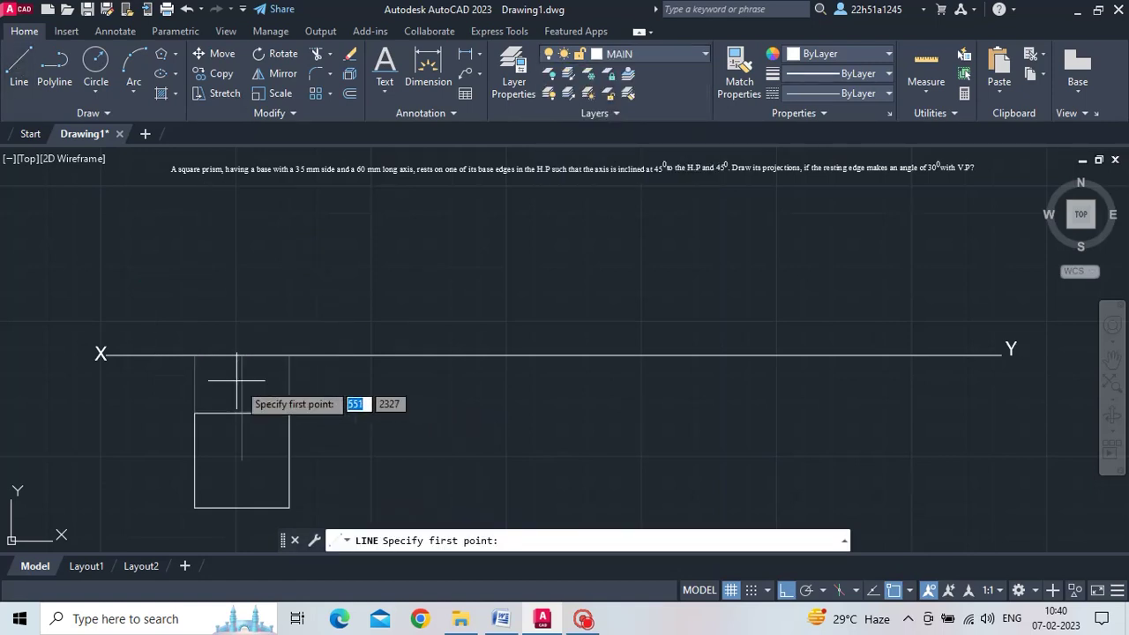
left_click(195, 355)
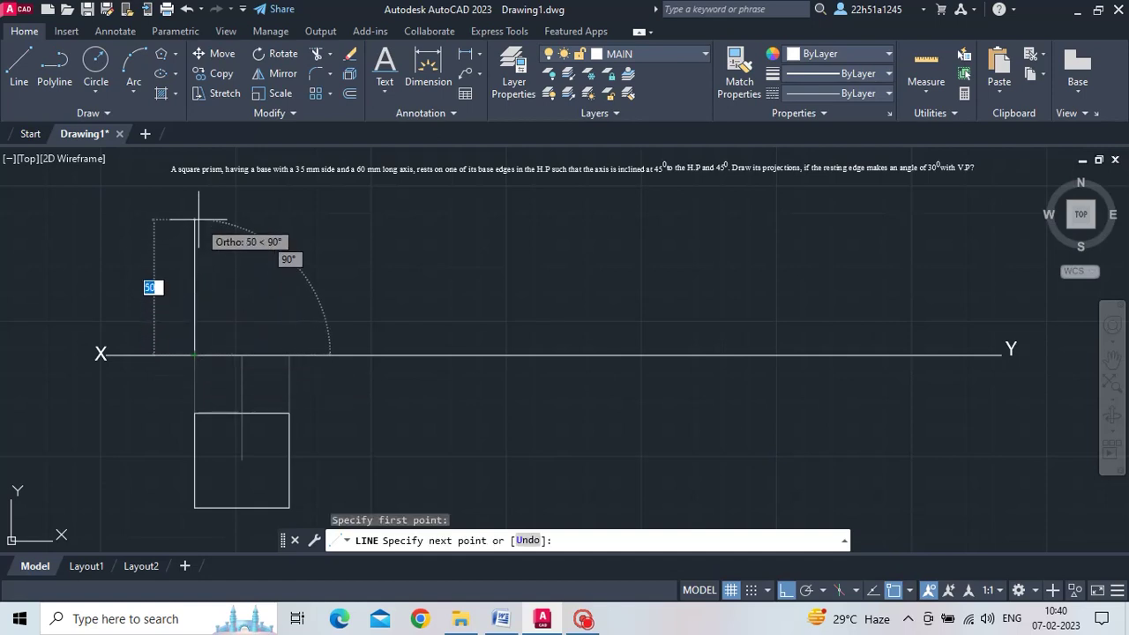
type("60")
key("Return")
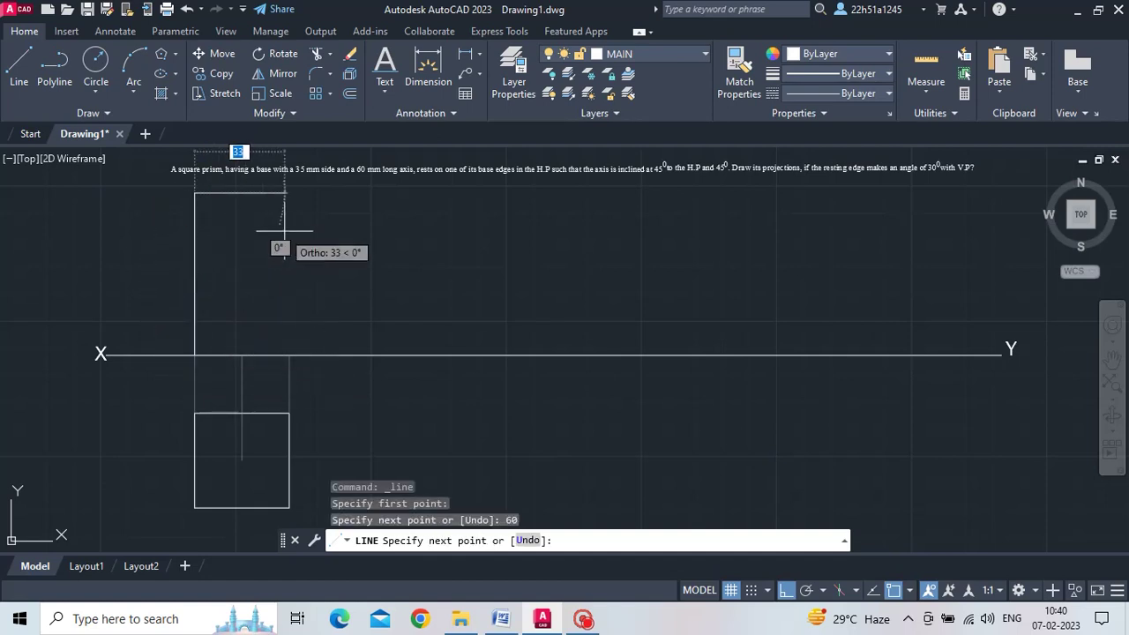
type("35")
key("Return")
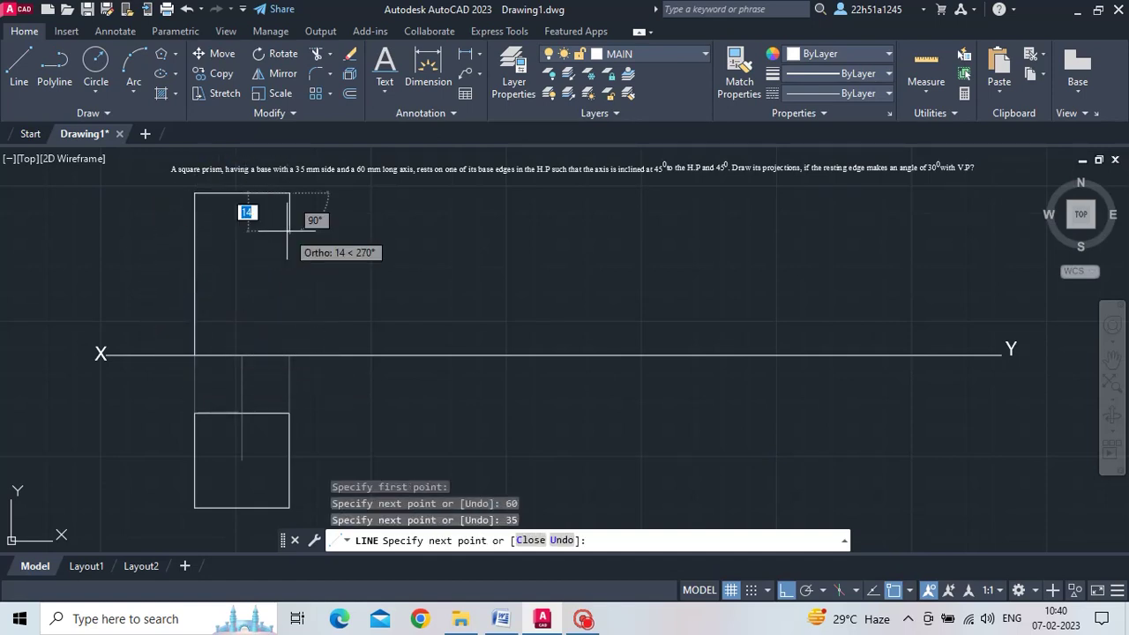
left_click(290, 354)
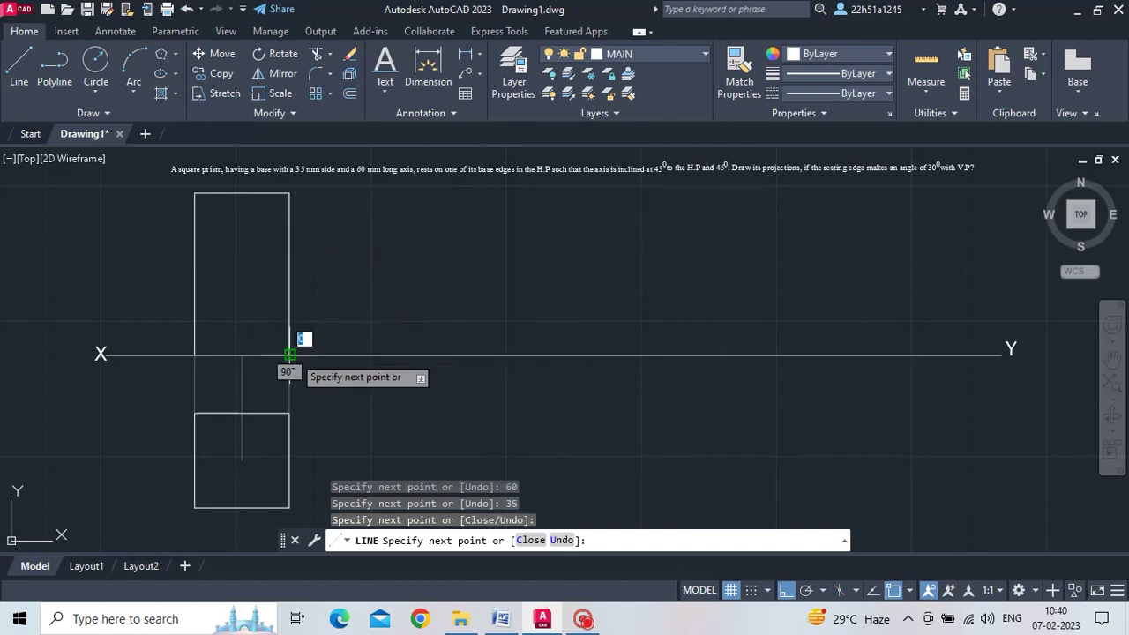
left_click(195, 355)
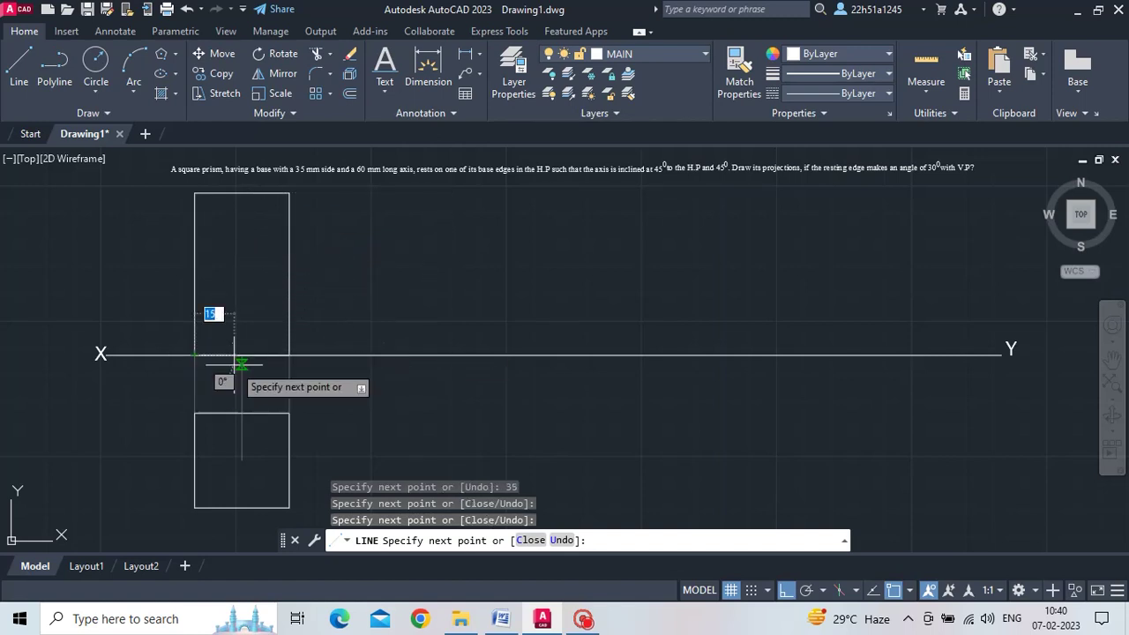
key("Escape")
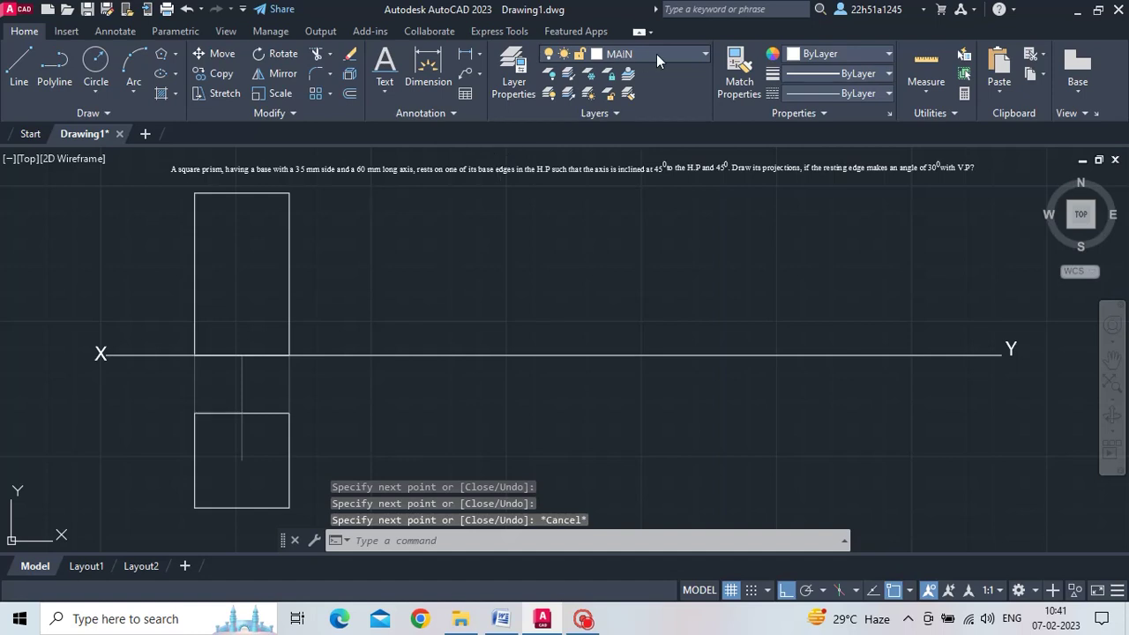
On the AXIS layer, draw the vertical axis from the rectangle's base centre to its top edge.
left_click(657, 56)
left_click(641, 88)
left_click(28, 64)
left_click(242, 355)
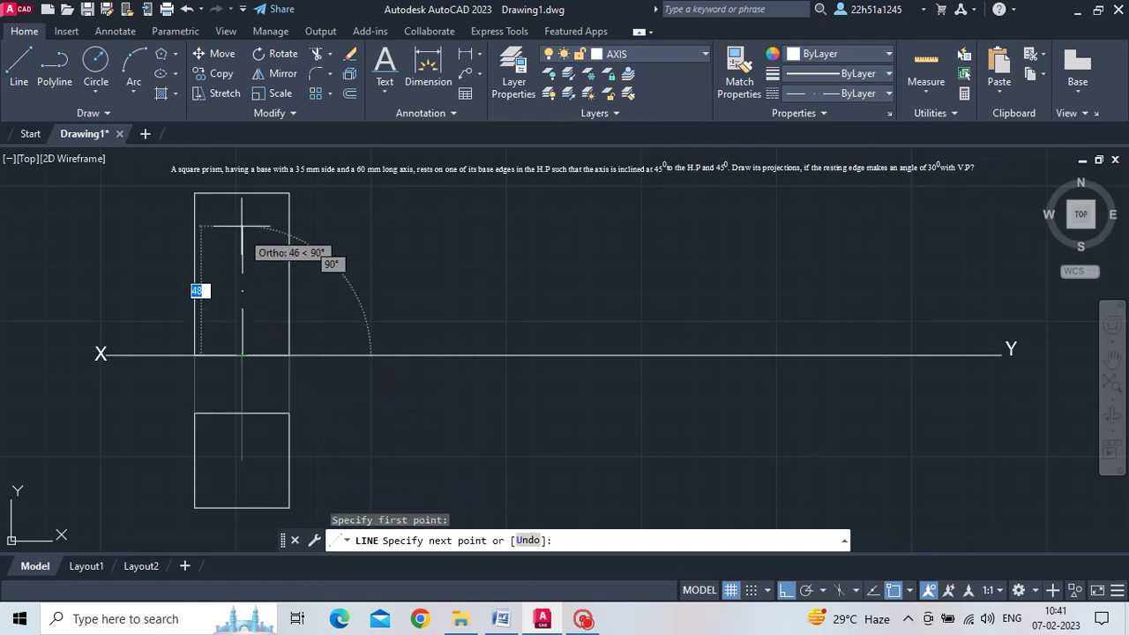
left_click(242, 192)
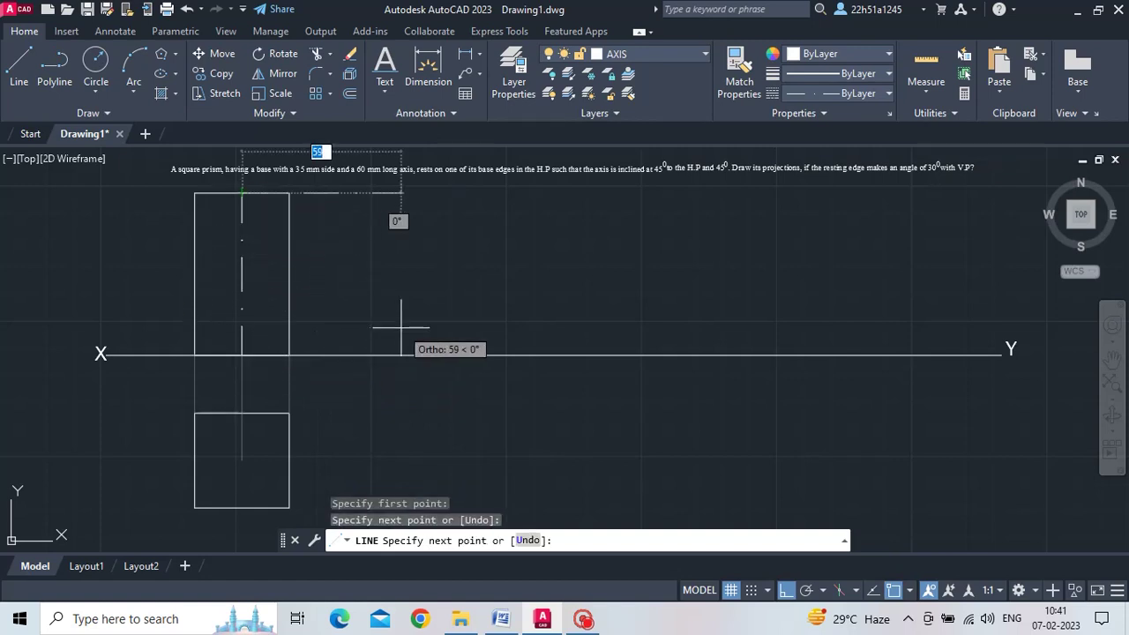
key("Escape")
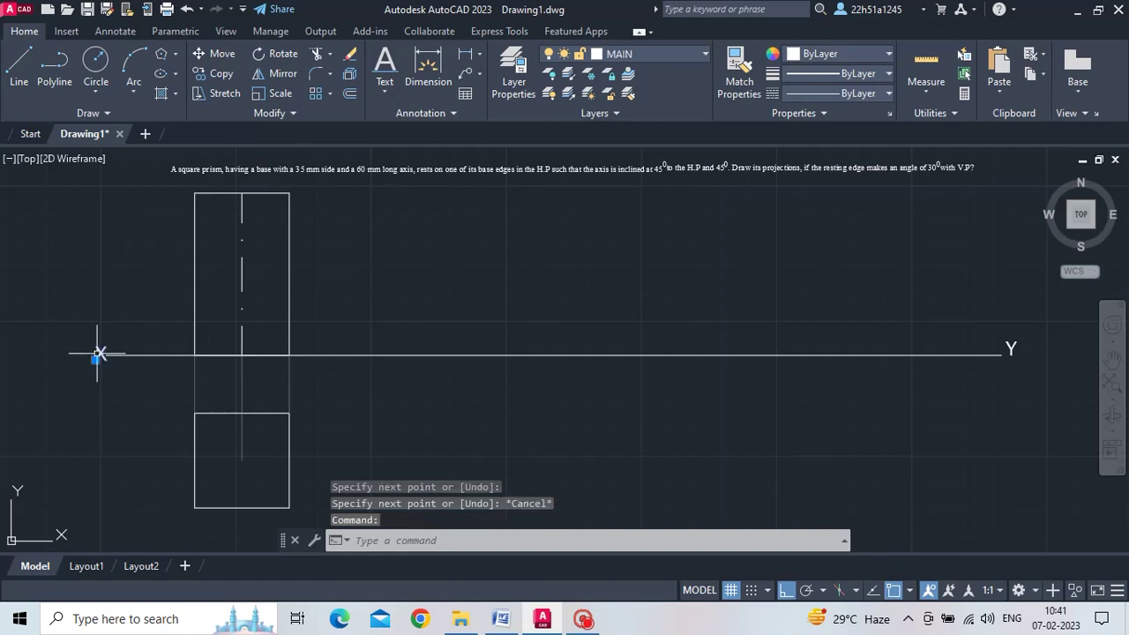
Copy the X label and paste copies at the top-view square's four corners.
key("ctrl+c")
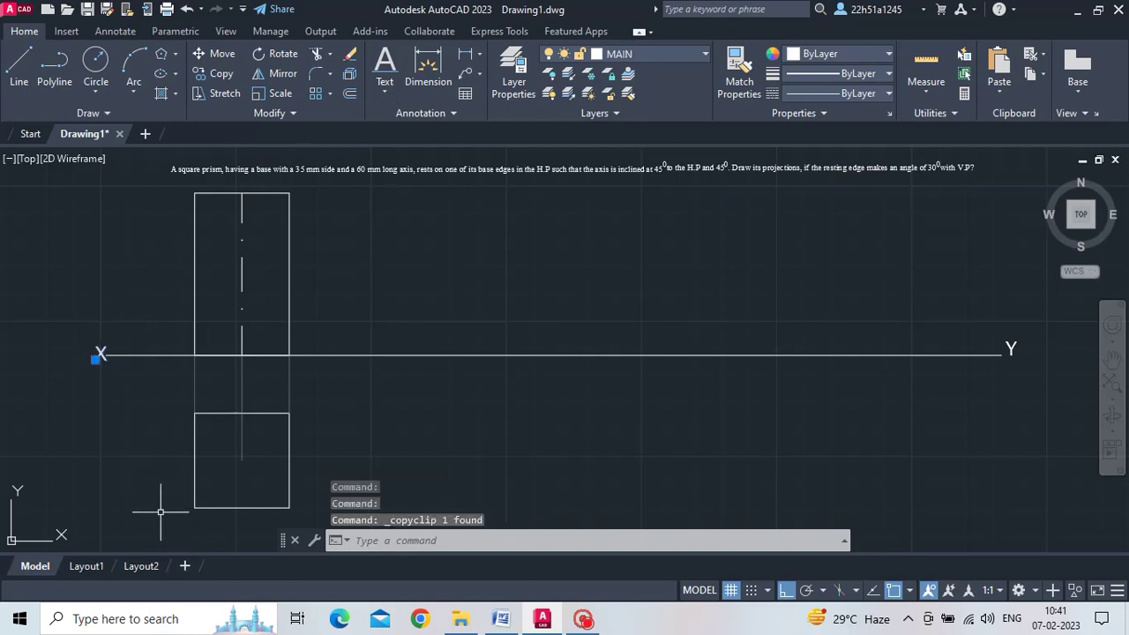
key("ctrl+v")
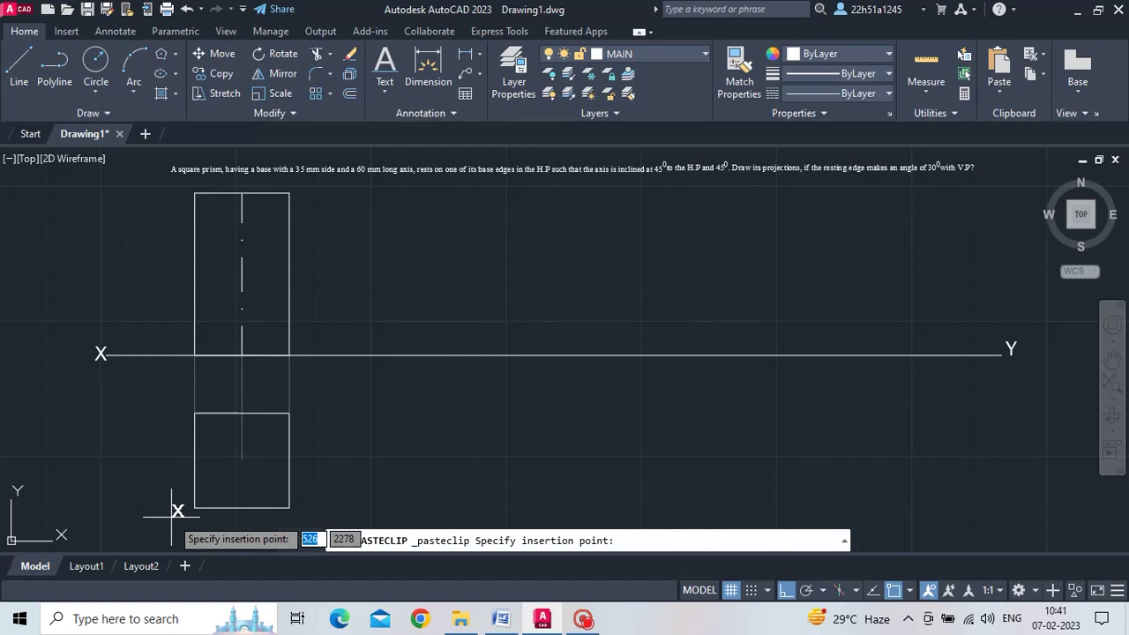
left_click(297, 520)
key("ctrl+v")
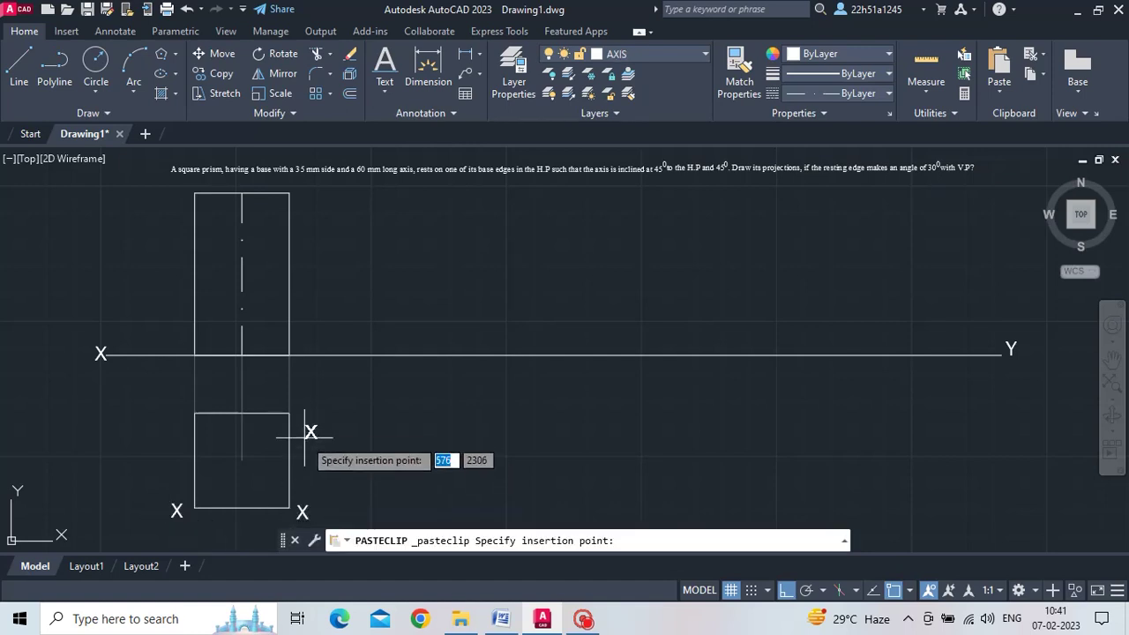
left_click(299, 415)
key("ctrl+v")
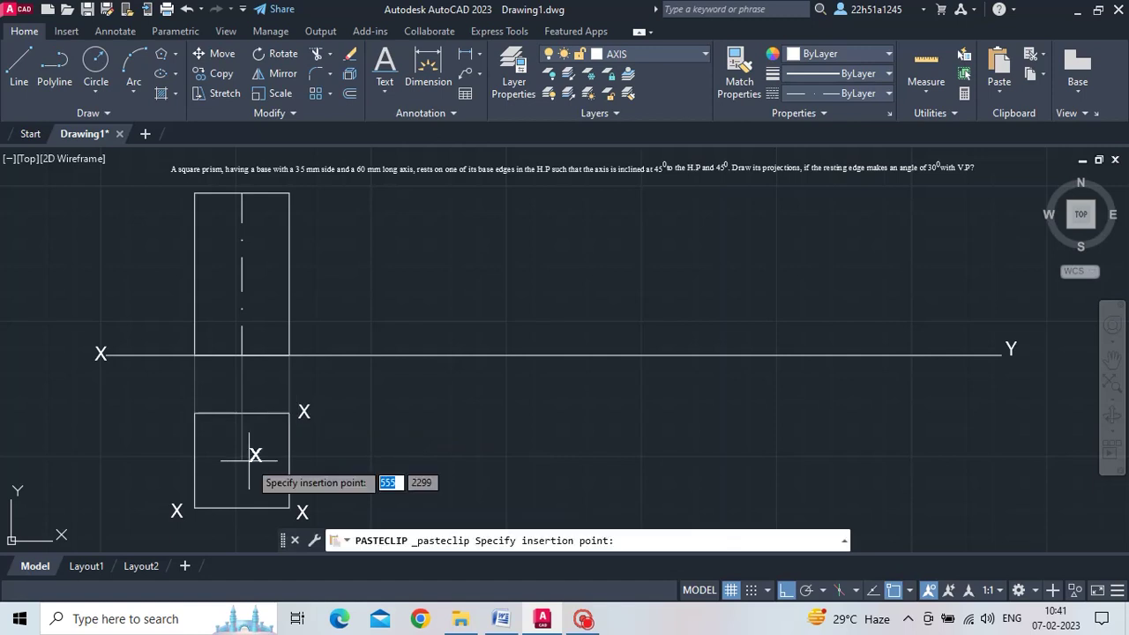
left_click(170, 419)
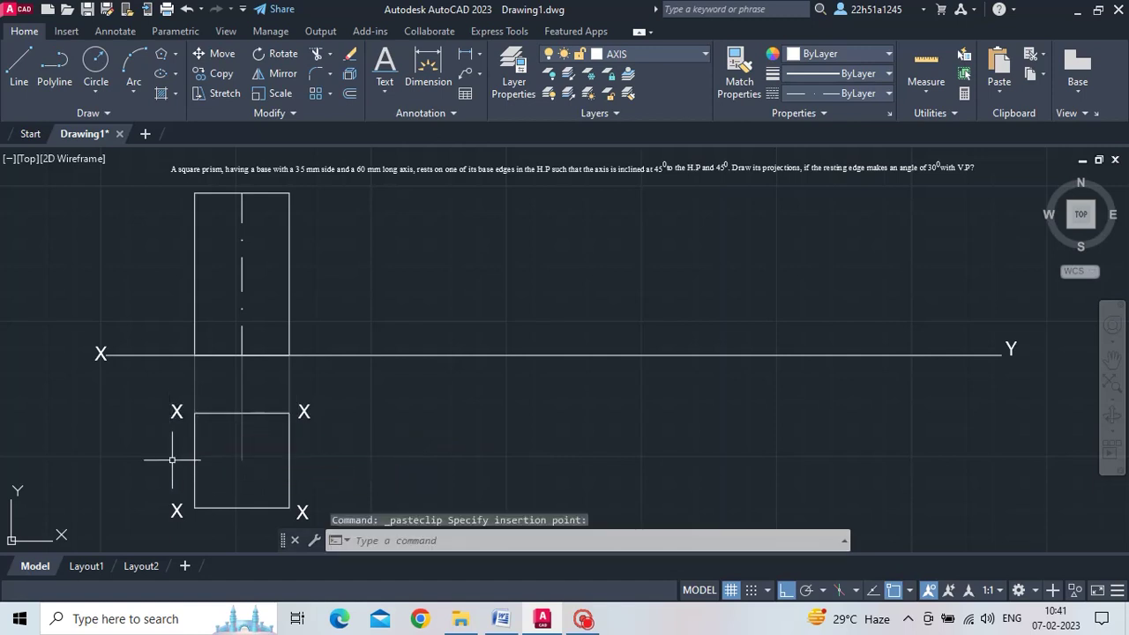
left_click(176, 512)
Relabel the bottom-left corner a(1) and edit the bottom-right corner label.
double_click(178, 517)
type("a(1)")
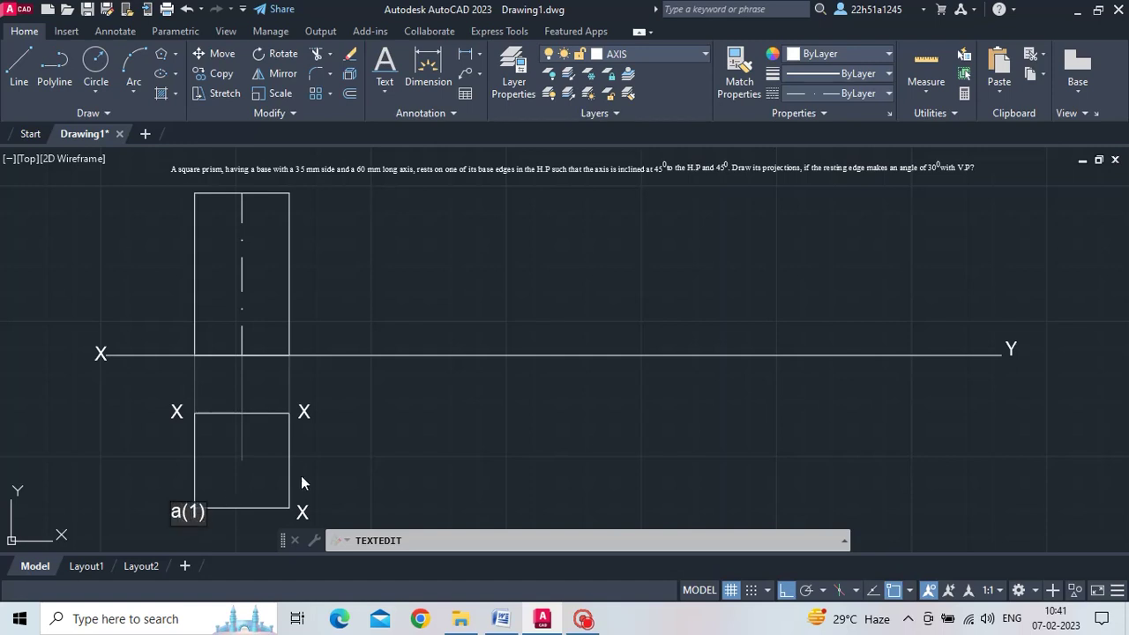
key("Return")
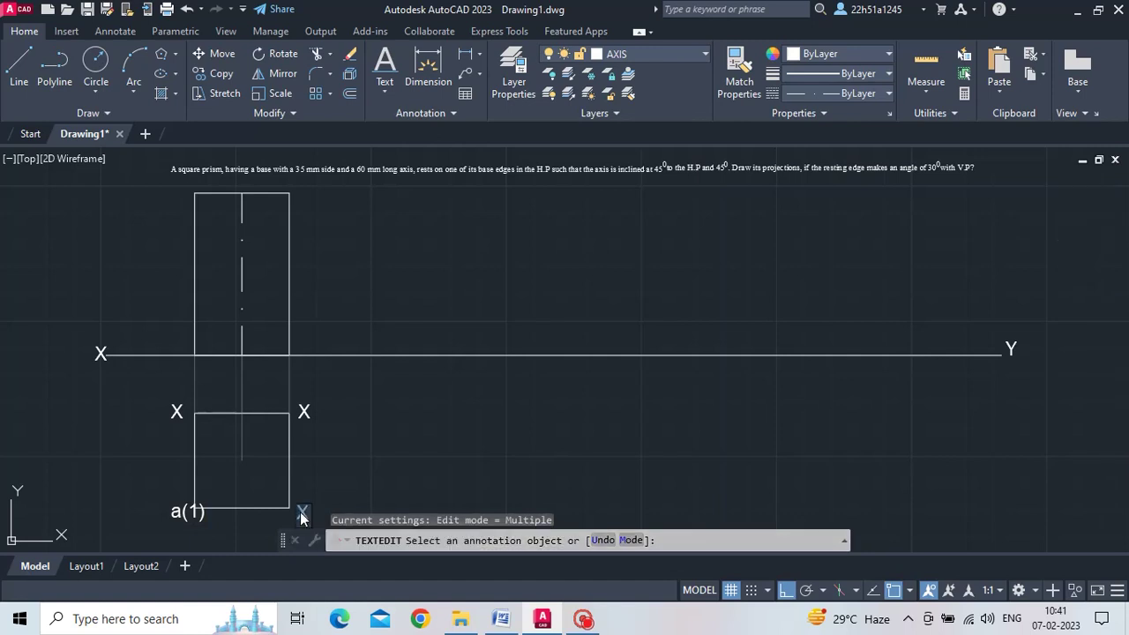
left_click(301, 515)
type("(")
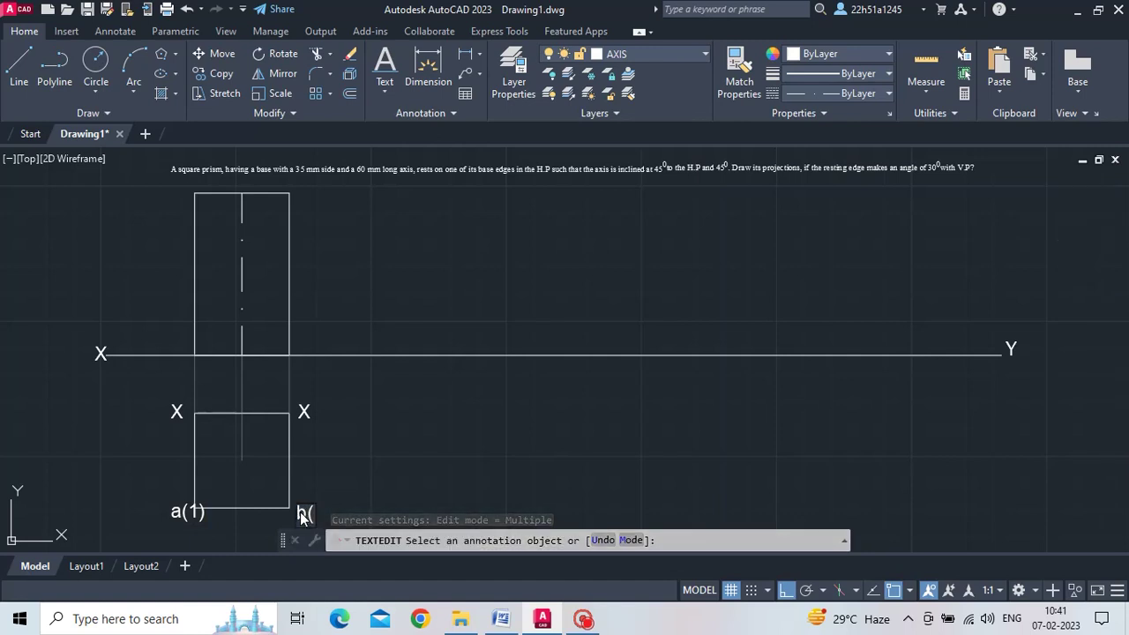
type("1")
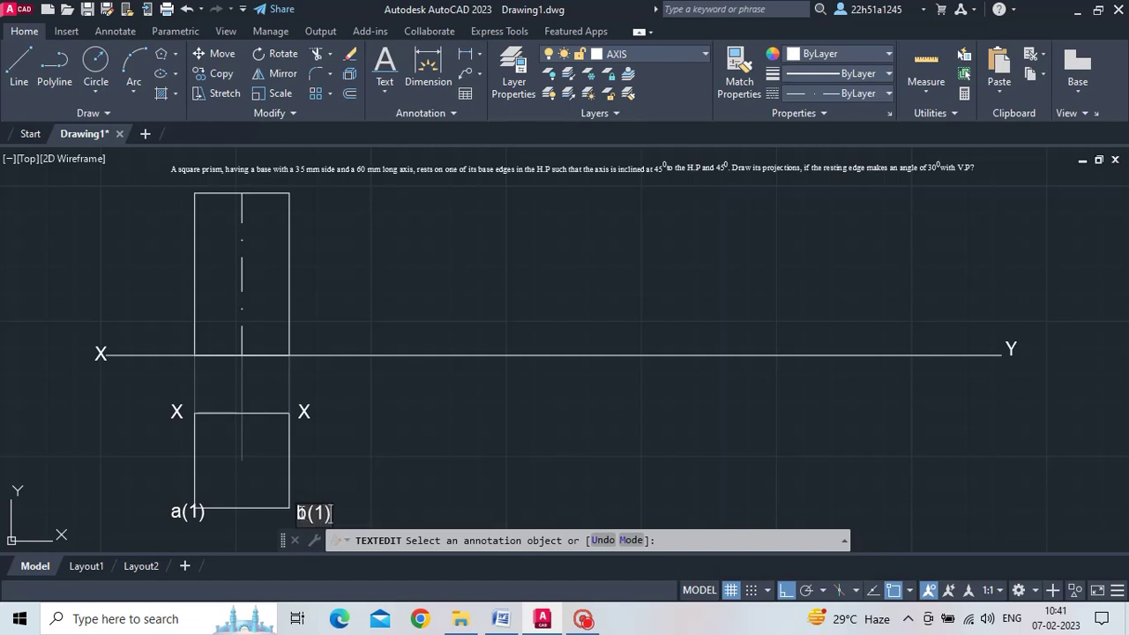
left_click(358, 472)
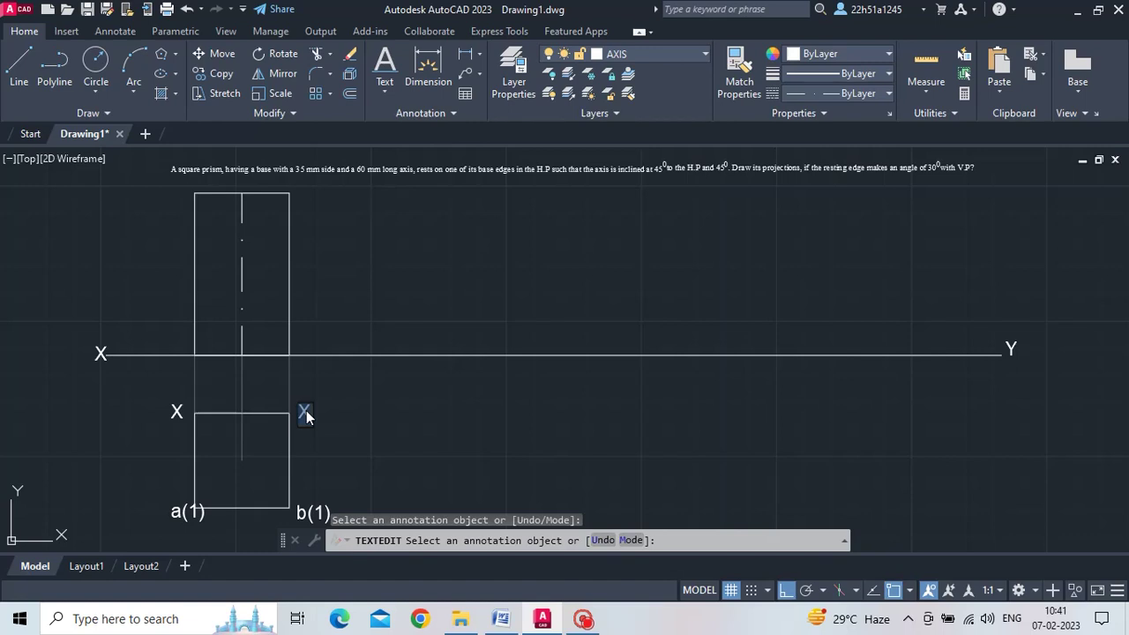
Label the top-right corner c(3), correct the bottom-right to b(2), and label the top-left d(4).
left_click(306, 413)
type("c(")
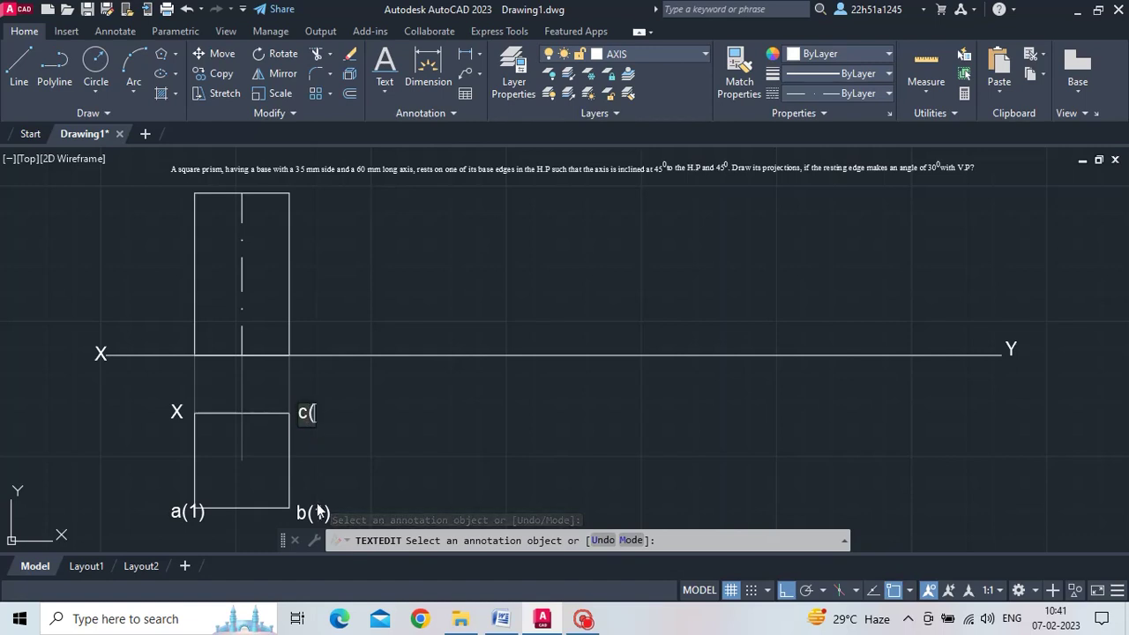
type("3")
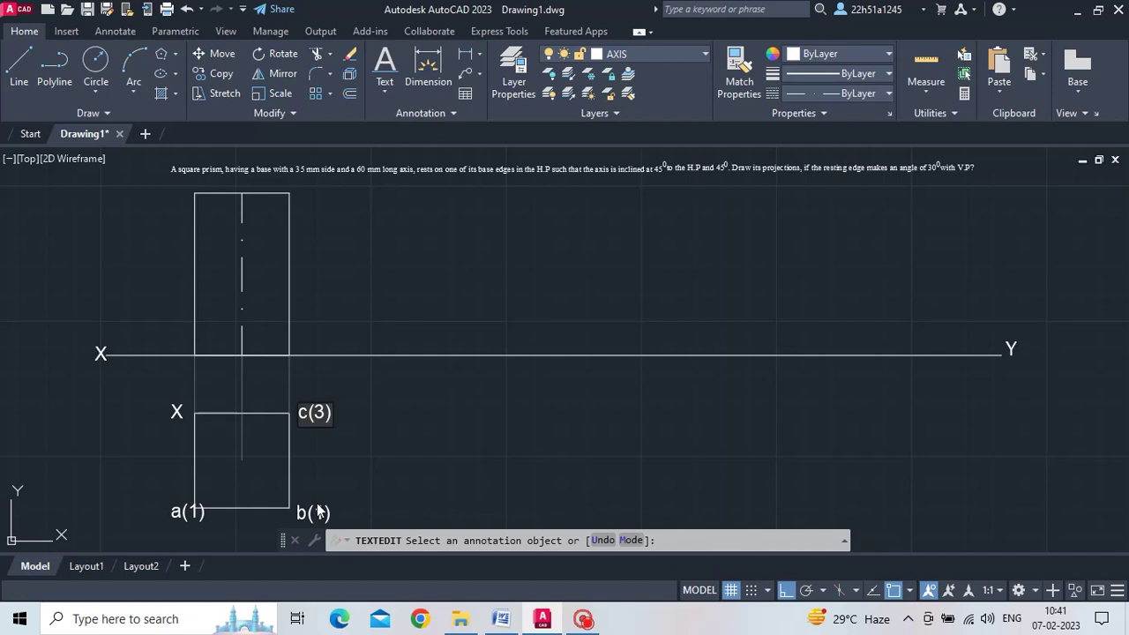
left_click(310, 519)
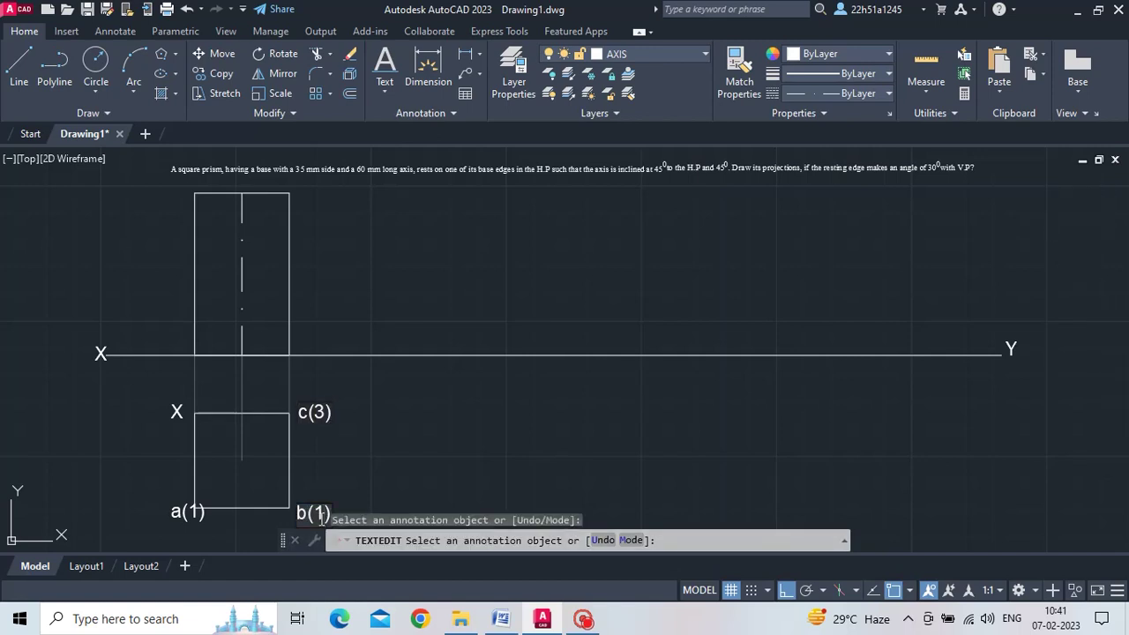
type("2")
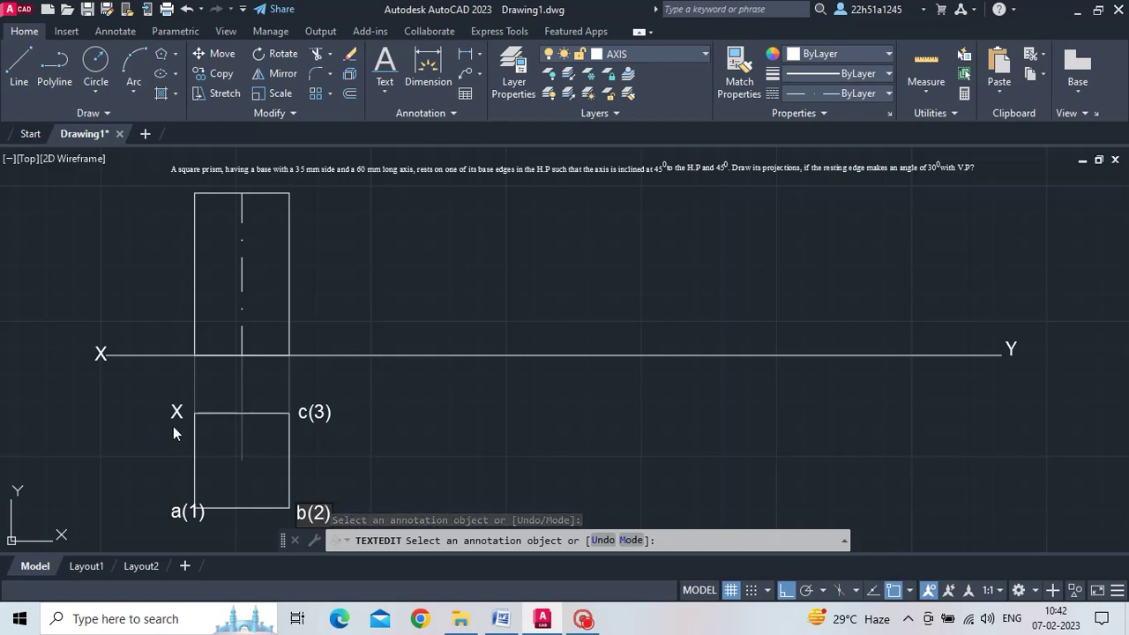
left_click(177, 413)
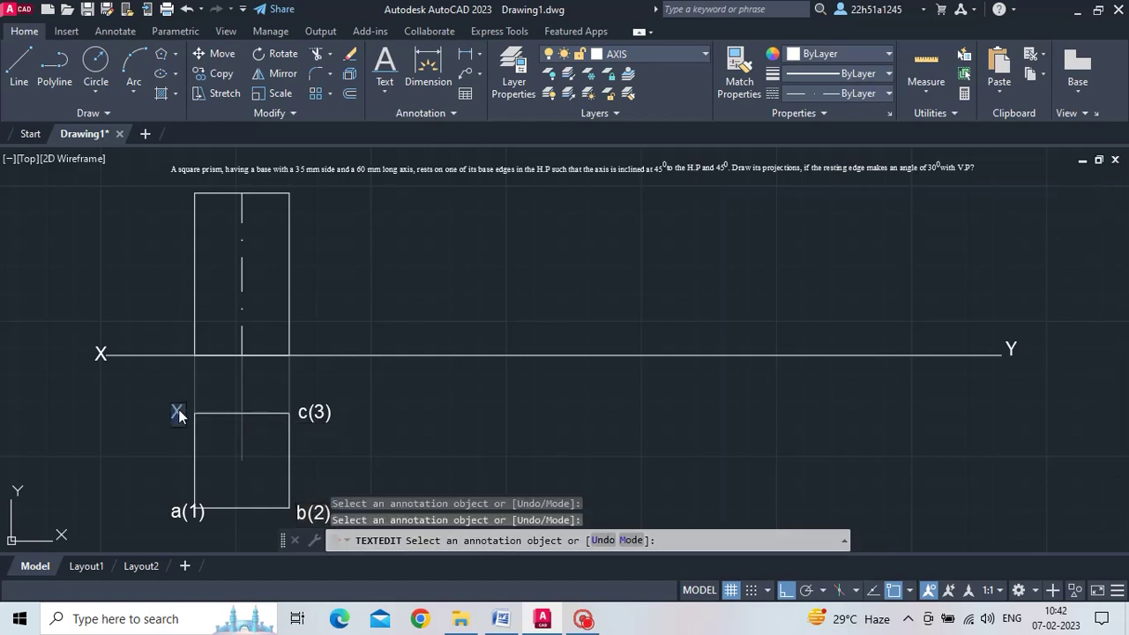
left_click(178, 412)
type("d(")
type("4)")
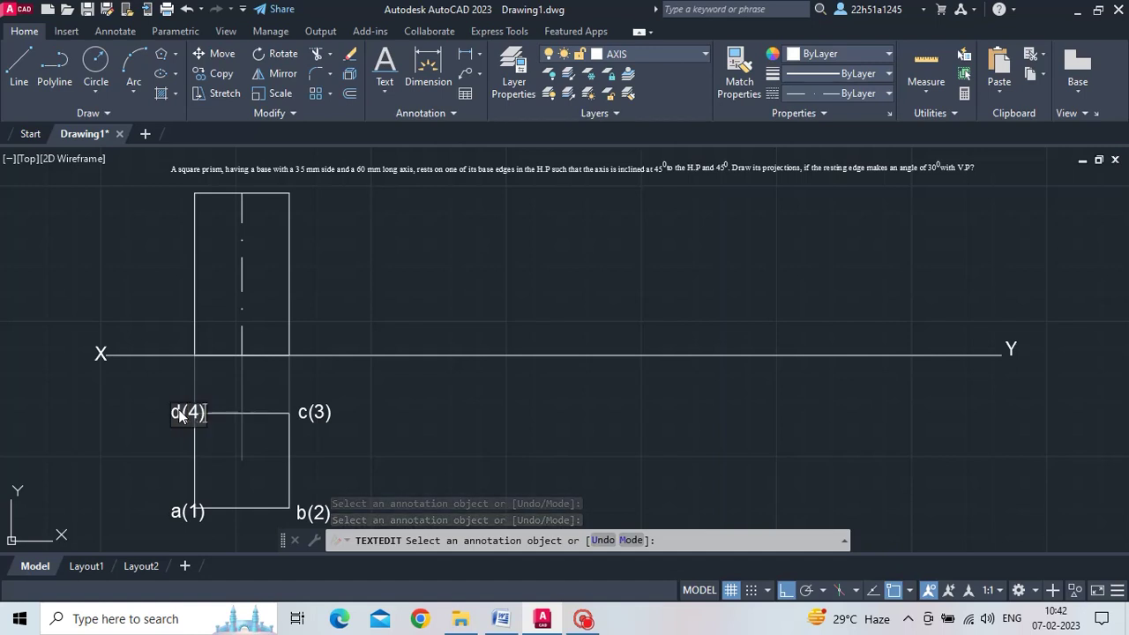
left_click(104, 492)
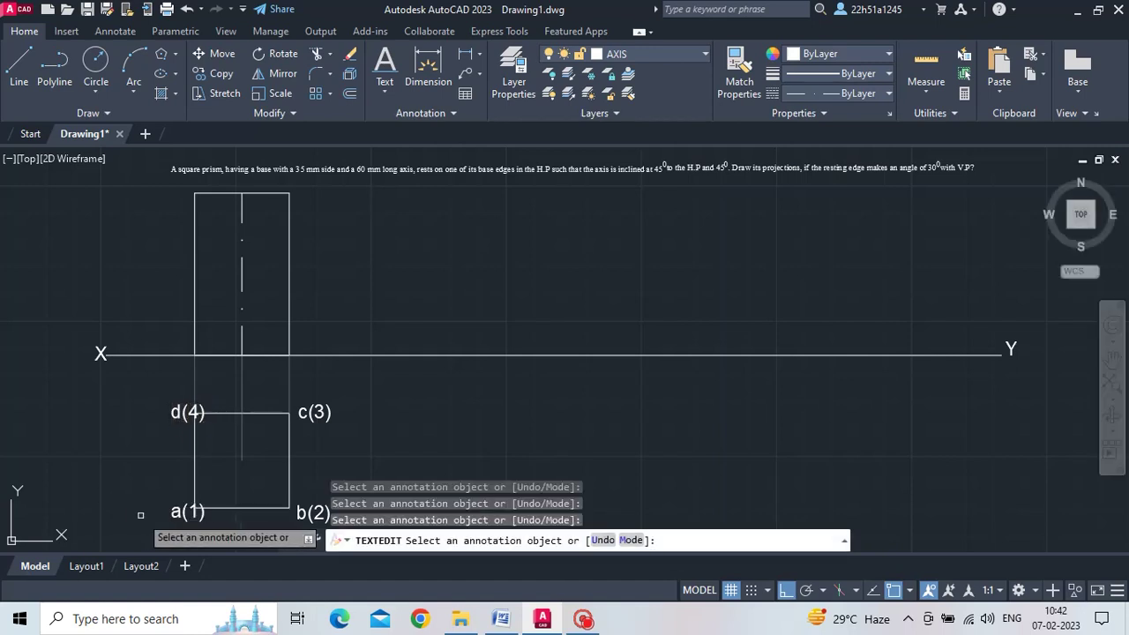
Nudge the a(1) and d(4) labels slightly to the left.
middle_click_drag(141, 516, 155, 450)
key("Escape")
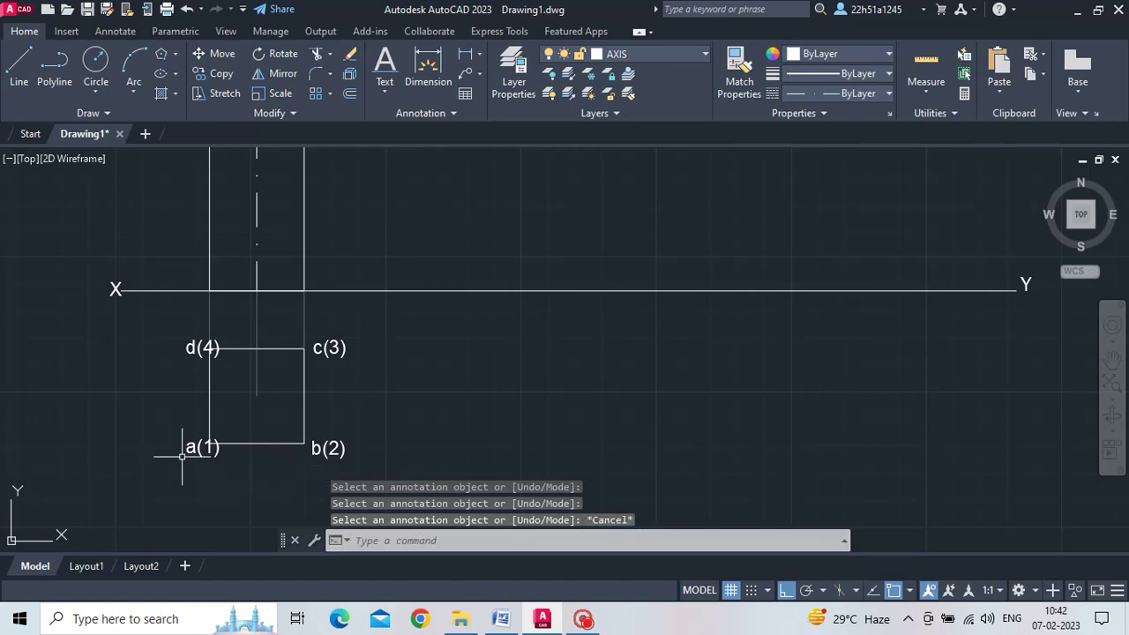
left_click(188, 448)
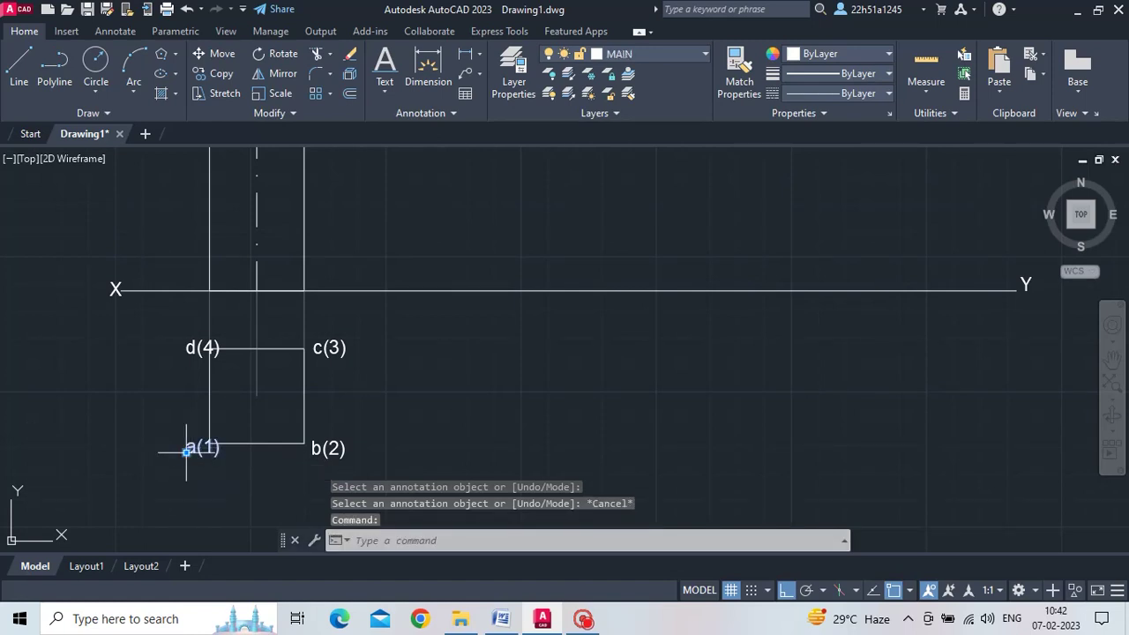
left_click(188, 448)
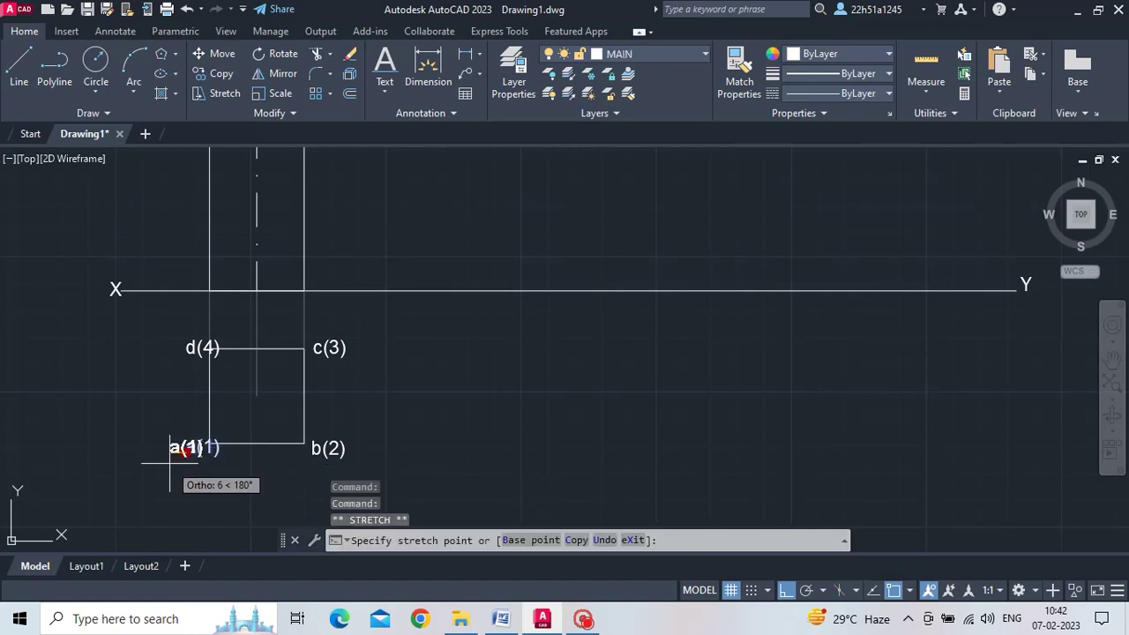
left_click(171, 449)
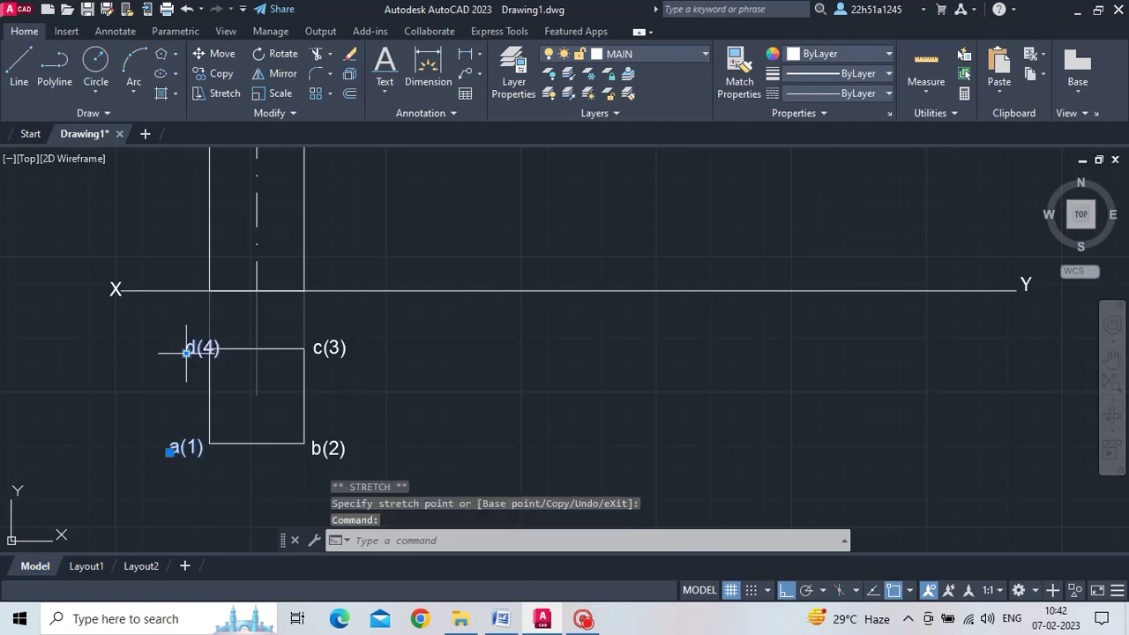
left_click(186, 352)
left_click(173, 352)
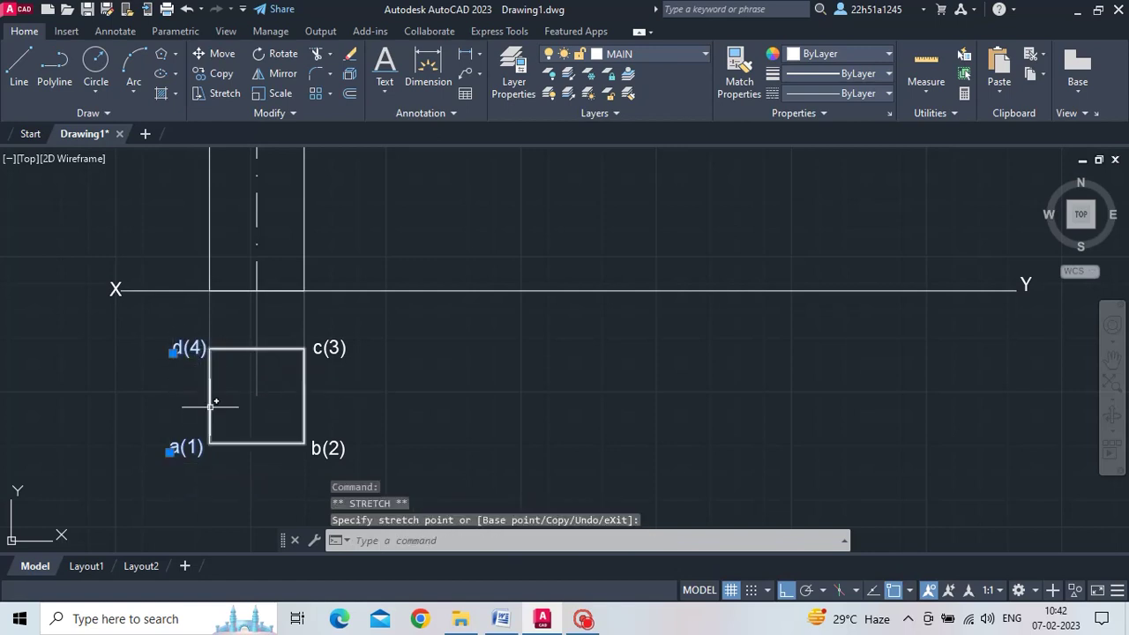
middle_click_drag(235, 357, 229, 468)
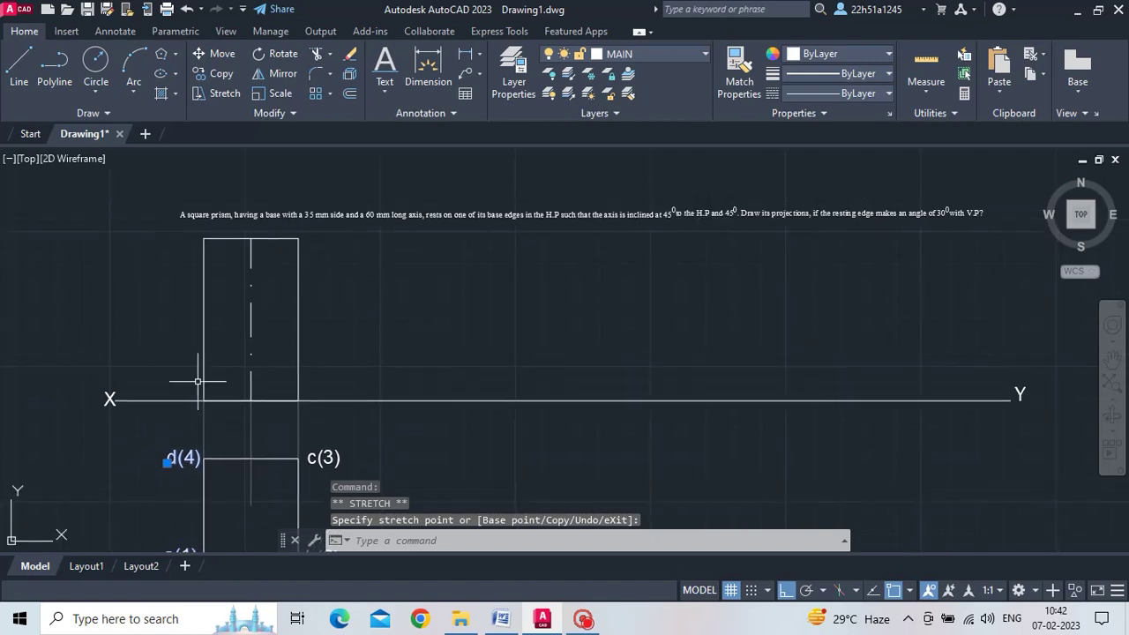
key("Escape")
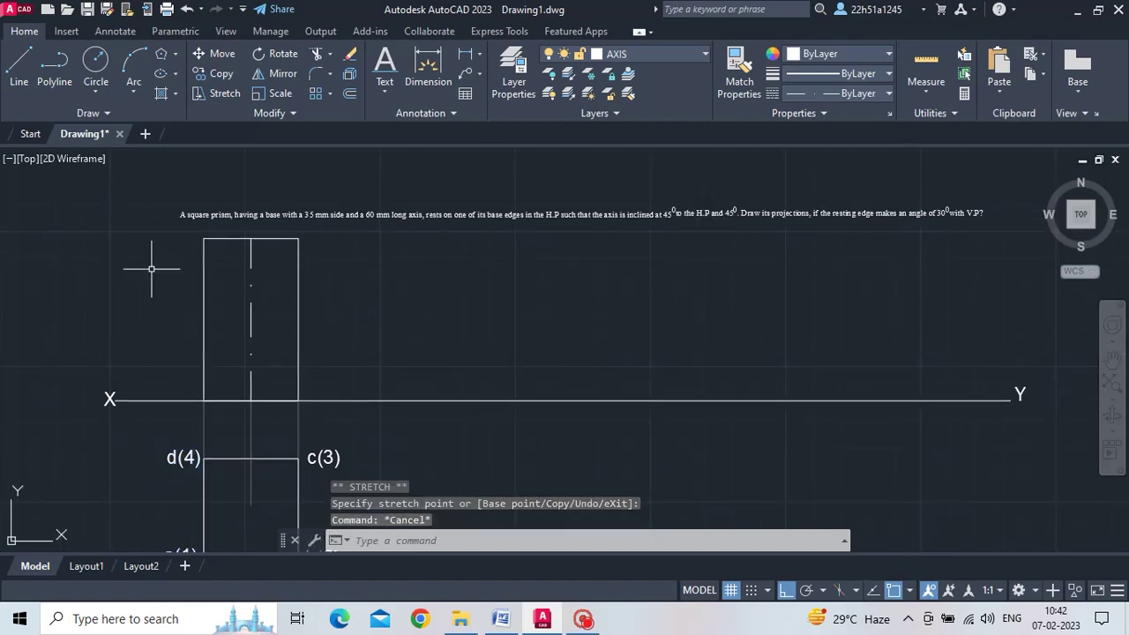
Paste X labels at the front view's top corners and change them to a'(d') and b'(c').
key("ctrl+v")
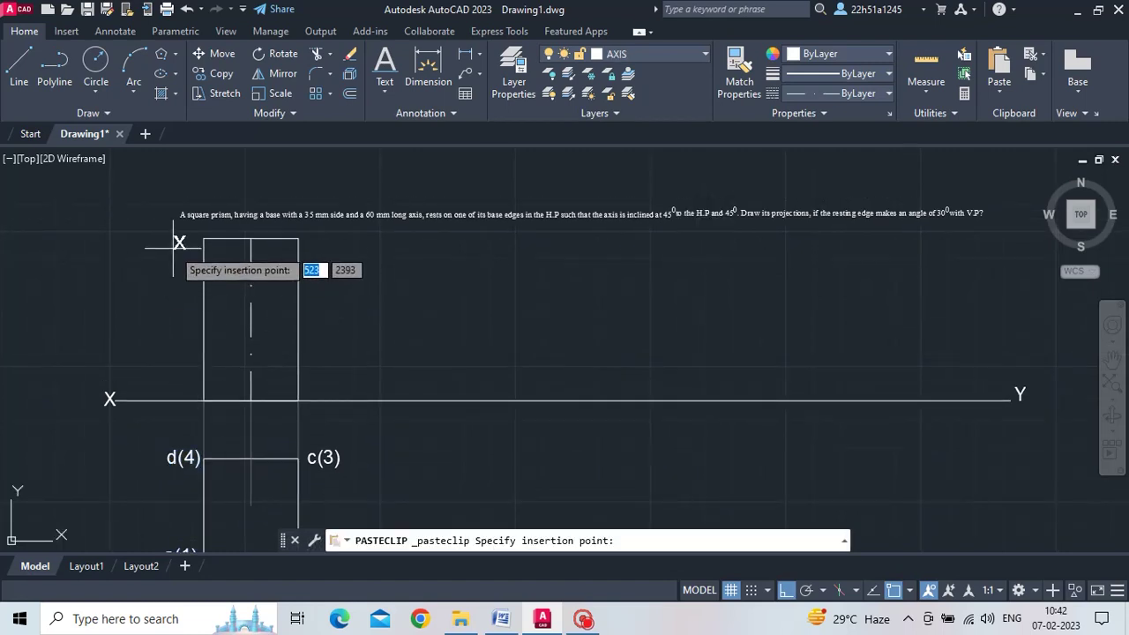
left_click(177, 244)
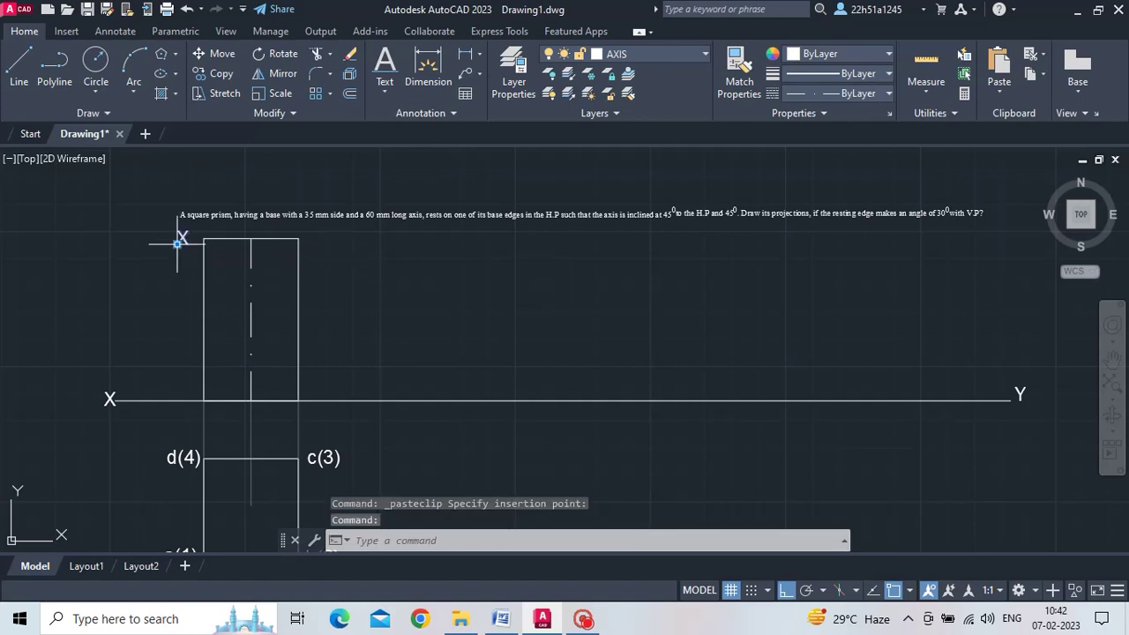
double_click(181, 241)
type("a'(d')")
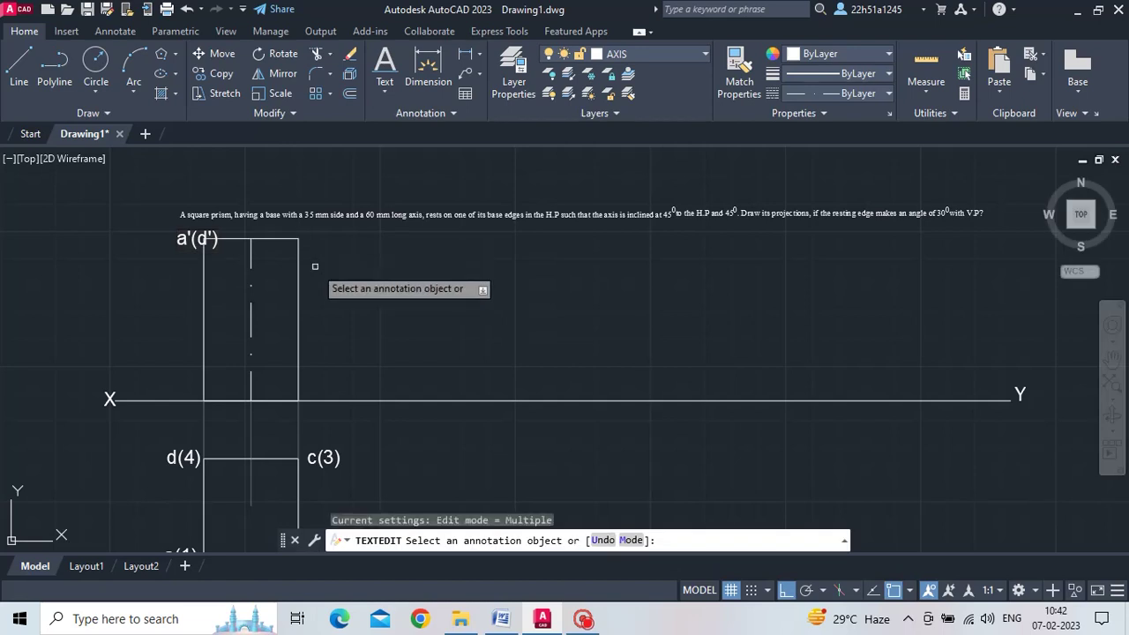
key("ctrl+v")
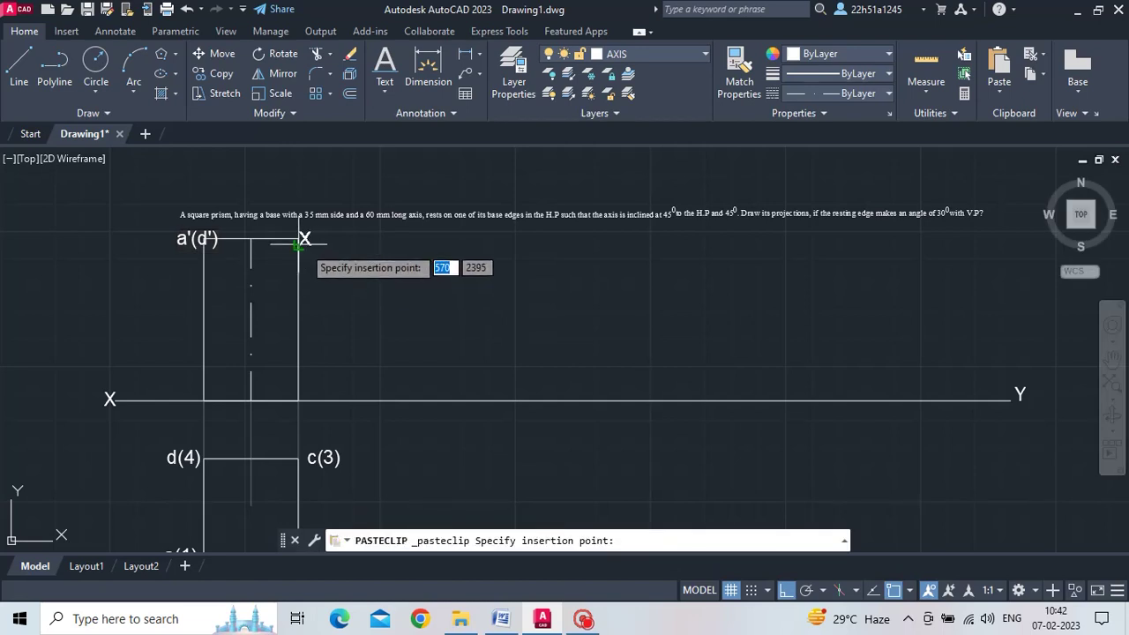
scroll(298, 244, "up", 2)
left_click(304, 245)
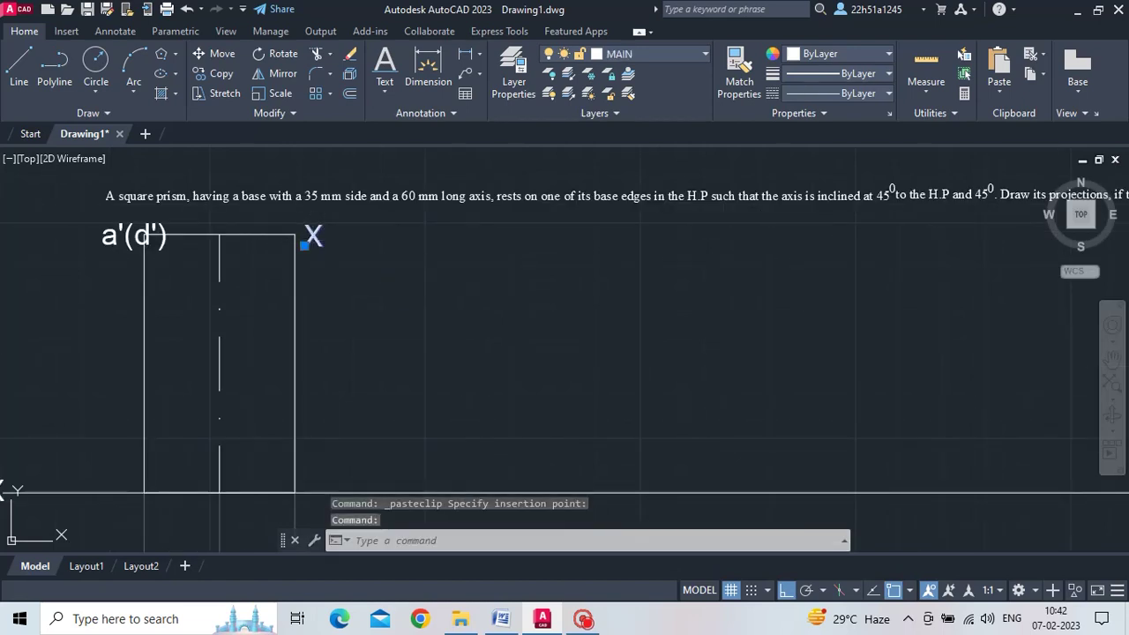
double_click(314, 243)
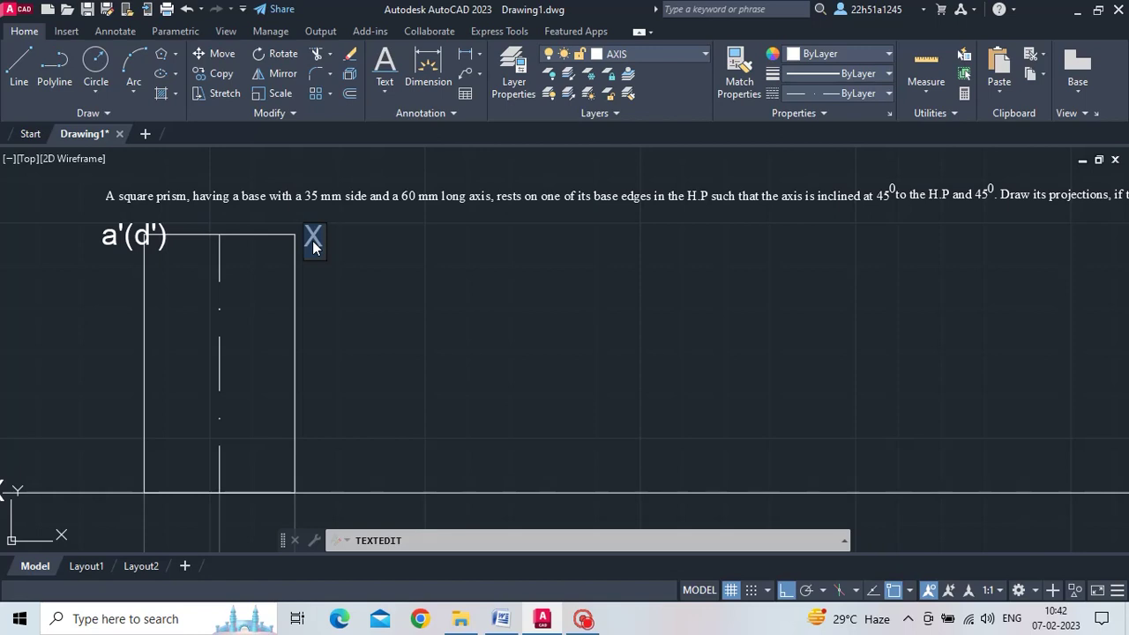
type("b'")
type("(c")
type("')")
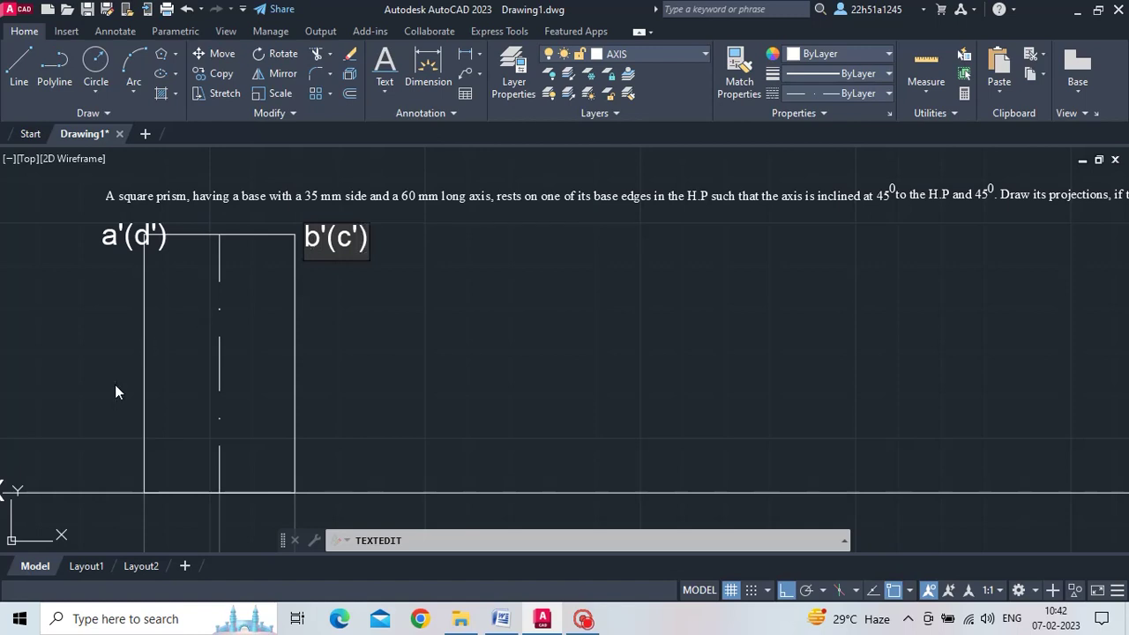
left_click(114, 392)
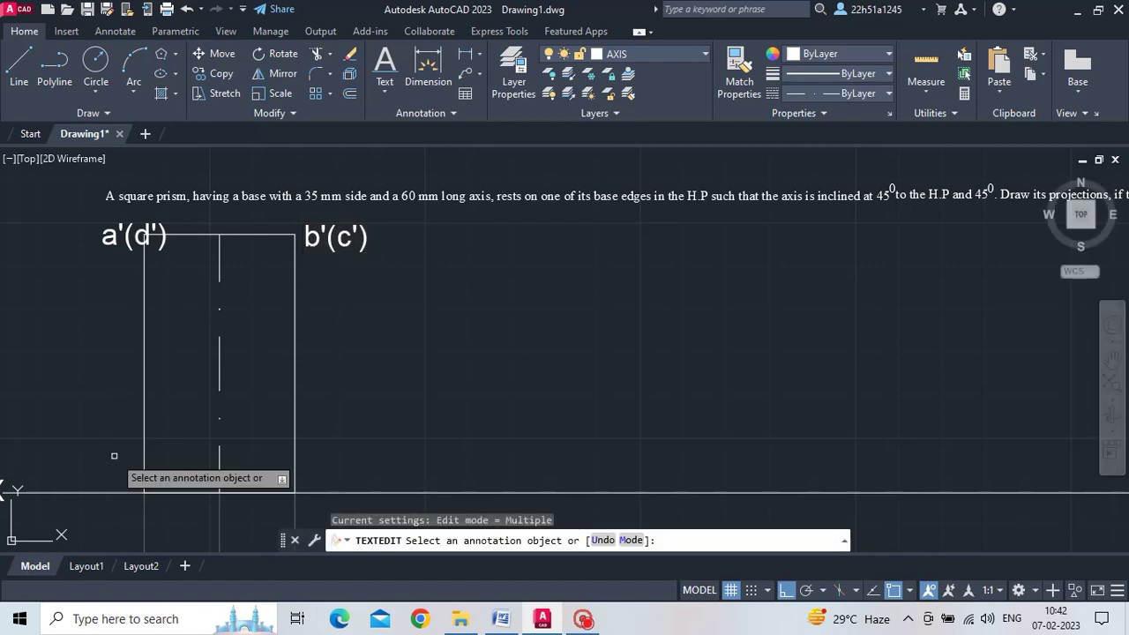
Paste a label at the front view's bottom-left corner and edit it to 1'(4').
key("ctrl+v")
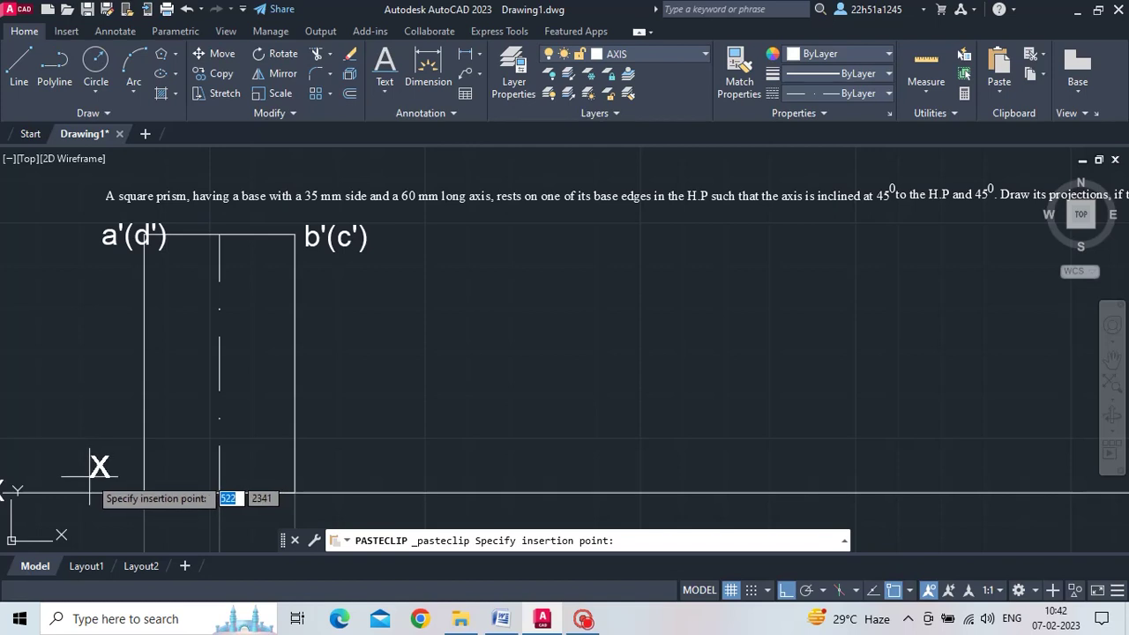
left_click(87, 481)
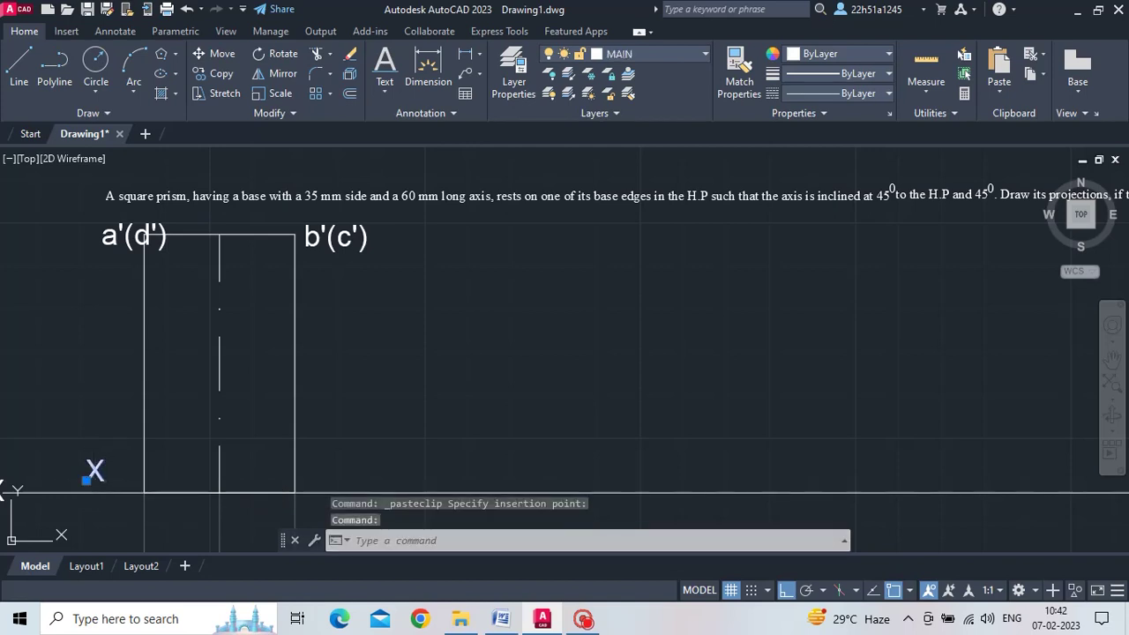
double_click(96, 475)
type("1'(")
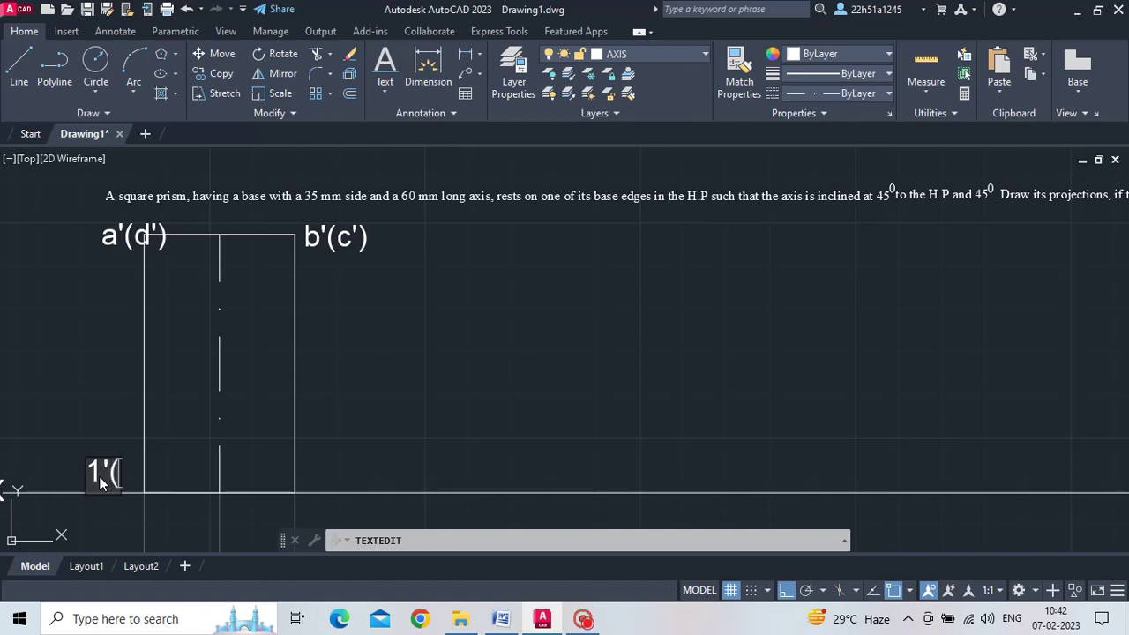
type("4")
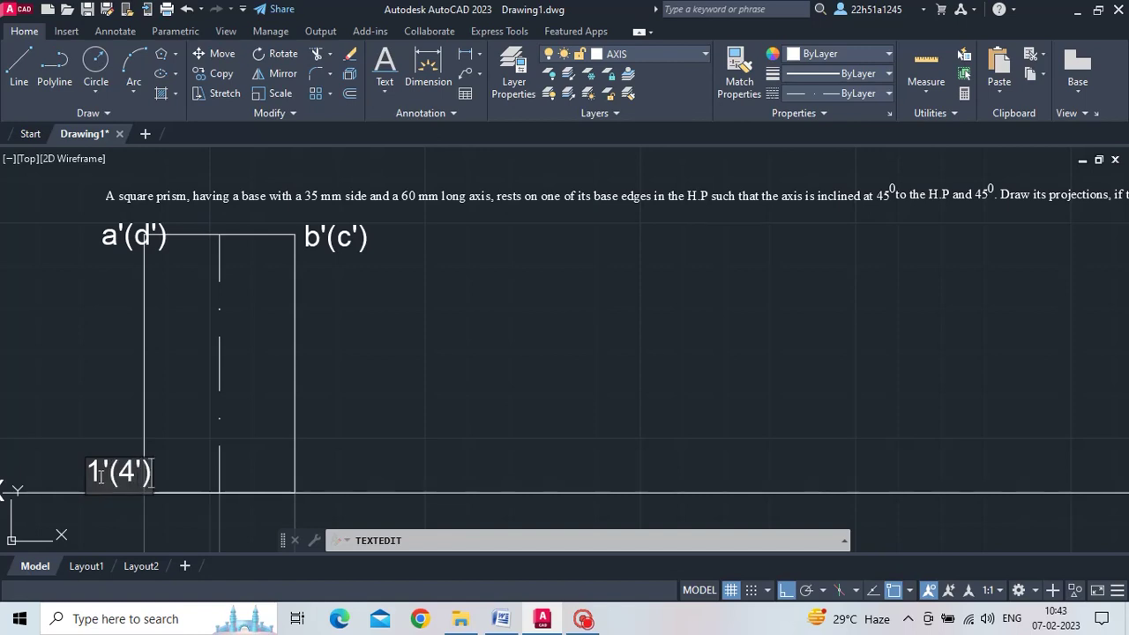
left_click(300, 480)
Paste a label beside the lower-right corner and change it to 2'(3').
key("ctrl+v")
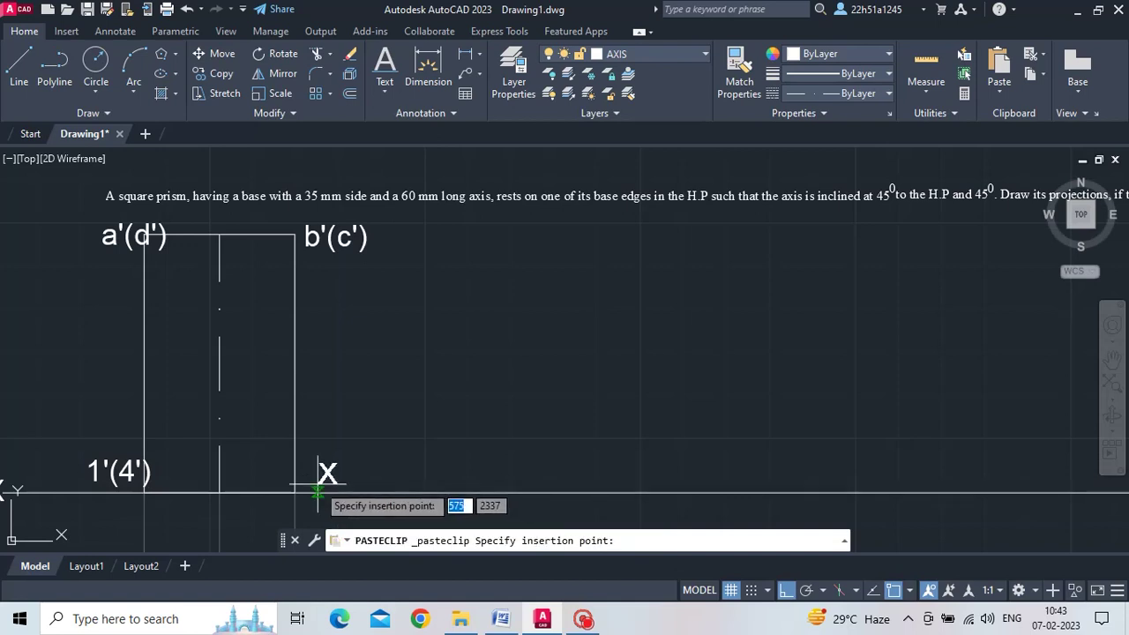
left_click(304, 487)
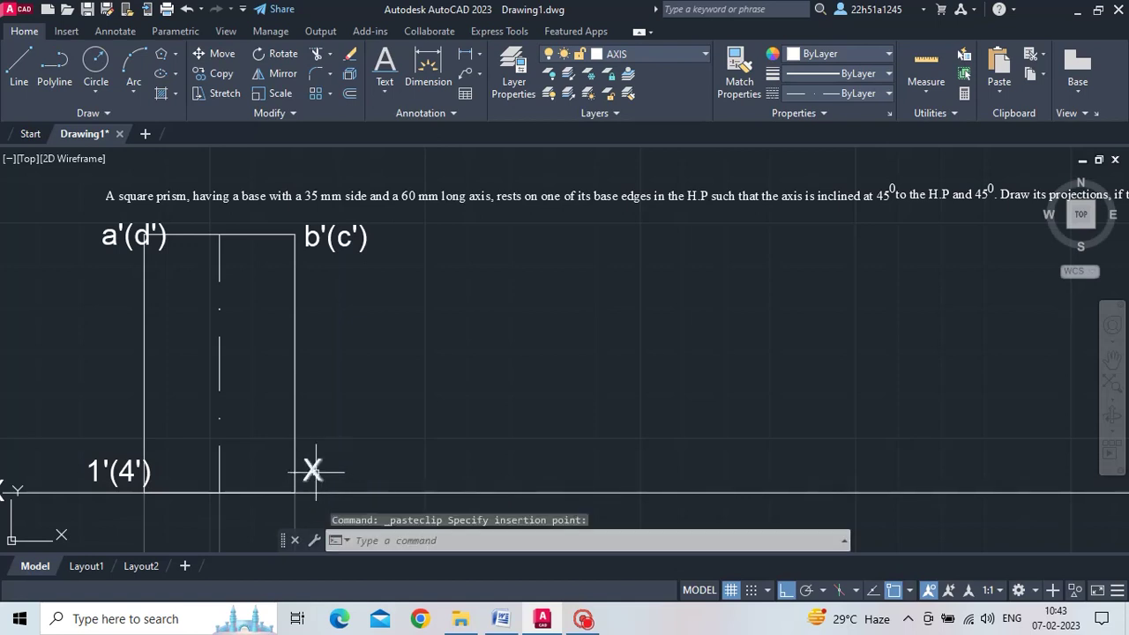
left_click(324, 475)
double_click(319, 481)
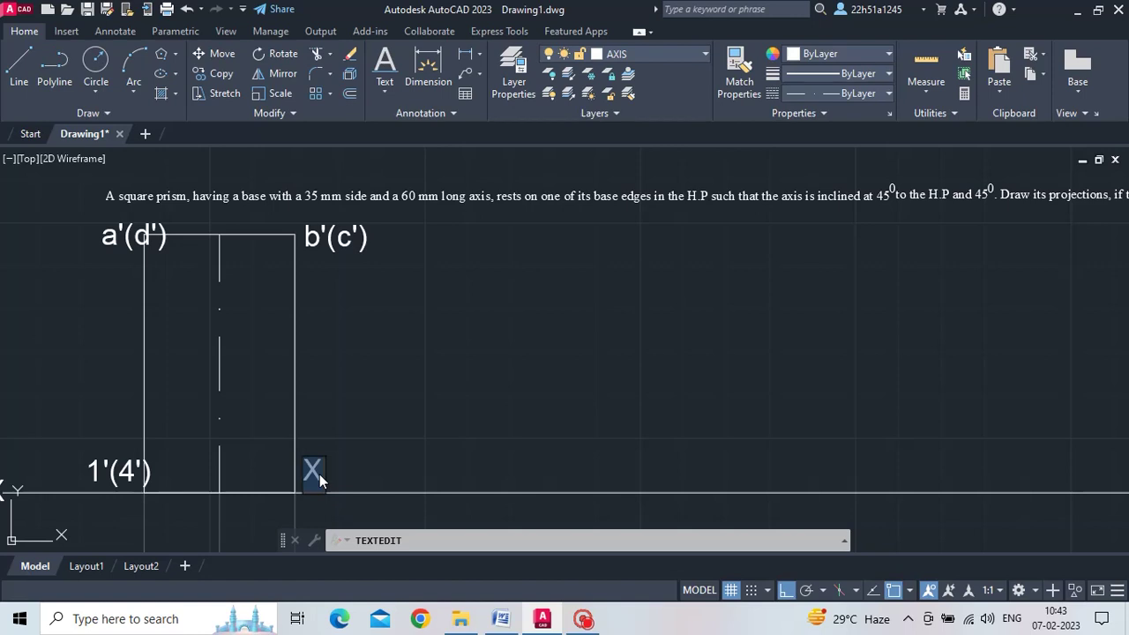
type("2")
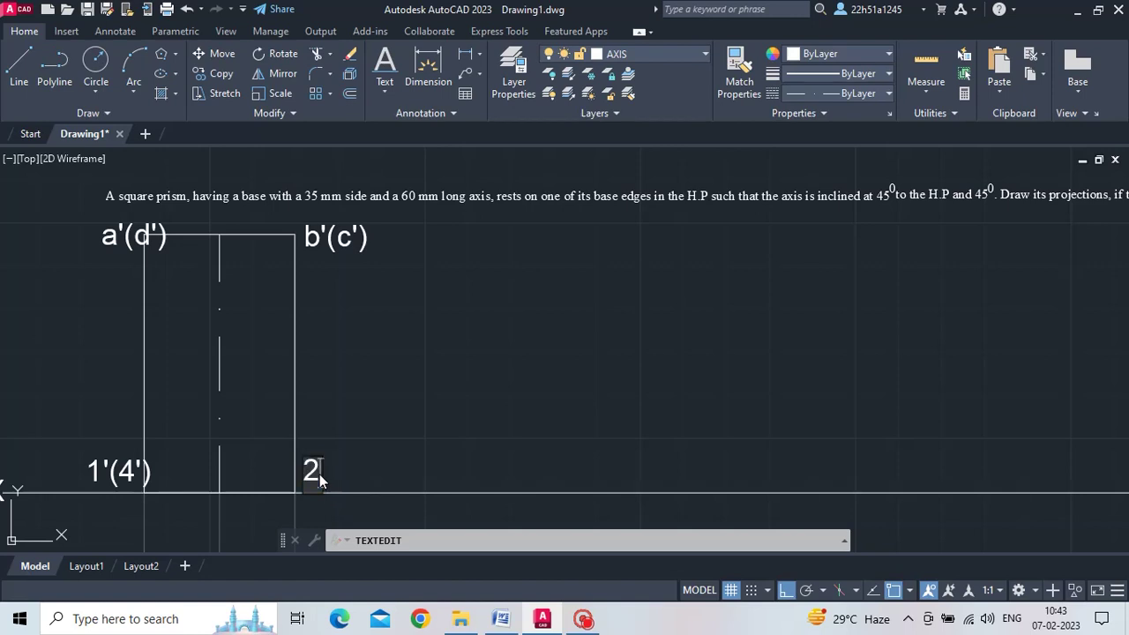
type("'(")
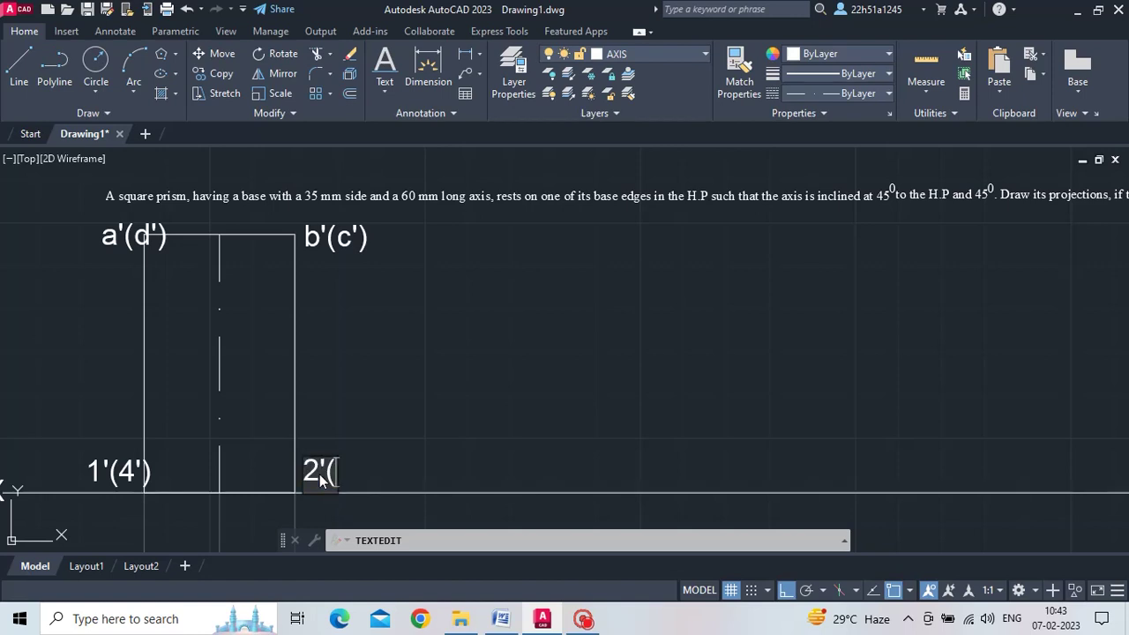
type("3')")
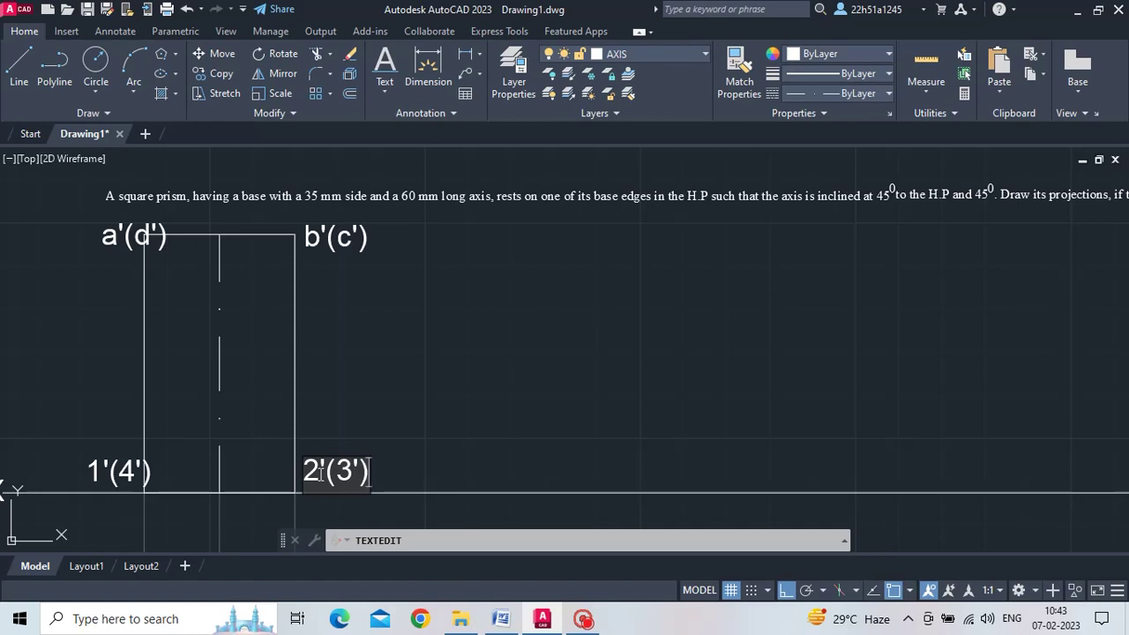
key("Return")
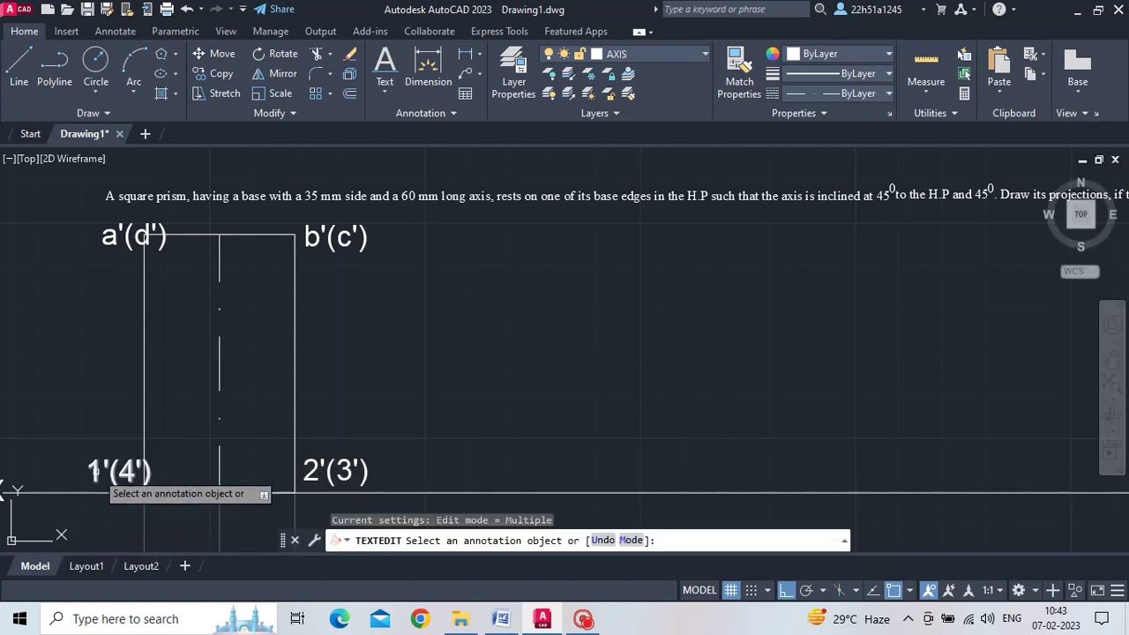
key("Escape")
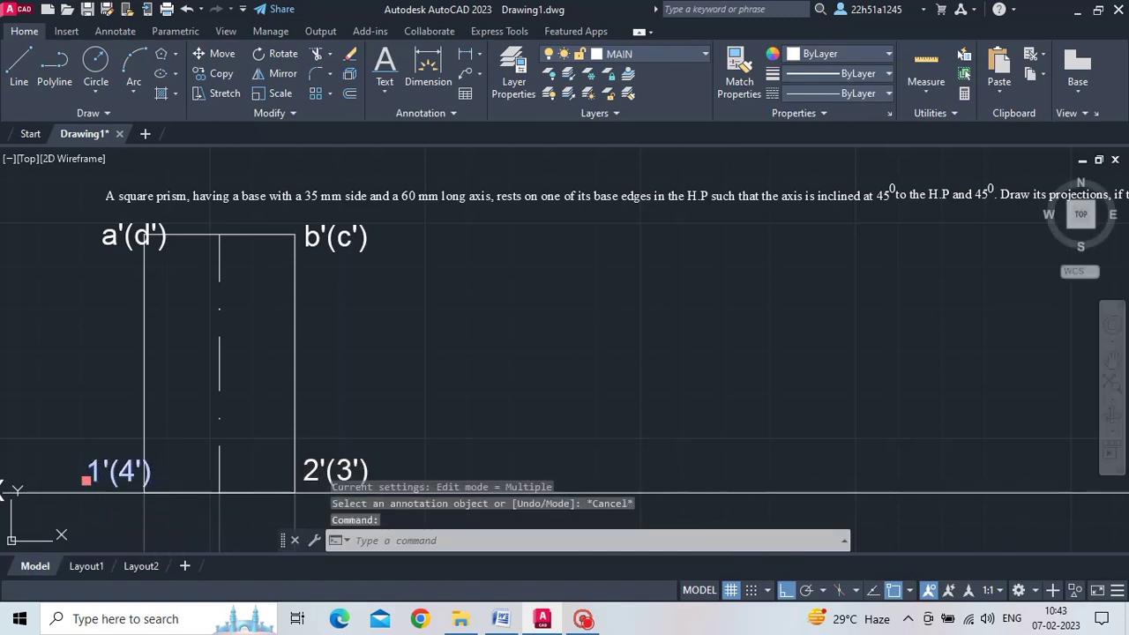
Shift the 1'(4') label to the left, leaving the a'(d') label in place.
left_click(85, 481)
scroll(81, 479, "up", 4)
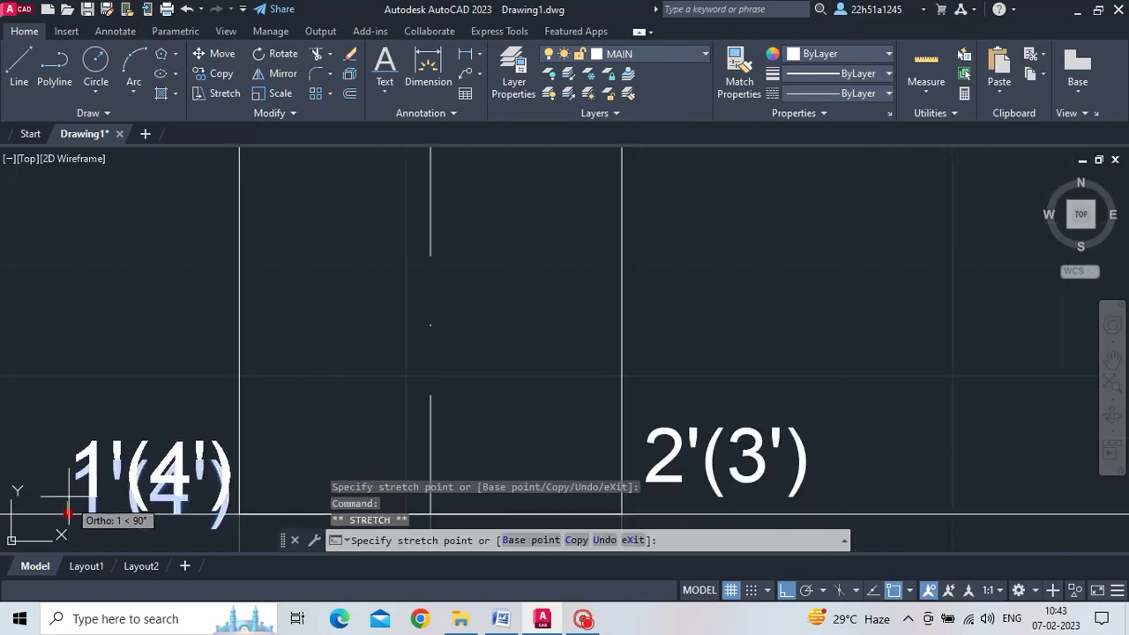
scroll(118, 383, "down", 2)
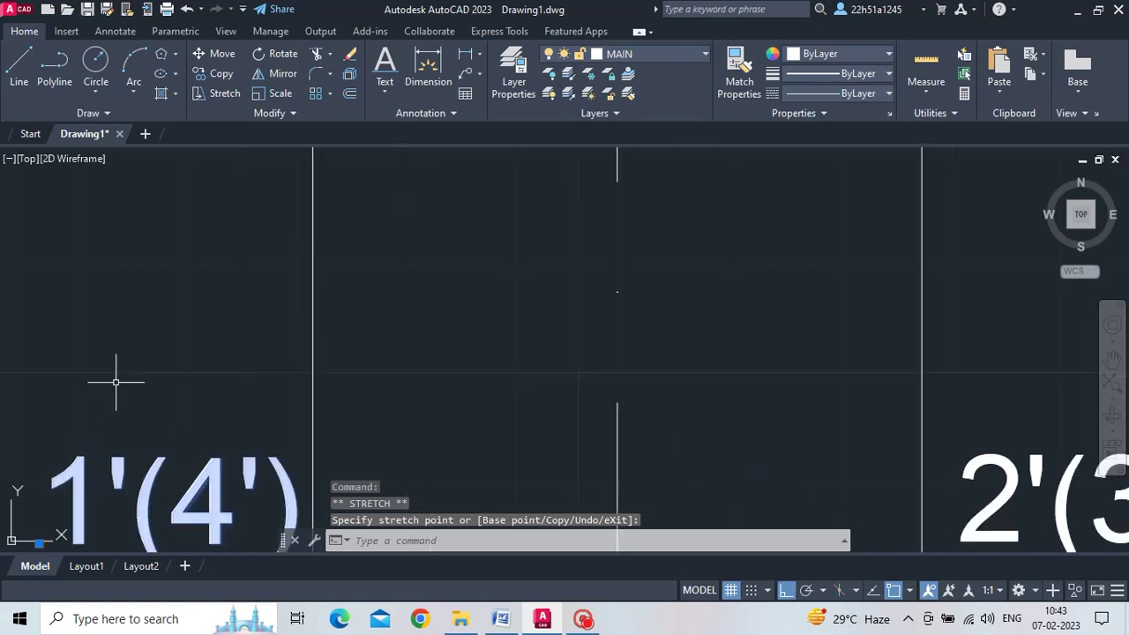
scroll(118, 394, "down", 2)
left_click(133, 215)
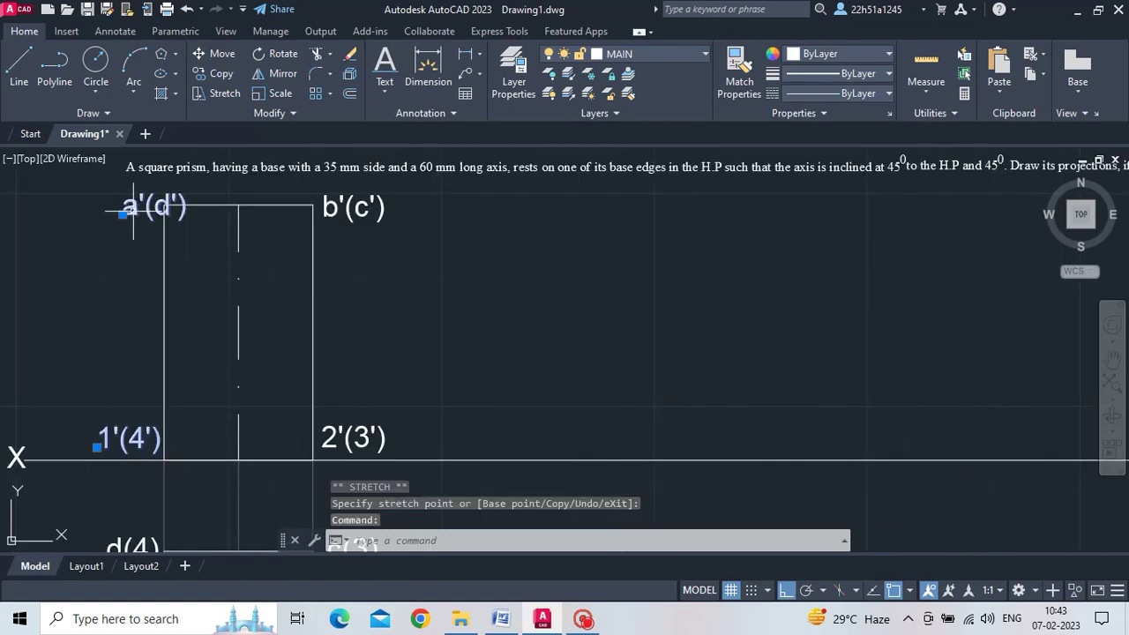
left_click(126, 213)
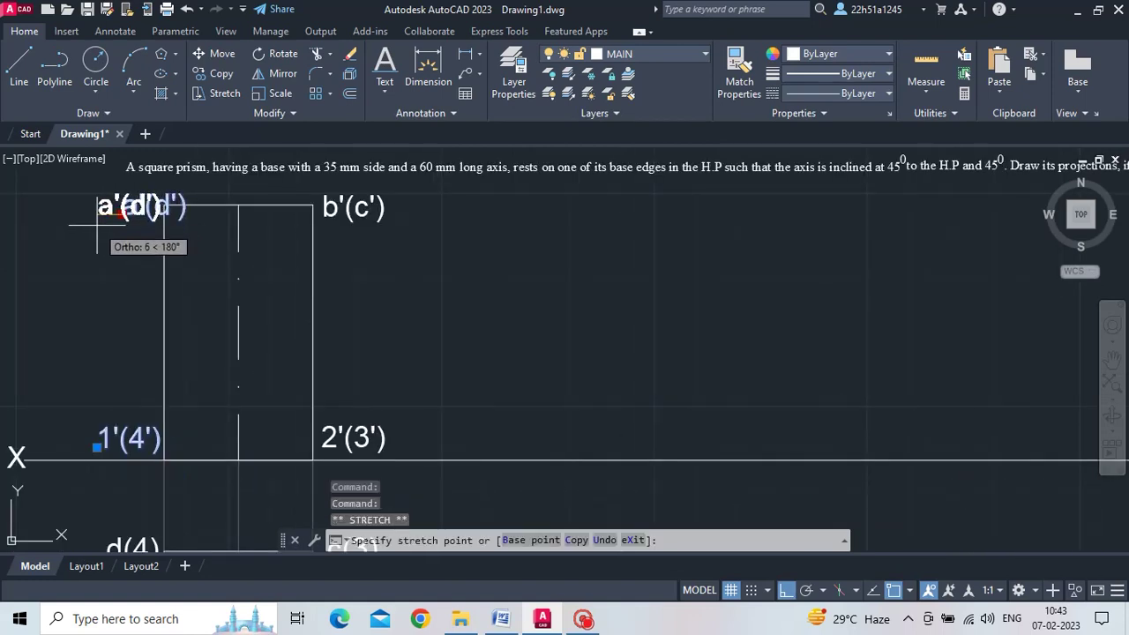
key("Escape")
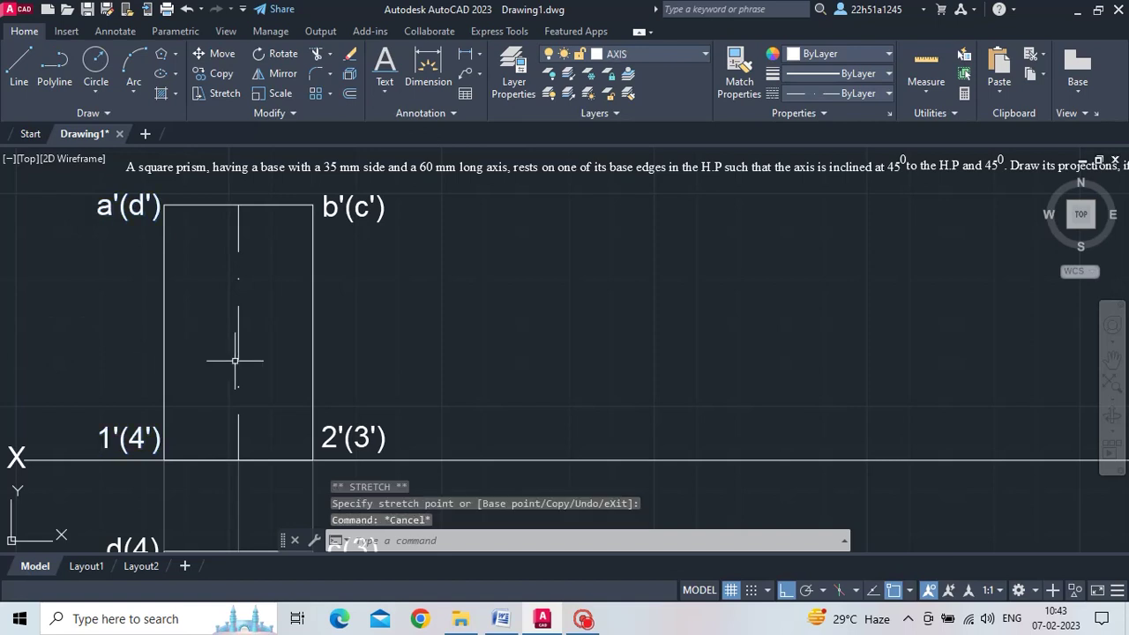
scroll(235, 360, "down", 2)
scroll(235, 360, "down", 2)
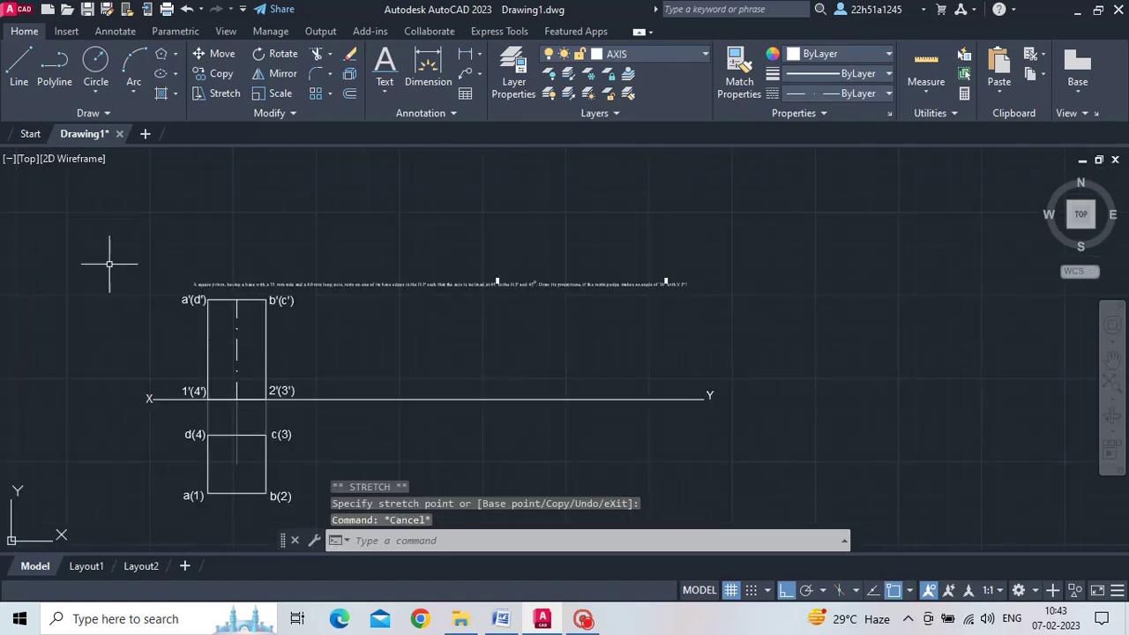
Copy the labelled front view from base point 1'(4') to a spot further right on the XY line.
mouse_move(168, 291)
left_mouse_down()
mouse_move(196, 389)
mouse_move(320, 279)
mouse_move(297, 385)
left_mouse_up()
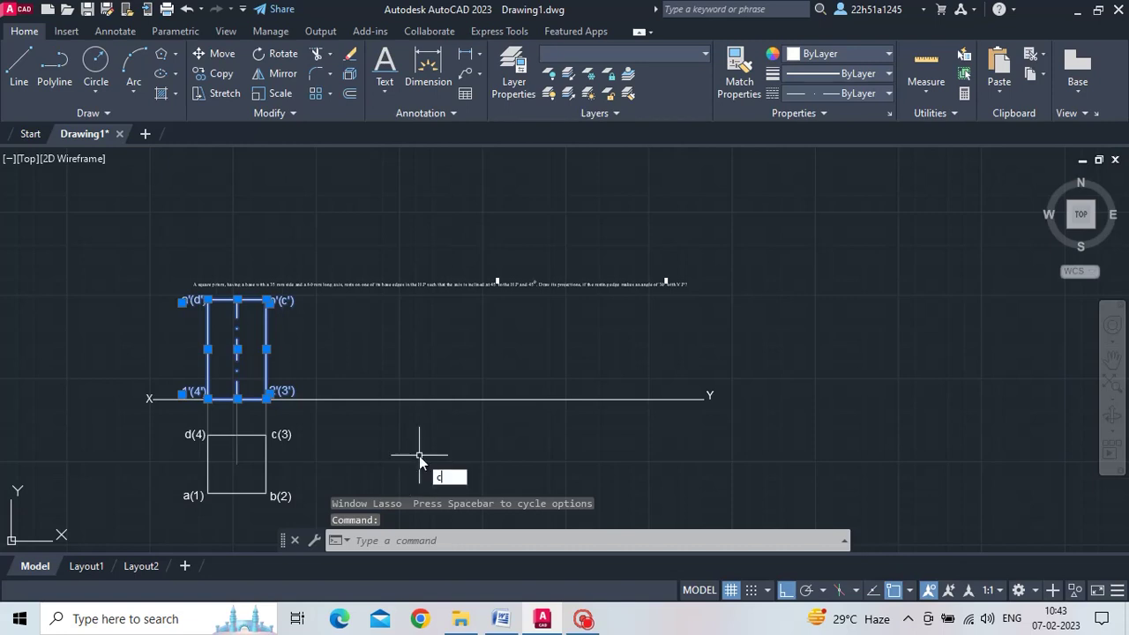
type("op")
key("Return")
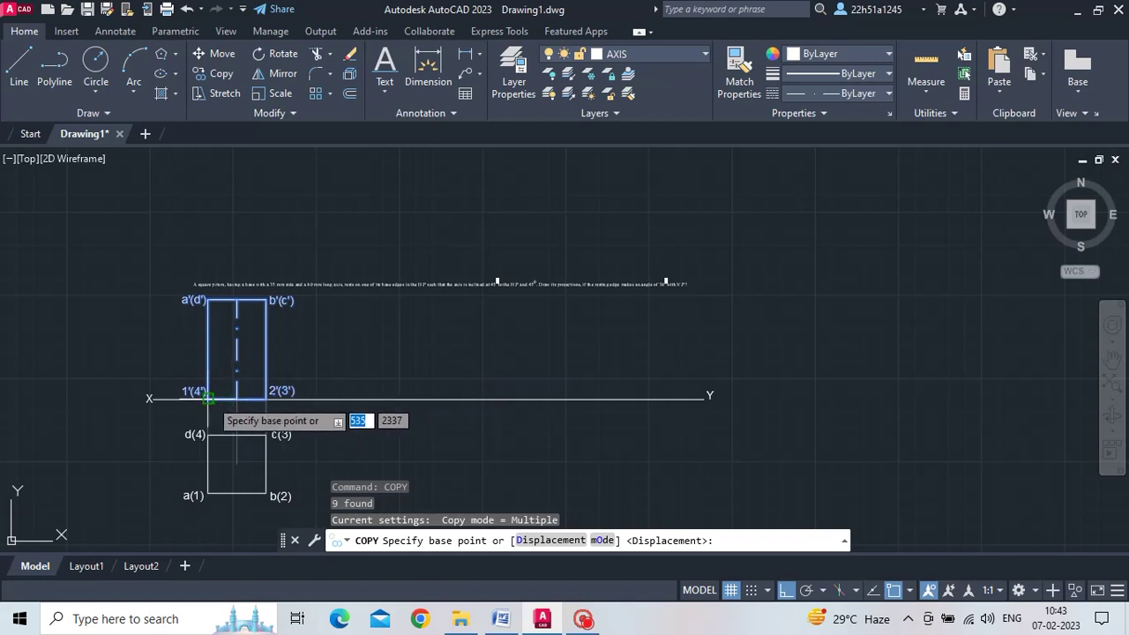
left_click(208, 398)
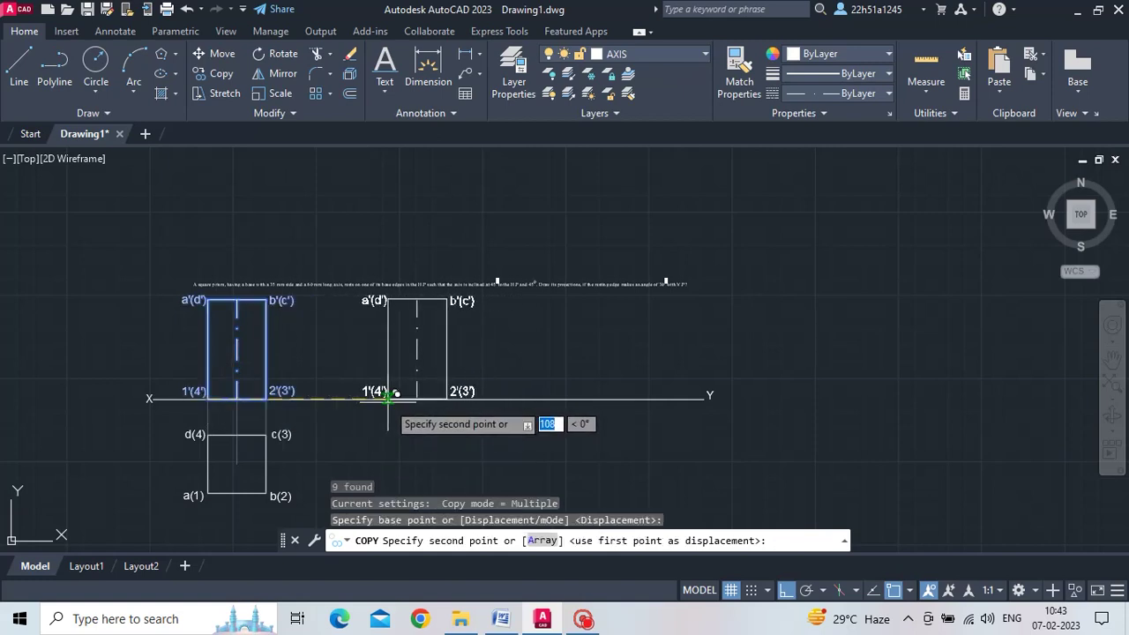
left_click(369, 397)
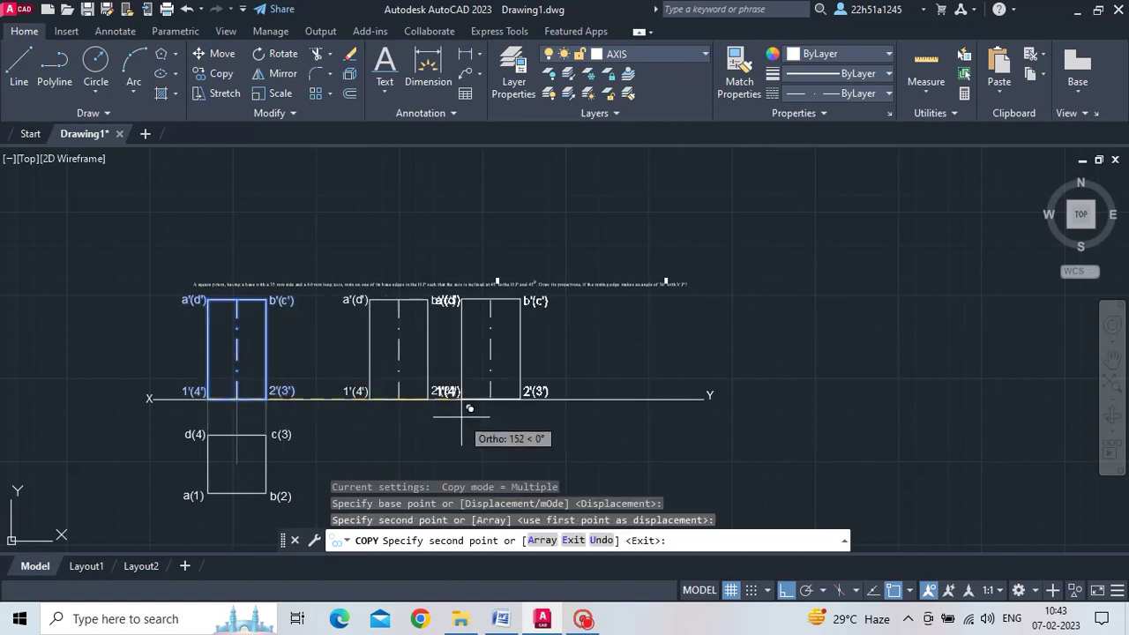
key("Escape")
Window-select the copied front view twice, clearing the selection each time.
scroll(447, 425, "up", 5)
scroll(443, 411, "down", 3)
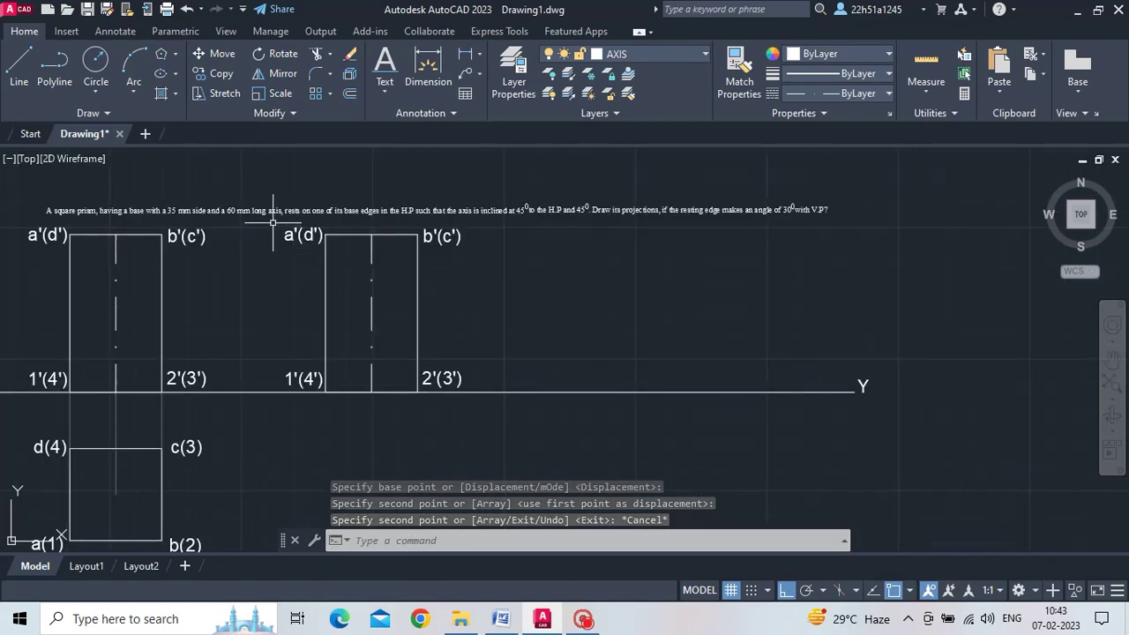
mouse_move(272, 224)
left_mouse_down()
mouse_move(425, 391)
mouse_move(456, 383)
mouse_move(486, 323)
mouse_move(480, 210)
mouse_move(479, 226)
left_mouse_up()
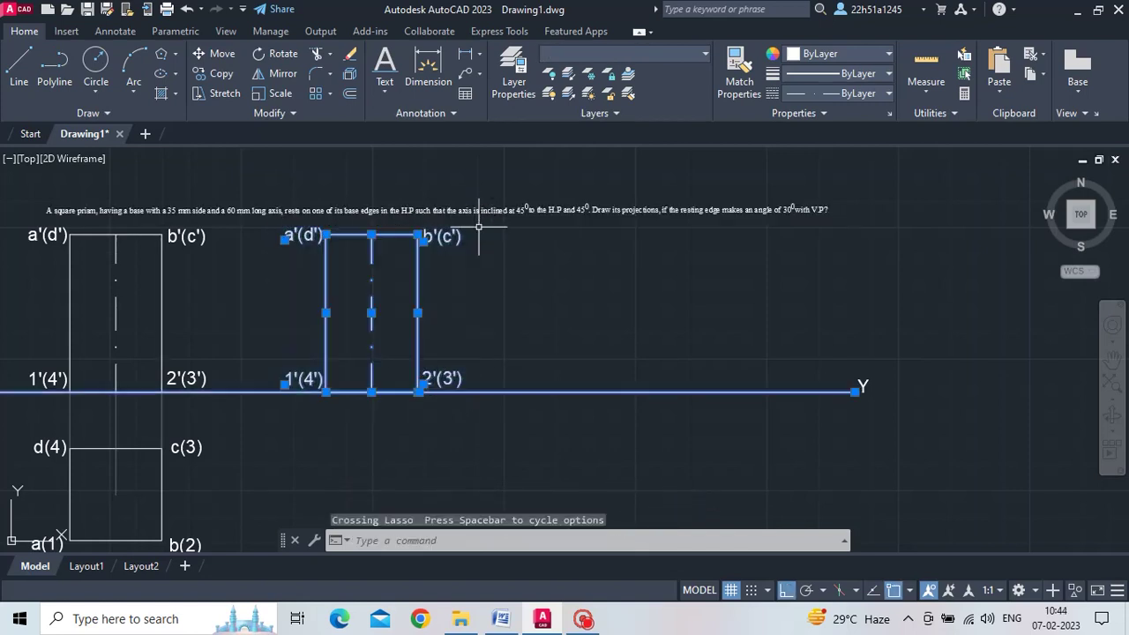
key("Escape")
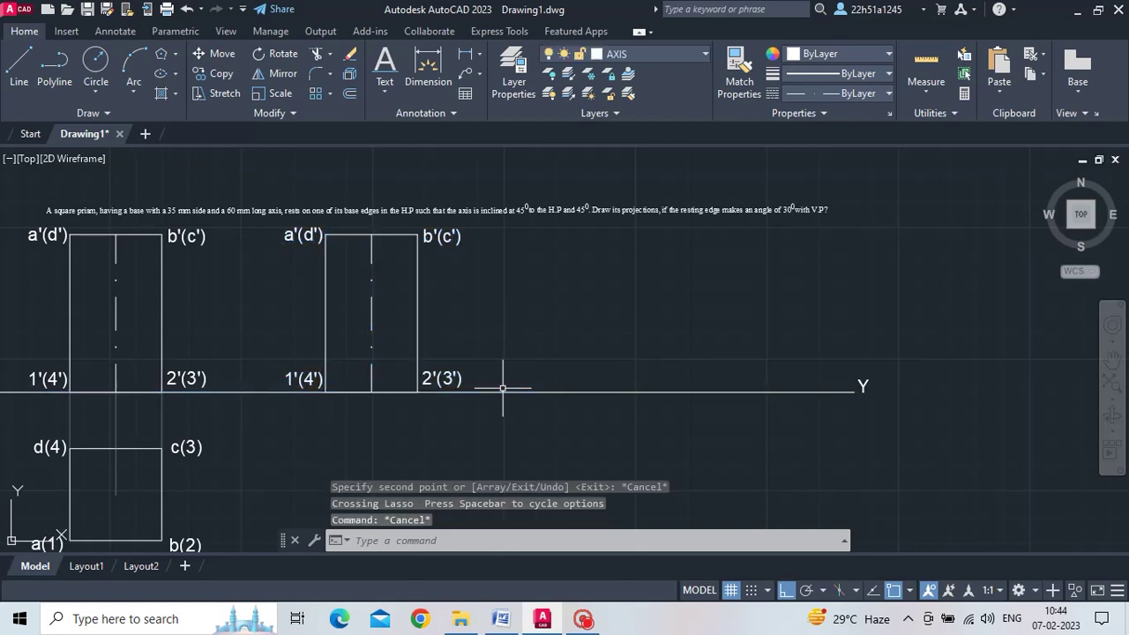
left_click_drag(279, 227, 515, 236)
key("Escape")
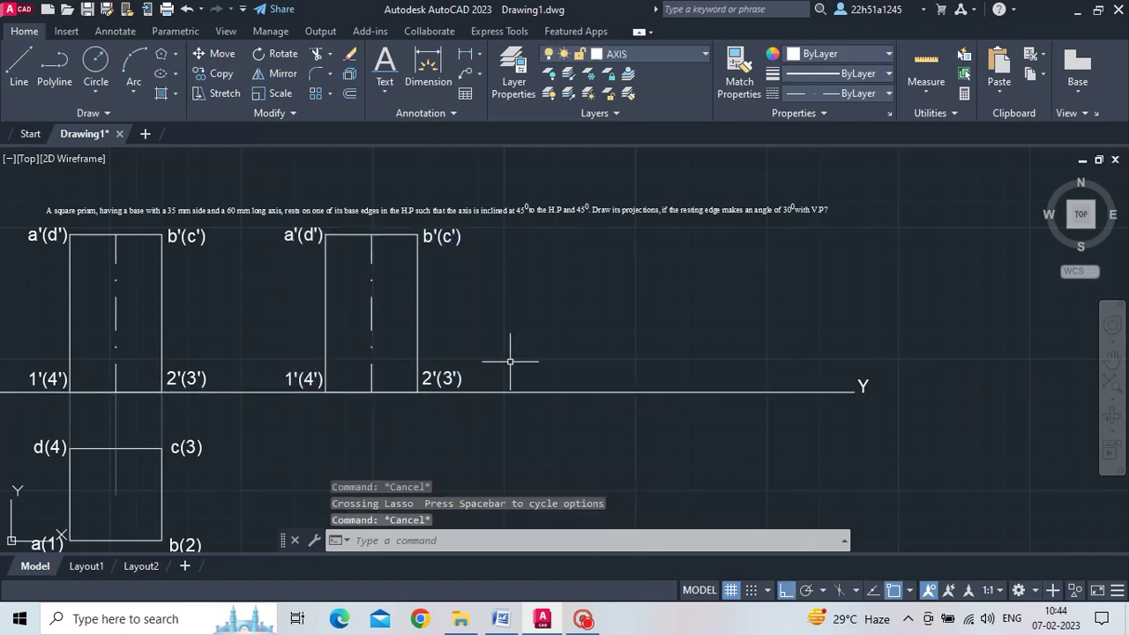
scroll(461, 351, "down", 2)
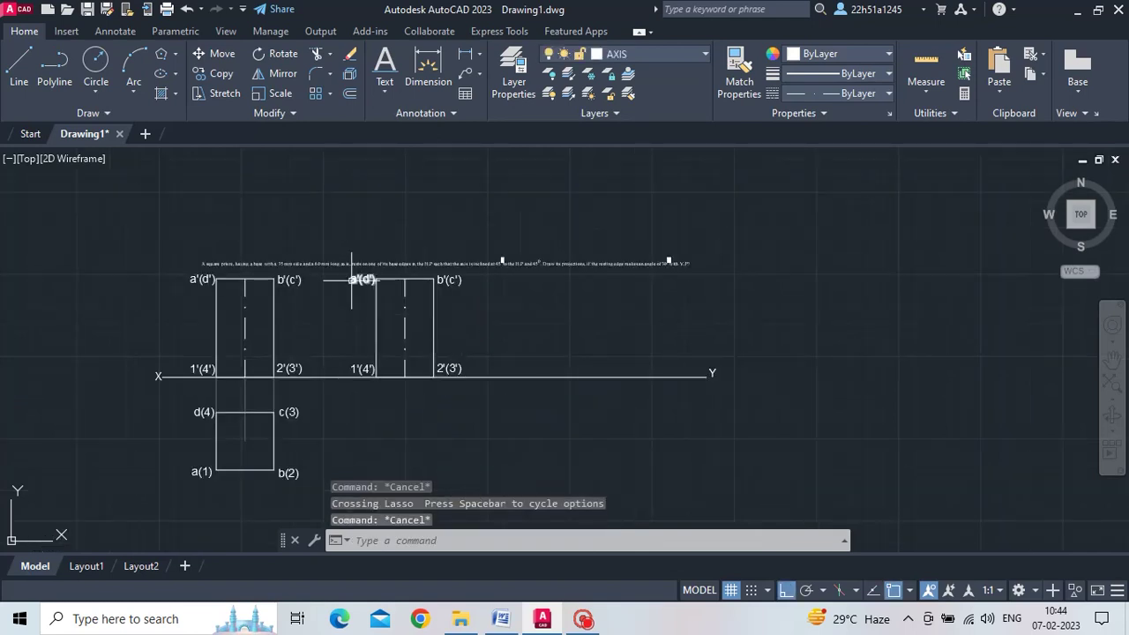
Select the copied view's top edge and axis, then add its right, bottom and left edges.
left_click_drag(347, 272, 439, 369)
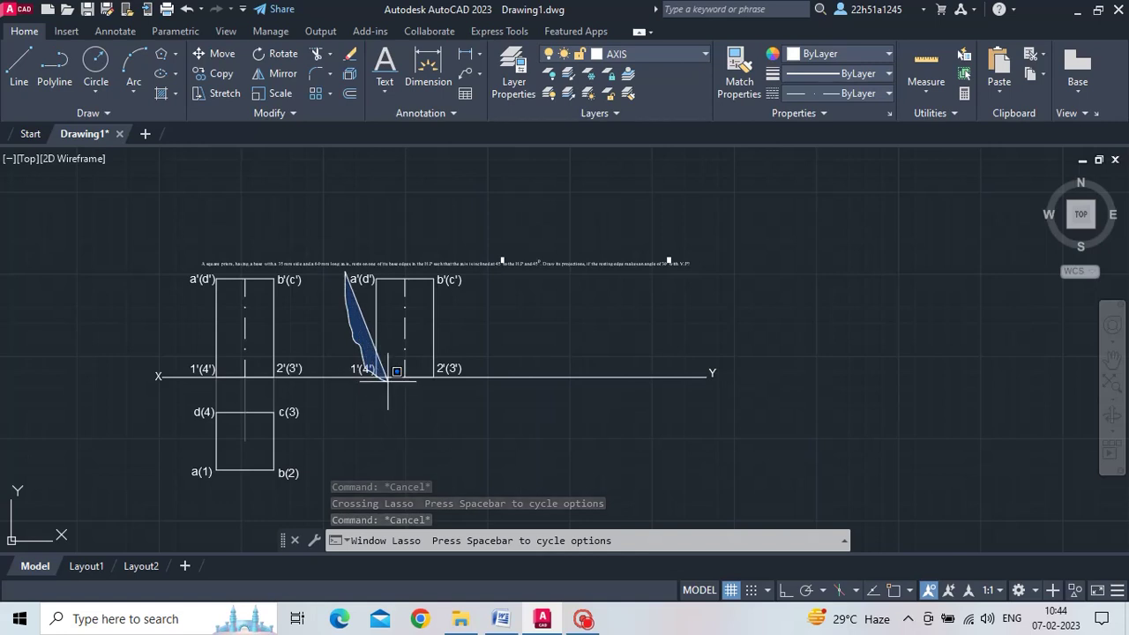
left_click_drag(439, 369, 492, 249)
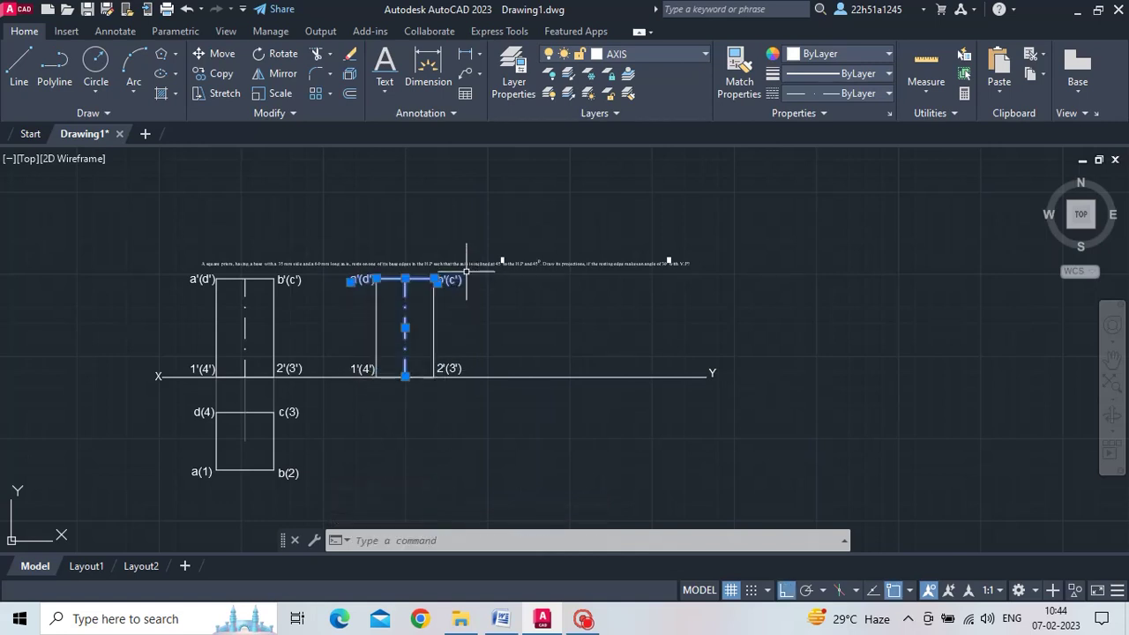
left_click(433, 346)
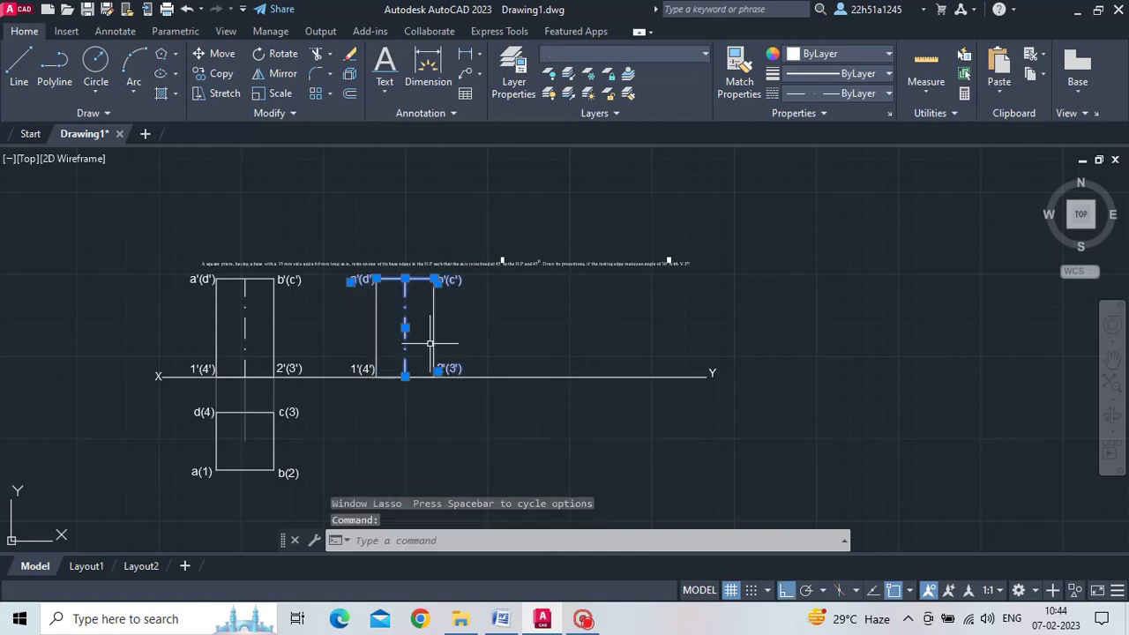
left_click(433, 343)
left_click(417, 378)
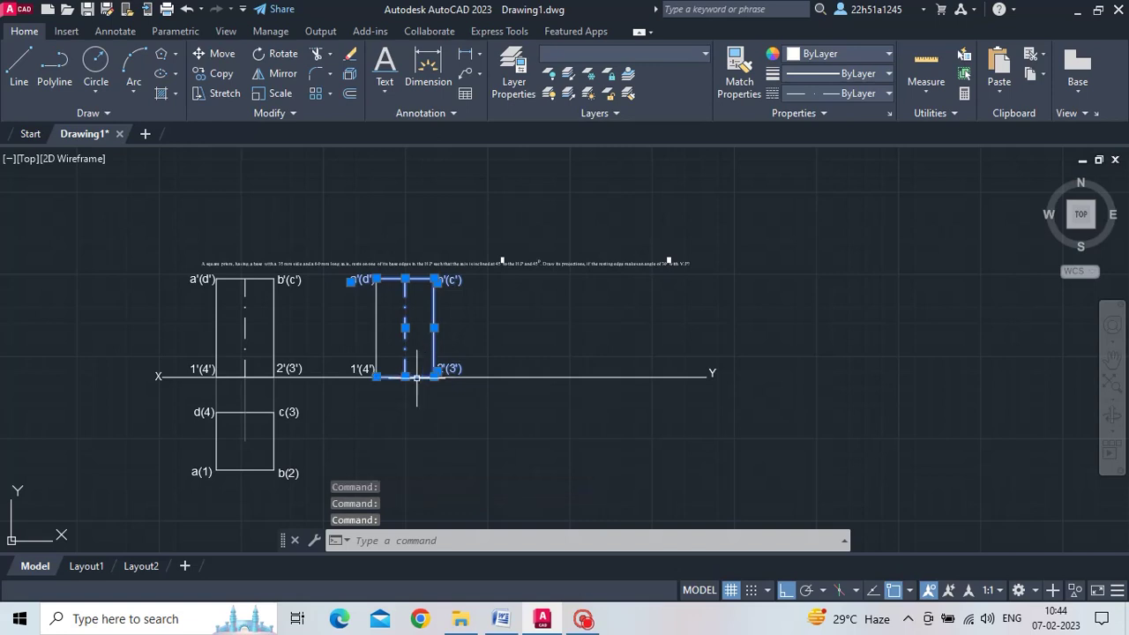
left_click(376, 351)
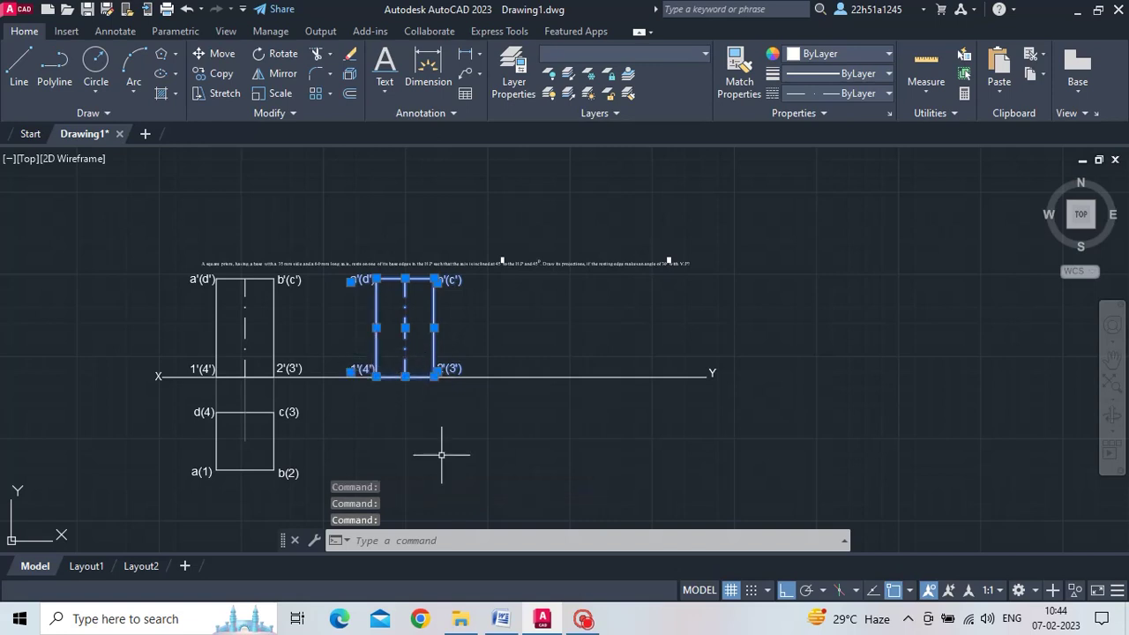
Rotate the selected copy by -45° about its 2'(3') corner using RO.
type("RO")
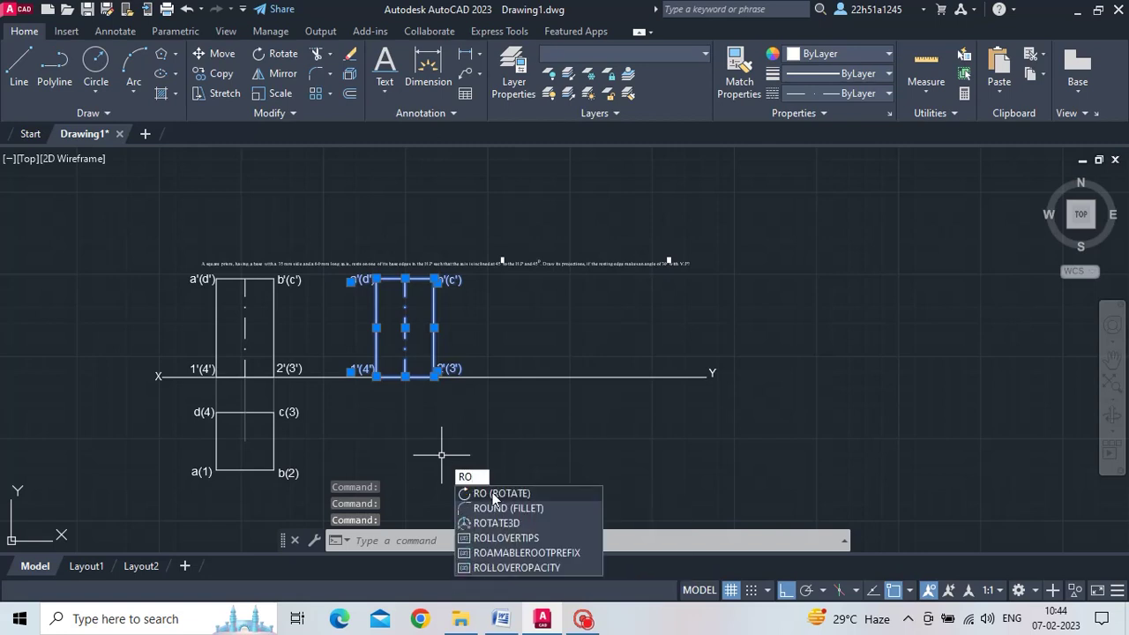
left_click(492, 494)
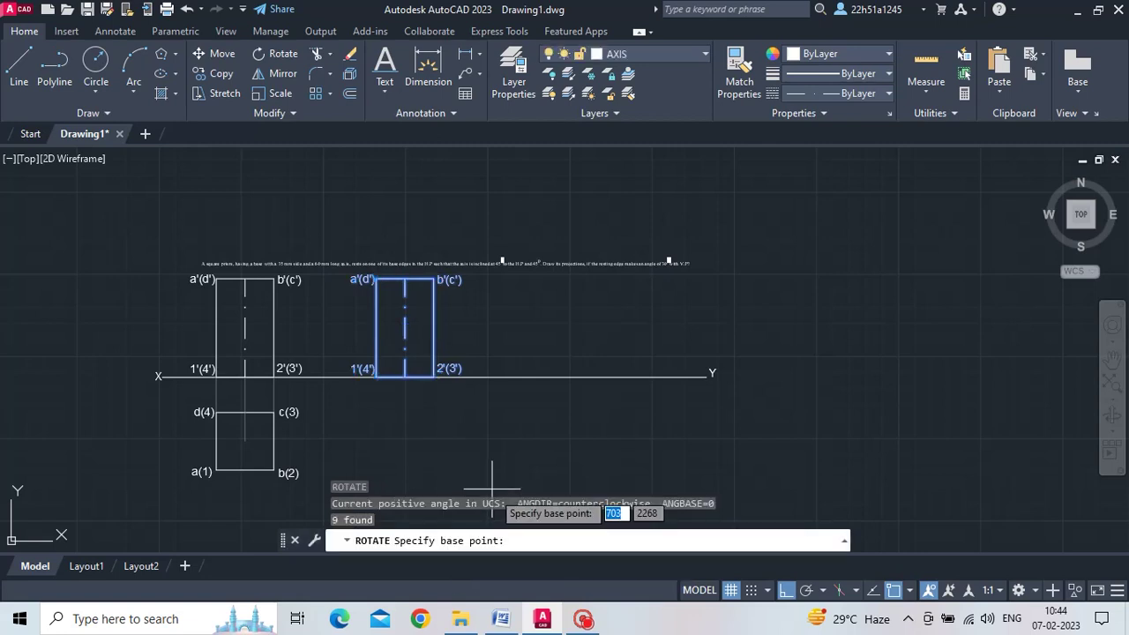
scroll(455, 371, "up", 2)
scroll(461, 373, "up", 2)
scroll(464, 377, "down", 2)
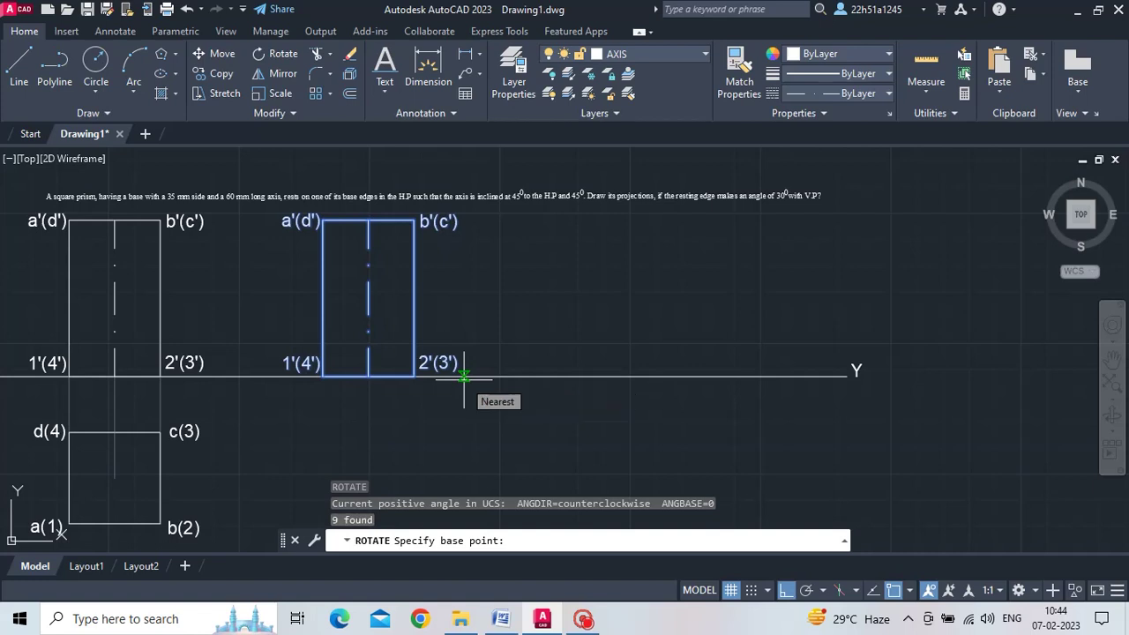
left_click(414, 376)
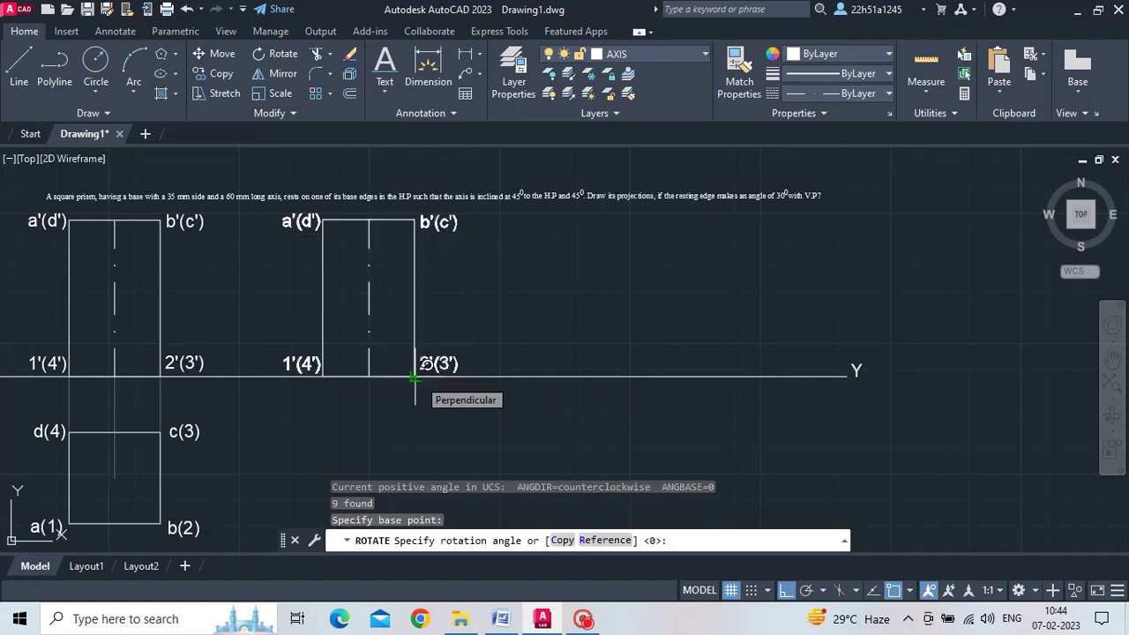
type("45")
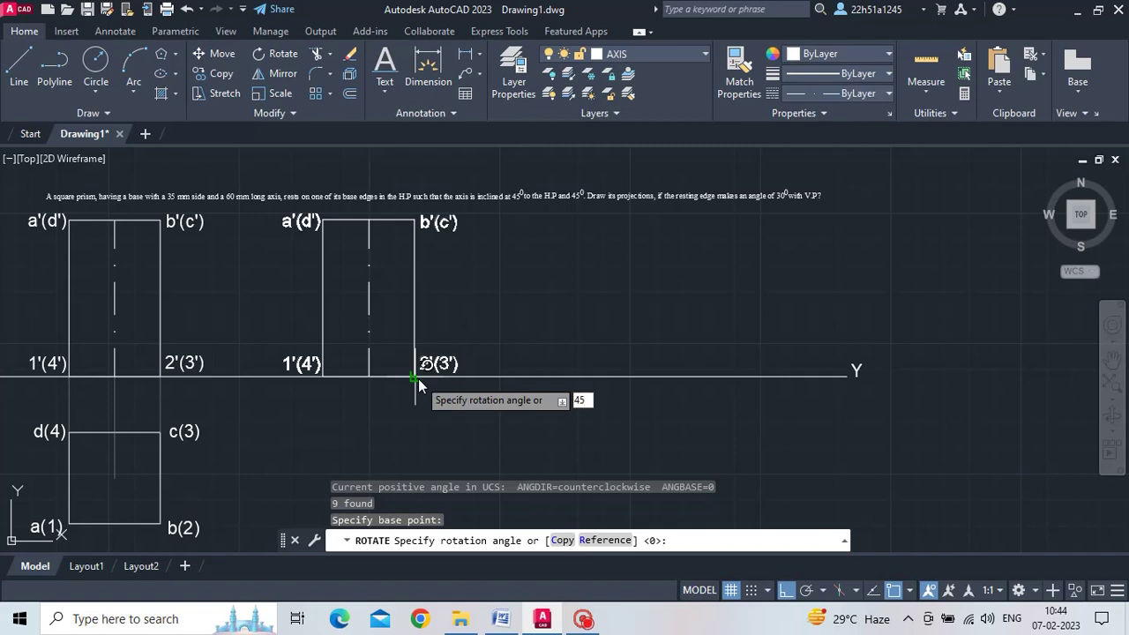
key("BackSpace")
key("BackSpace")
type("-45")
key("Return")
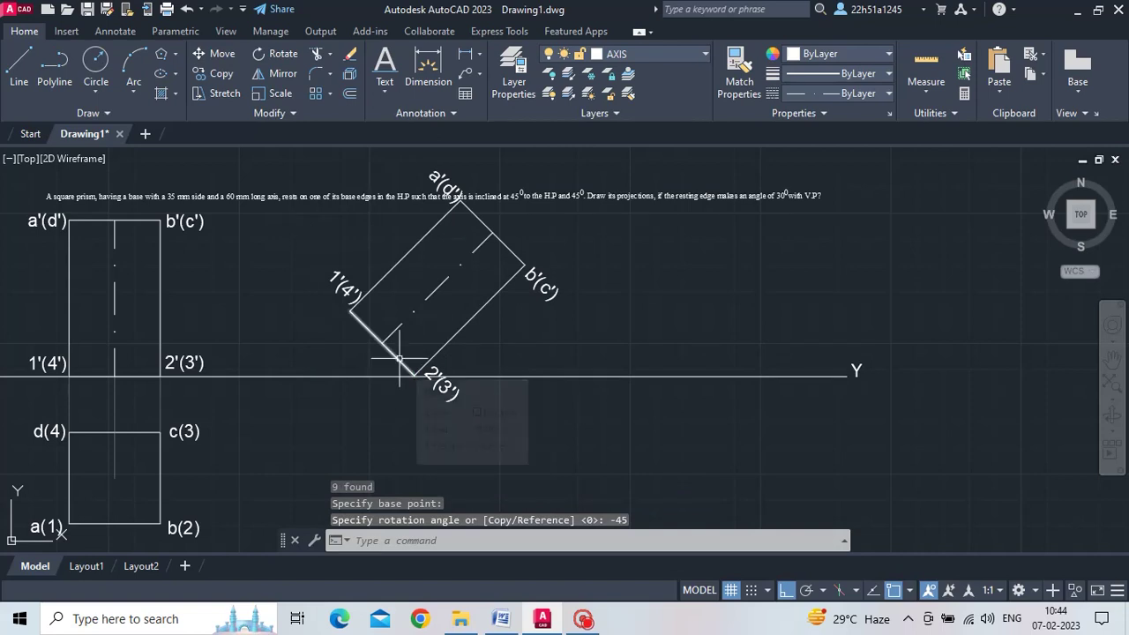
middle_click_drag(400, 361, 422, 404)
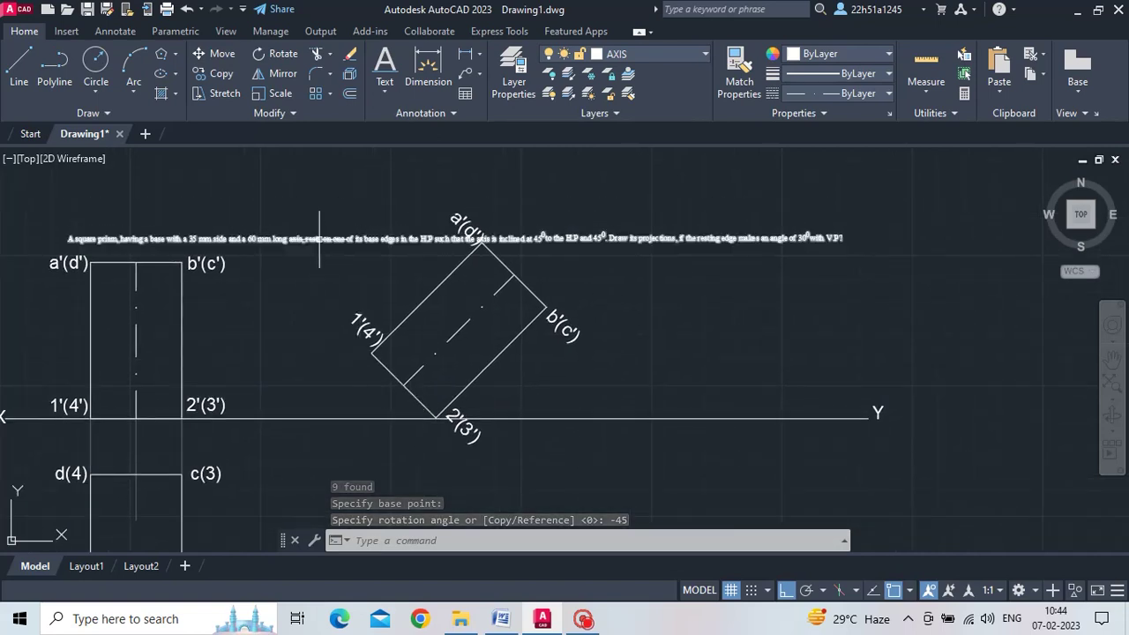
Move the problem statement text higher, clear of the tilted front view.
left_click(317, 237)
left_click(67, 233)
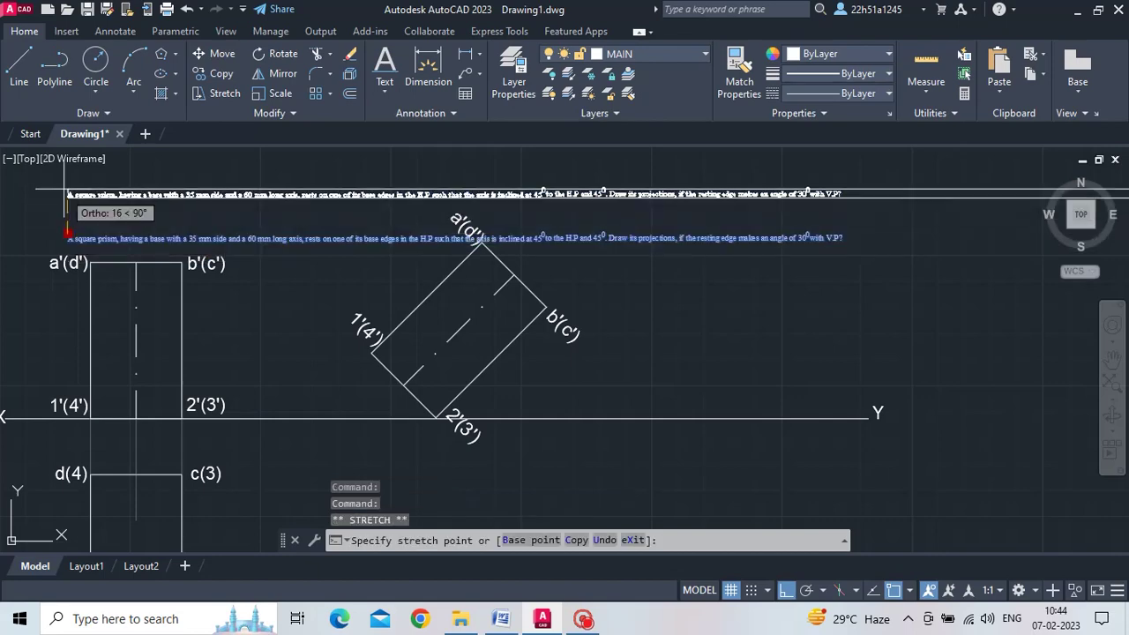
middle_click_drag(207, 338, 222, 293)
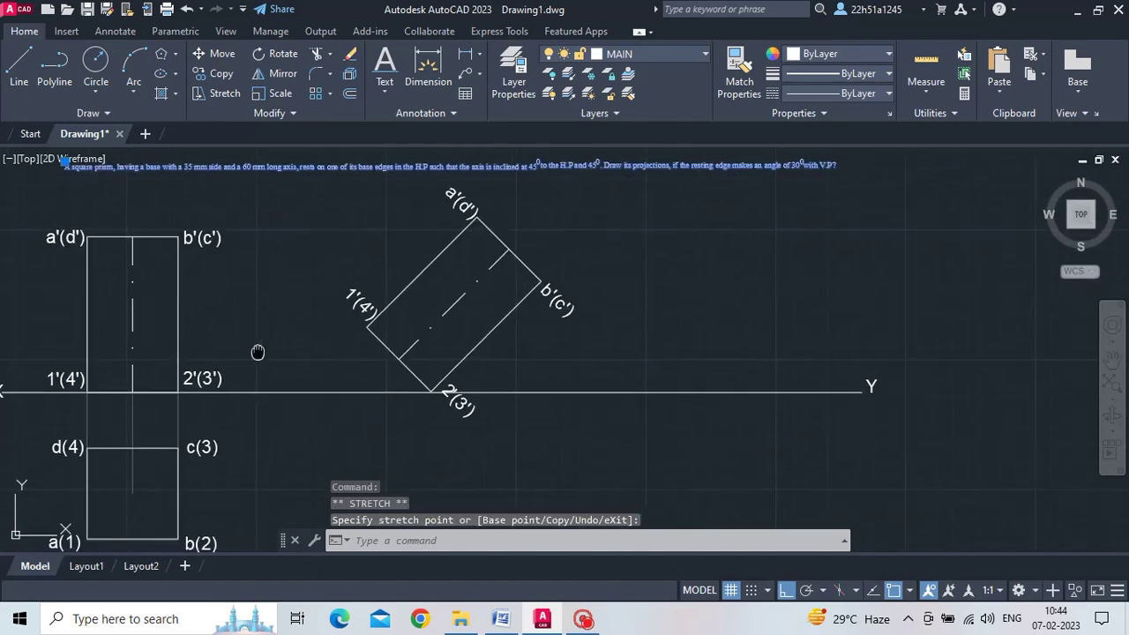
left_click(323, 308)
key("Escape")
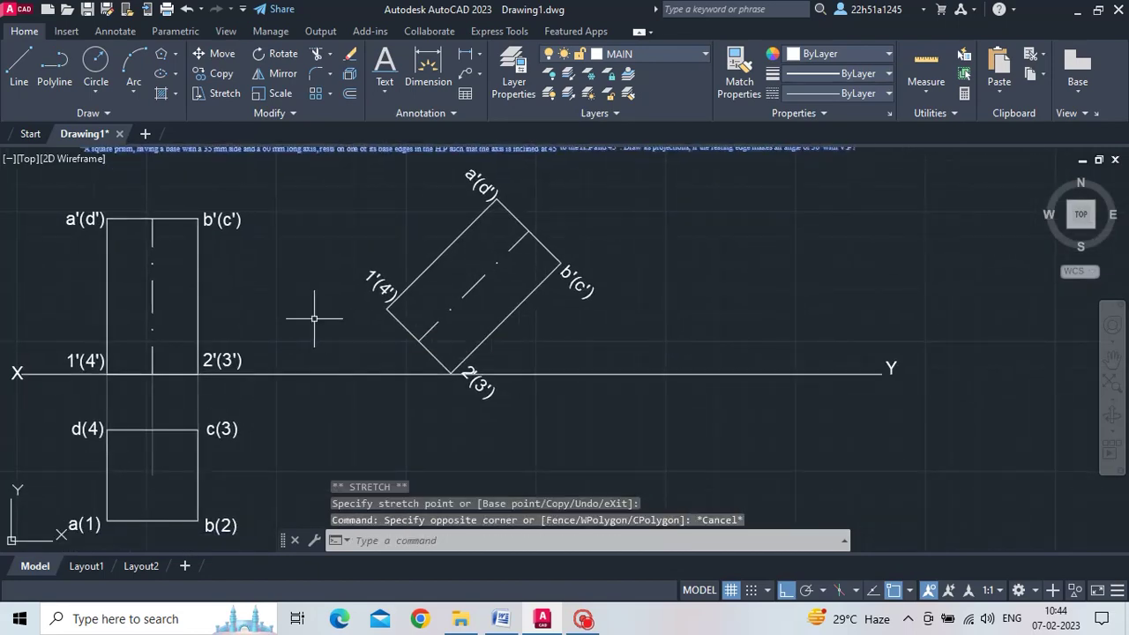
key("Escape")
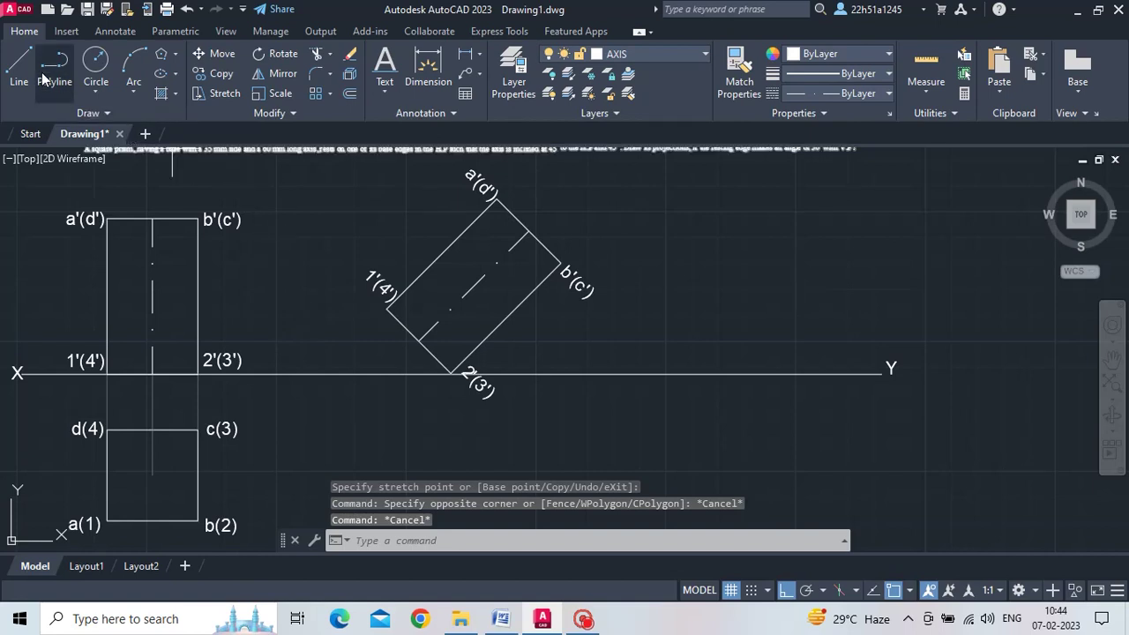
Make PROJECTION the current layer and drop a vertical projector from corner 1'(4') below the XY line.
left_click(690, 56)
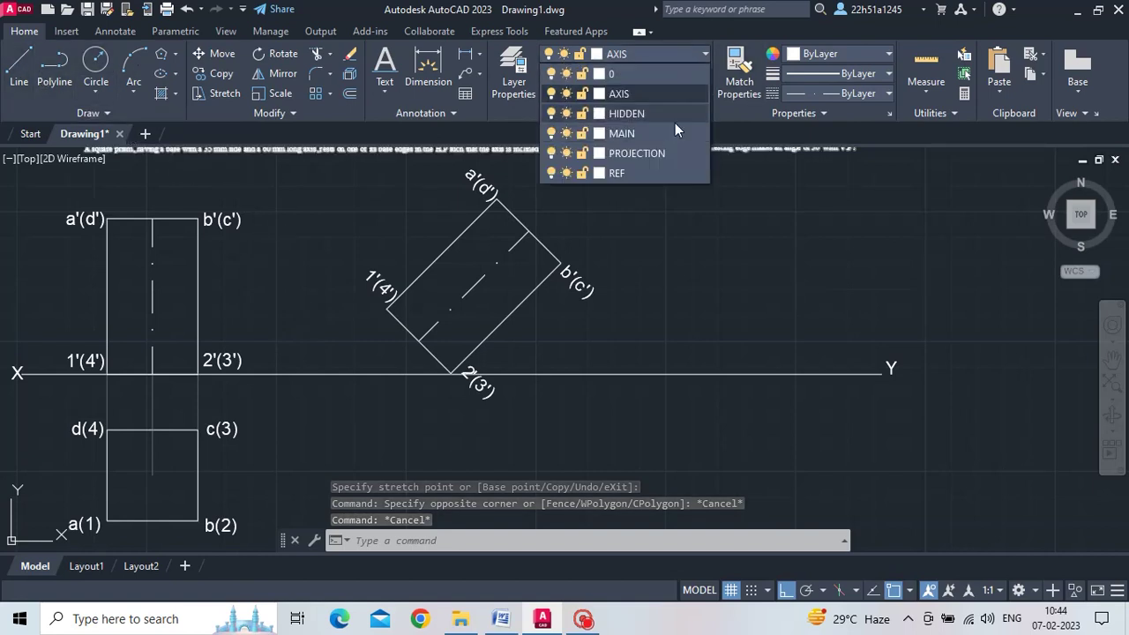
left_click(643, 152)
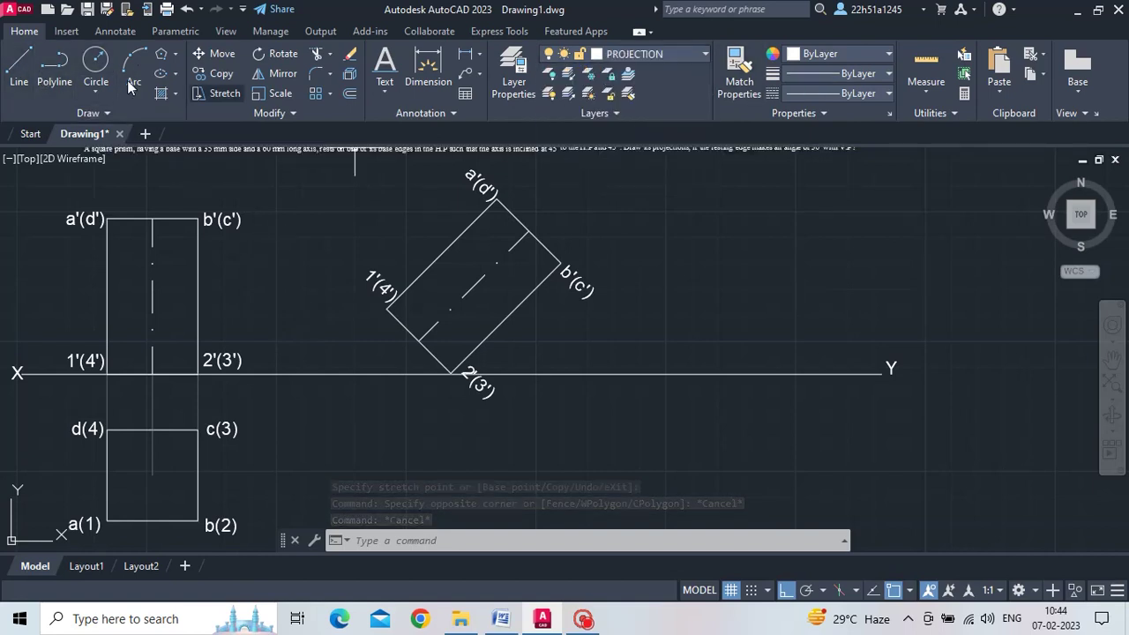
left_click(20, 62)
left_click(387, 309)
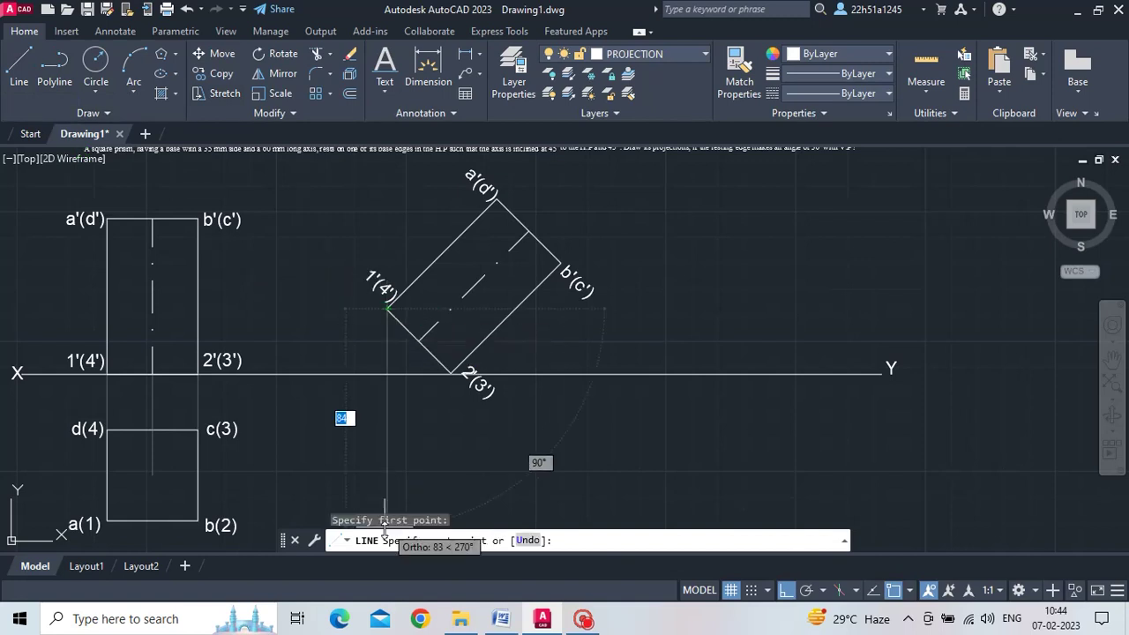
middle_click_drag(401, 504, 433, 368)
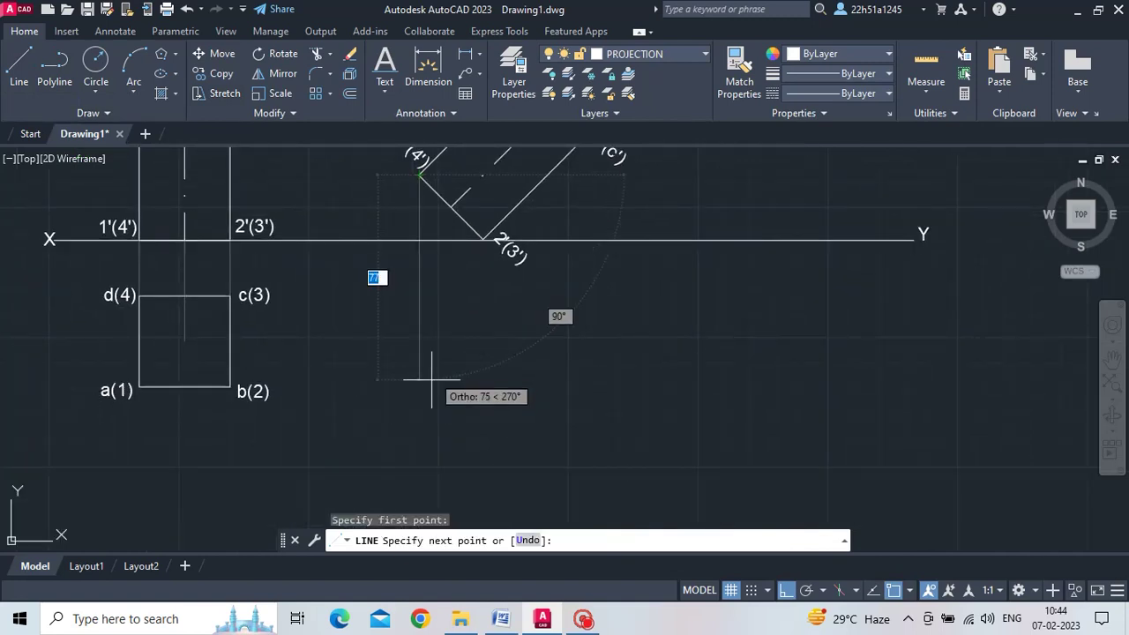
left_click(420, 407)
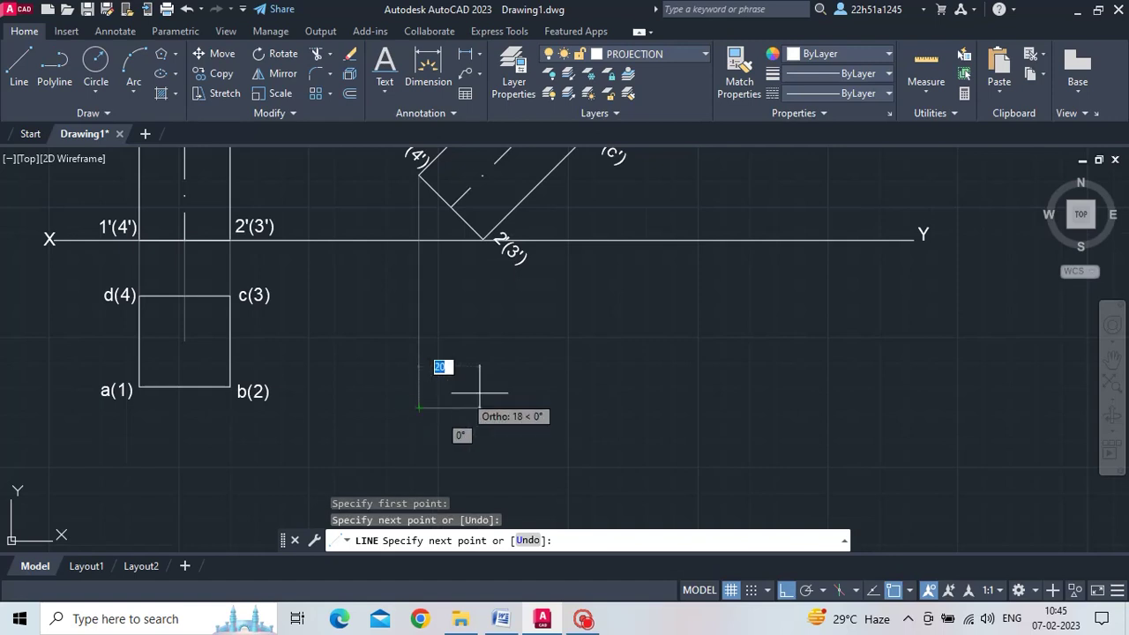
key("Return")
key("Return")
Drop vertical projectors from corner 2'(3') and the base edge's axis point below the XY line.
scroll(512, 385, "down", 2)
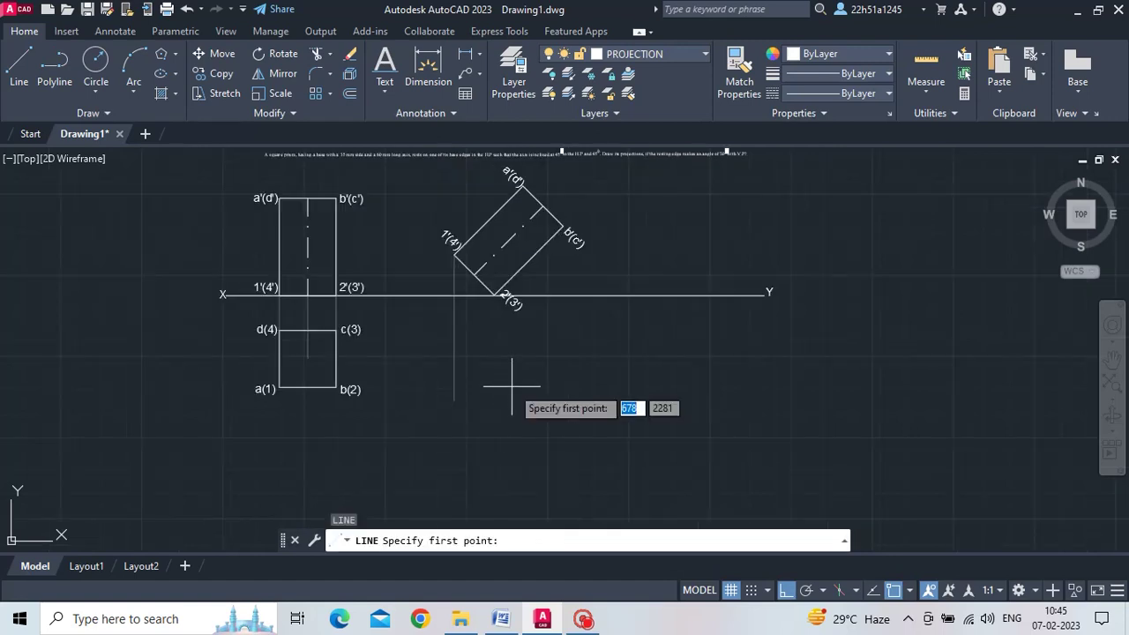
left_click(494, 294)
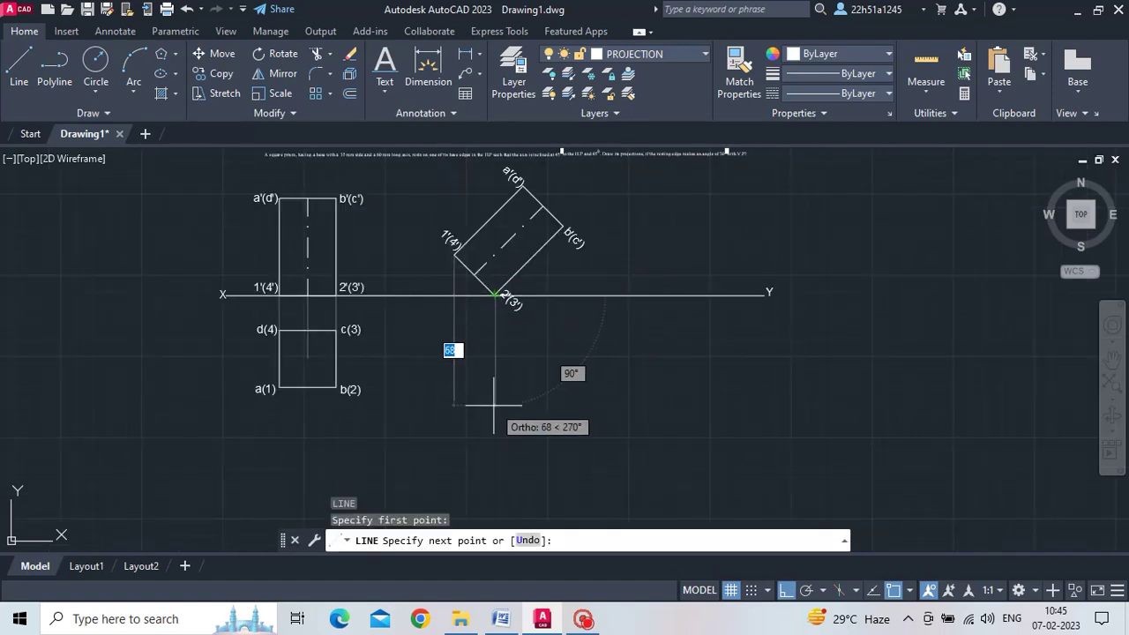
left_click(496, 405)
key("Return")
key("Return")
left_click(474, 277)
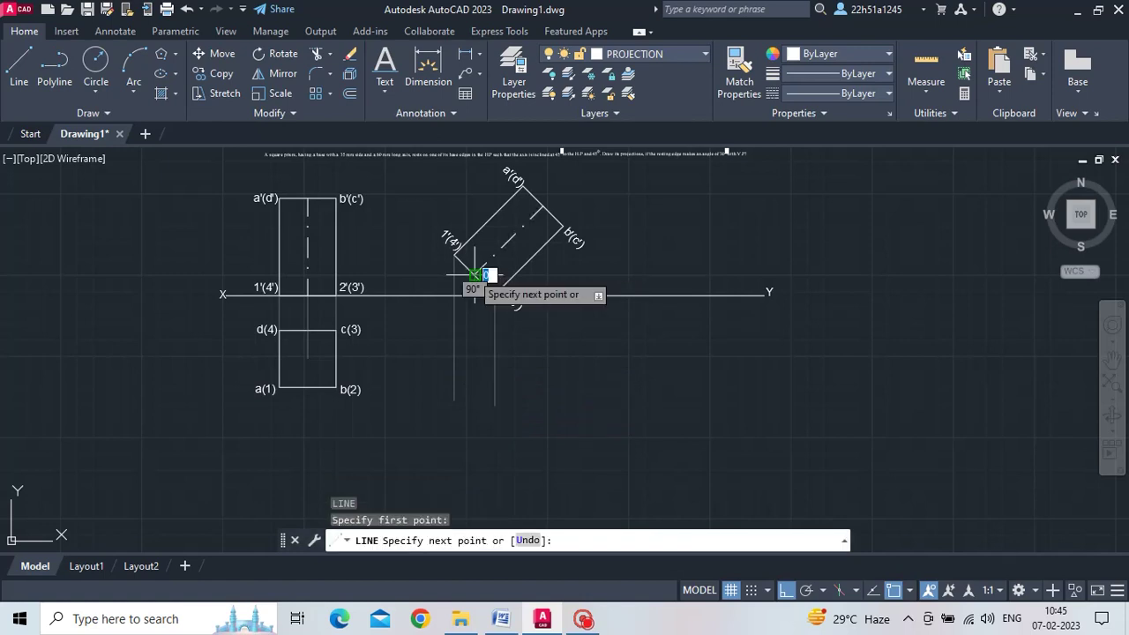
left_click(471, 406)
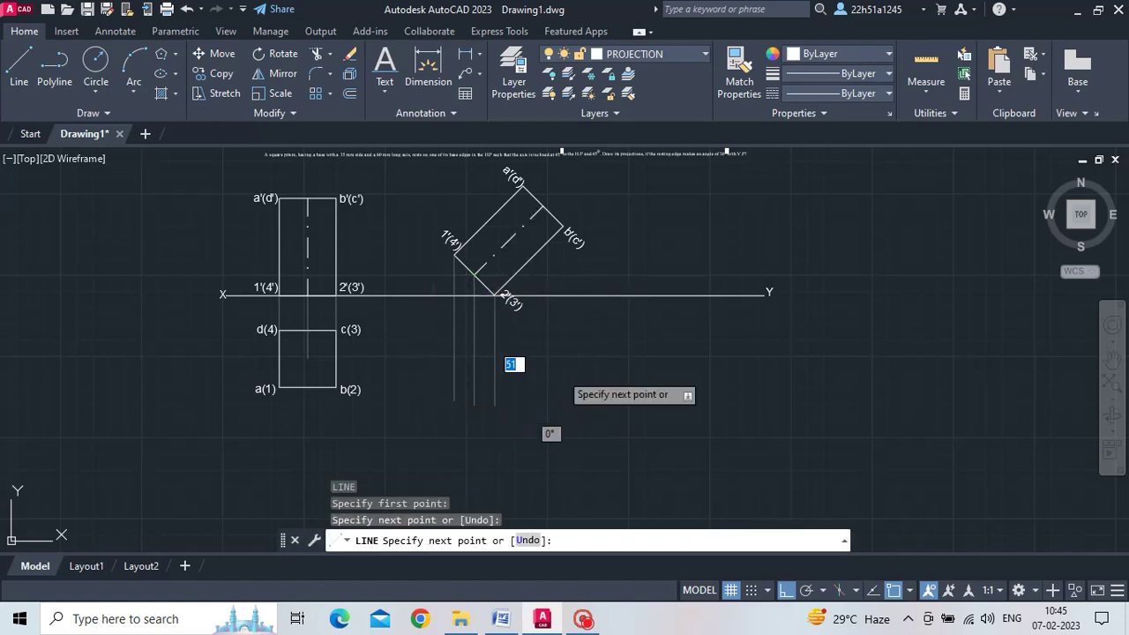
key("Return")
key("Return")
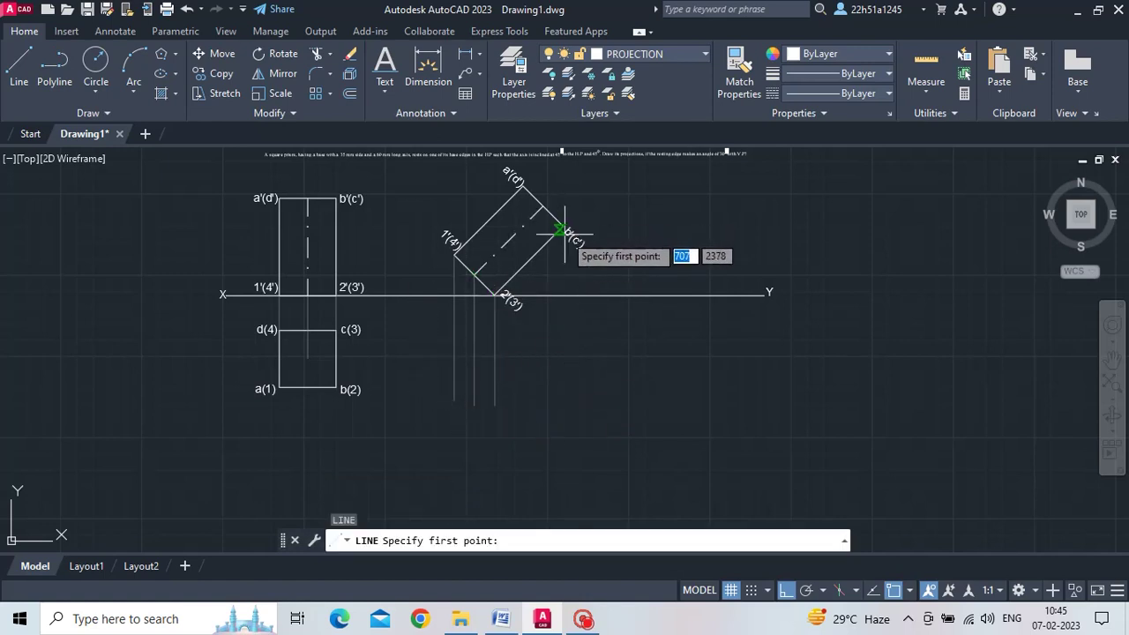
Drop vertical projectors from corner b'(c'), the top edge's midpoint and corner a'(d').
left_click(561, 229)
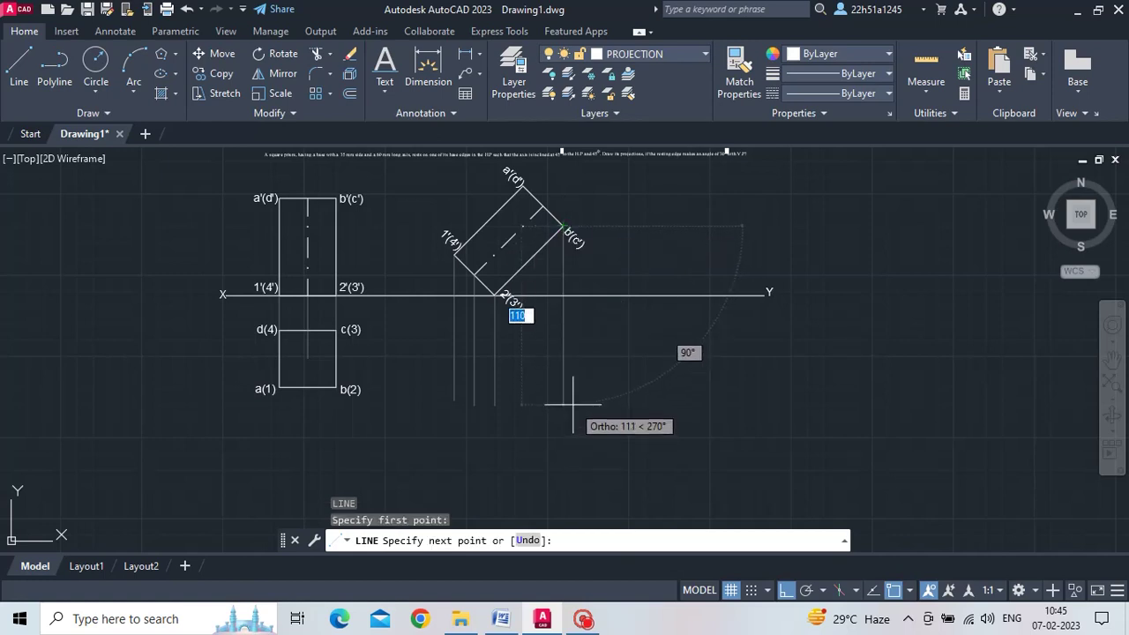
left_click(572, 404)
key("Return")
key("Return")
left_click(541, 207)
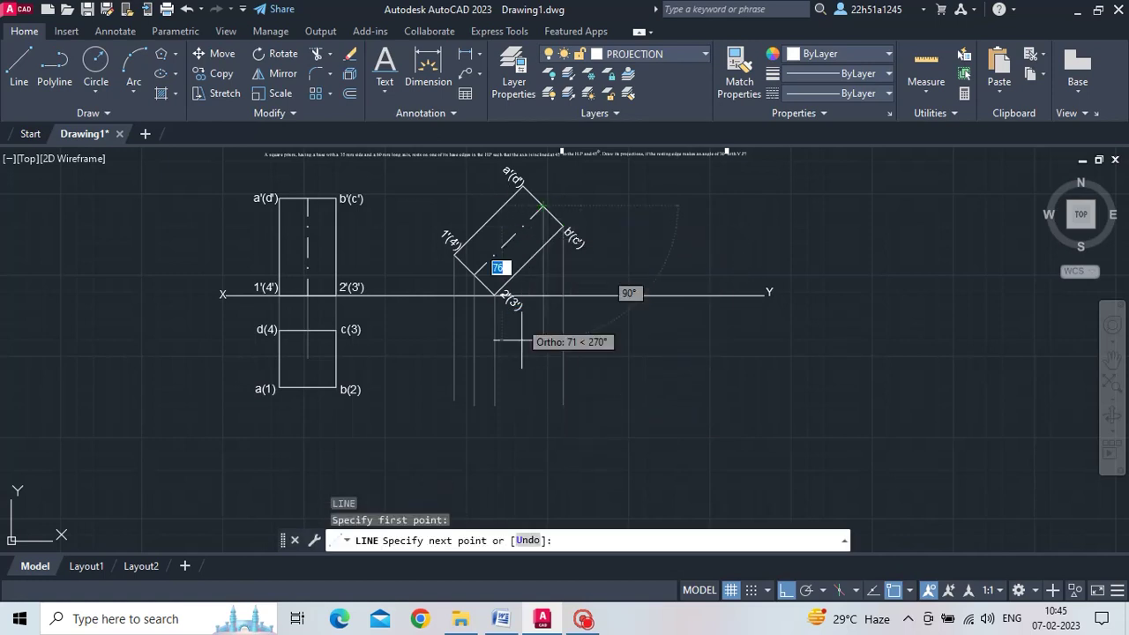
left_click(532, 403)
key("Return")
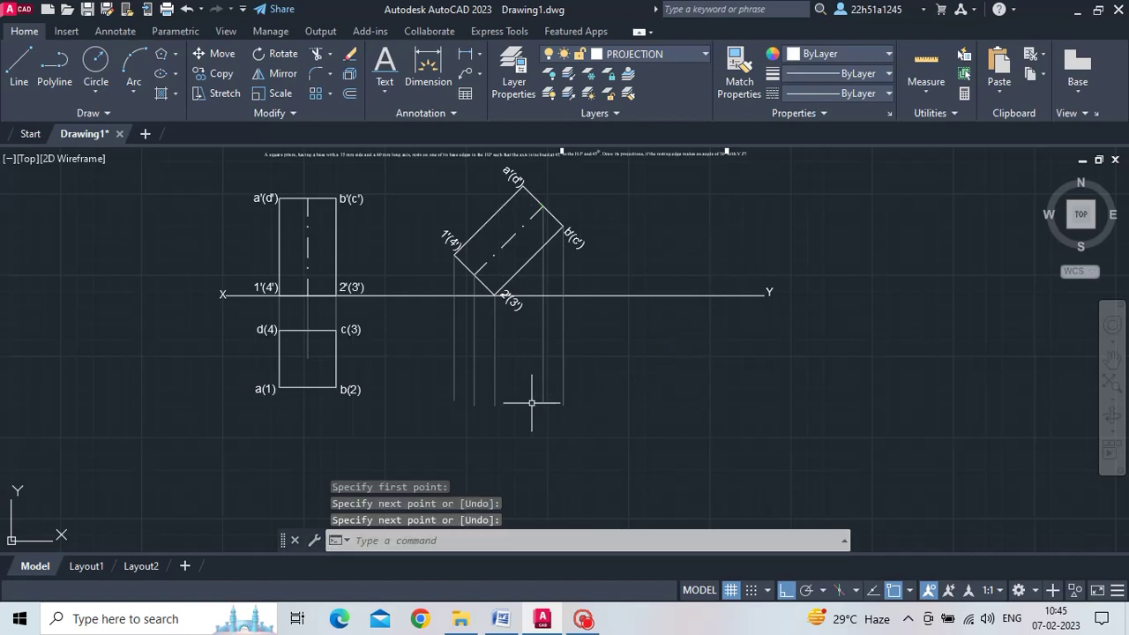
key("Return")
left_click(522, 183)
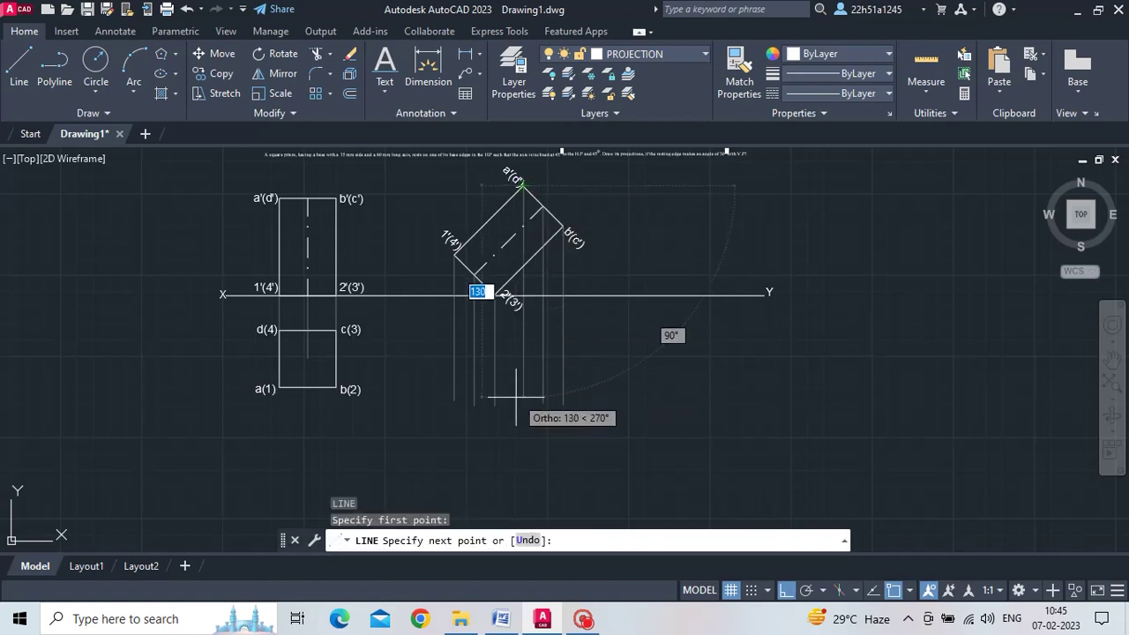
left_click(518, 404)
key("Return")
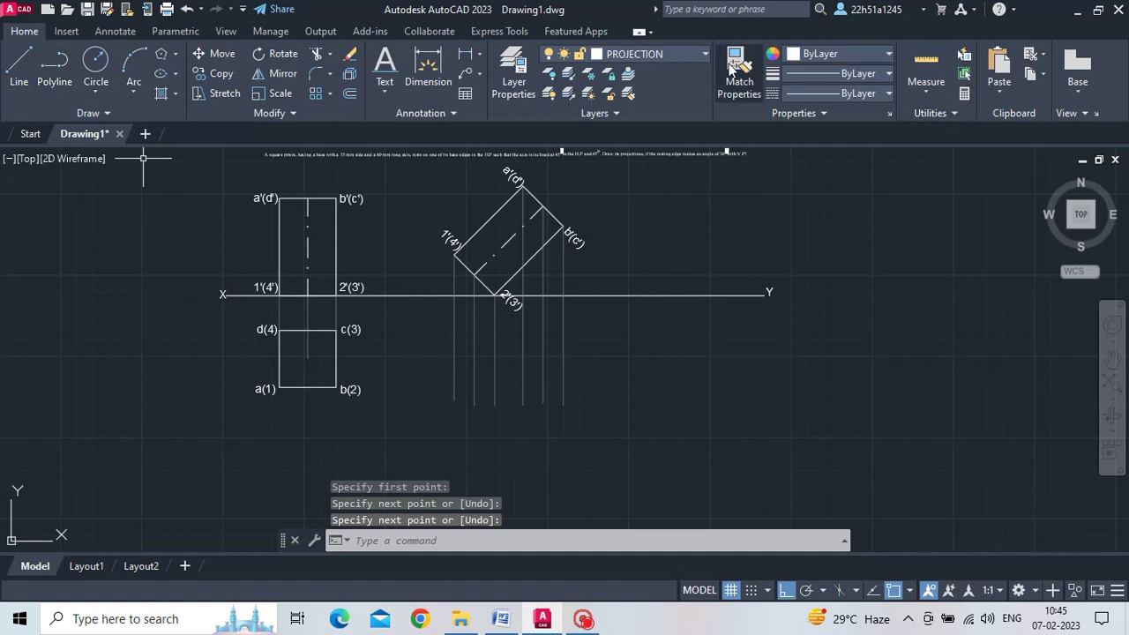
Draw horizontal projectors from top-view corners c(3), b(2) and the axis point across to the rightmost vertical projector.
key("Return")
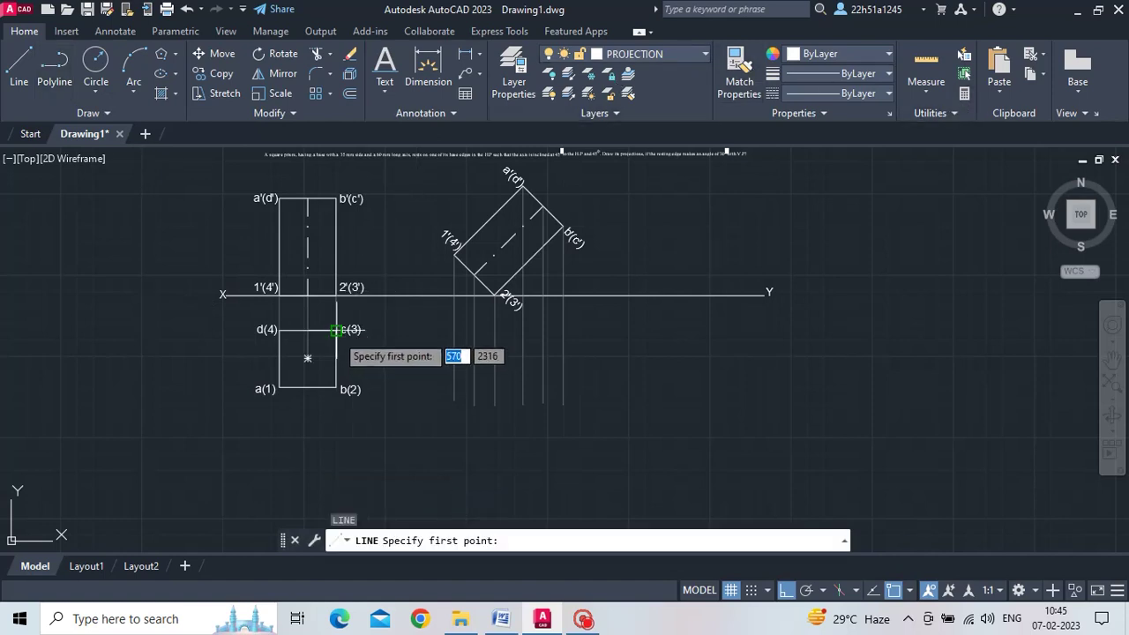
left_click(337, 331)
left_click(563, 331)
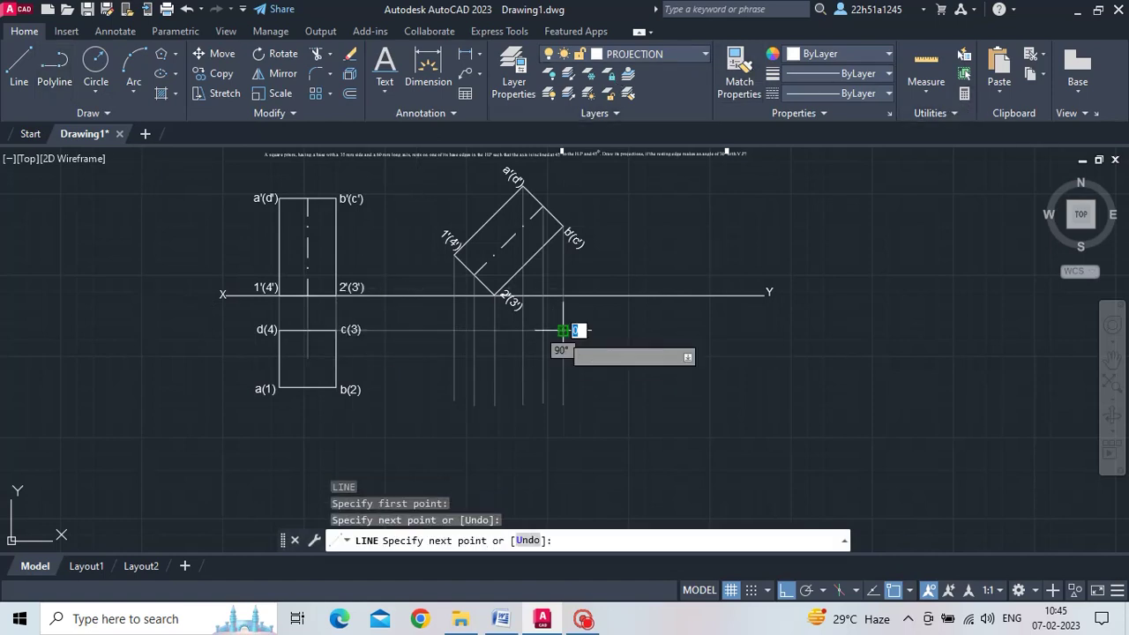
key("Return")
key("Return")
left_click(335, 387)
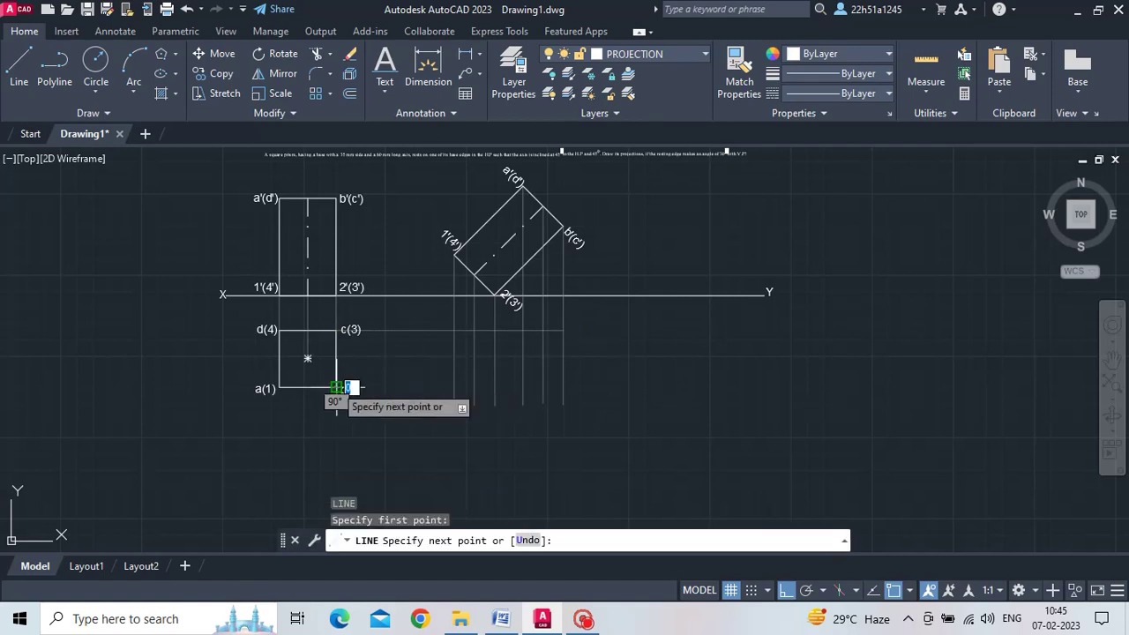
left_click(563, 387)
key("Return")
key("Return")
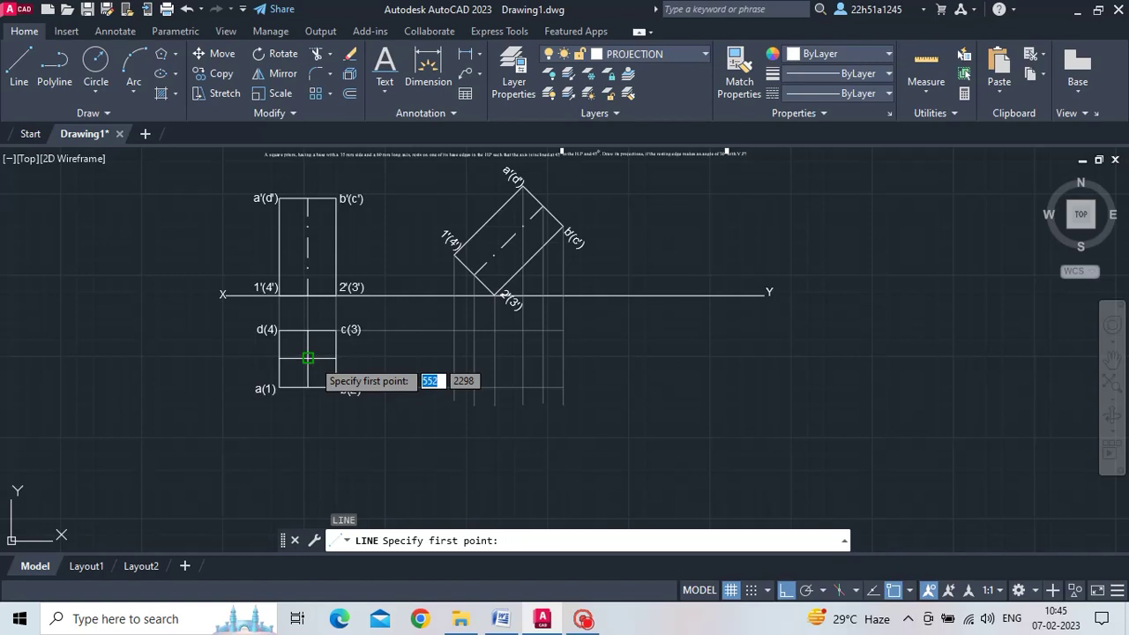
left_click(308, 357)
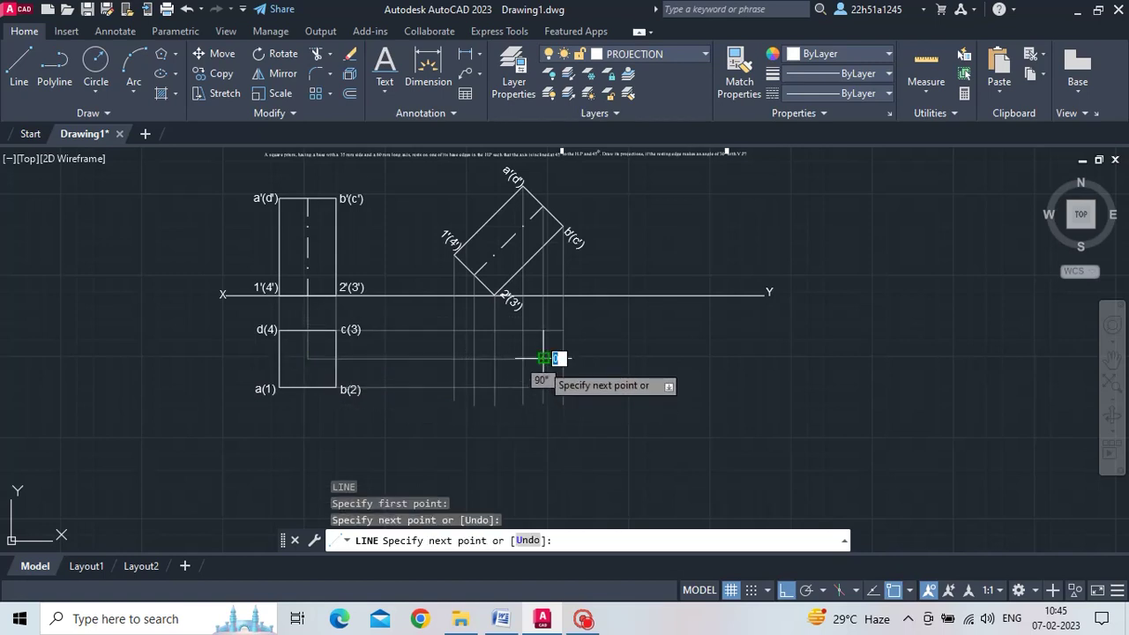
key("Return")
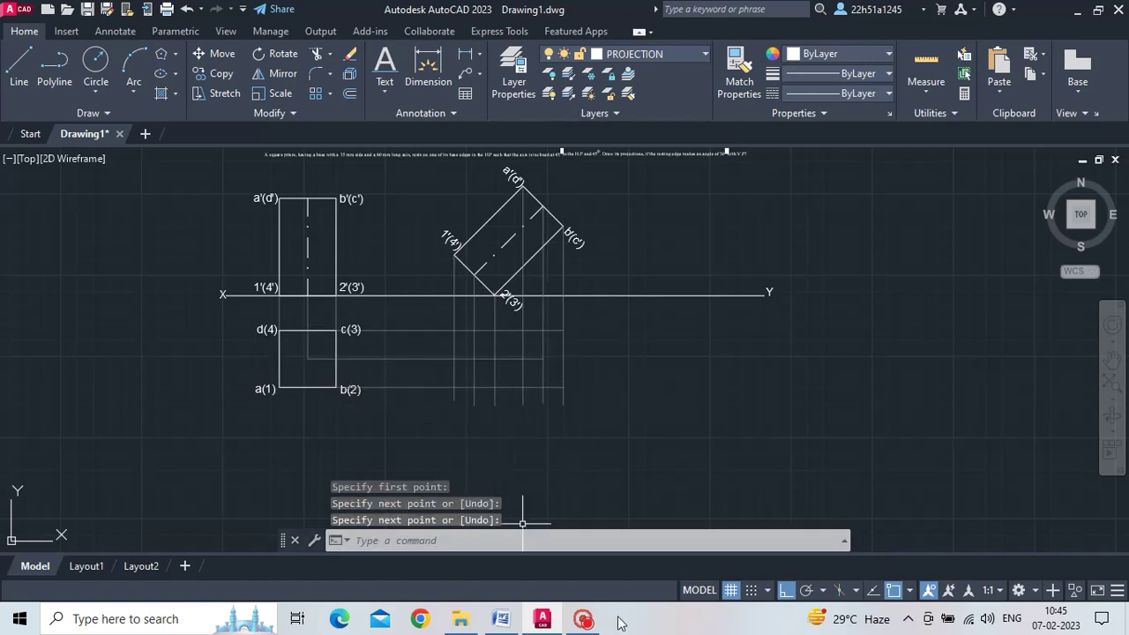
left_click(679, 53)
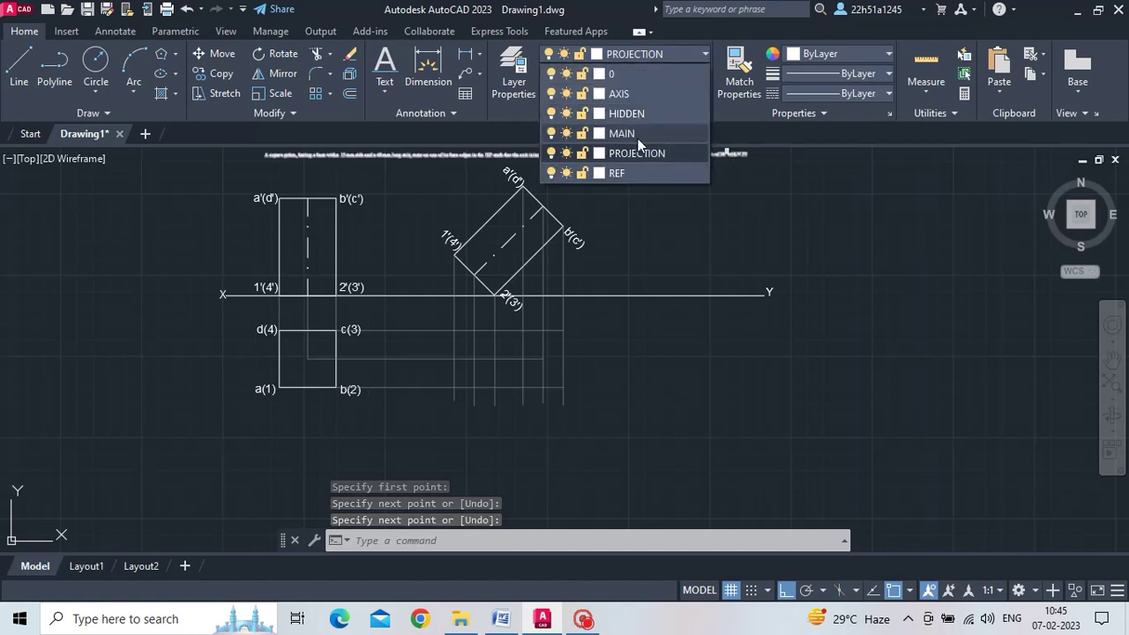
left_click(641, 137)
key("ctrl+z")
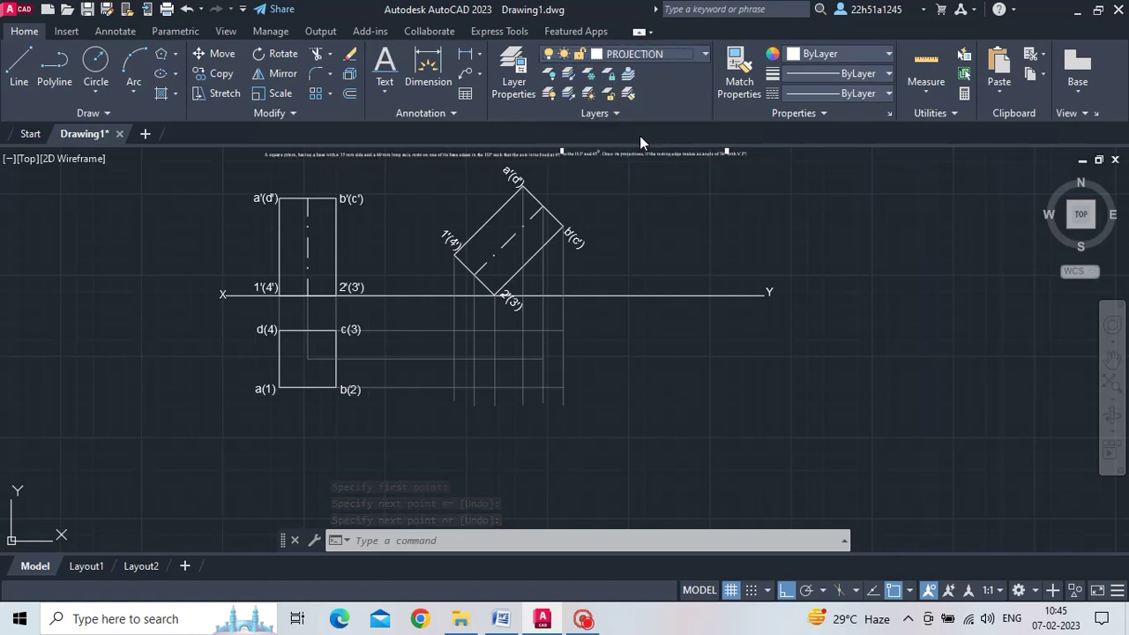
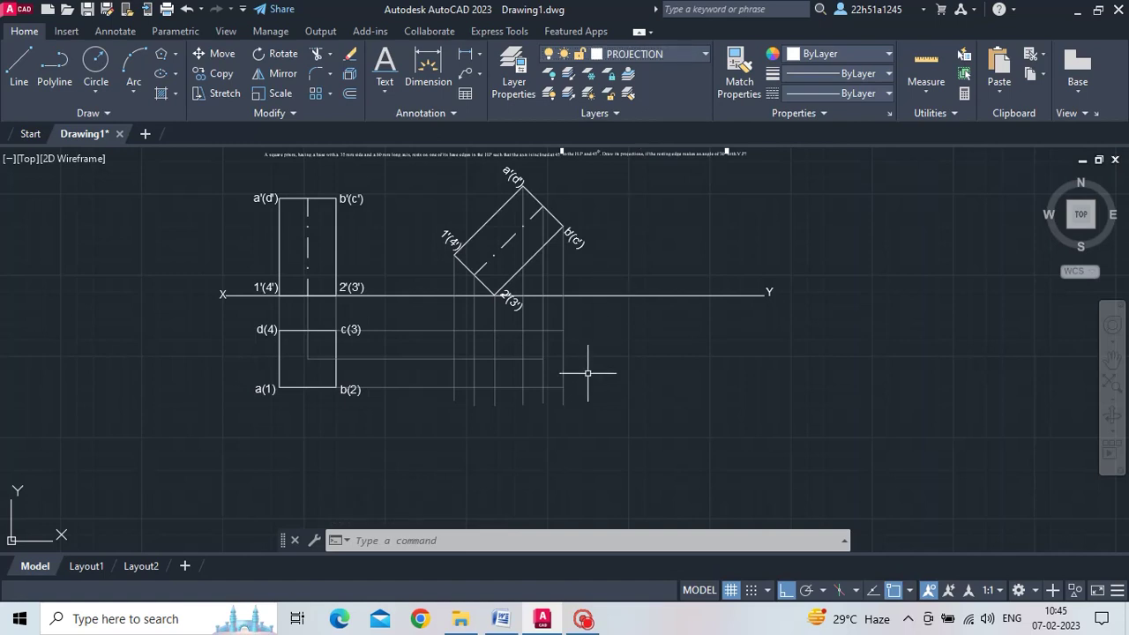
Make MAIN the current layer from the layer list.
key("Escape")
key("Escape")
type("PO")
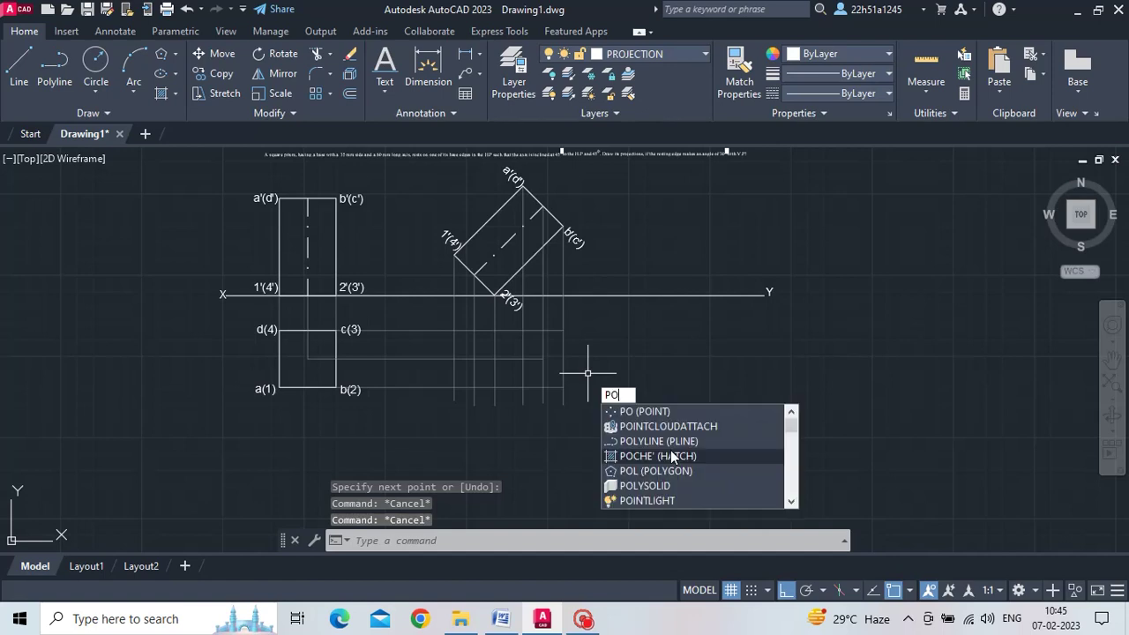
left_click(692, 412)
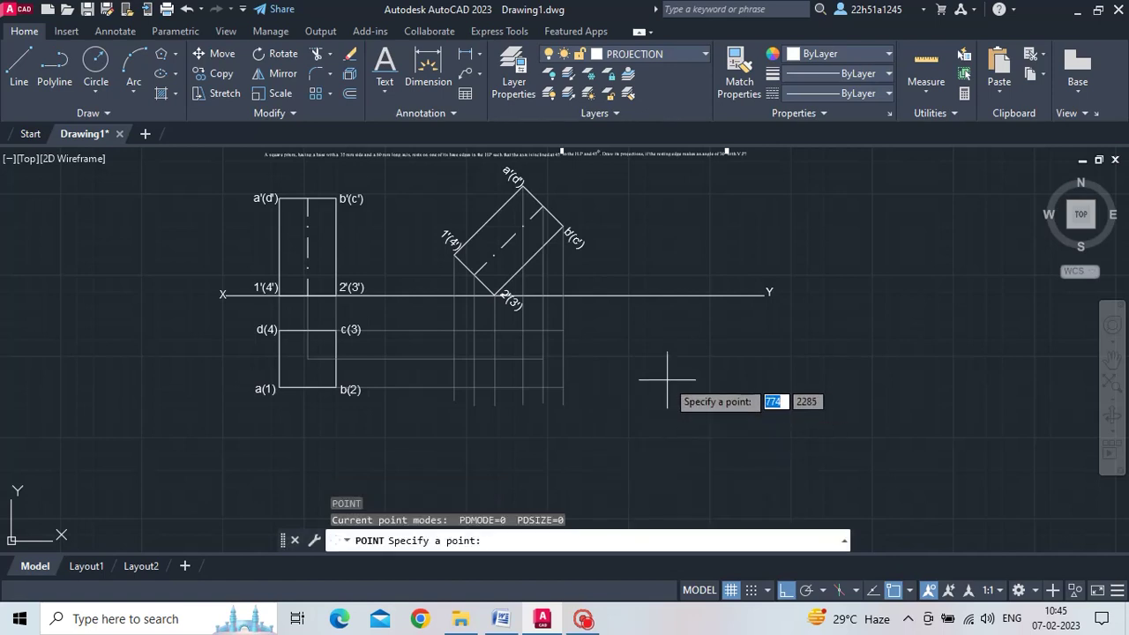
left_click(674, 53)
left_click(647, 130)
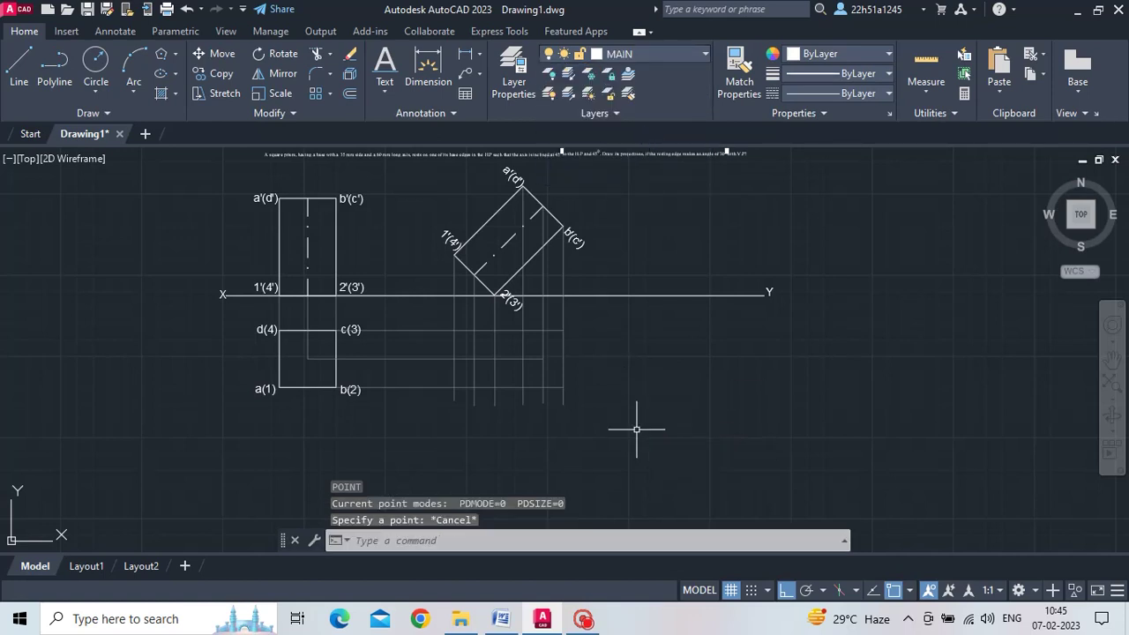
type("PO")
left_click(691, 471)
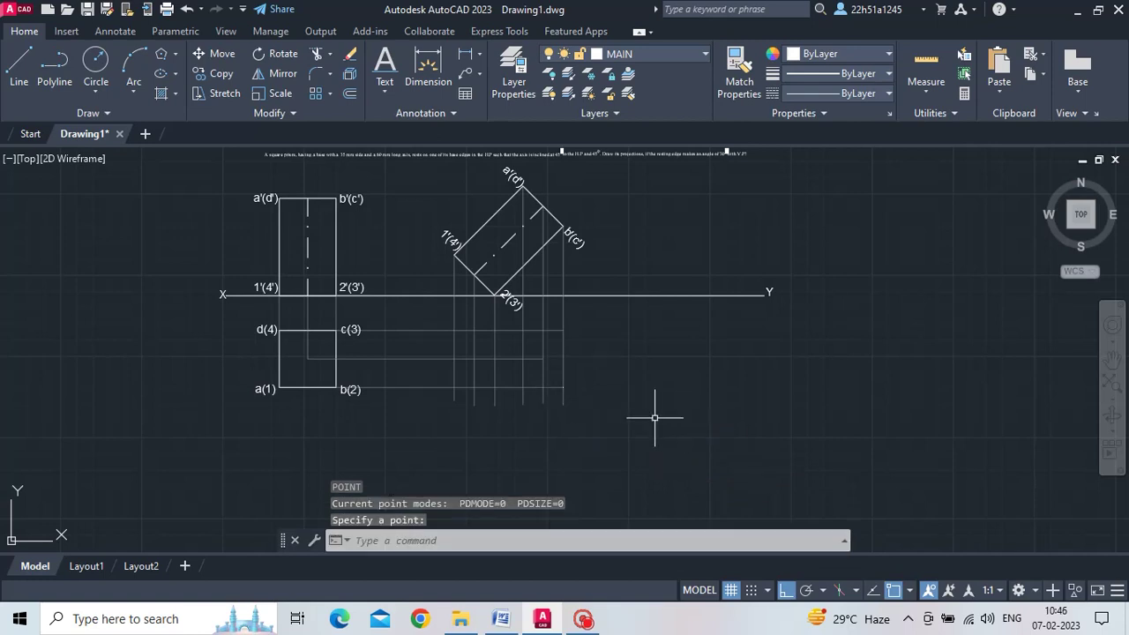
Set the point style to circle-with-cross, sized 2 in absolute units.
scroll(655, 417, "up", 2)
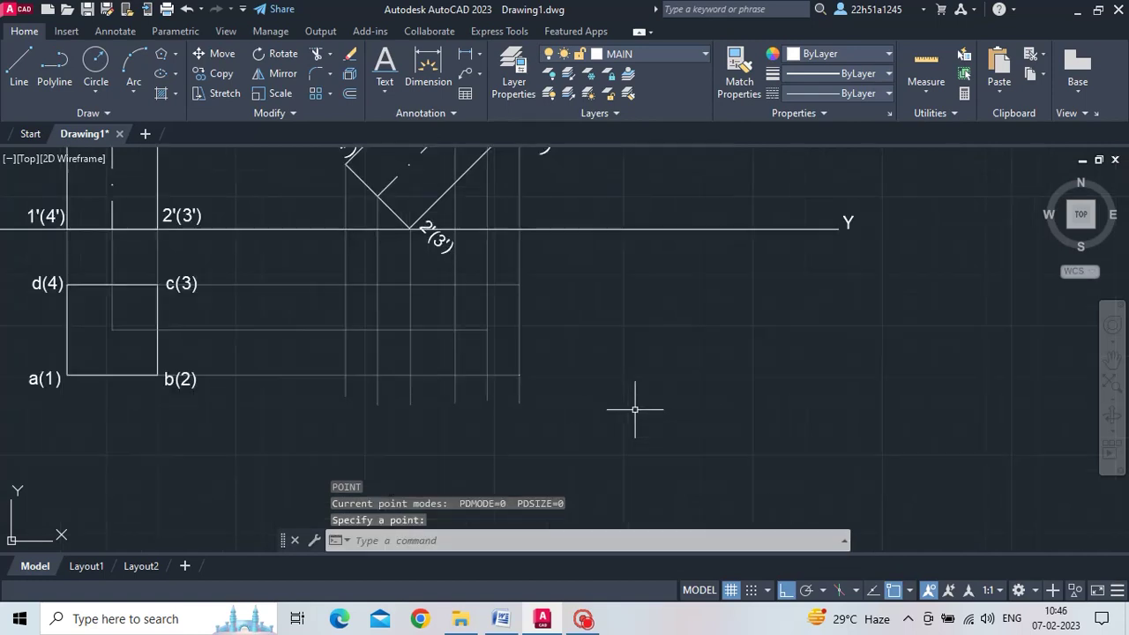
left_click(933, 113)
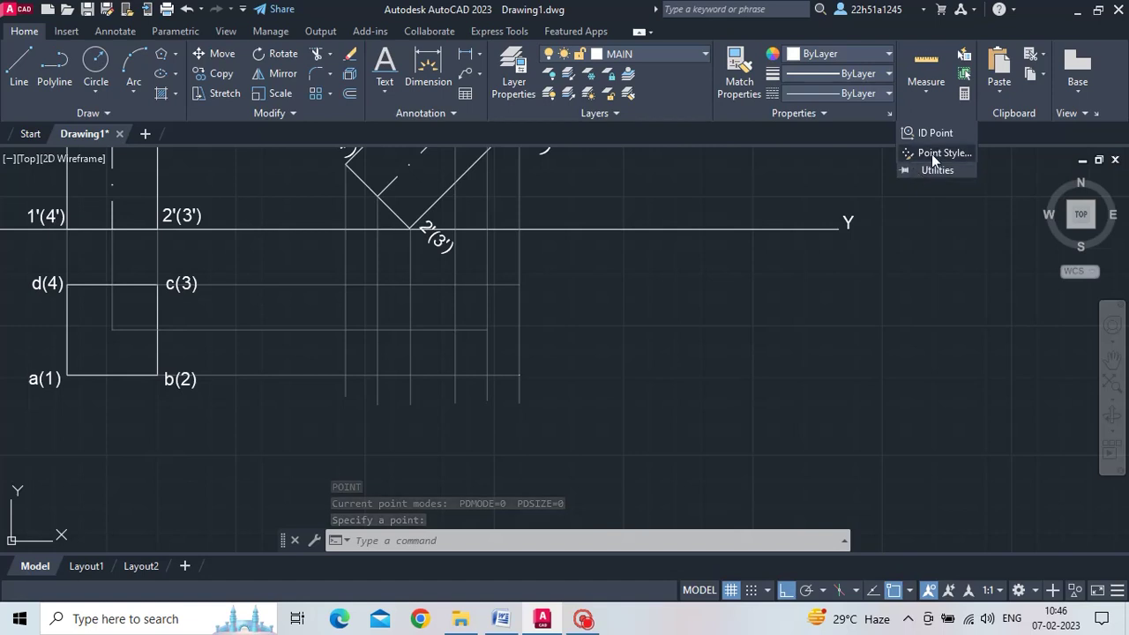
left_click(936, 152)
left_click(548, 230)
type("2")
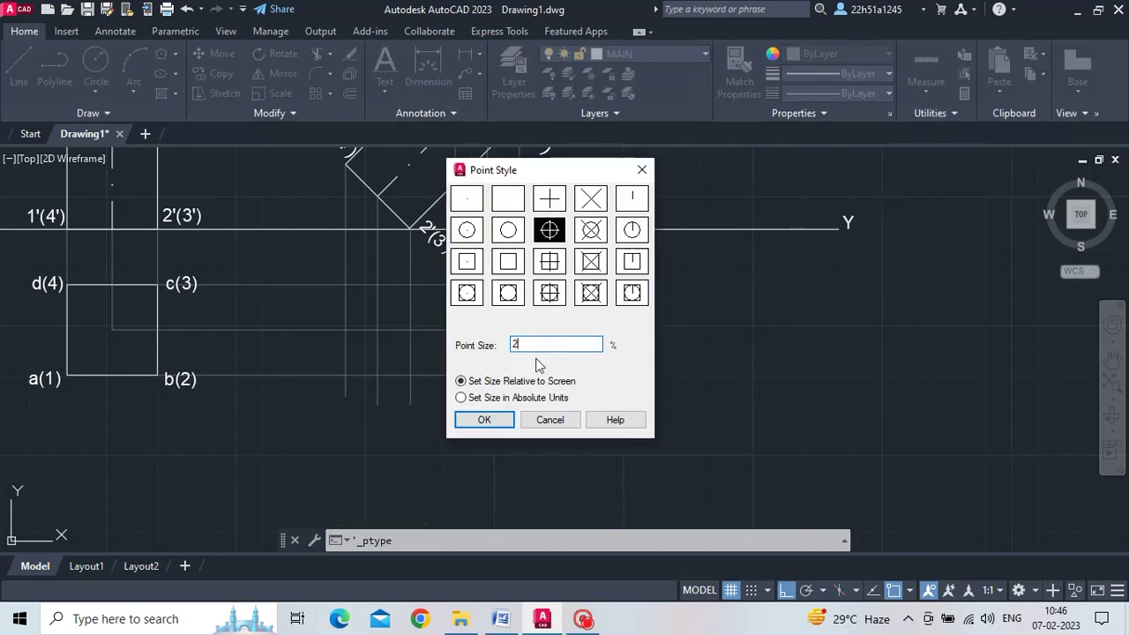
left_click(523, 399)
left_click(484, 420)
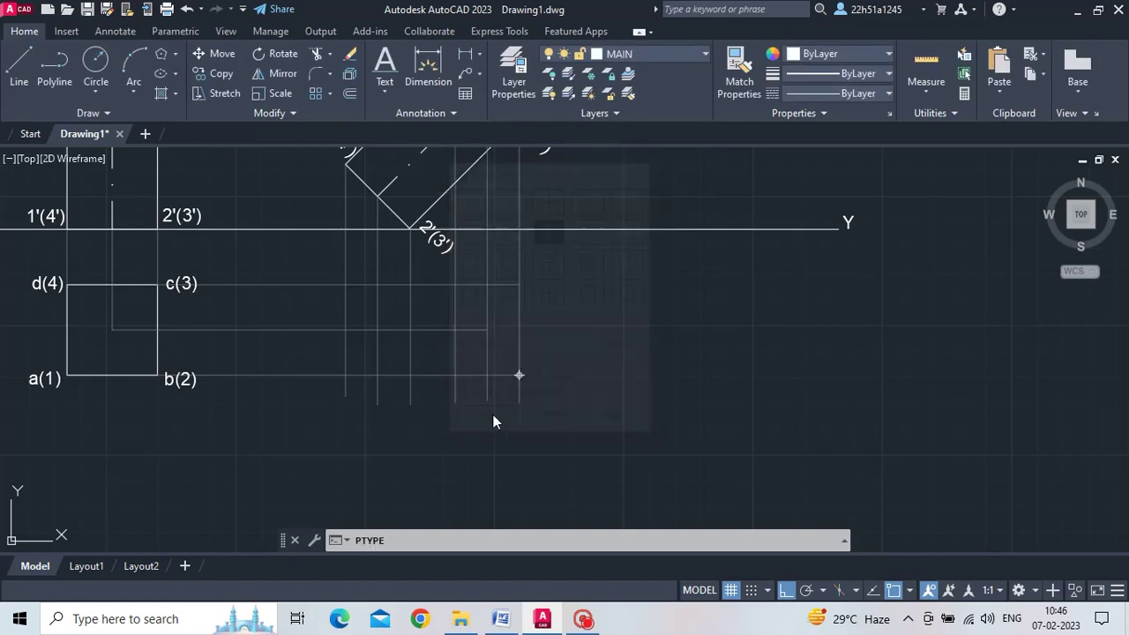
key("Return")
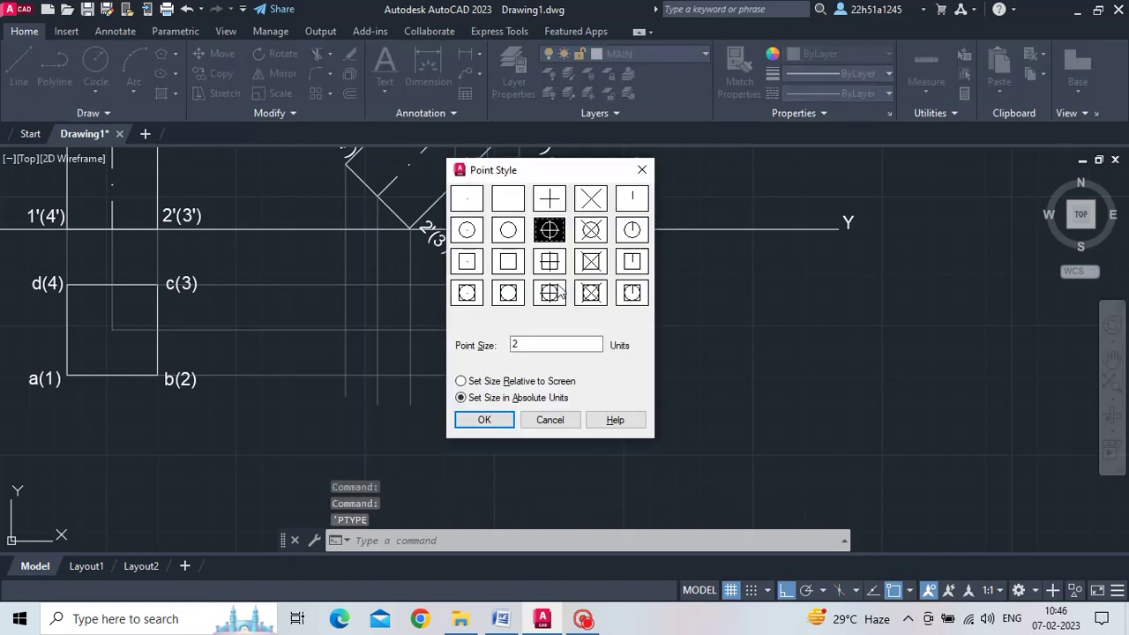
Apply the point style and place points where a projector meets the c(3) and b(2) lines.
left_click(485, 420)
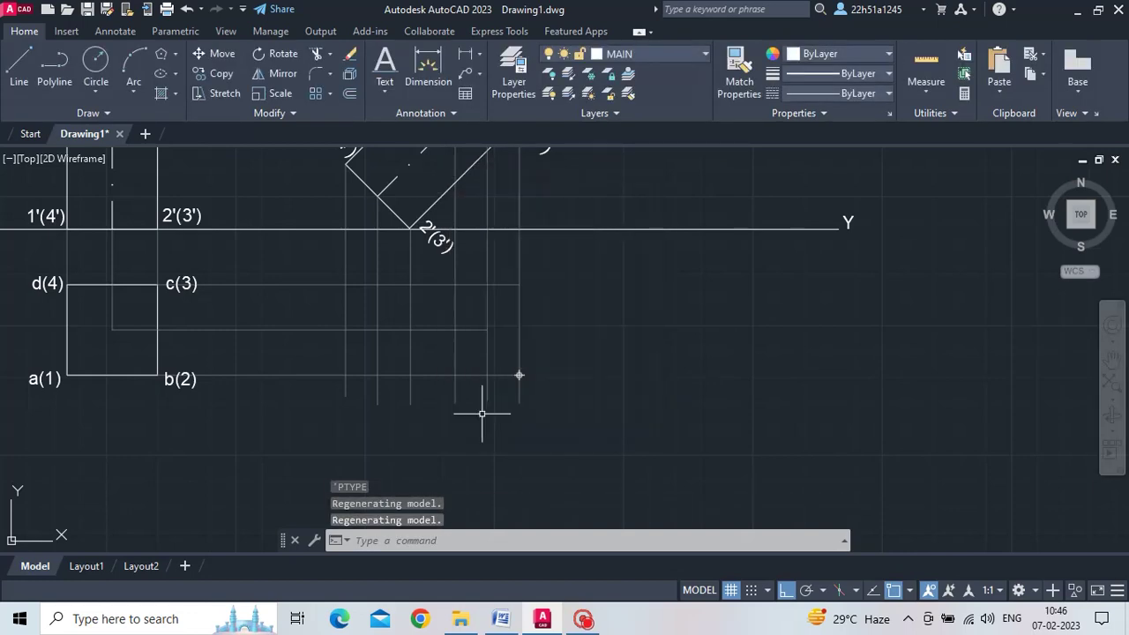
type("PO")
left_click(557, 442)
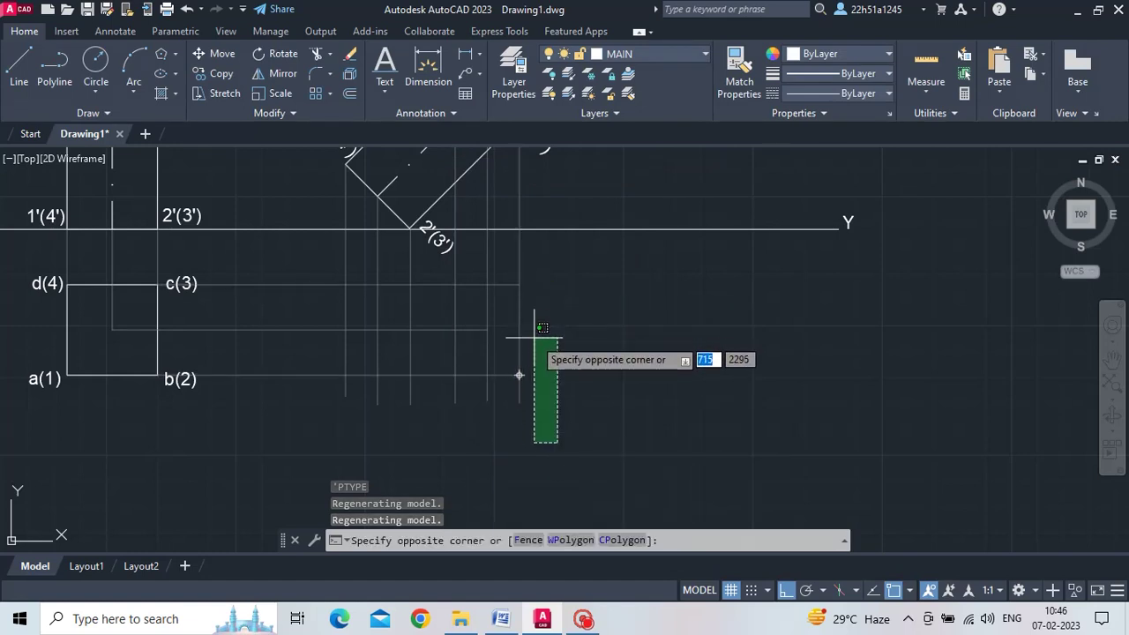
key("Escape")
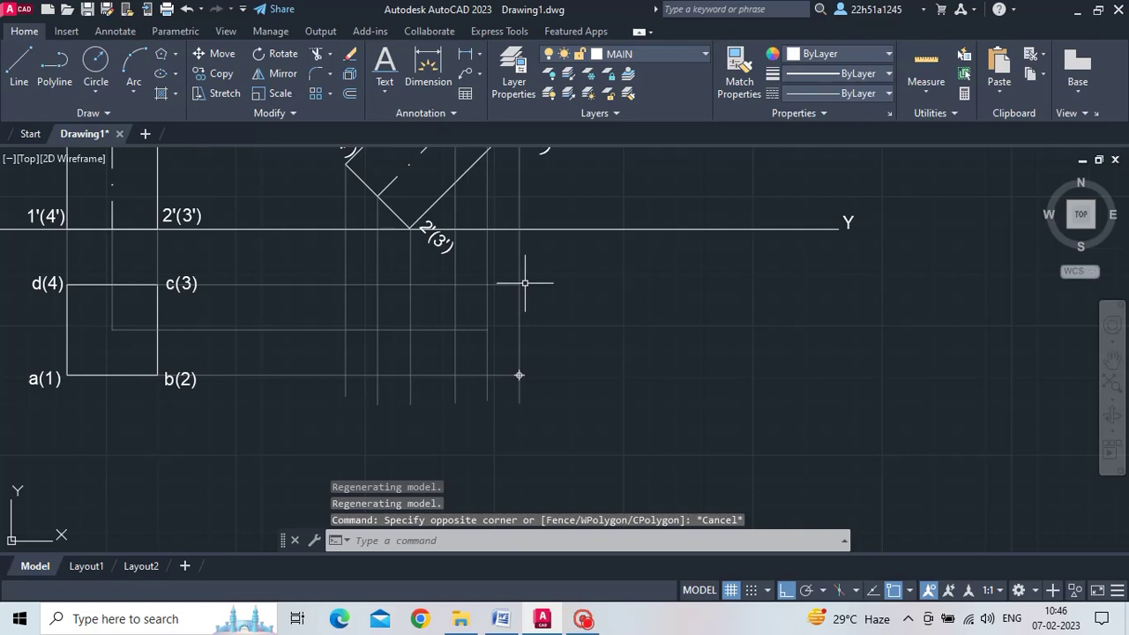
type("PO")
key("Return")
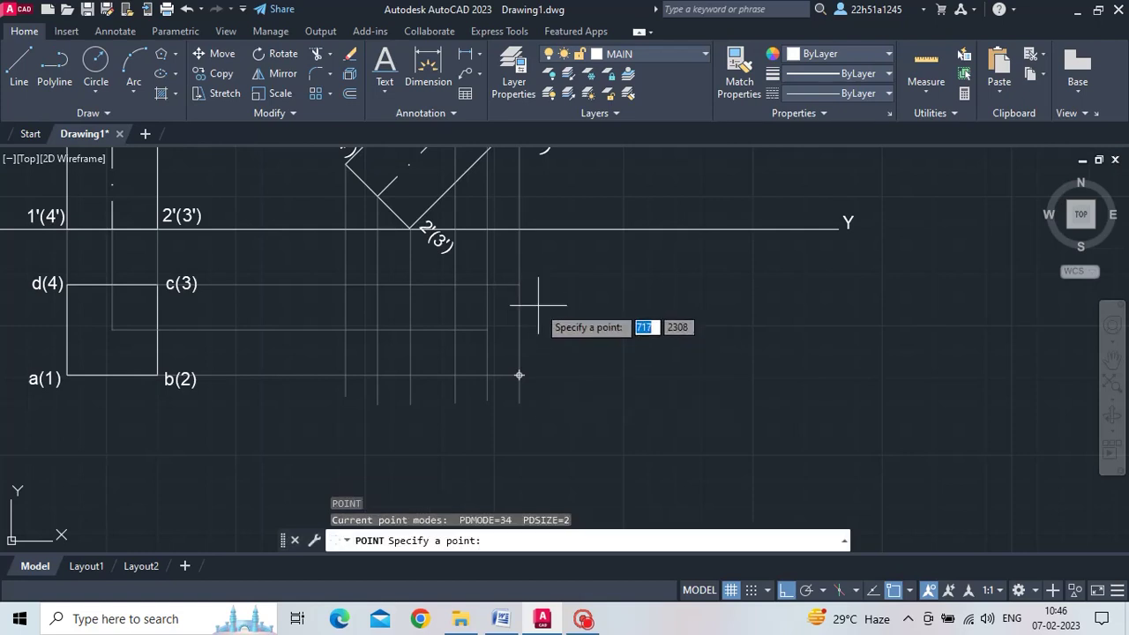
left_click(453, 287)
key("Return")
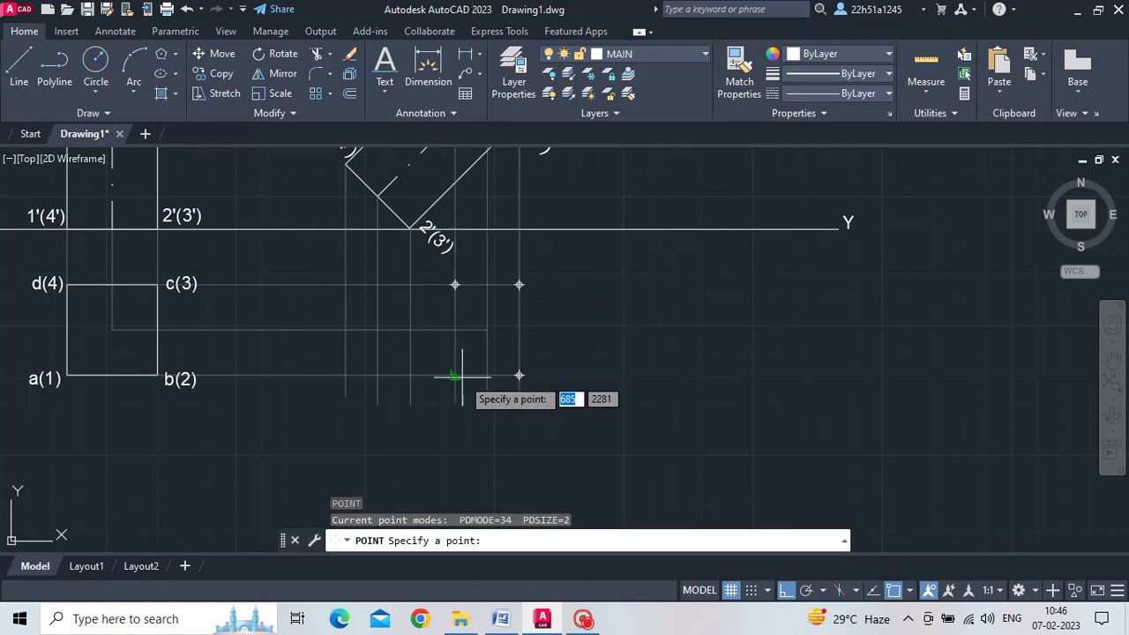
left_click(456, 375)
Place further points at the left projectors on the b(2) and c(3) lines.
key("Return")
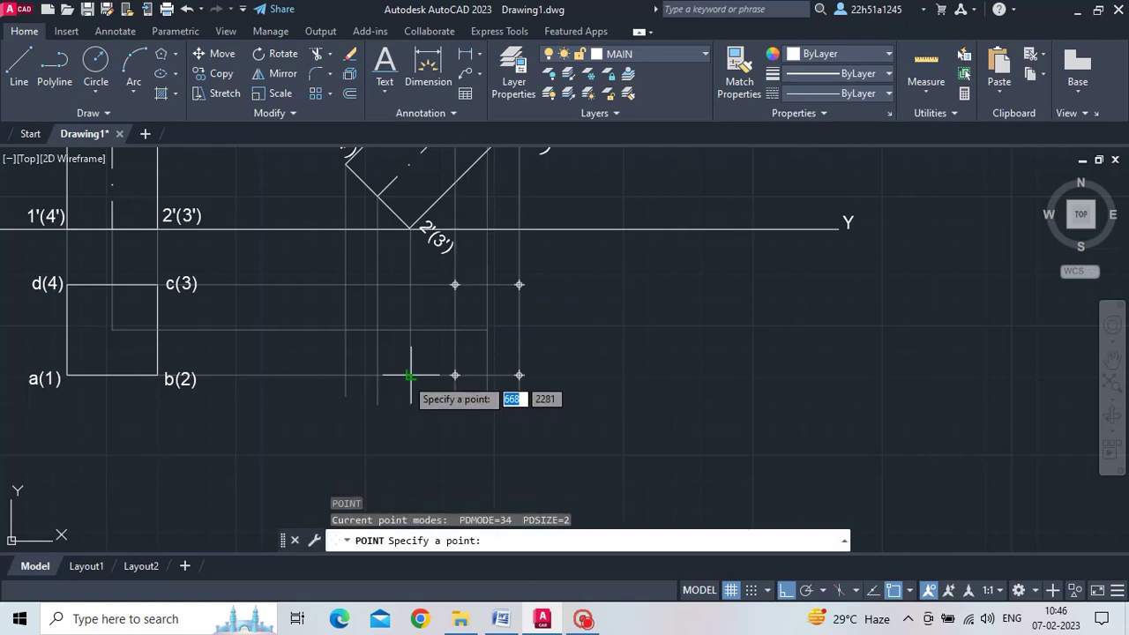
left_click(411, 375)
key("Return")
left_click(345, 375)
key("Return")
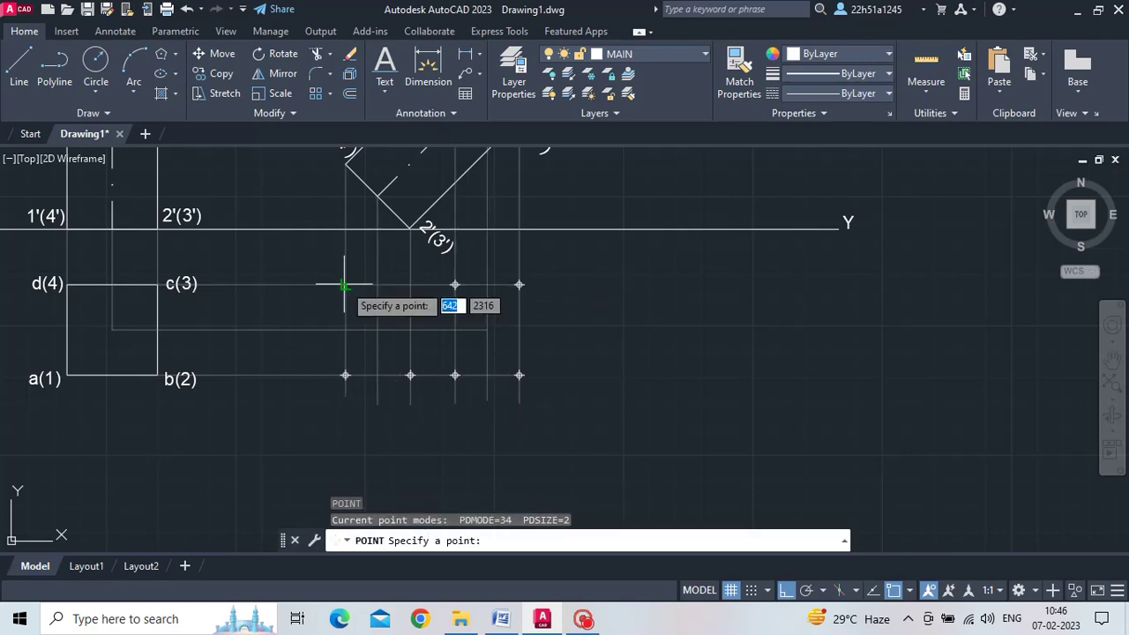
left_click(345, 285)
key("Return")
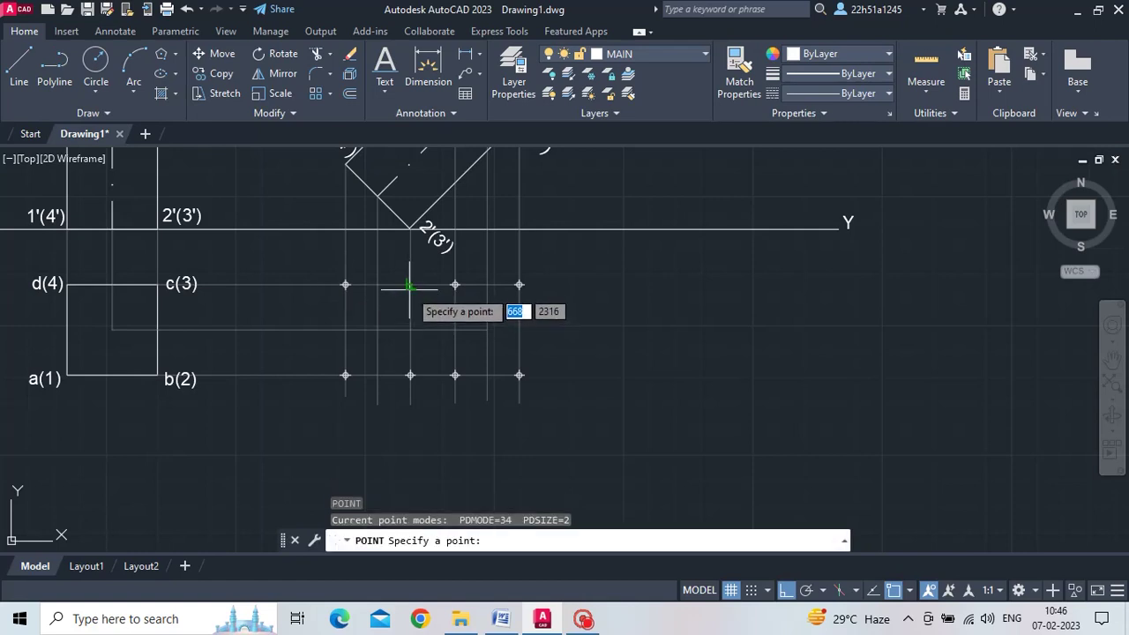
left_click(410, 285)
key("Escape")
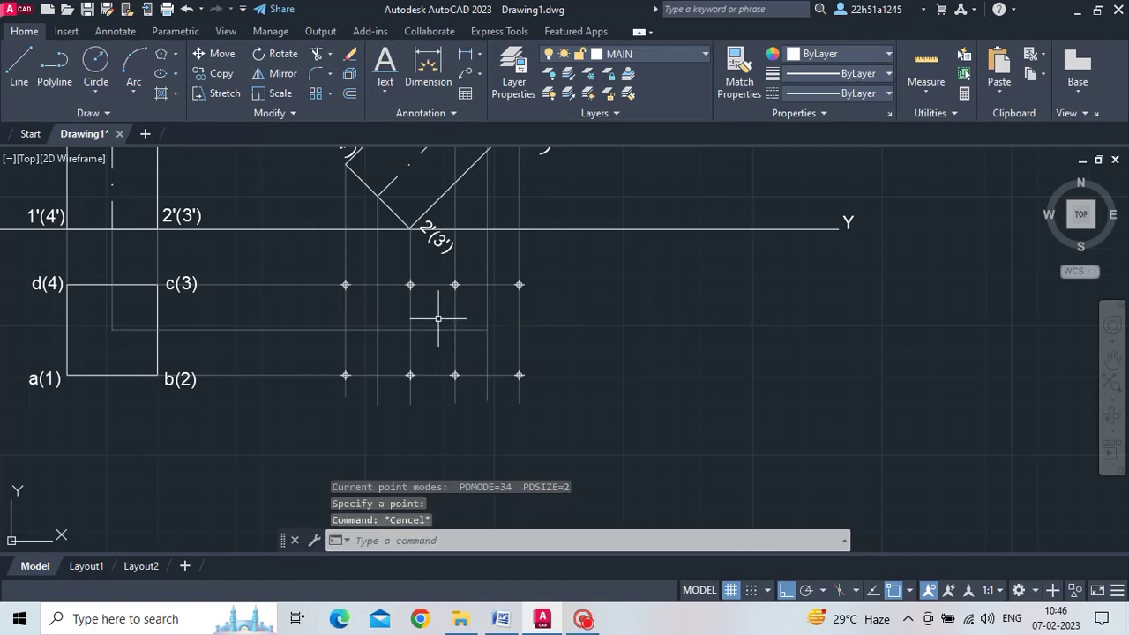
Draw the rectangular outline through the four outer points.
left_click(18, 63)
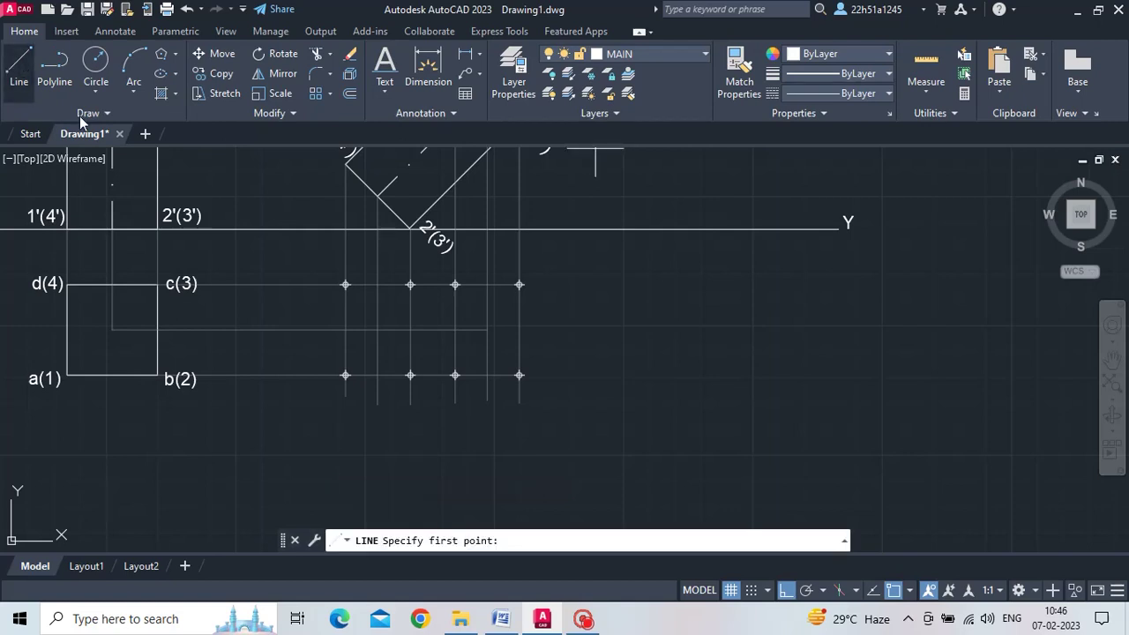
left_click(338, 284)
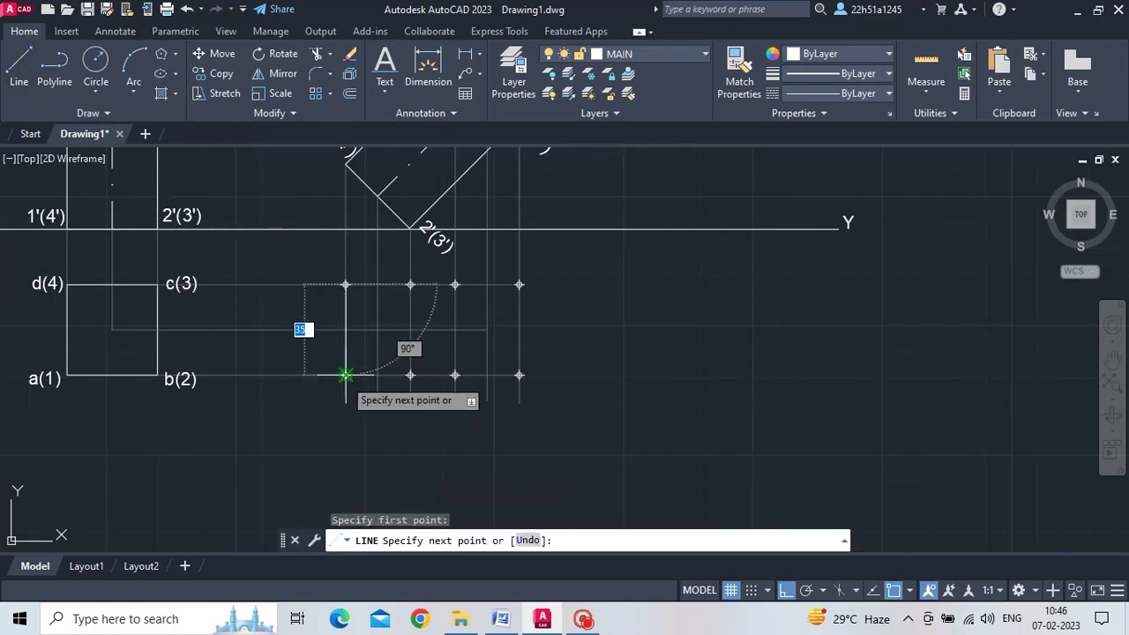
left_click(345, 375)
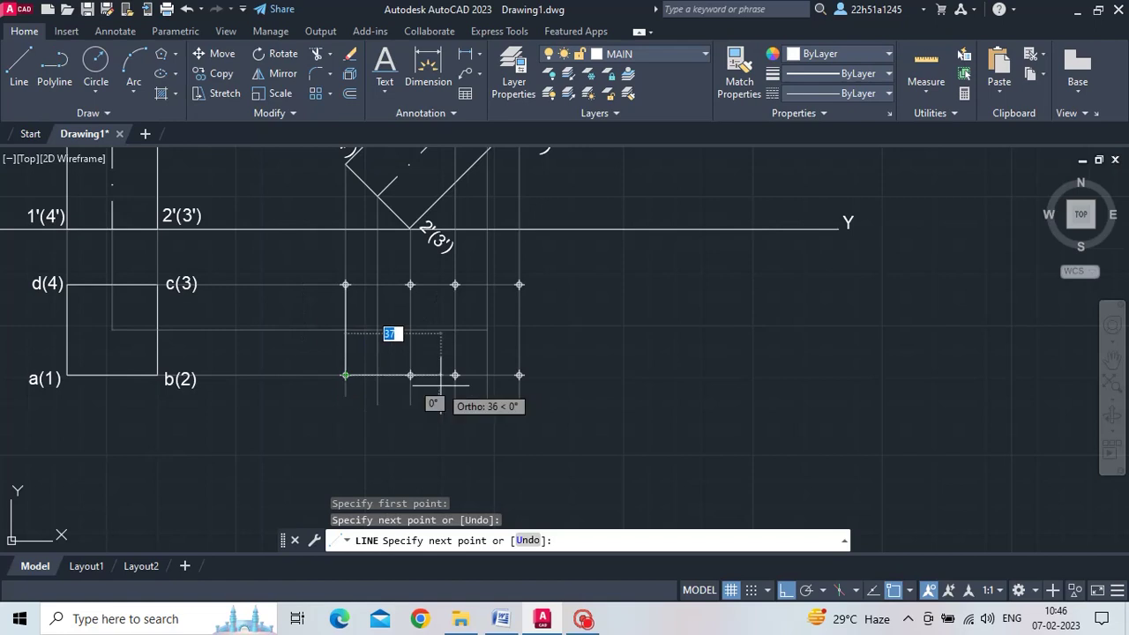
left_click(519, 375)
left_click(519, 285)
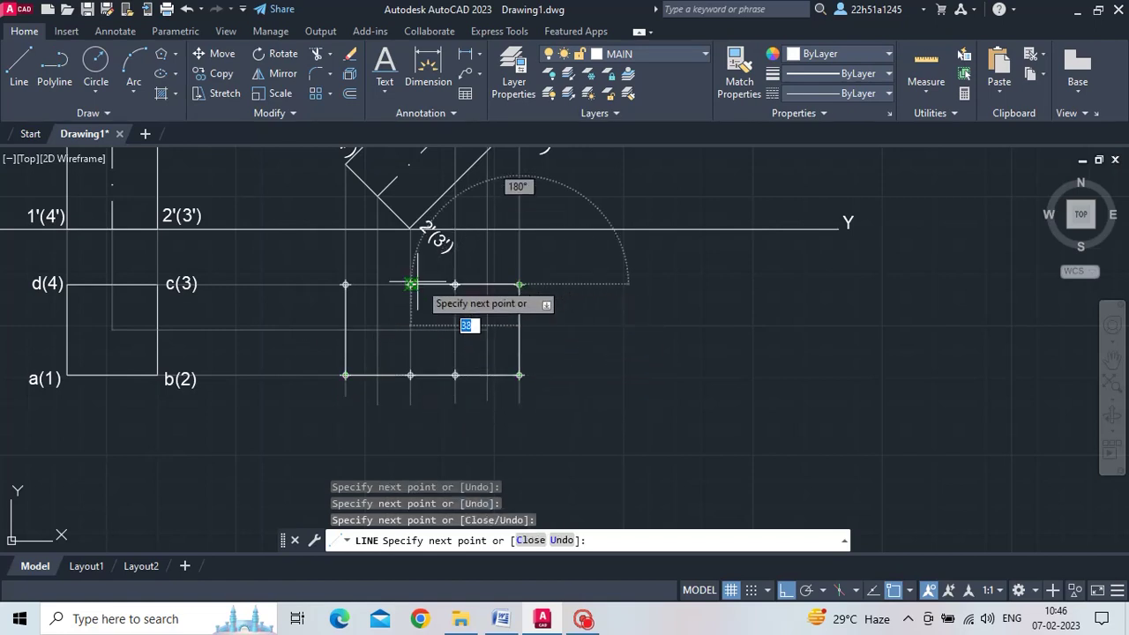
left_click(345, 285)
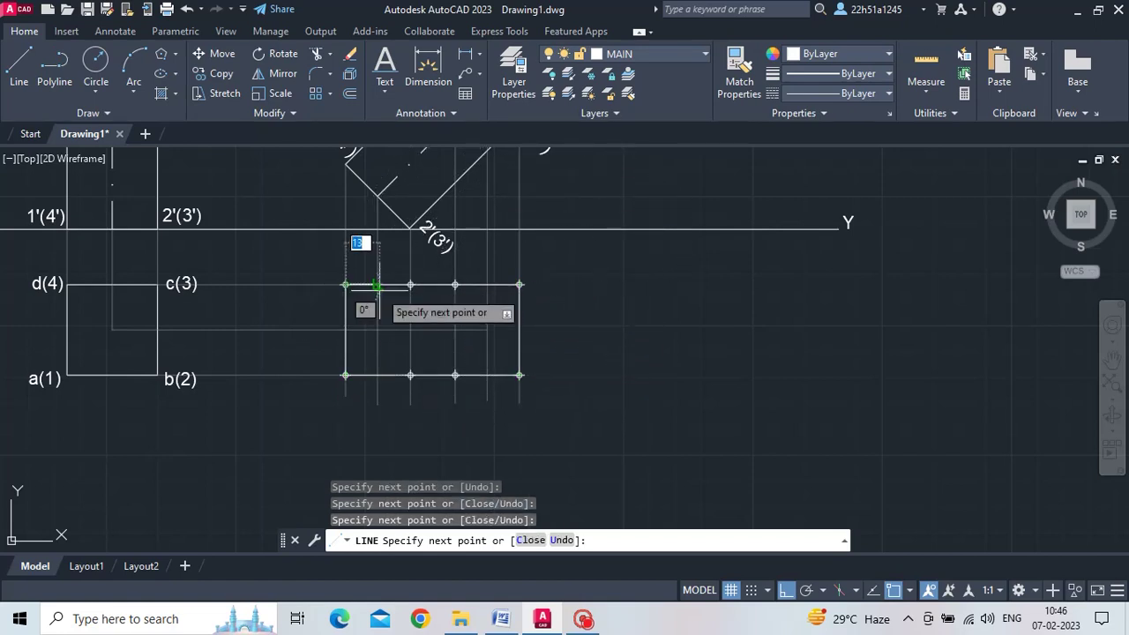
key("Escape")
Draw a vertical edge between the third top and bottom points.
key("Return")
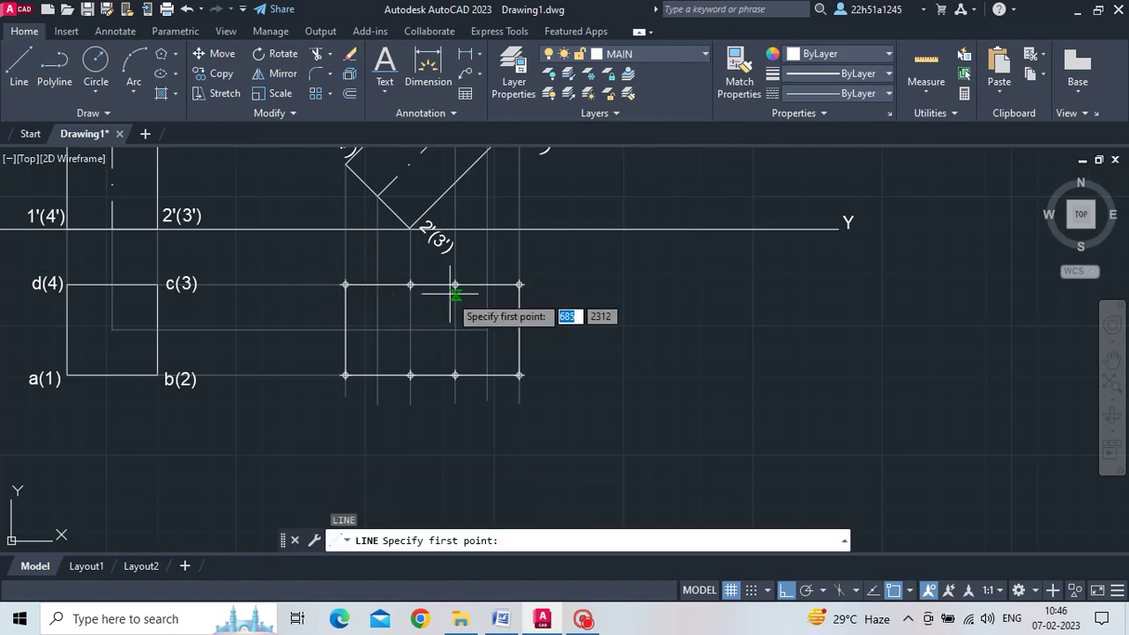
left_click(455, 285)
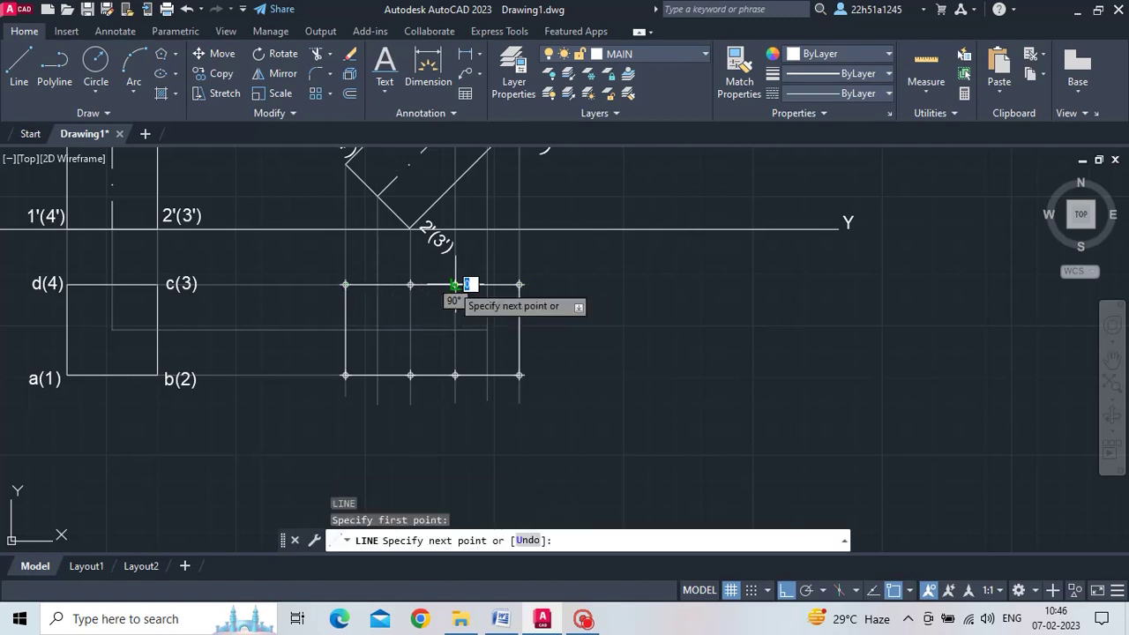
left_click(455, 375)
key("Return")
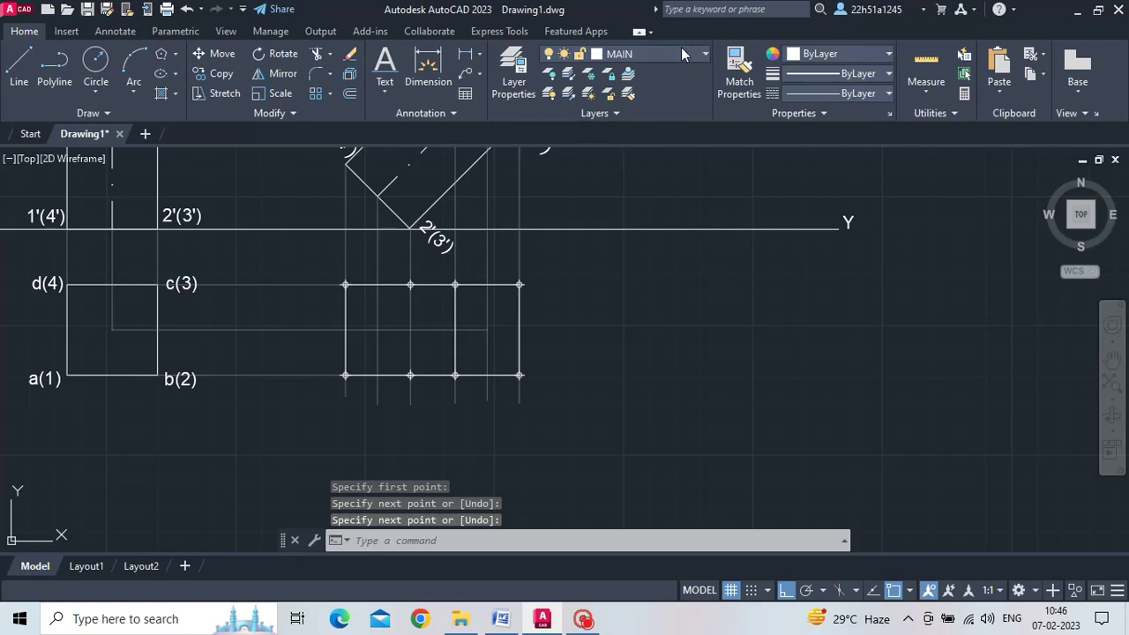
left_click(675, 51)
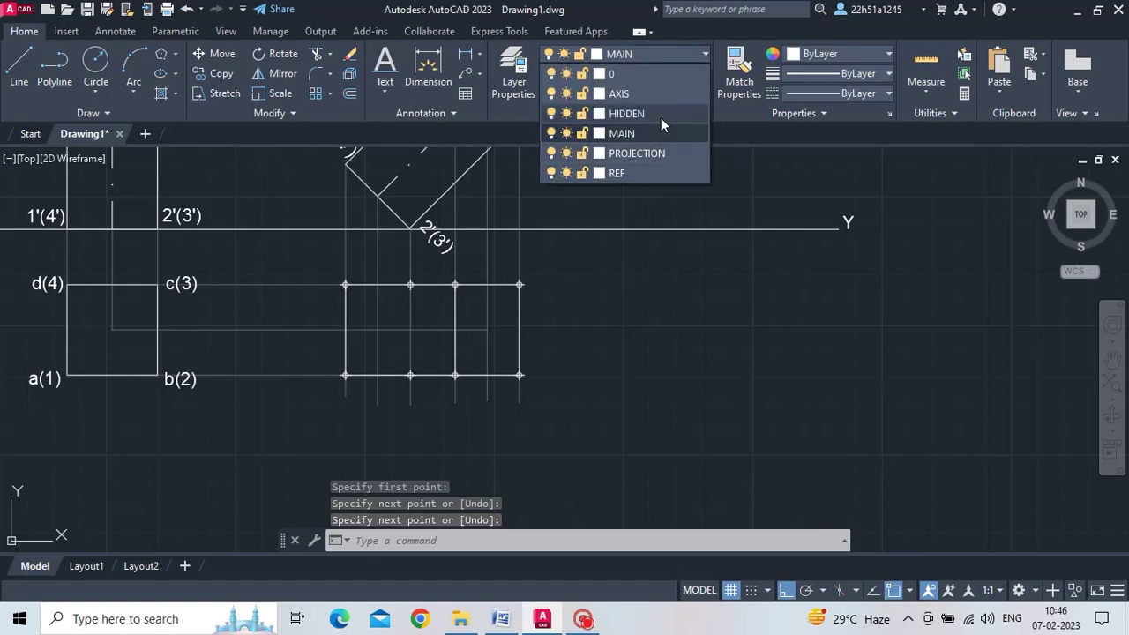
Make HIDDEN current and draw the hidden vertical edge through the second pair of points.
left_click(661, 117)
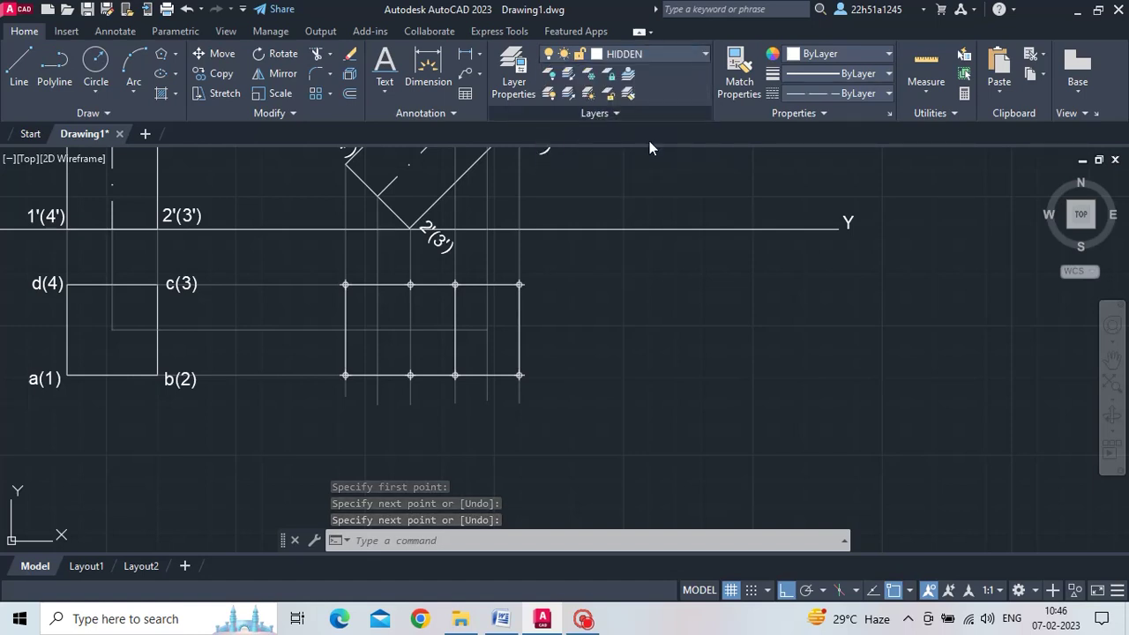
left_click(410, 285)
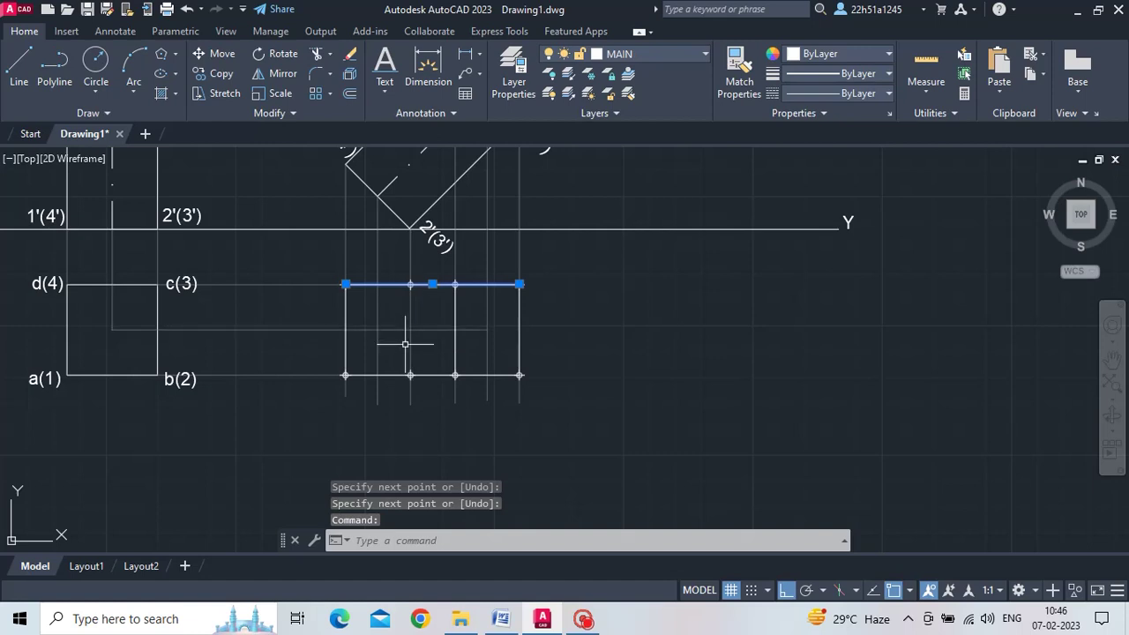
key("Escape")
left_click(20, 63)
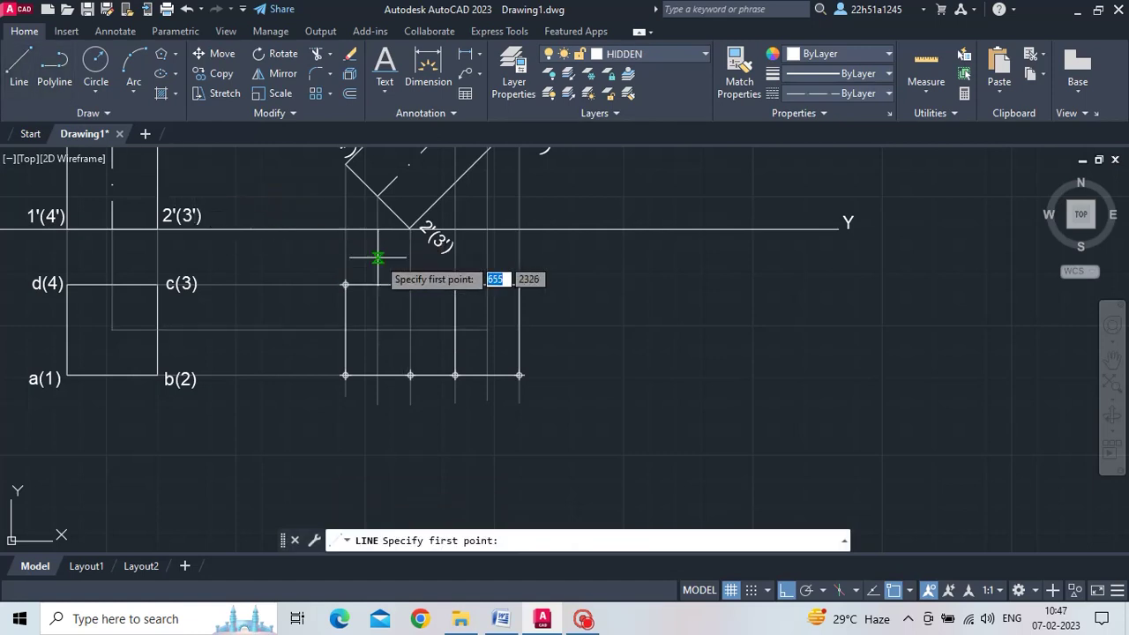
left_click(410, 285)
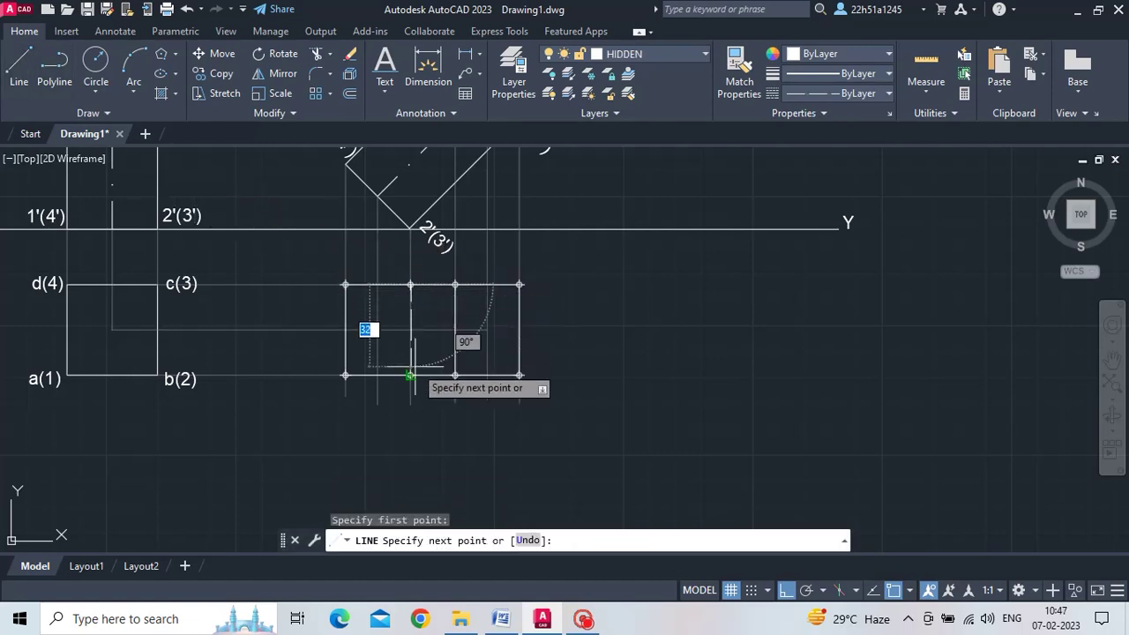
left_click(410, 375)
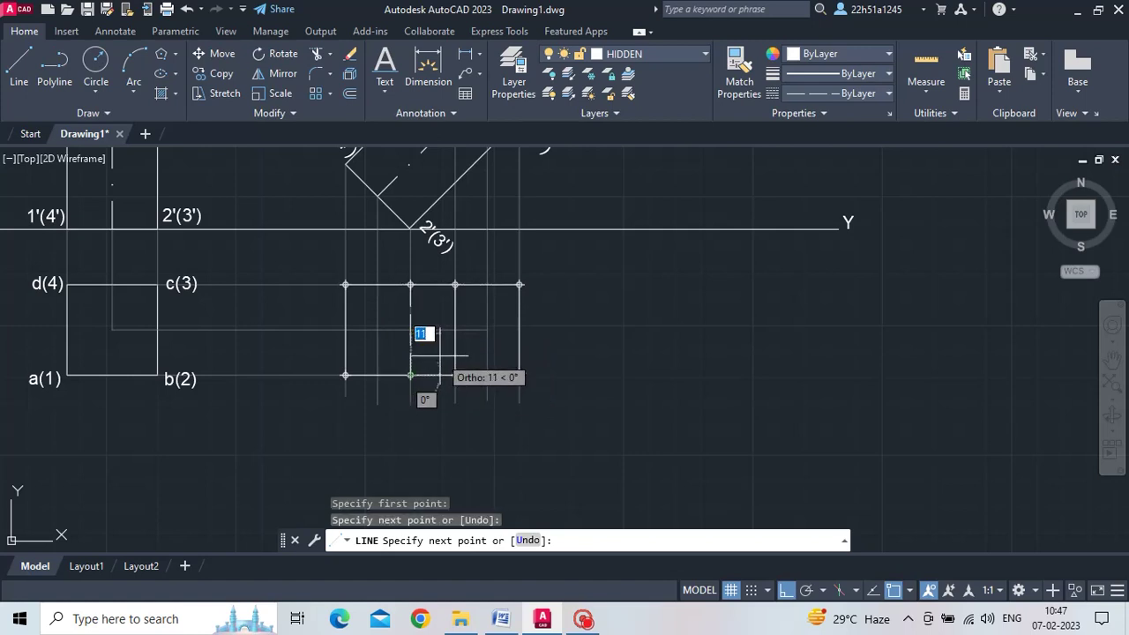
key("Escape")
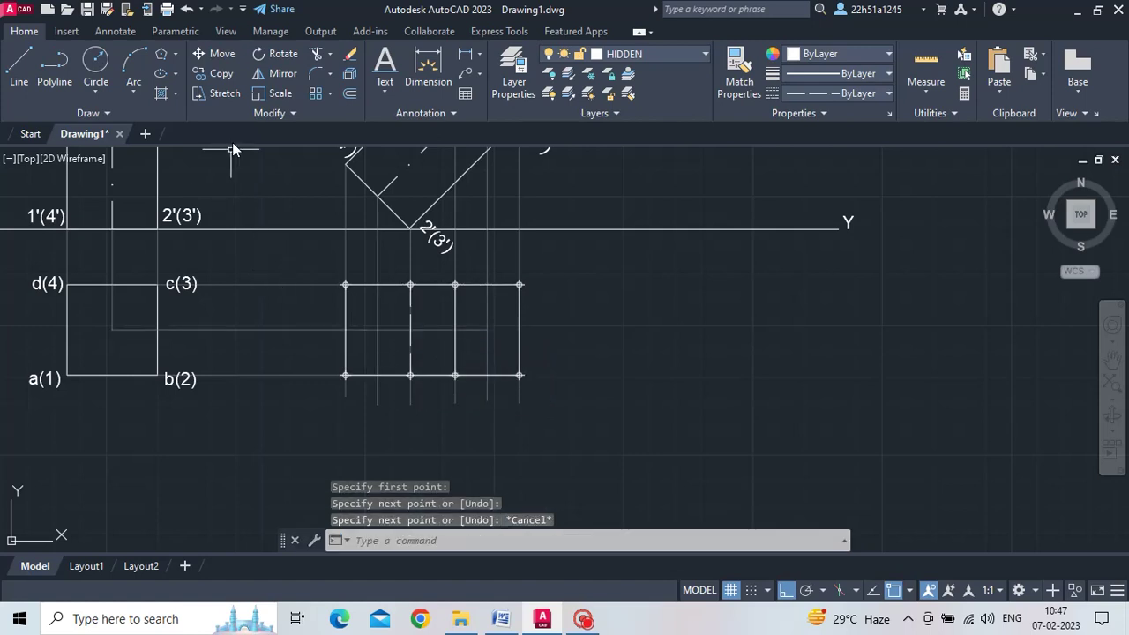
Switch to the AXIS layer and draw a horizontal centre line across the view.
left_click(650, 57)
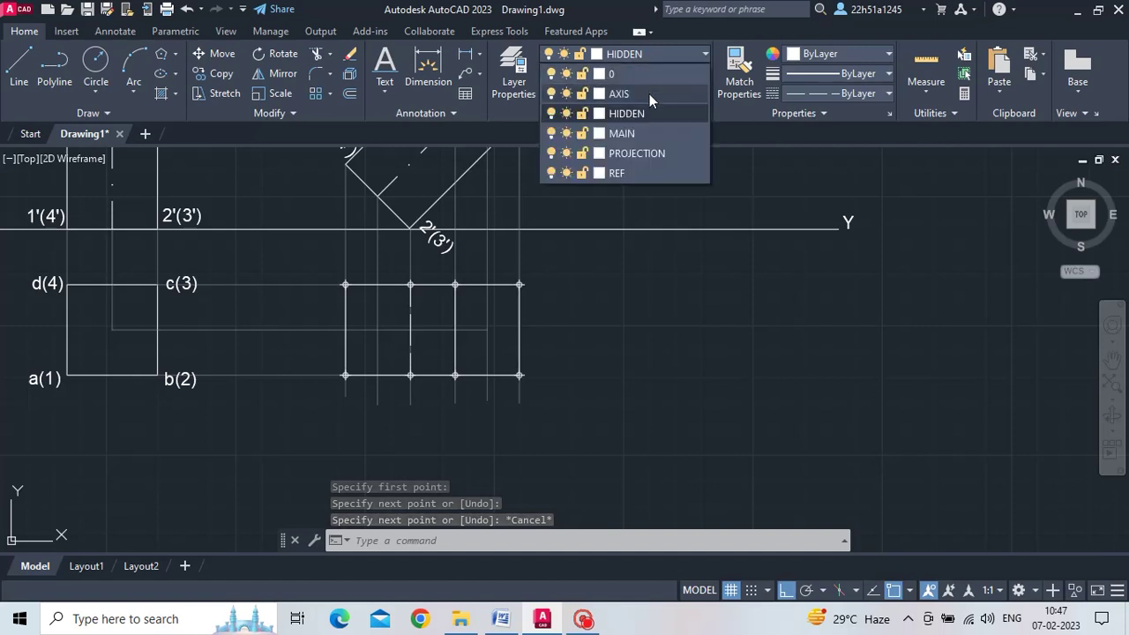
left_click(631, 95)
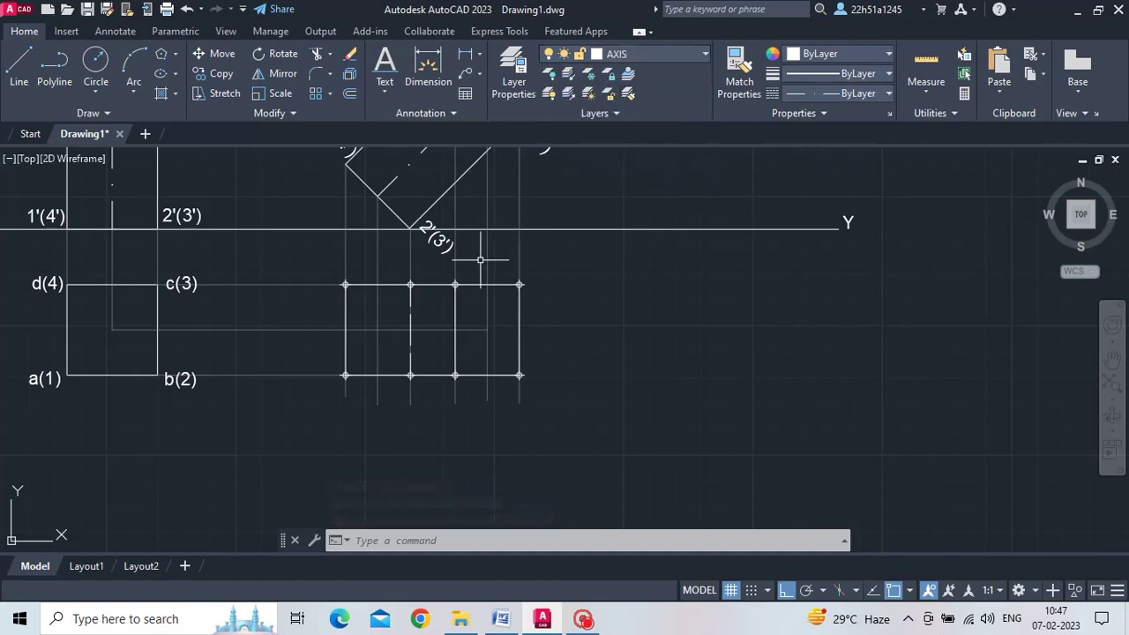
left_click(18, 66)
left_click(378, 329)
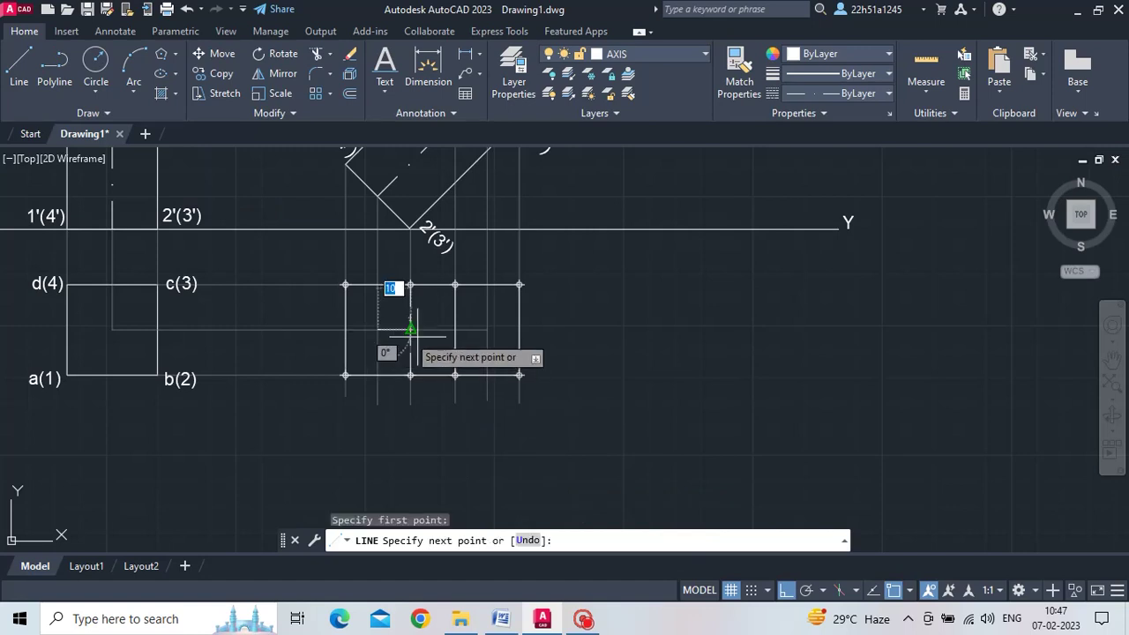
left_click(487, 330)
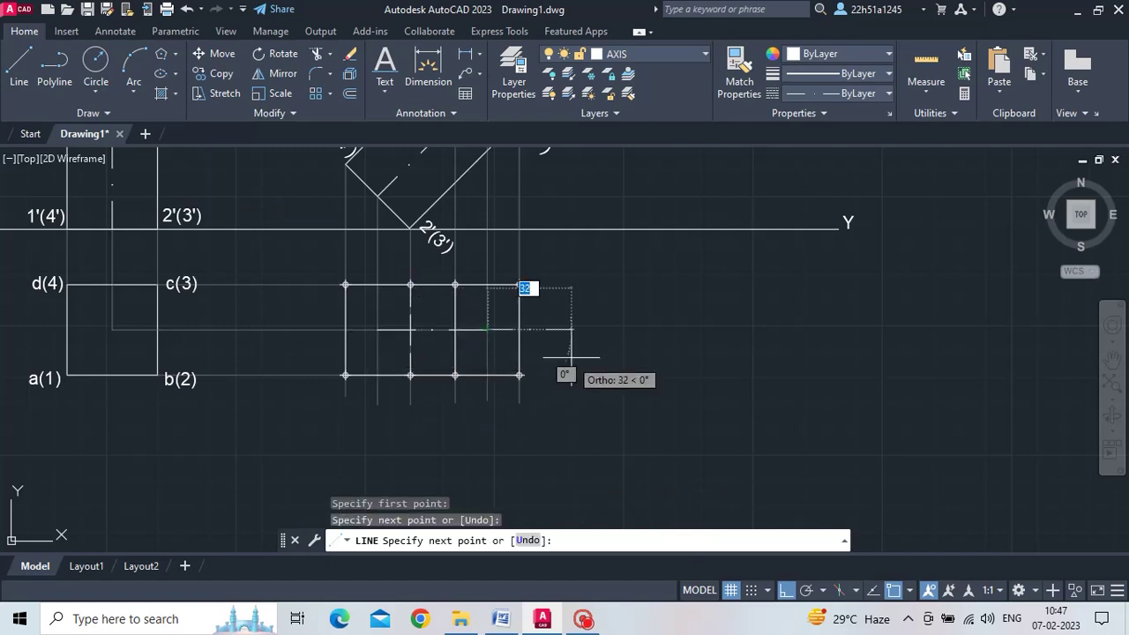
key("Escape")
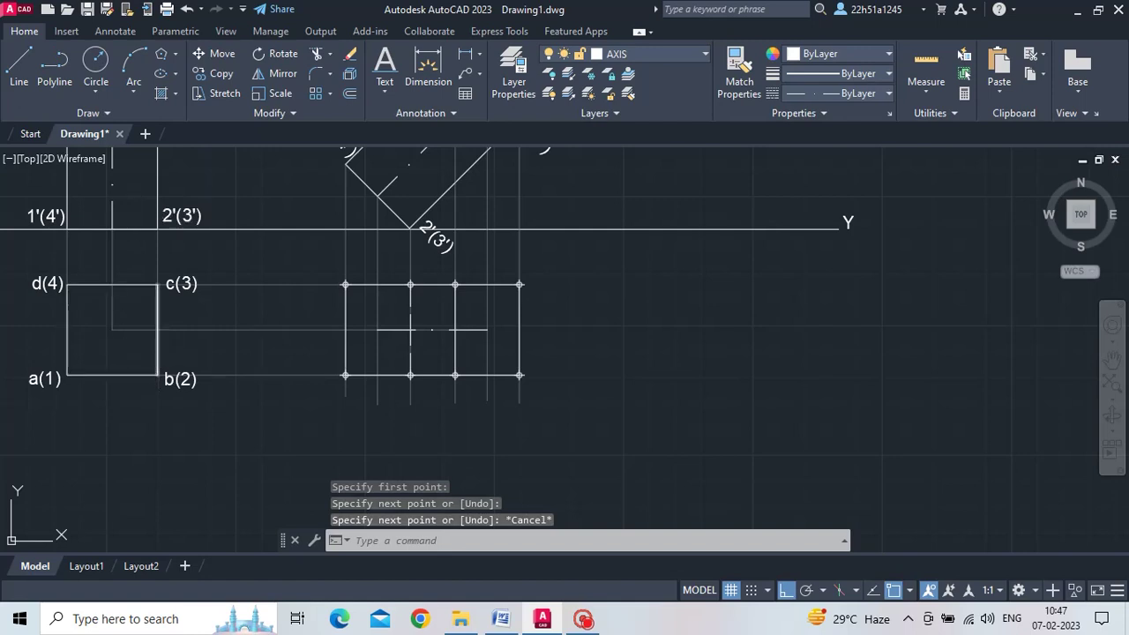
key("ctrl+v")
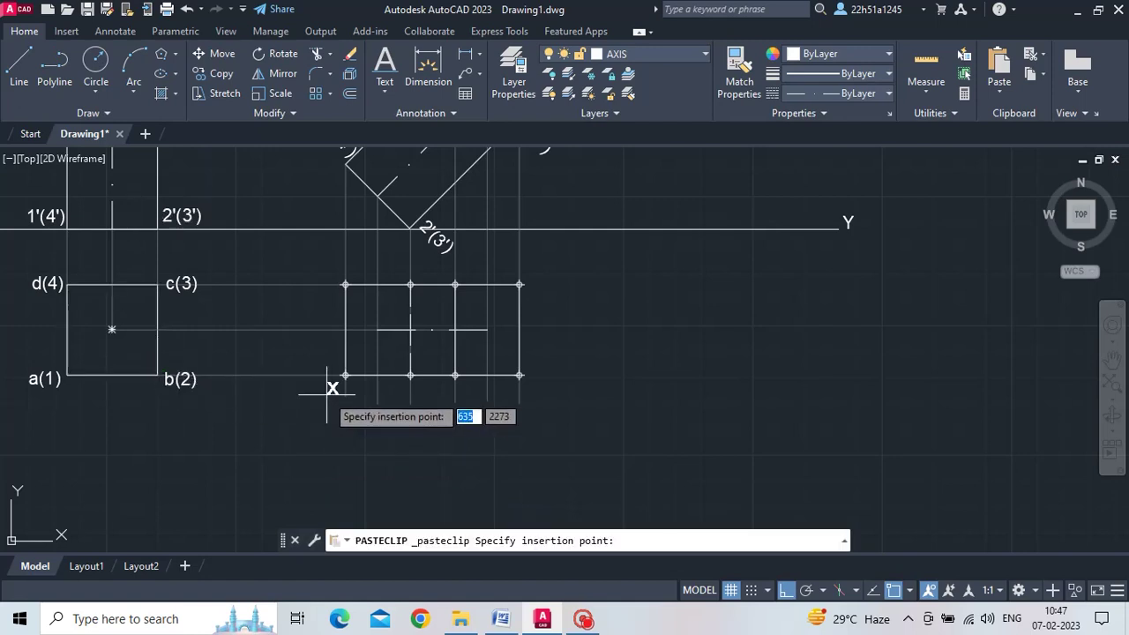
Paste X labels at the four bottom points of the view.
left_click(328, 404)
key("ctrl+v")
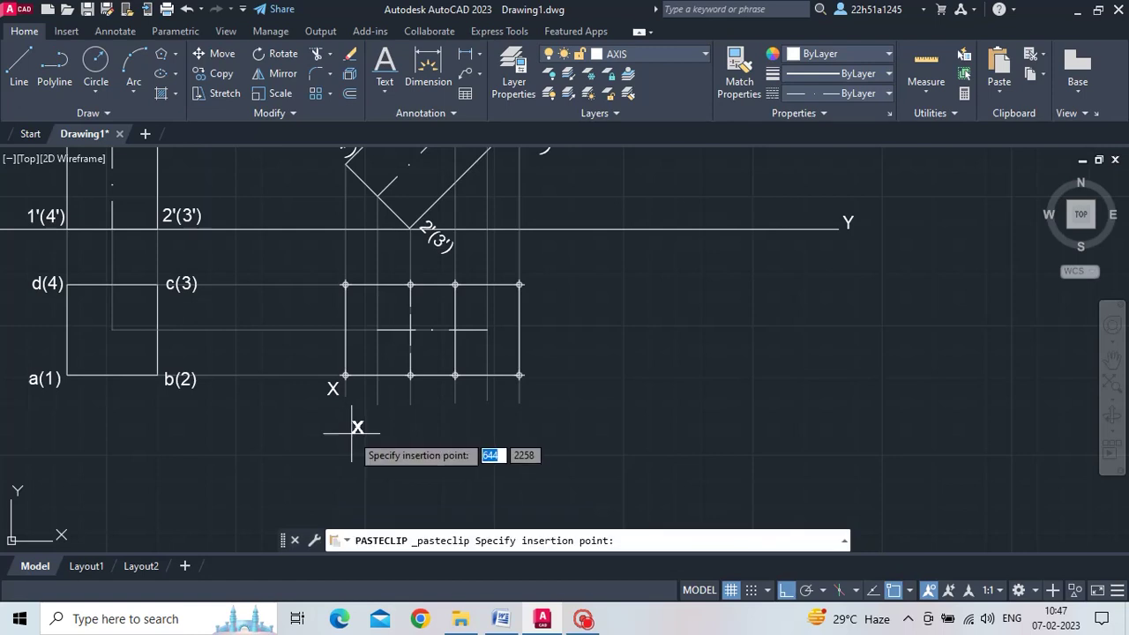
left_click(394, 394)
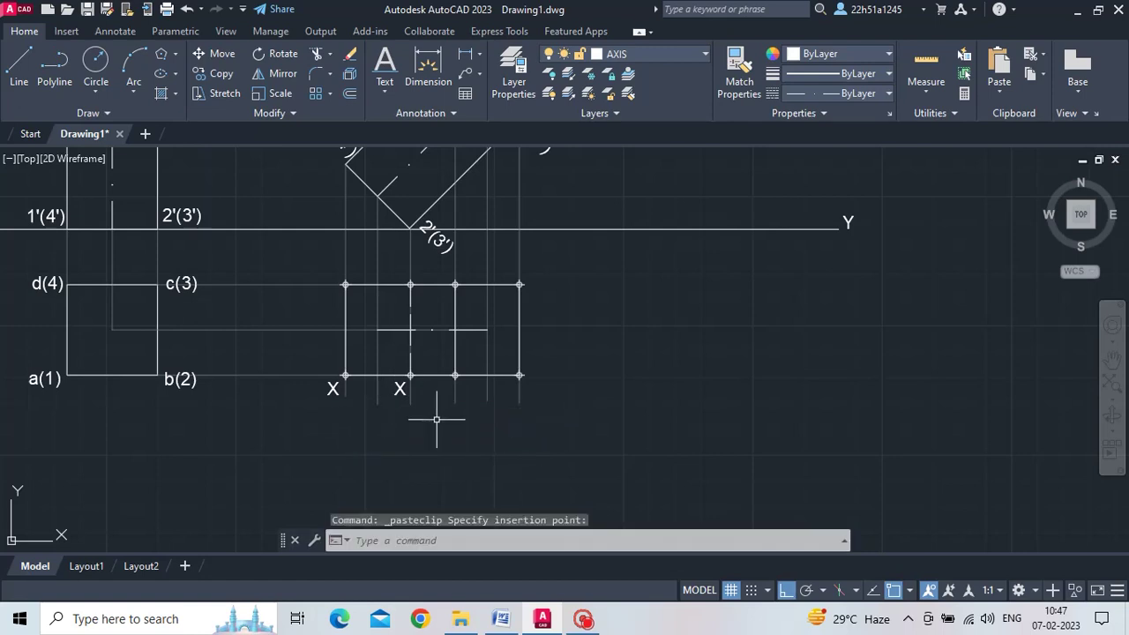
key("ctrl+v")
left_click(437, 395)
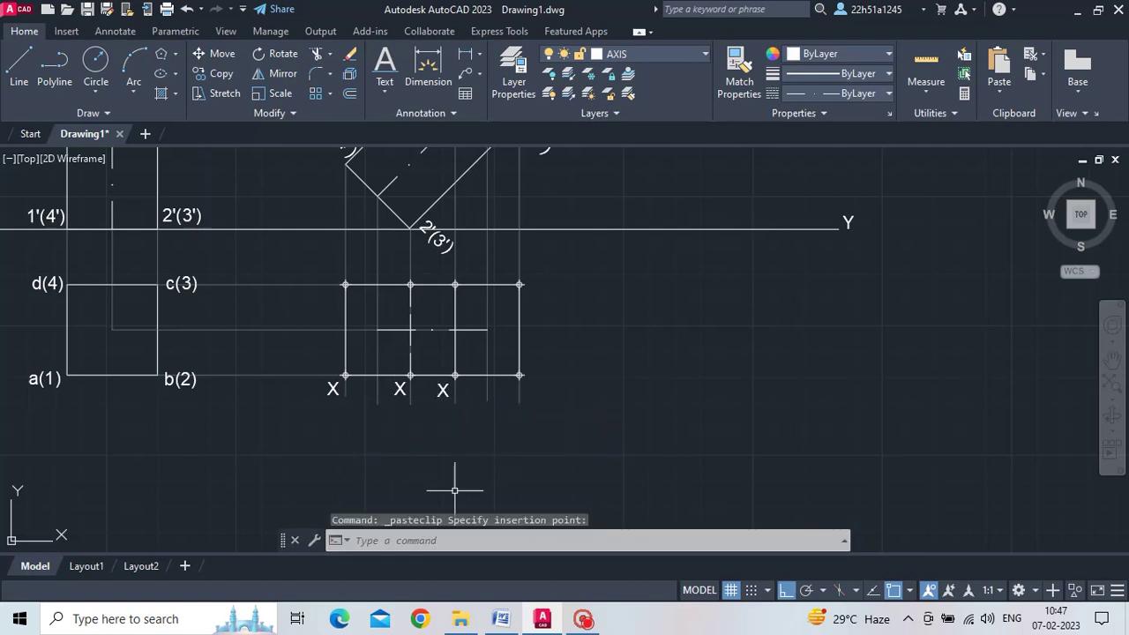
key("ctrl+v")
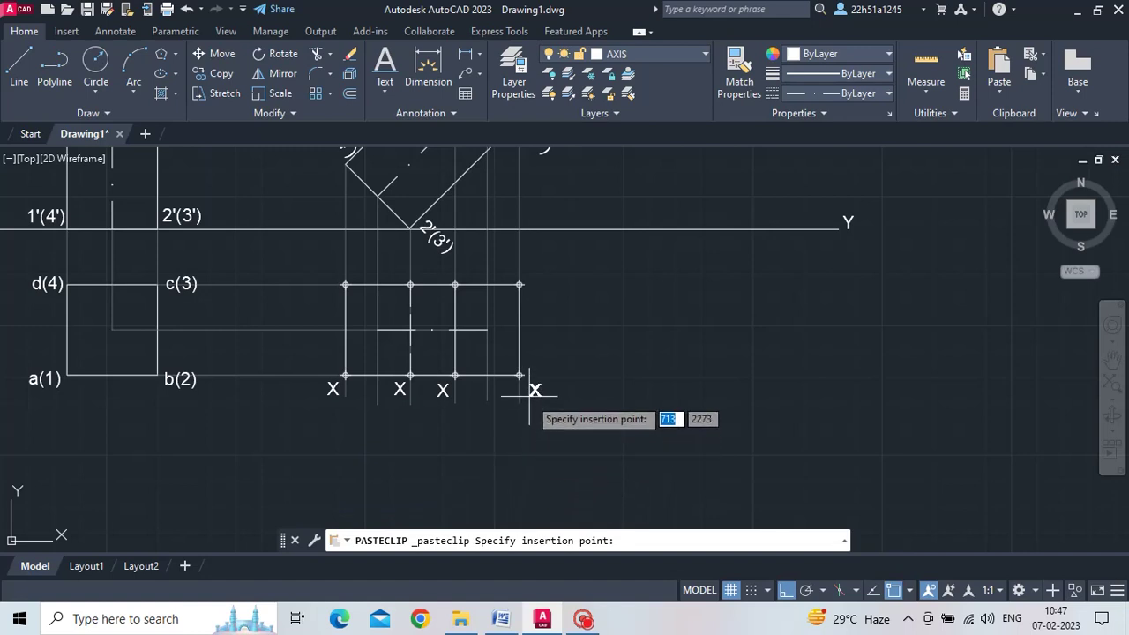
scroll(526, 394, "up", 2)
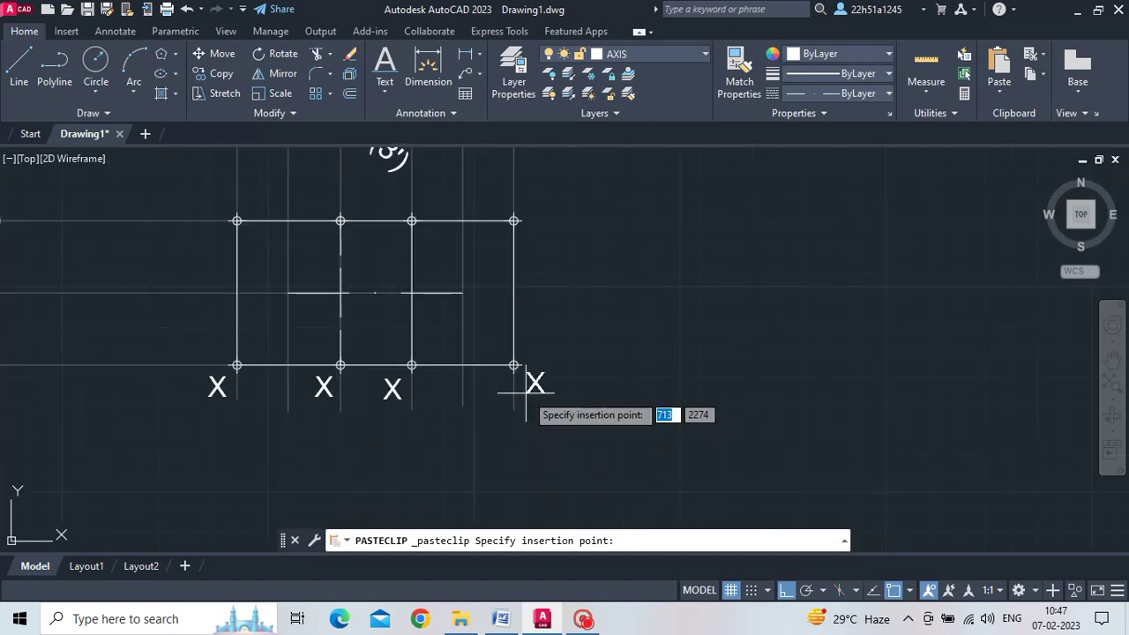
left_click(526, 393)
Paste X labels at the four top points and bring the whole view into sight.
key("ctrl+v")
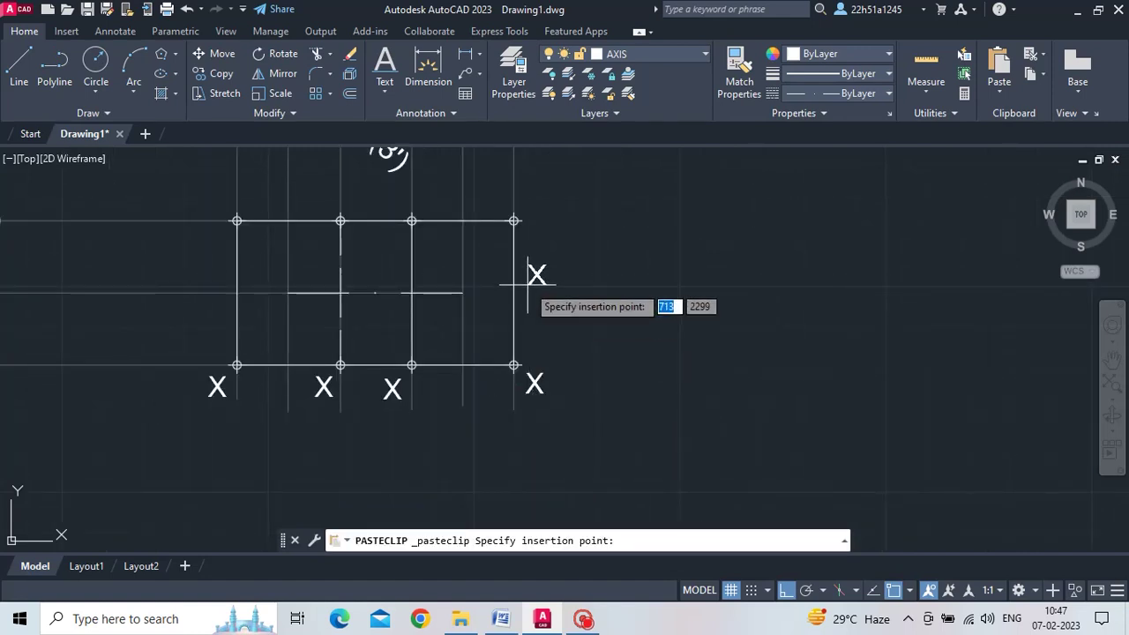
scroll(526, 219, "up", 3)
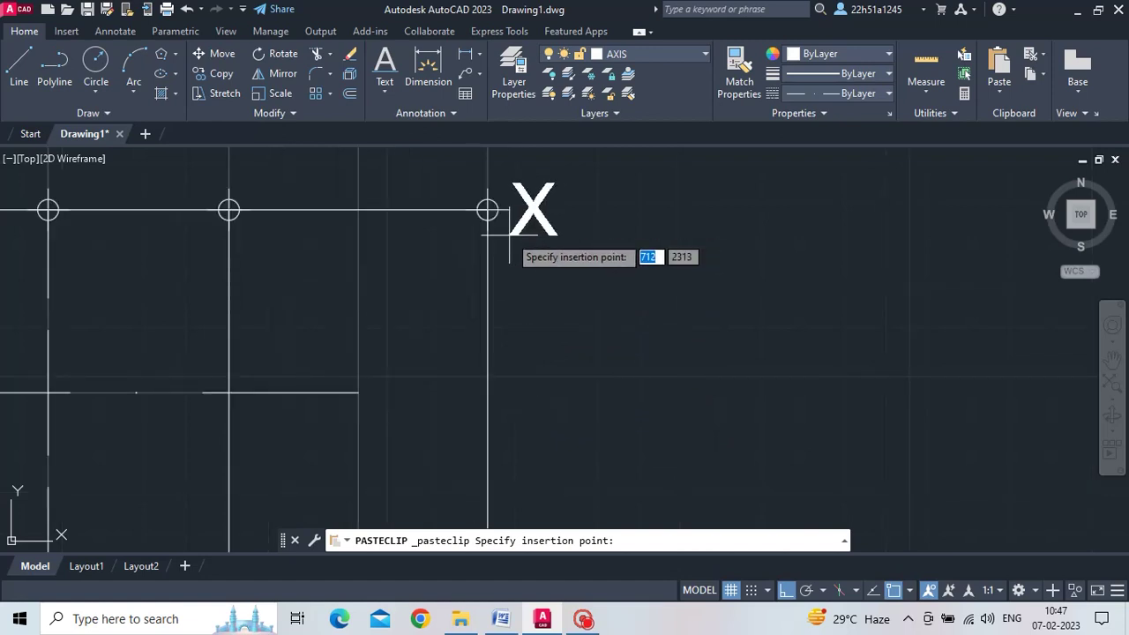
left_click(516, 223)
scroll(419, 346, "down", 3)
key("ctrl+v")
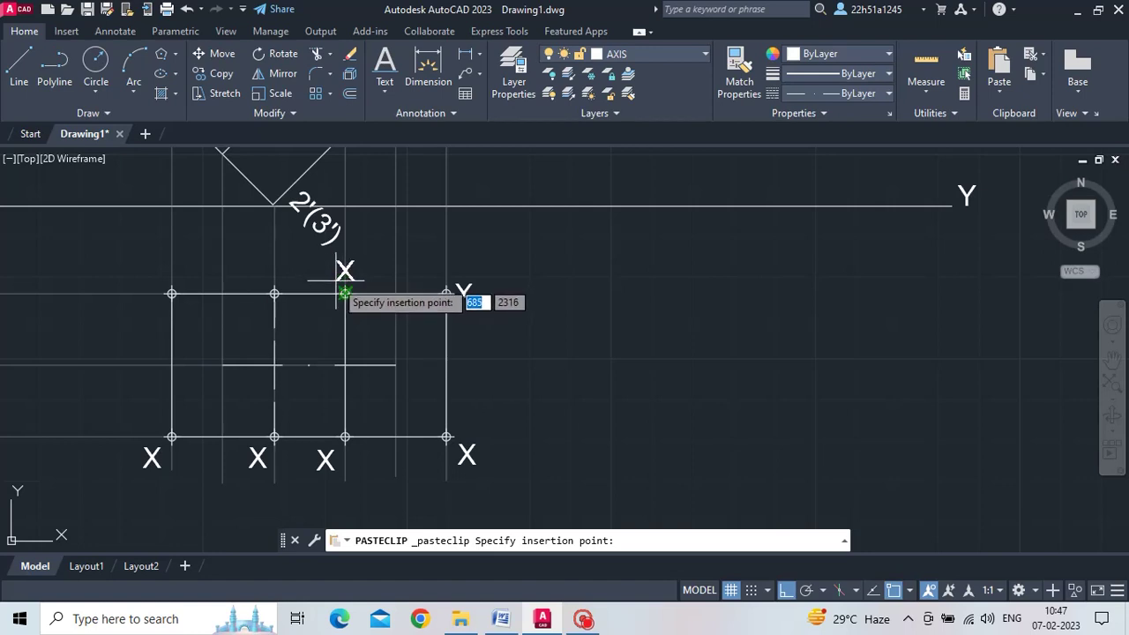
scroll(344, 292, "up", 2)
left_click(349, 300)
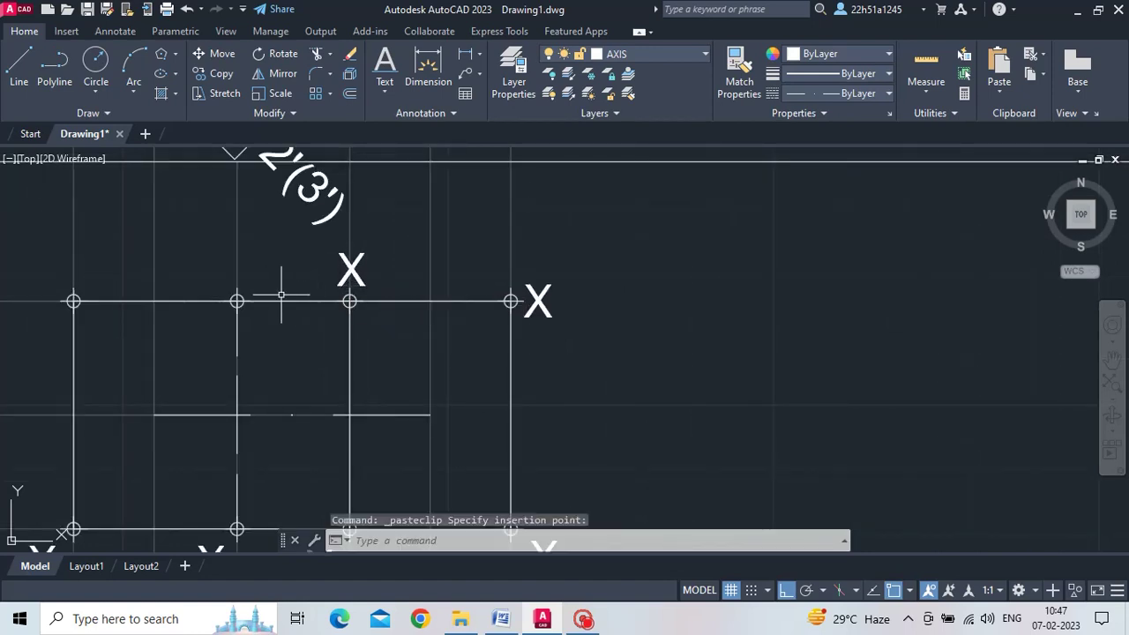
key("ctrl+v")
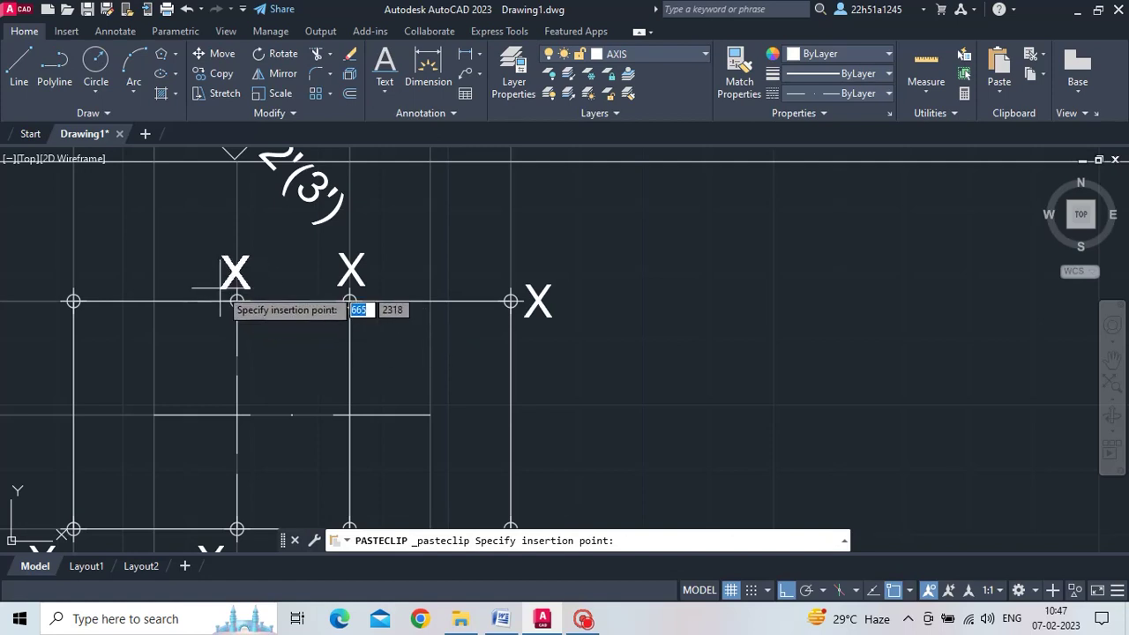
left_click(221, 287)
key("ctrl+v")
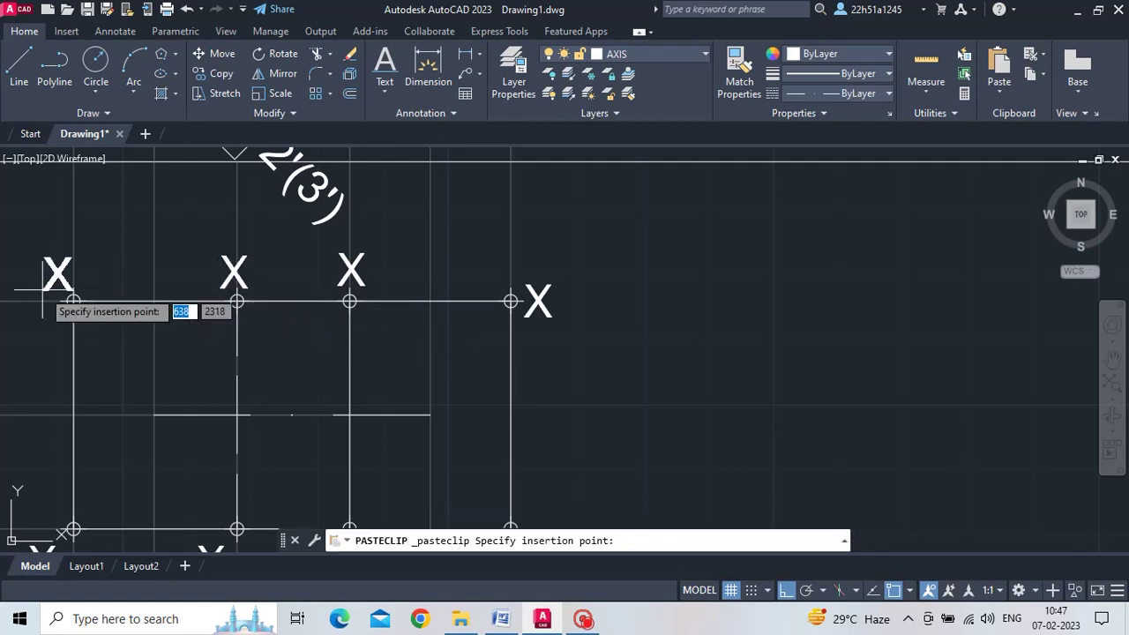
left_click(74, 300)
scroll(115, 319, "down", 2)
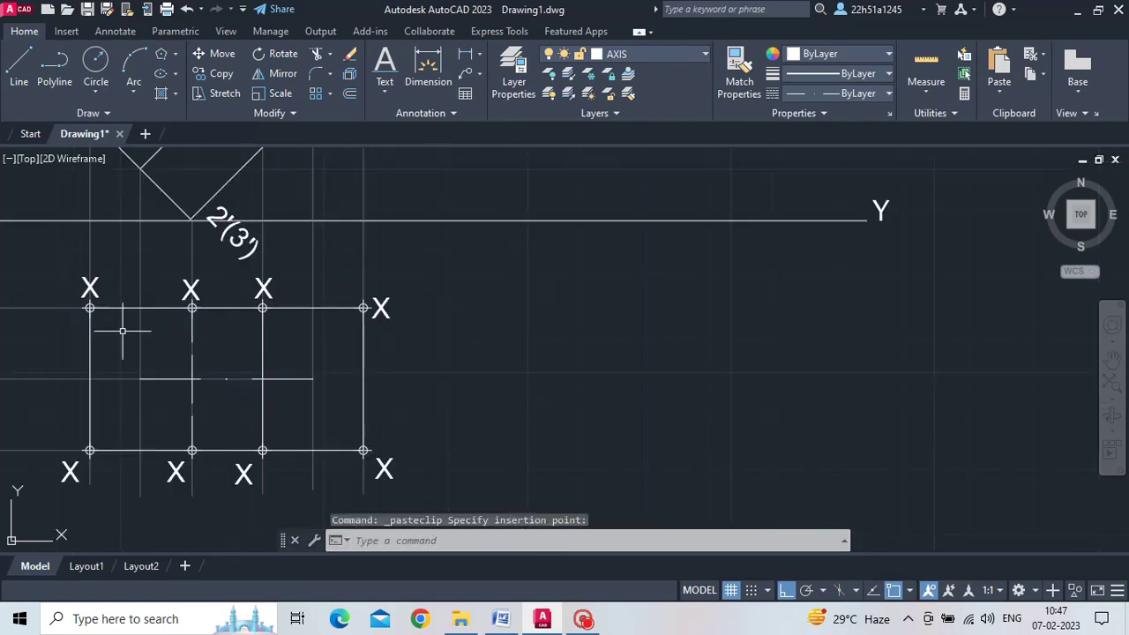
middle_click_drag(151, 399, 198, 366)
Relabel the first X placeholders as 1, 2, 3 and 4.
left_click(122, 437)
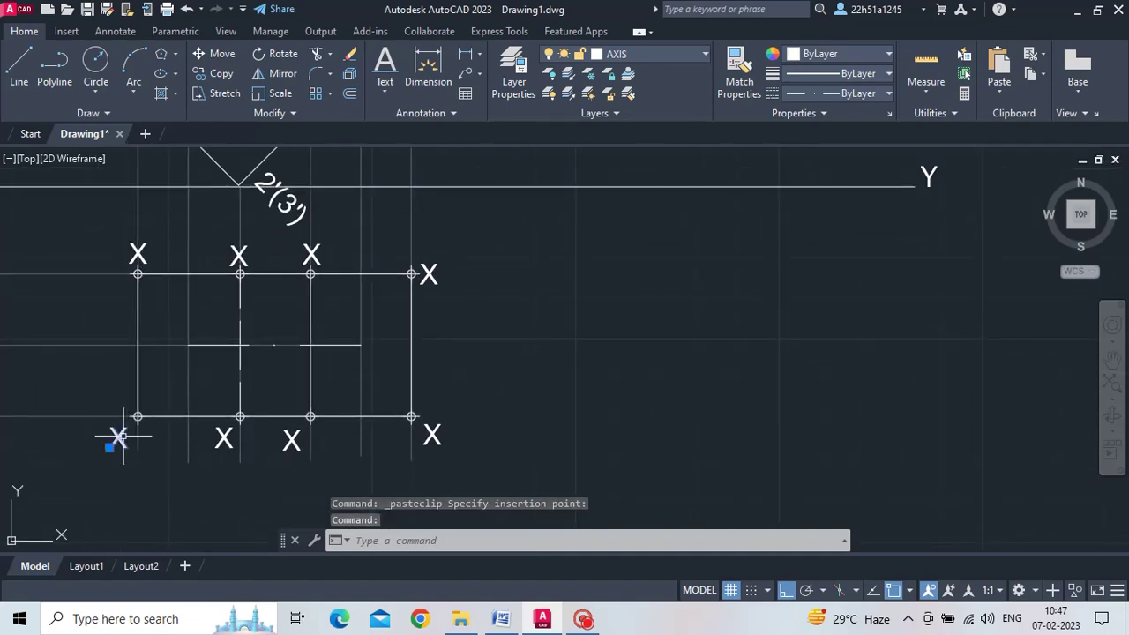
double_click(124, 437)
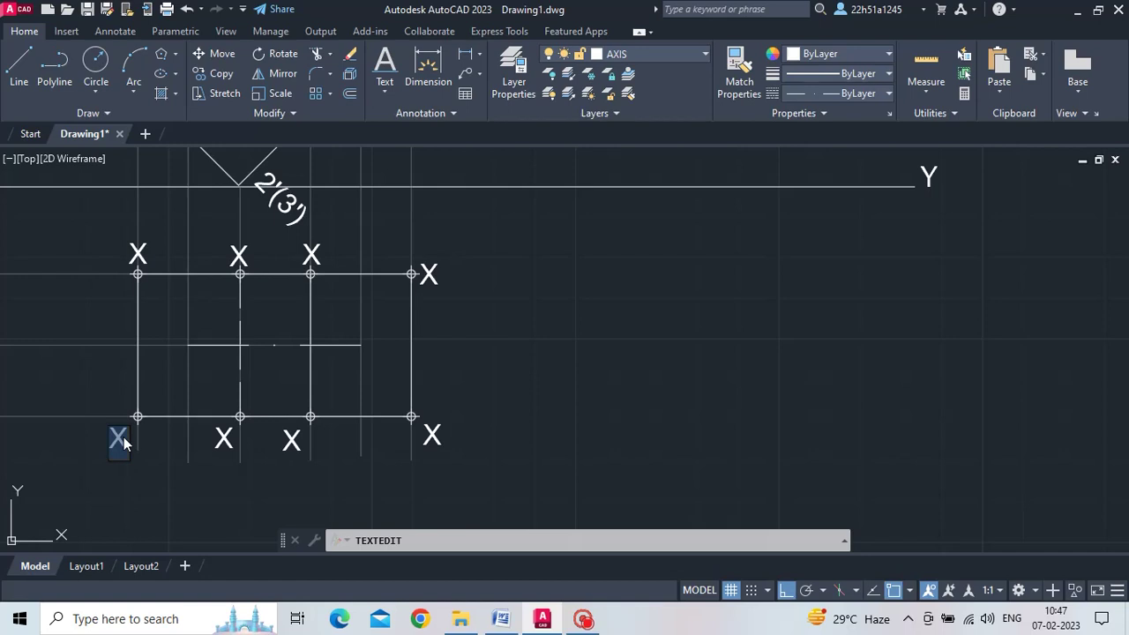
type("1")
type(",")
key("Return")
left_click(224, 439)
type("2,")
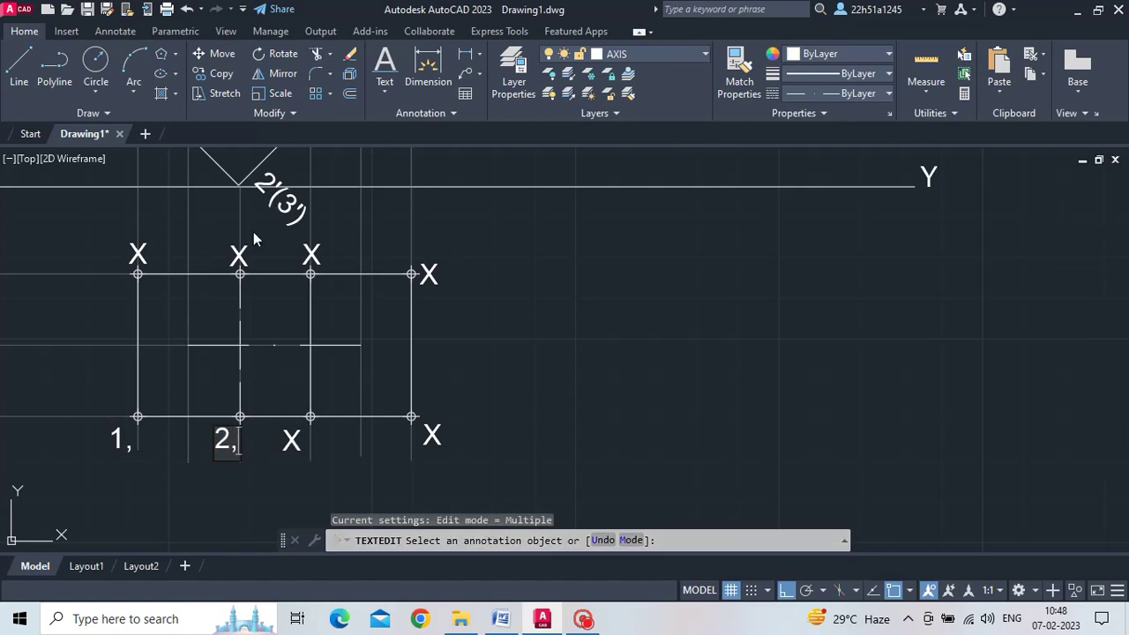
key("Return")
left_click(240, 255)
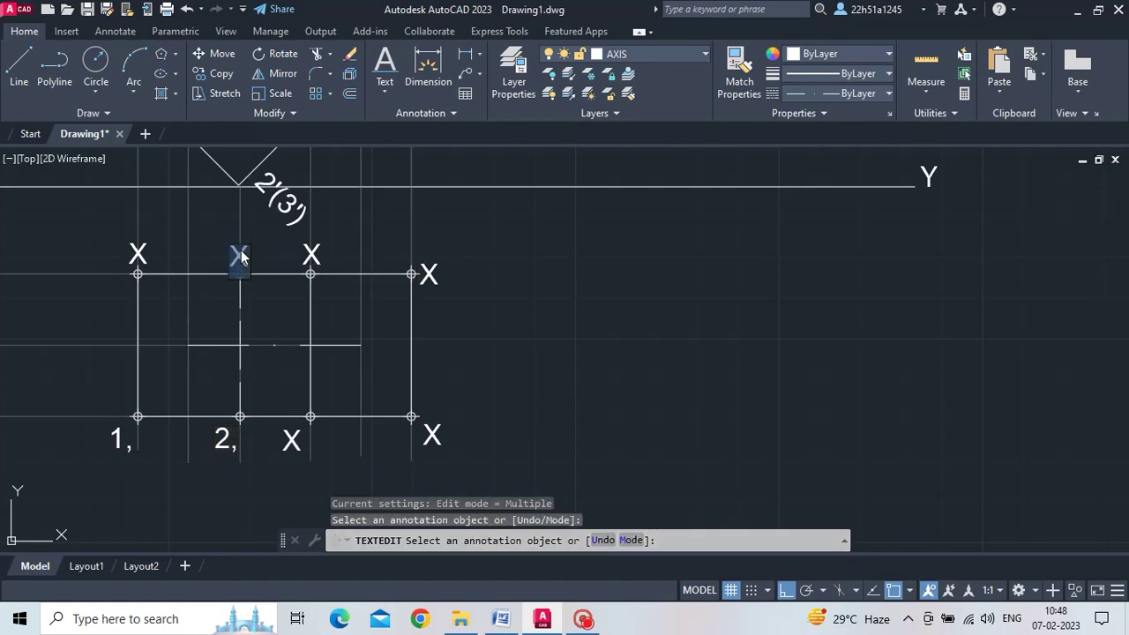
type("3")
type(",")
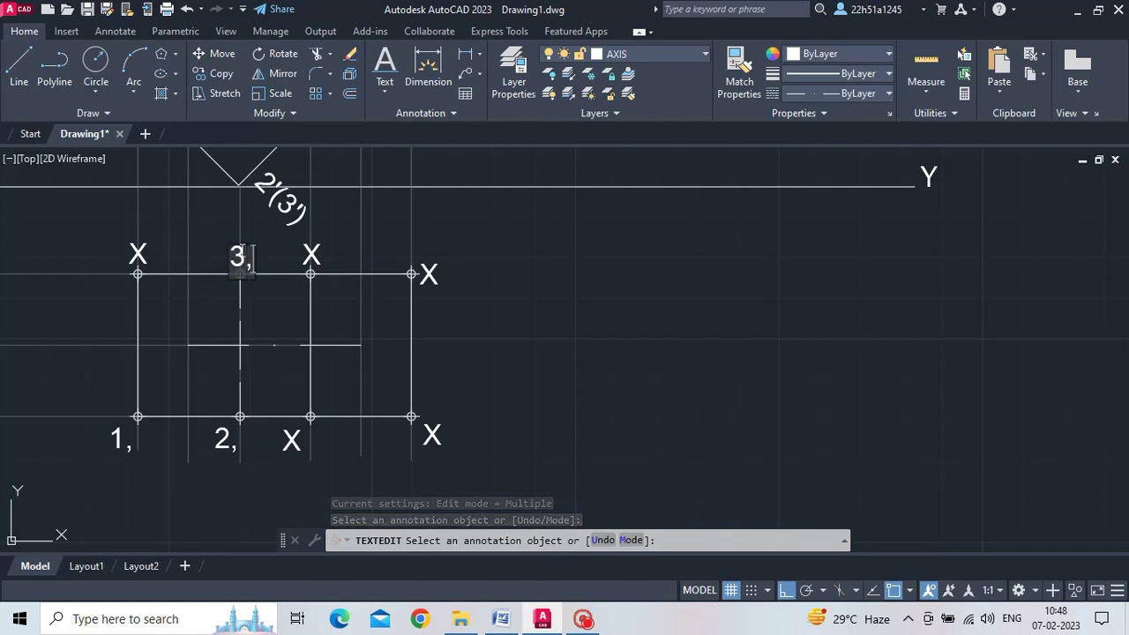
left_click(136, 255)
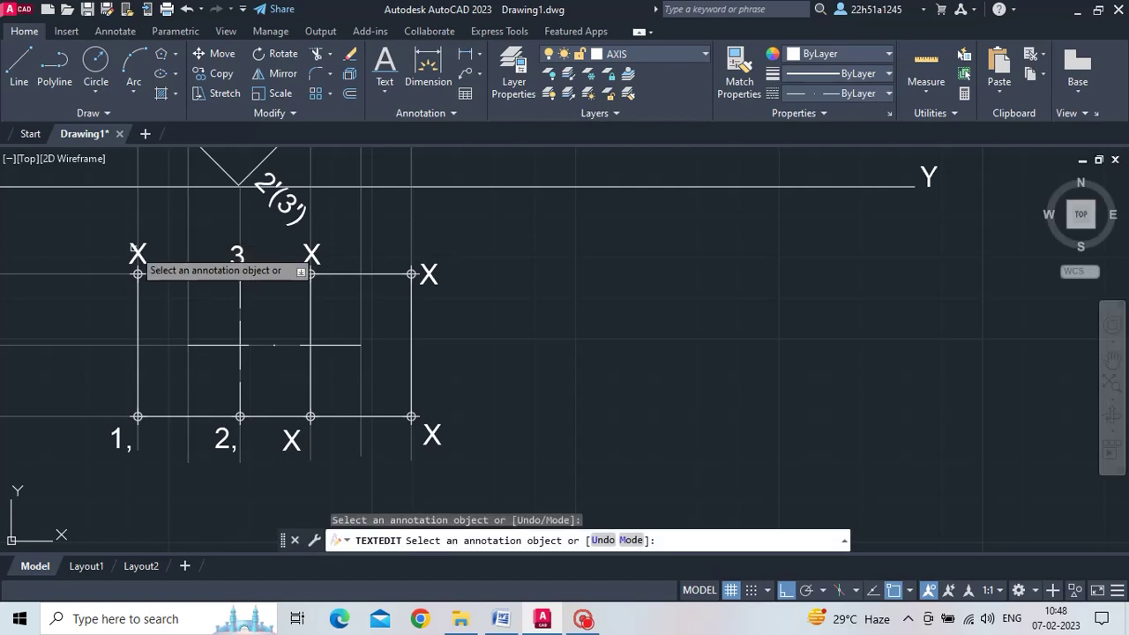
type("4,")
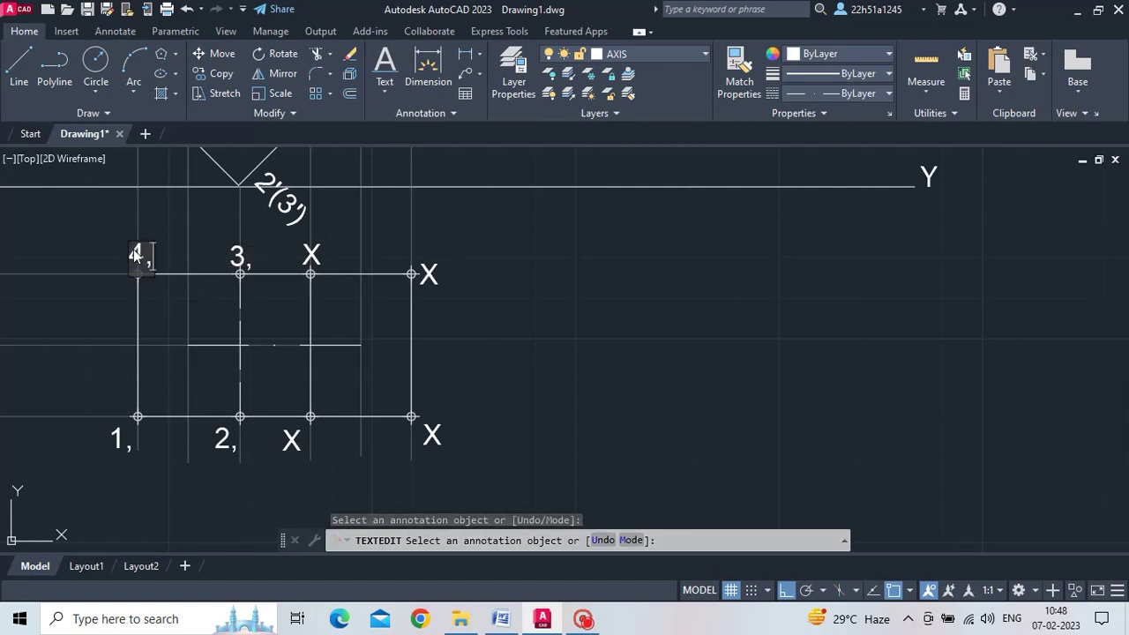
Relabel the remaining placeholders as a1, b1, c1 and d1.
left_click(297, 443)
type("a")
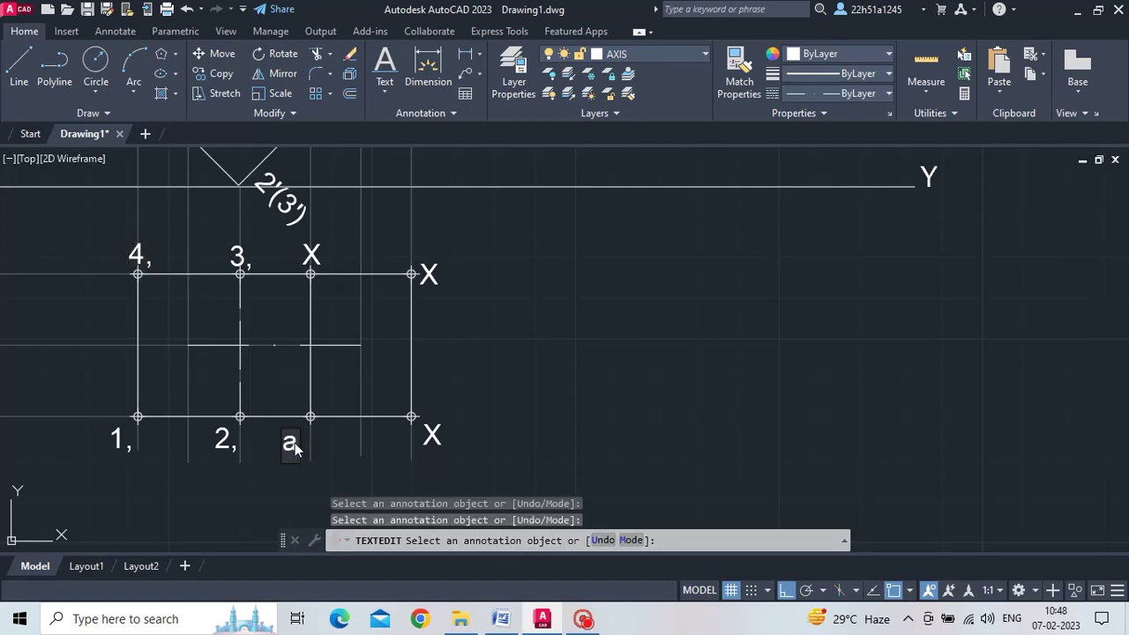
type("1")
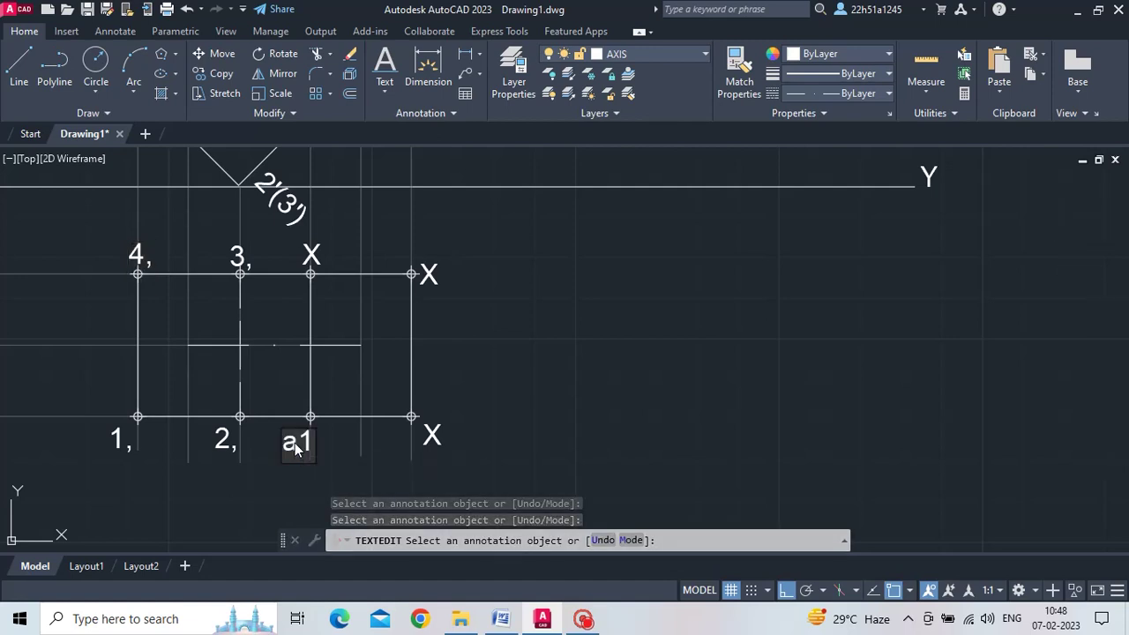
left_click(434, 444)
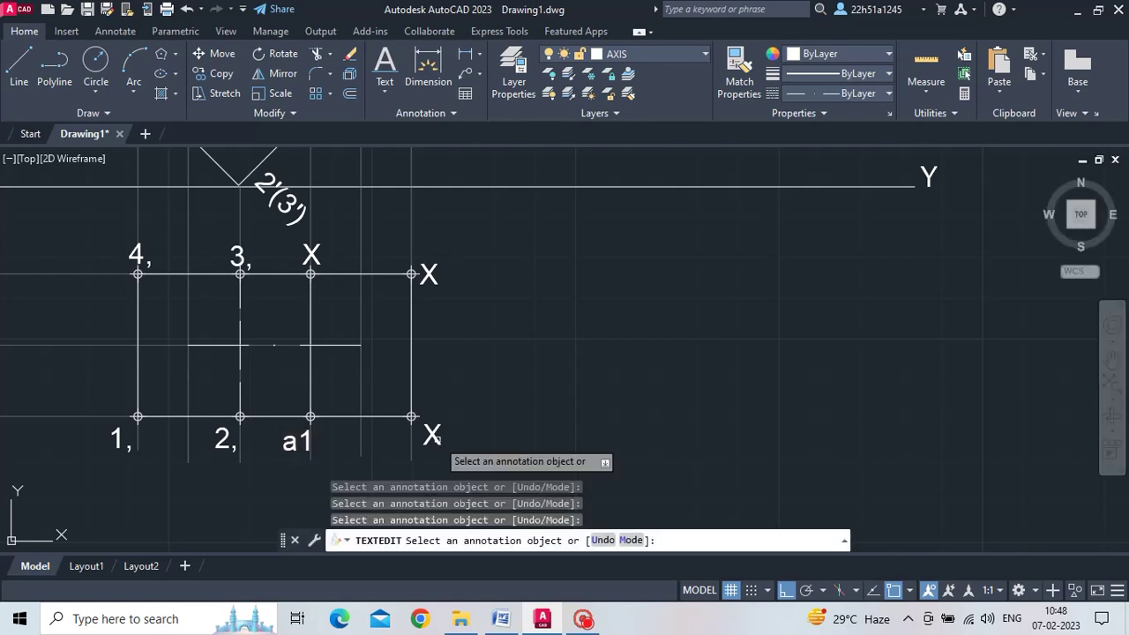
left_click(438, 440)
type("b")
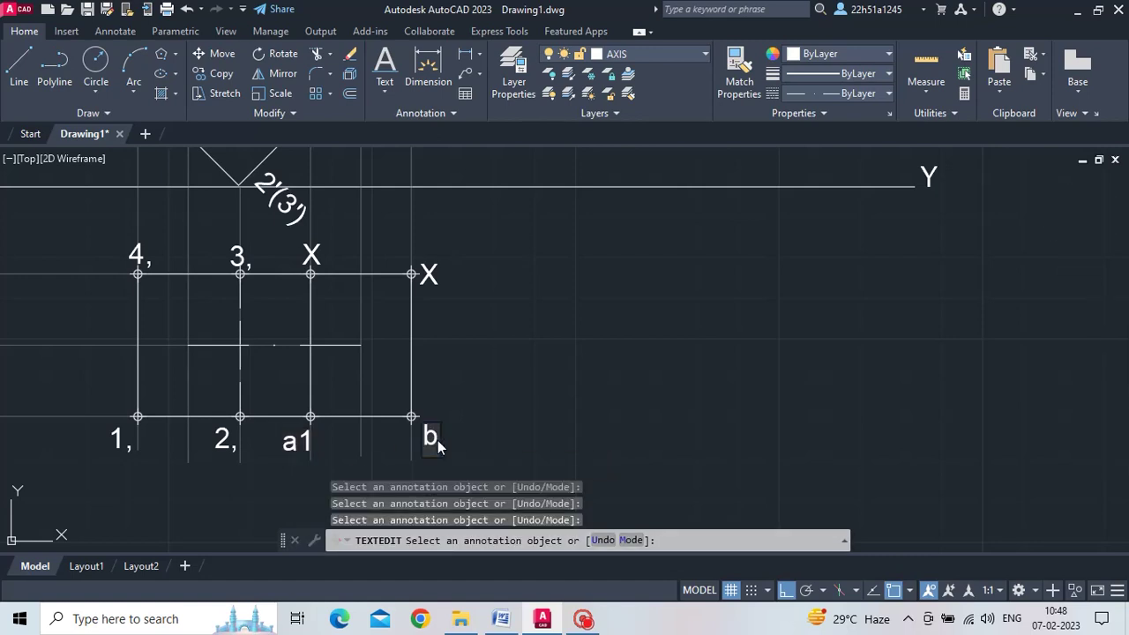
type("1")
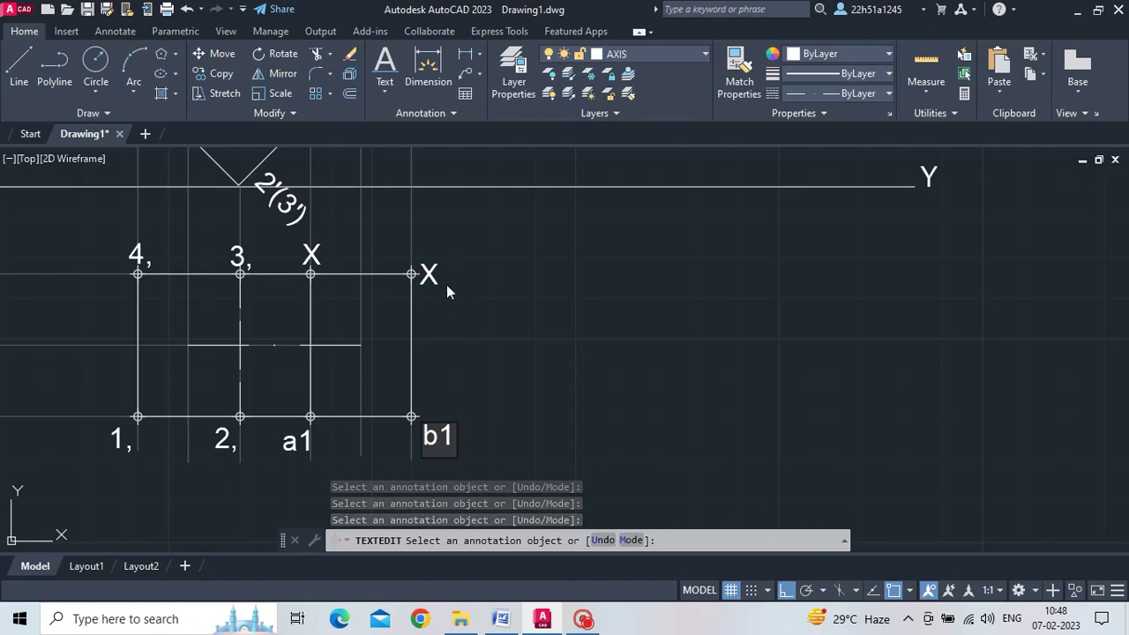
left_click(428, 276)
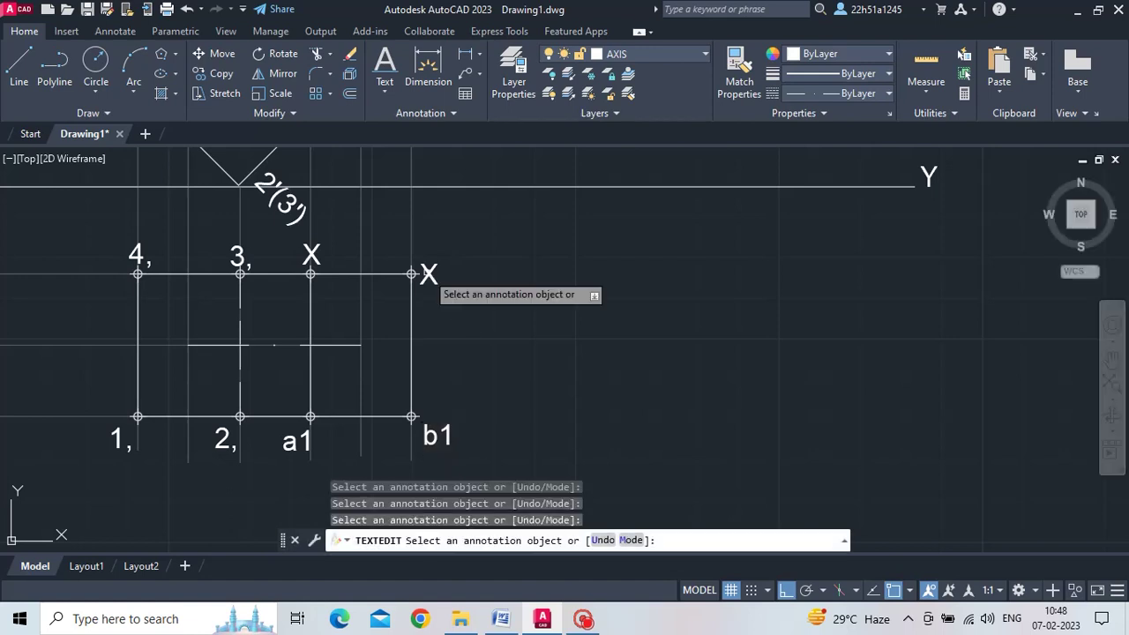
left_click(428, 276)
type("c1")
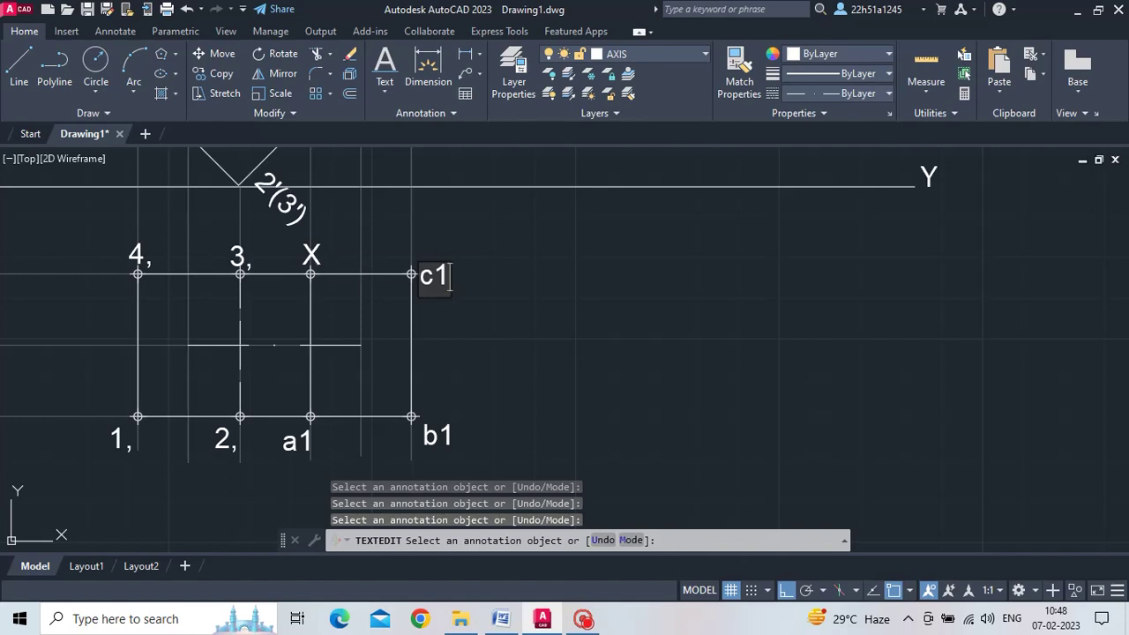
left_click(450, 277)
type("d1")
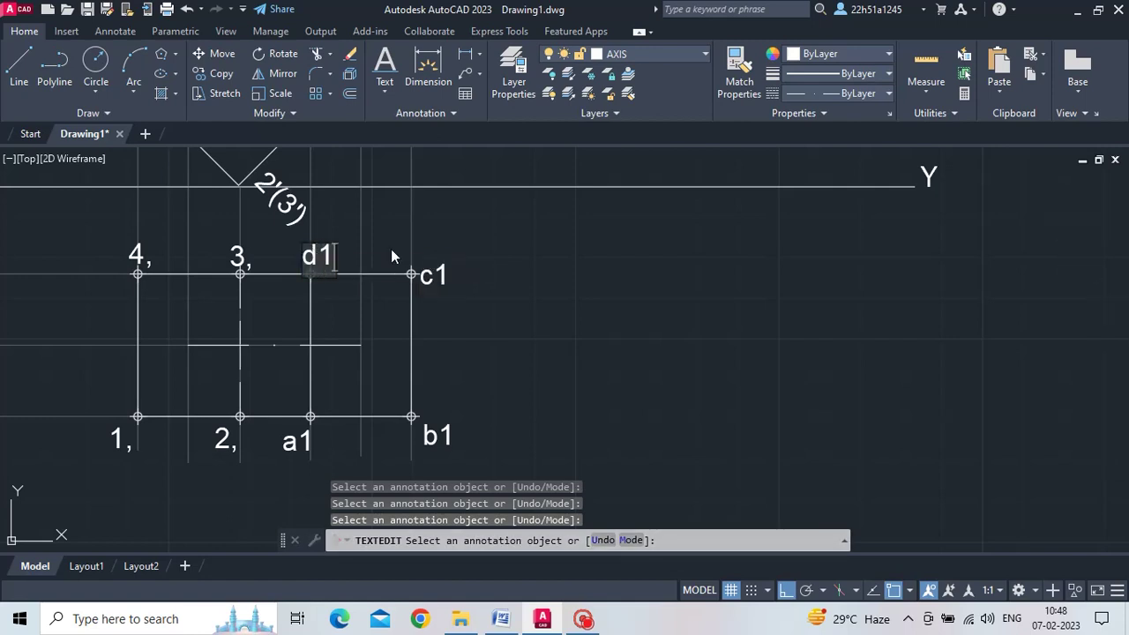
left_click(553, 258)
scroll(539, 335, "down", 1)
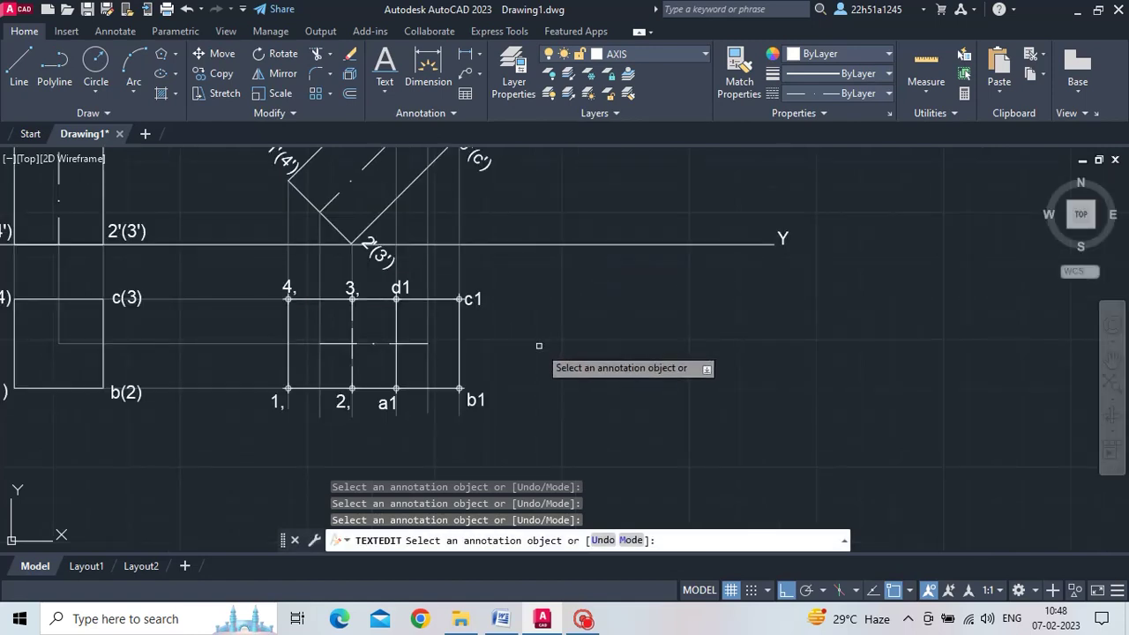
scroll(539, 346, "down", 2)
scroll(539, 346, "up", 2)
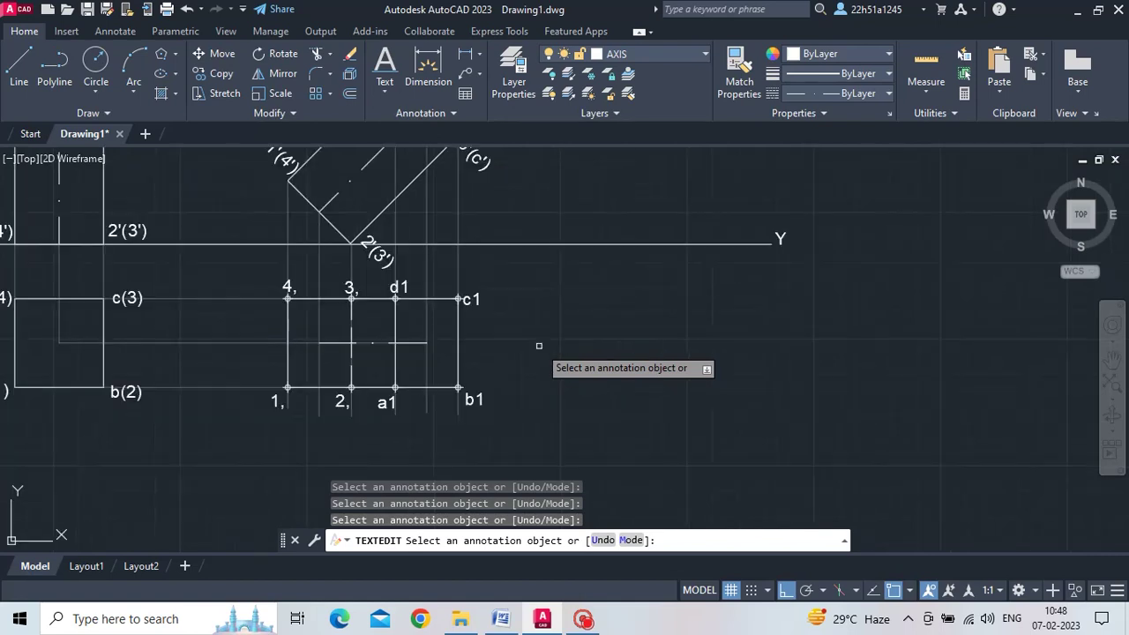
key("Escape")
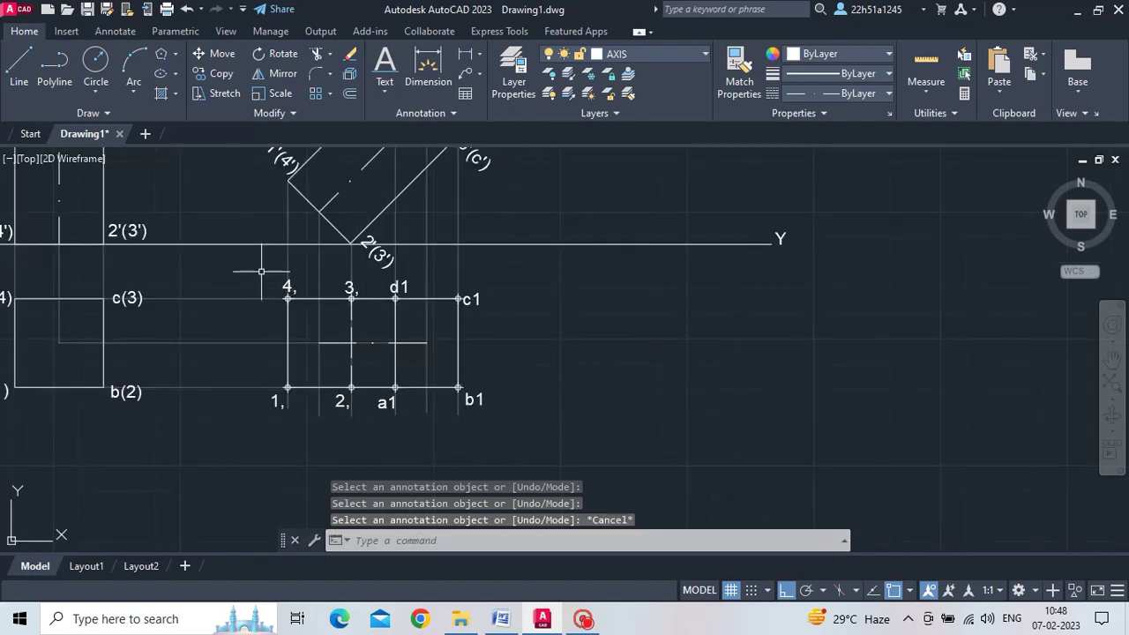
Copy the labelled view from base corner 1 to a spot further right on the same horizontal.
mouse_move(262, 272)
left_mouse_down()
mouse_move(488, 429)
mouse_move(529, 277)
left_mouse_up()
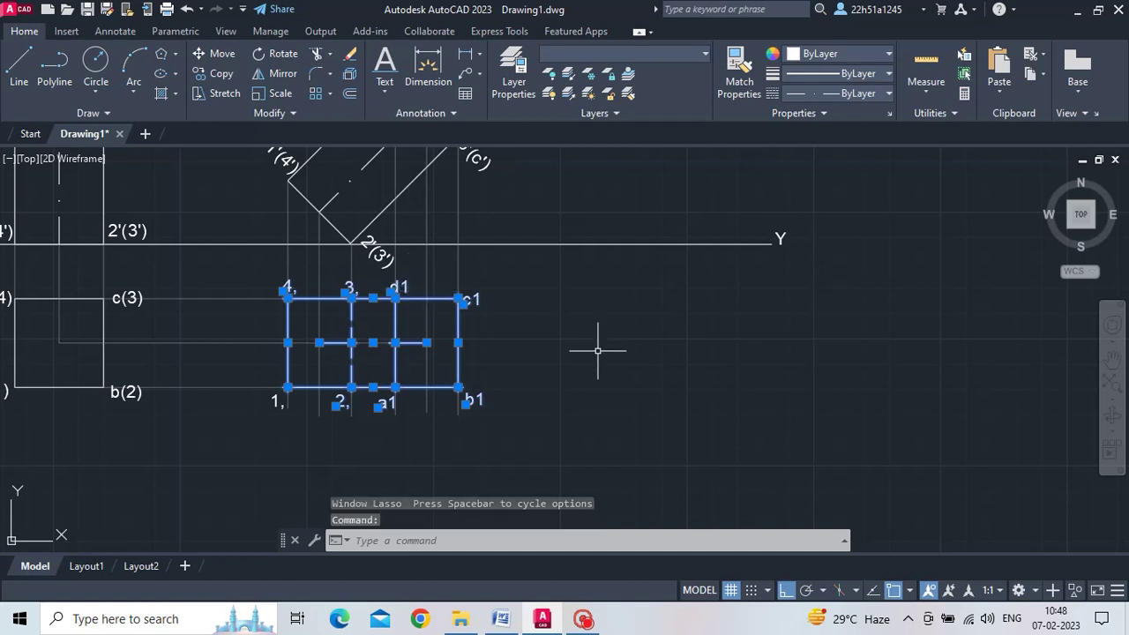
left_click(276, 404)
type("c")
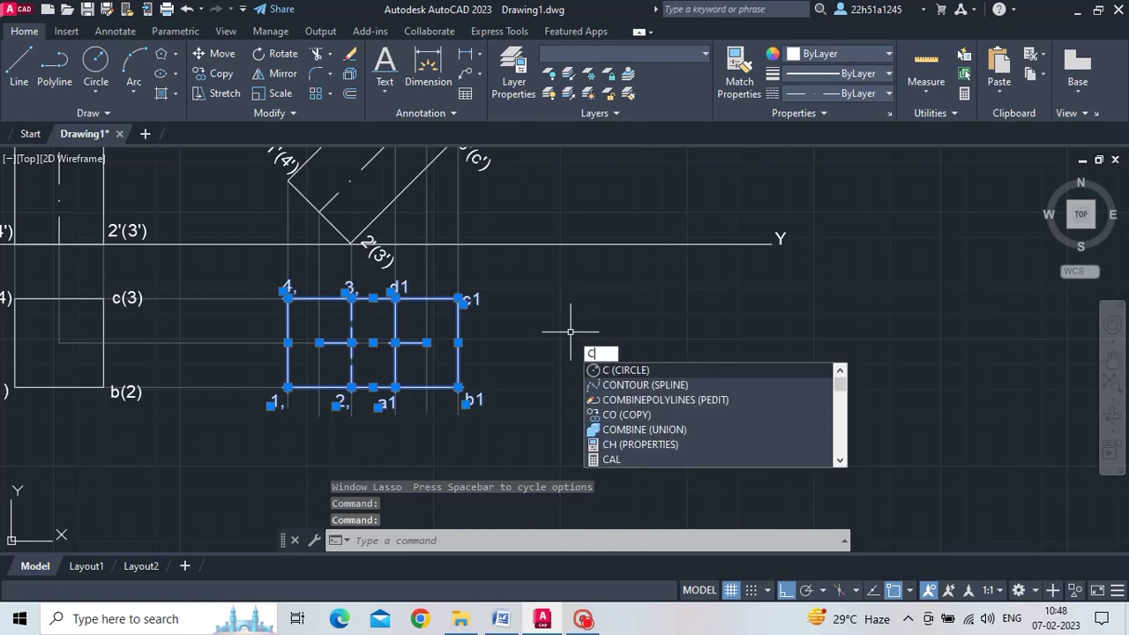
type("o")
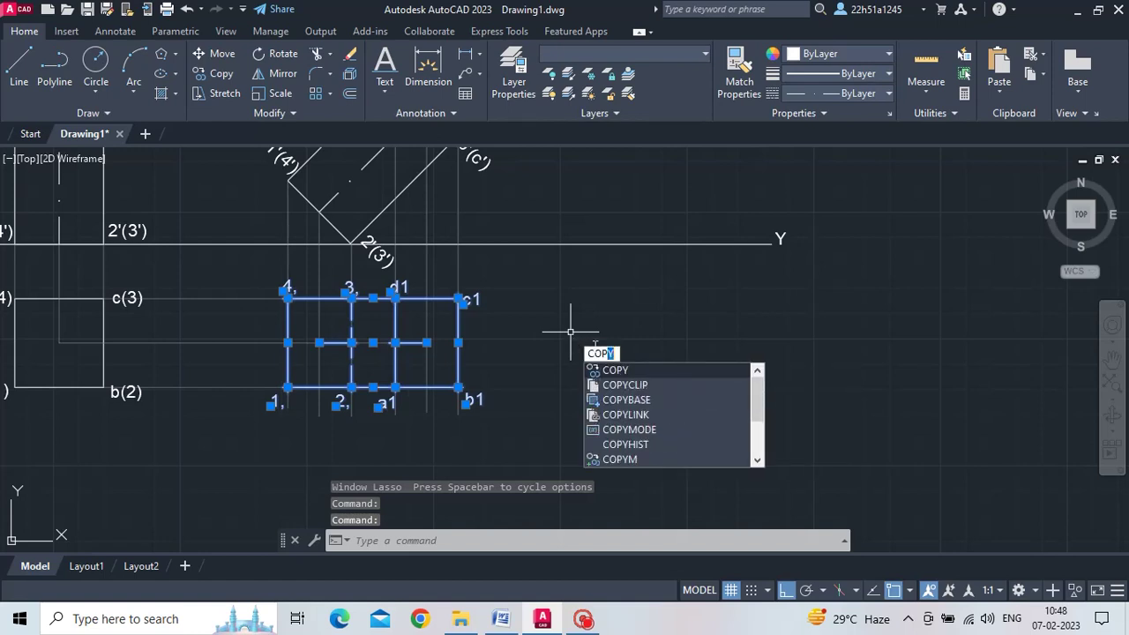
left_click(616, 372)
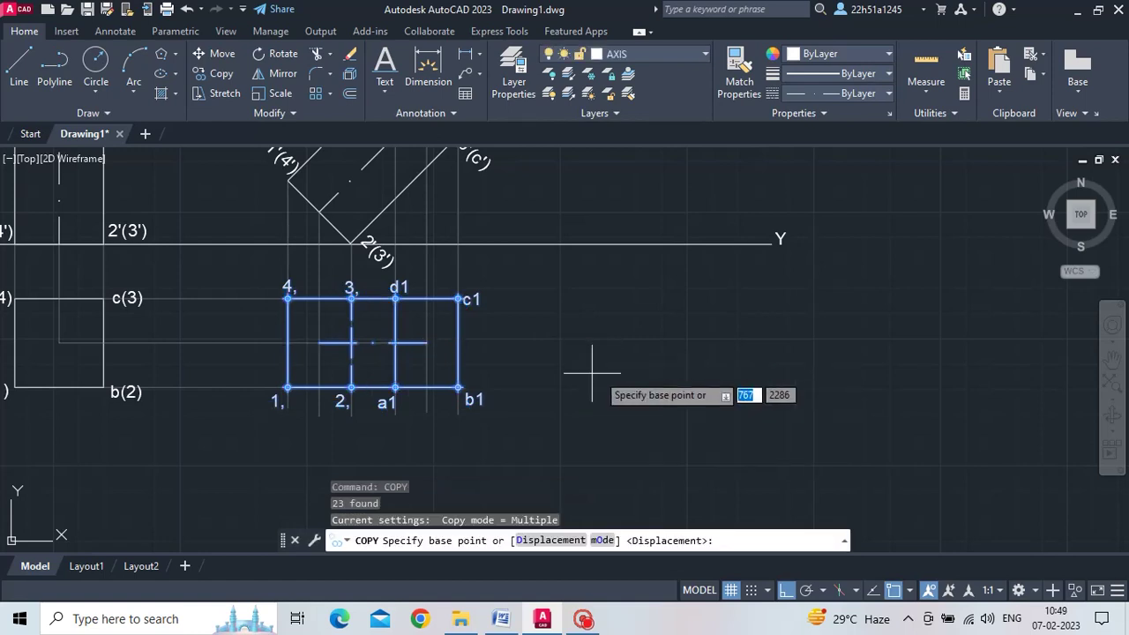
left_click(288, 386)
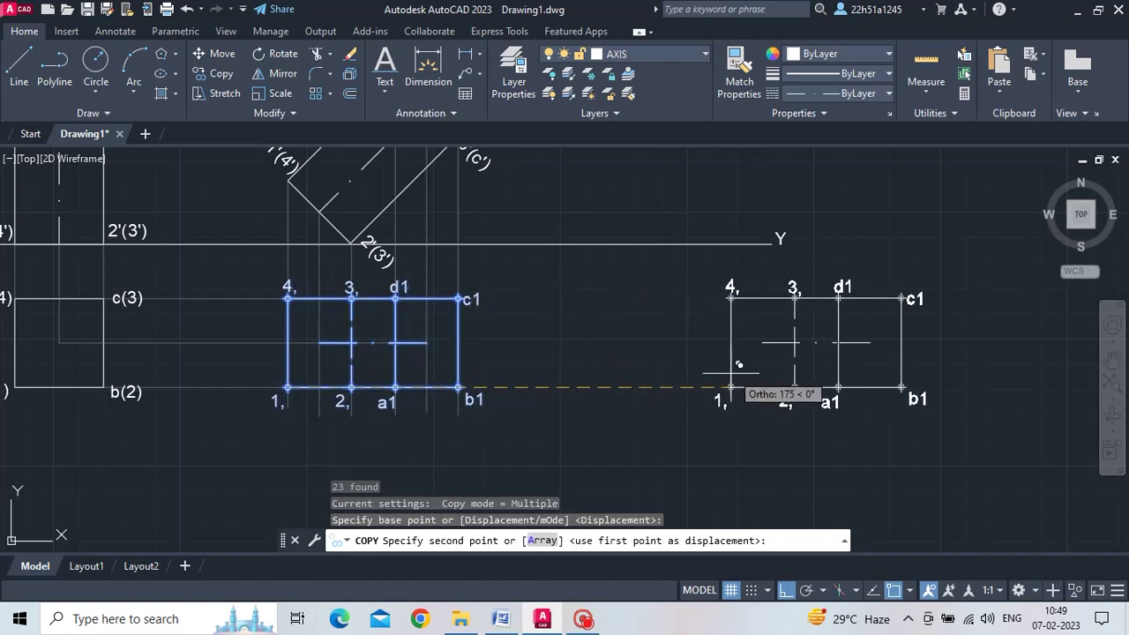
left_click(739, 384)
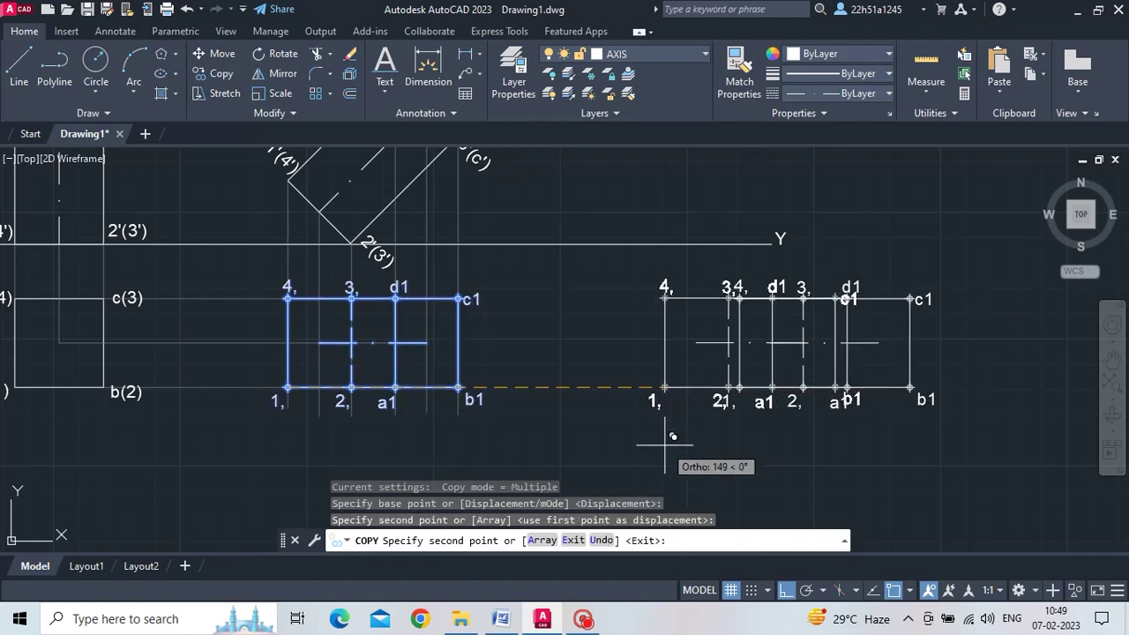
key("Escape")
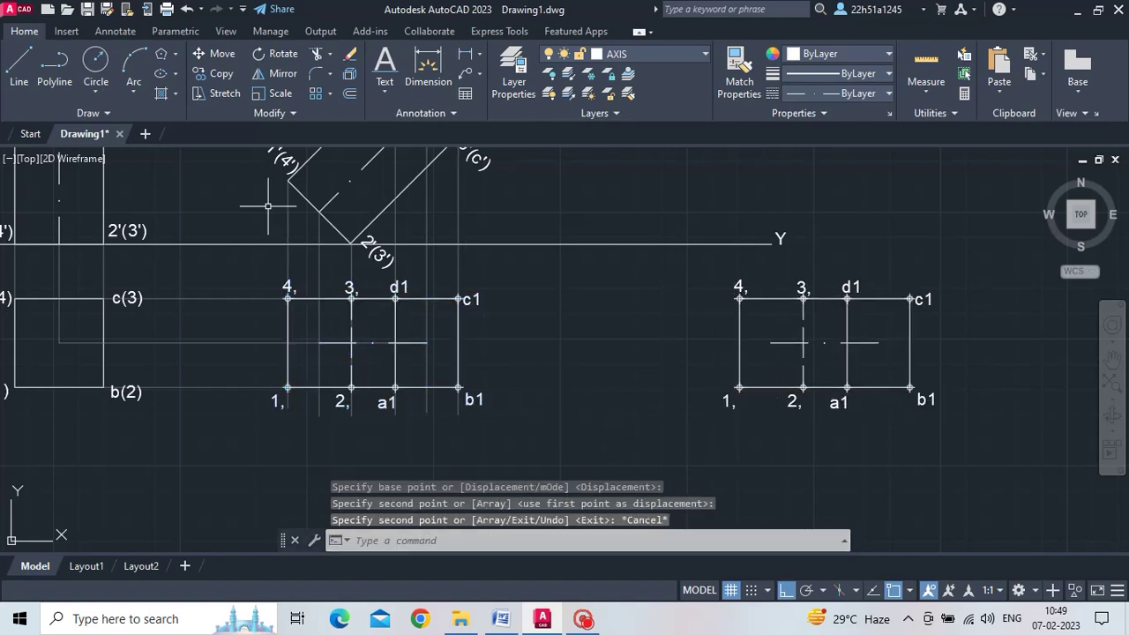
On layer MAIN, draw a 150-long line from the XY line toward b1 with Ortho off.
left_click(19, 64)
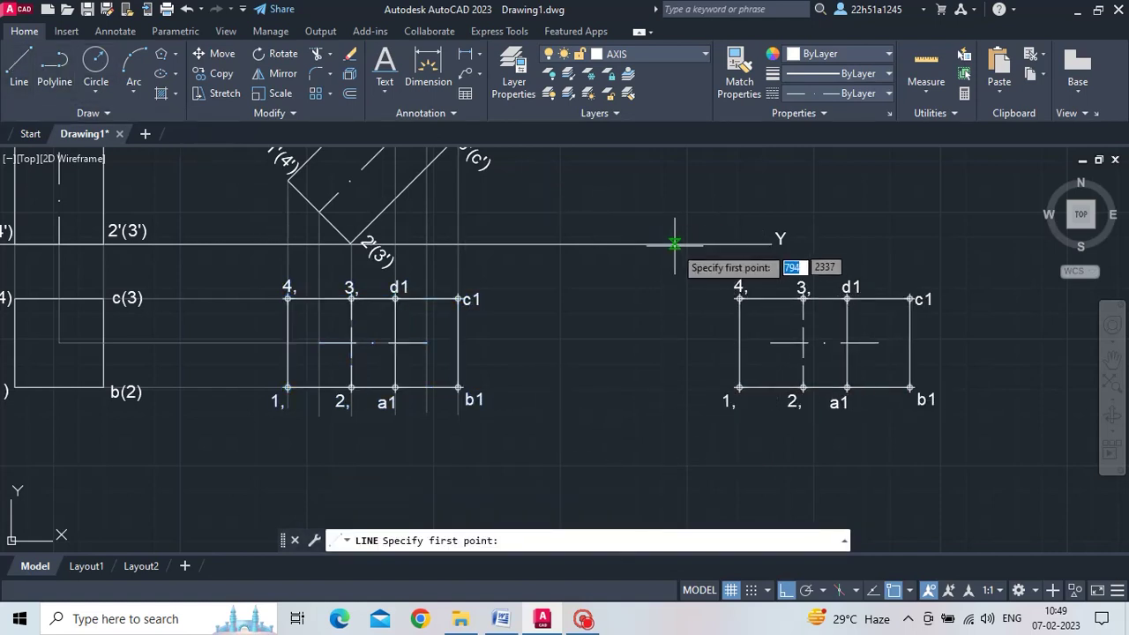
left_click(660, 53)
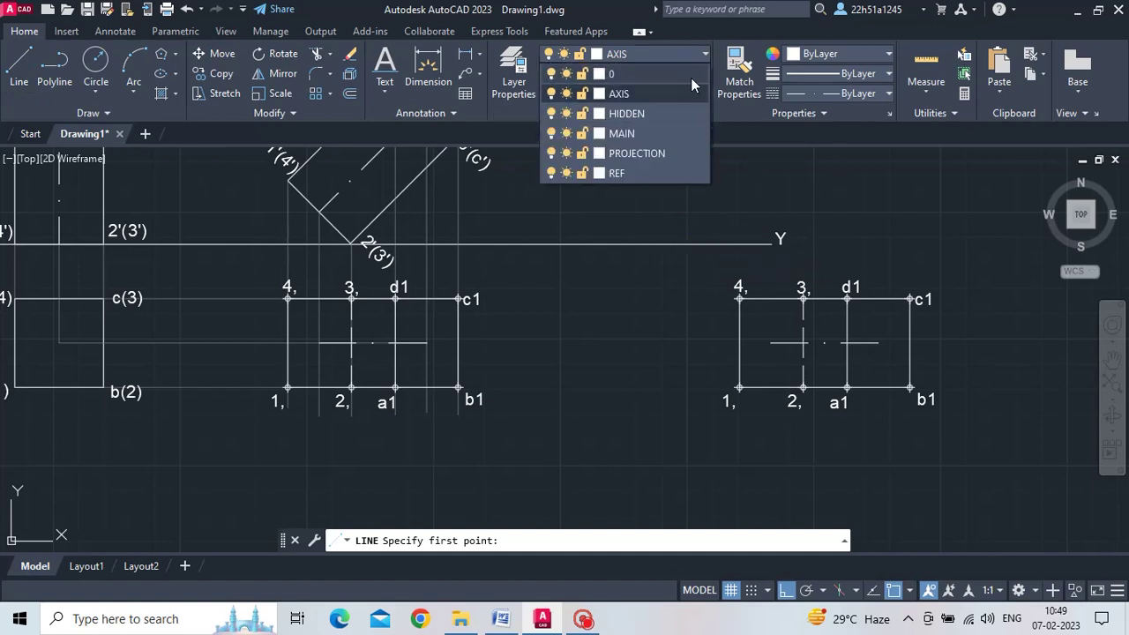
left_click(665, 136)
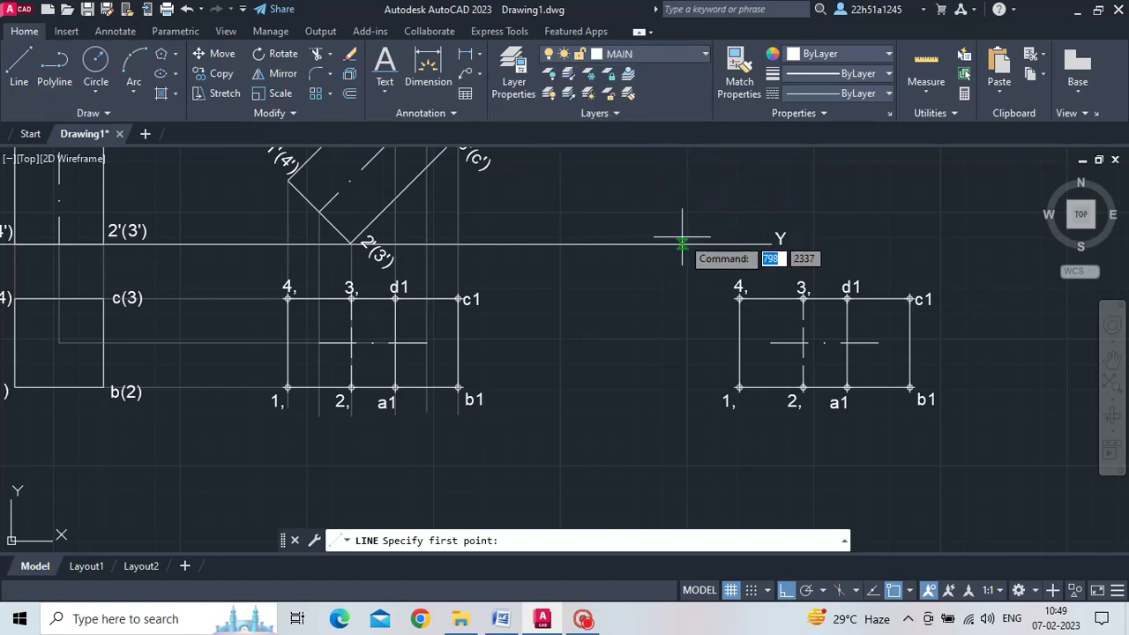
left_click(711, 245)
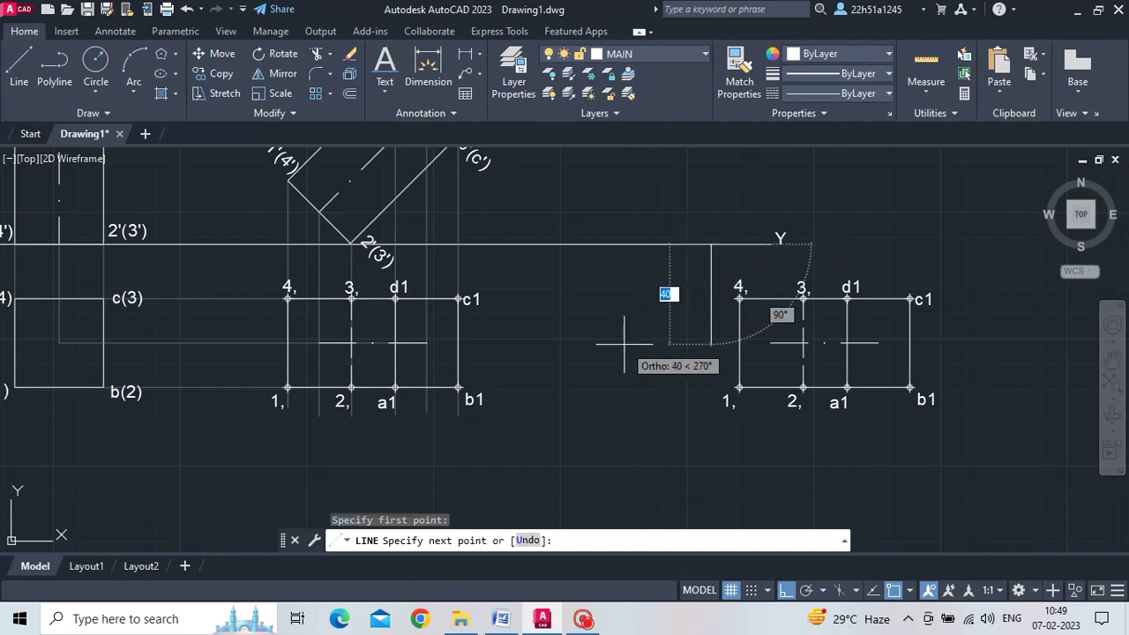
key("F8")
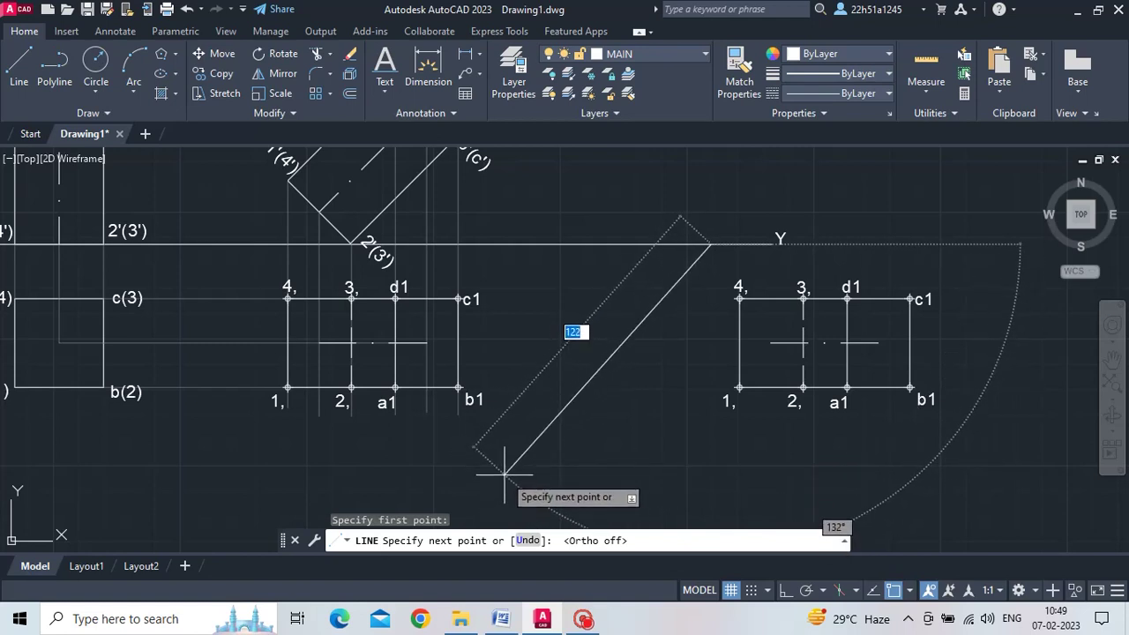
key("Tab")
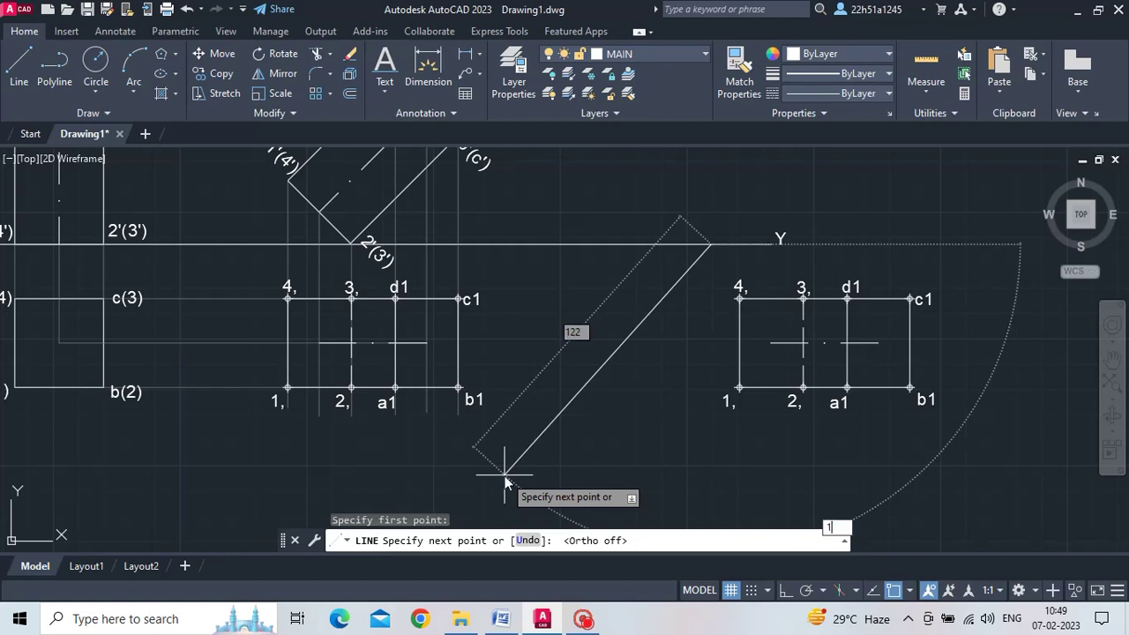
type("50")
key("Return")
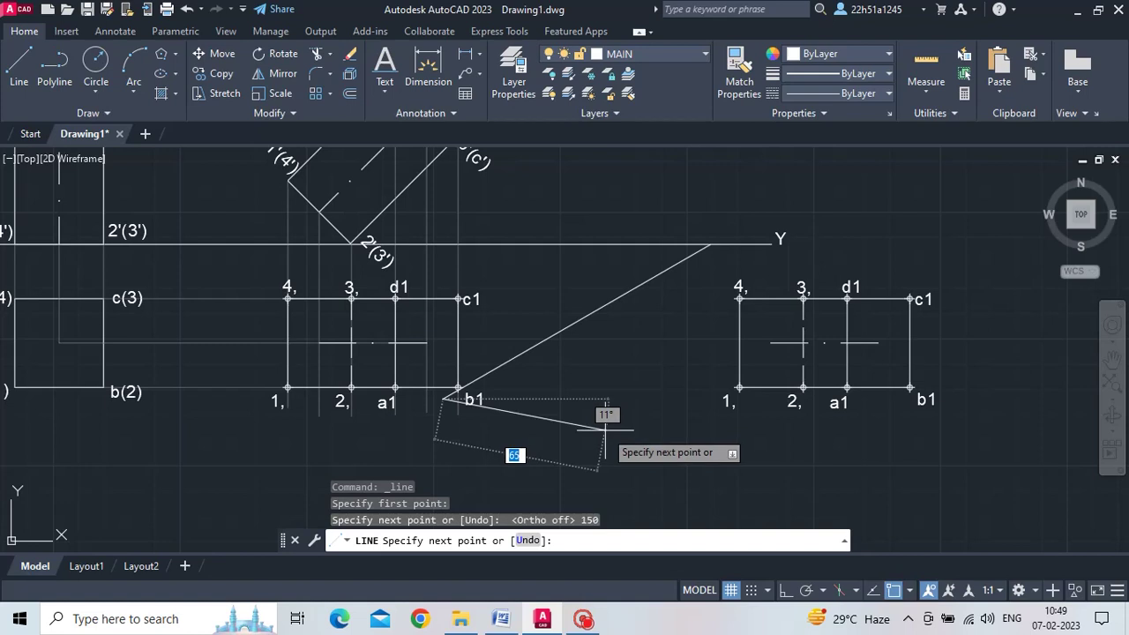
key("Escape")
middle_click_drag(608, 429, 618, 381)
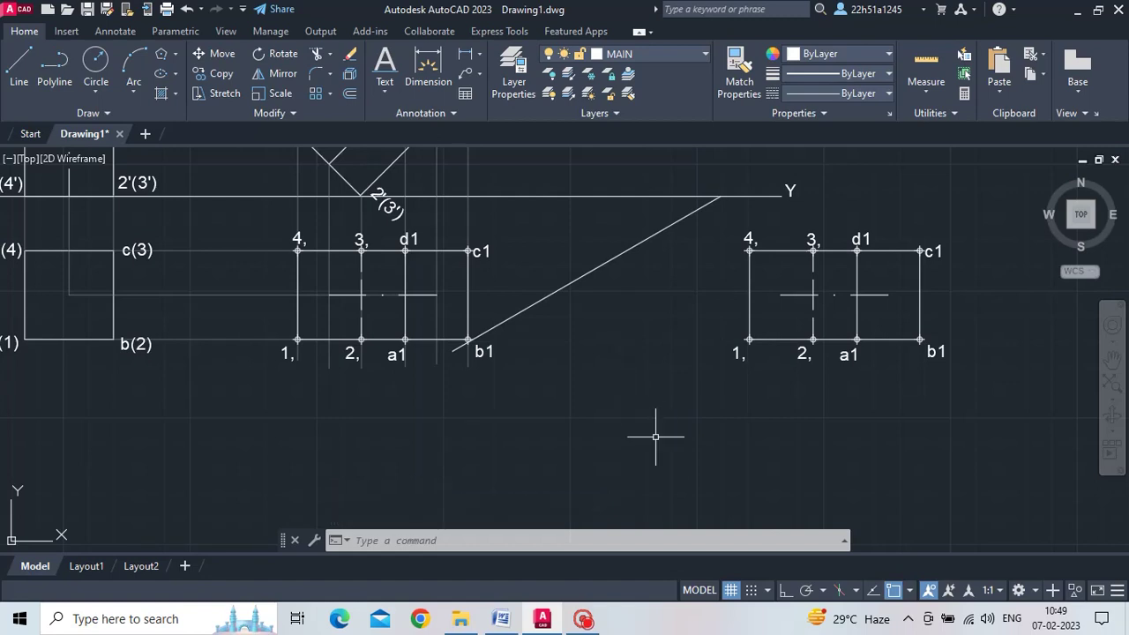
type("move")
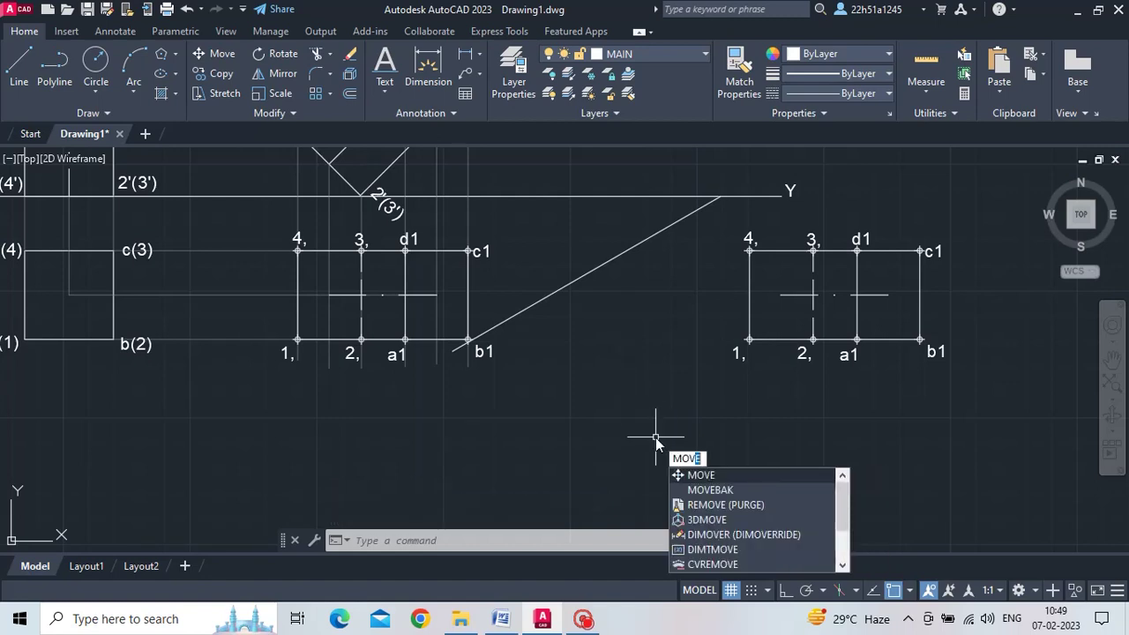
key("Return")
key("Escape")
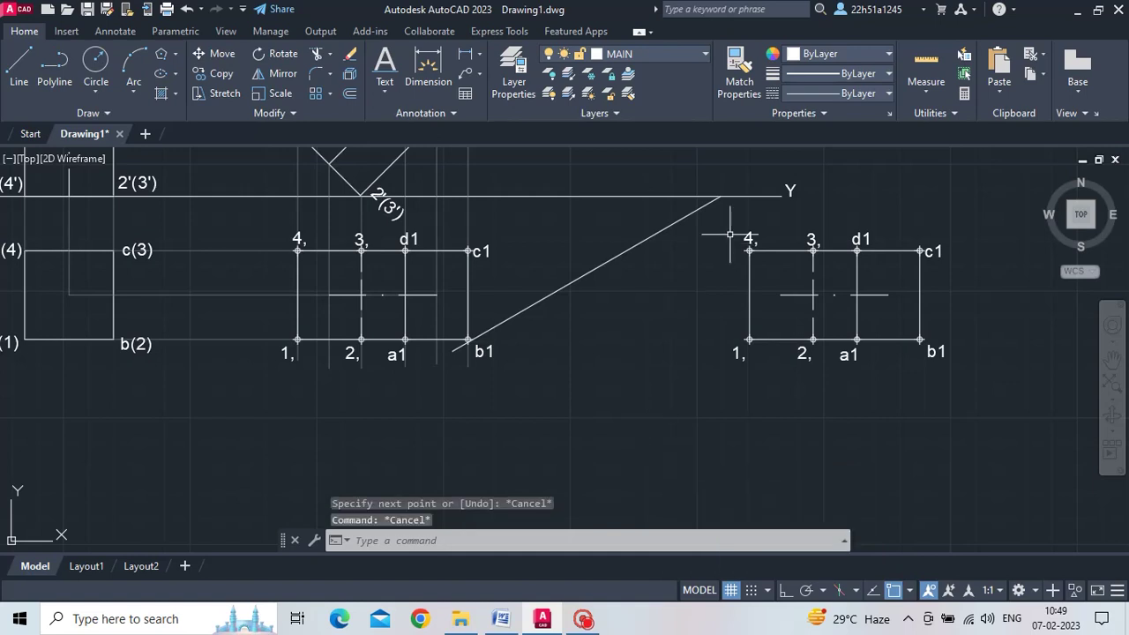
Move the copied view on the right by its corner 3 onto the 150-unit inclined line.
mouse_move(729, 226)
left_mouse_down()
mouse_move(1000, 263)
mouse_move(1010, 220)
left_mouse_up()
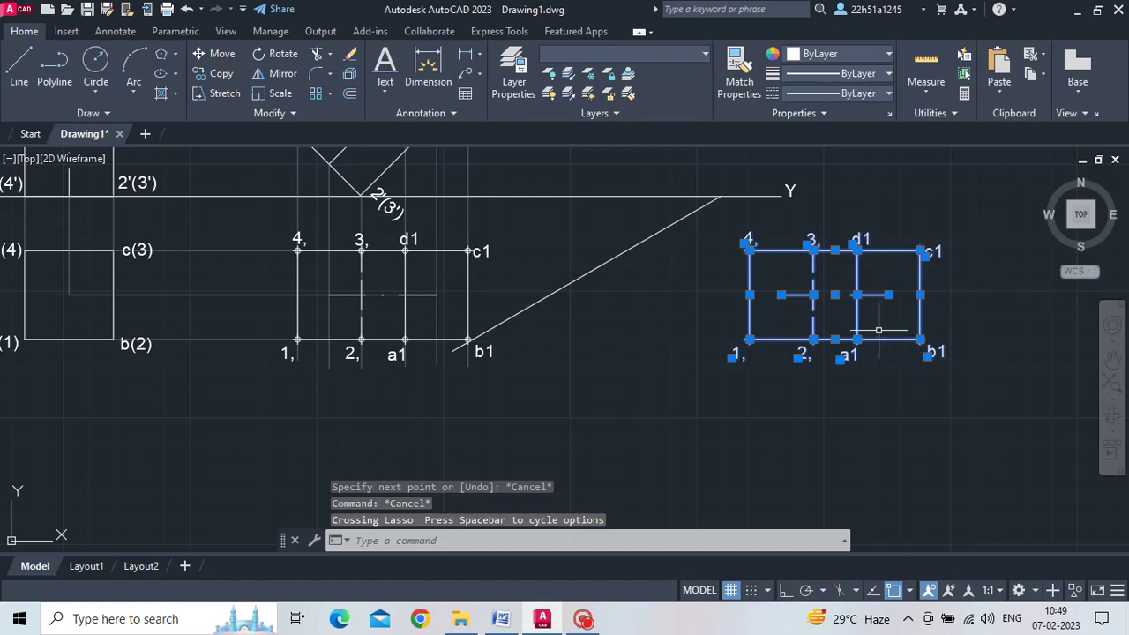
type("mo")
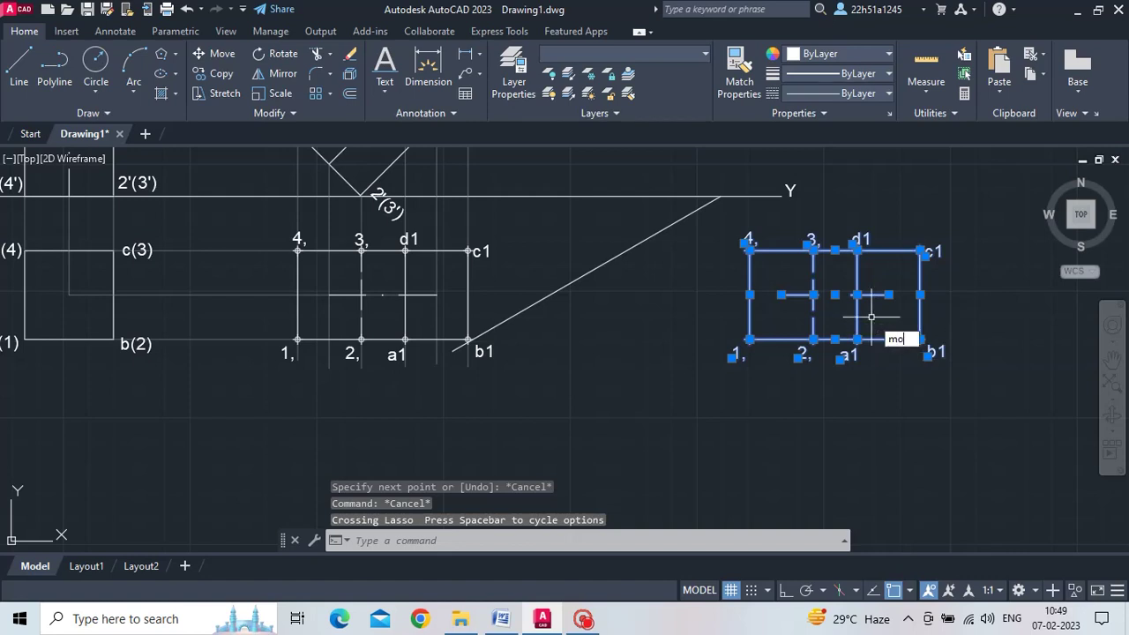
type("ve")
left_click(922, 354)
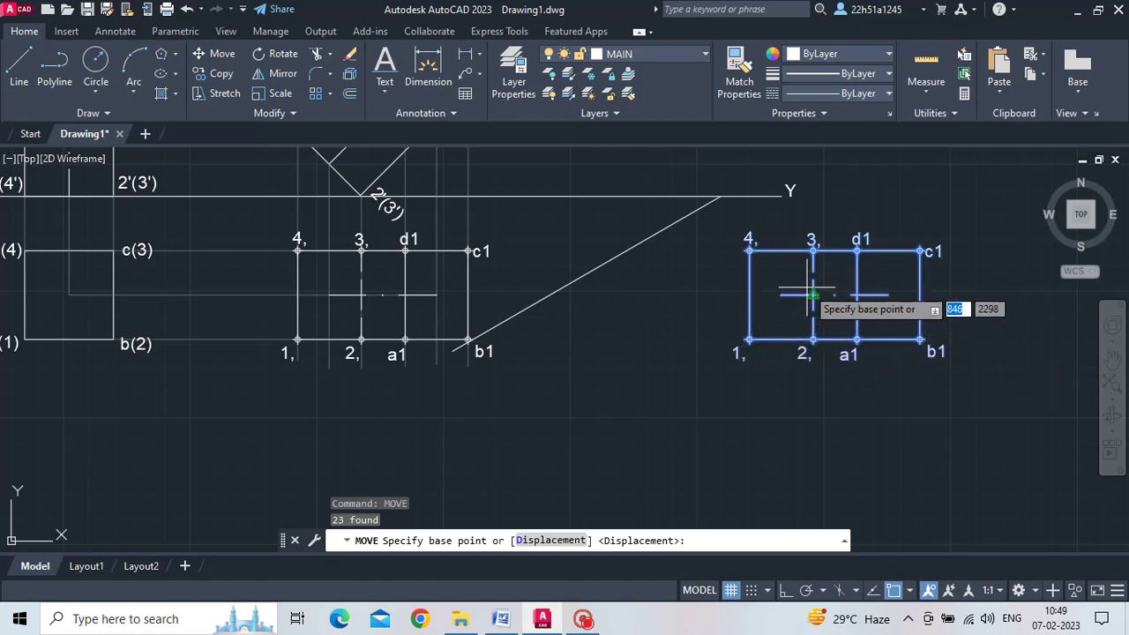
left_click(813, 251)
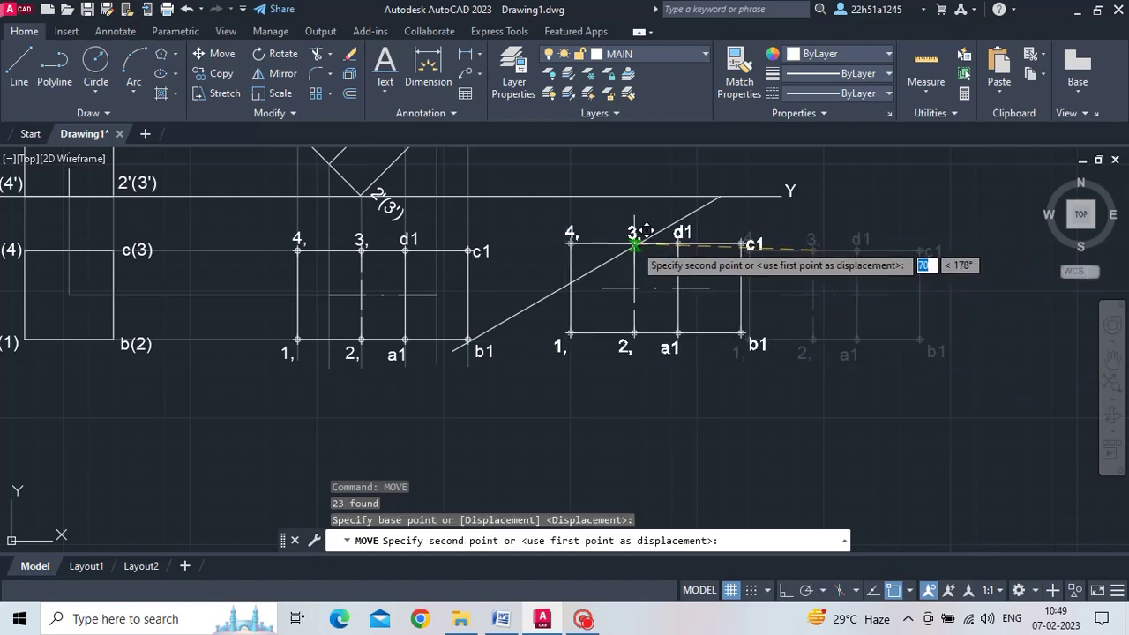
scroll(649, 232, "up", 1)
scroll(650, 228, "up", 2)
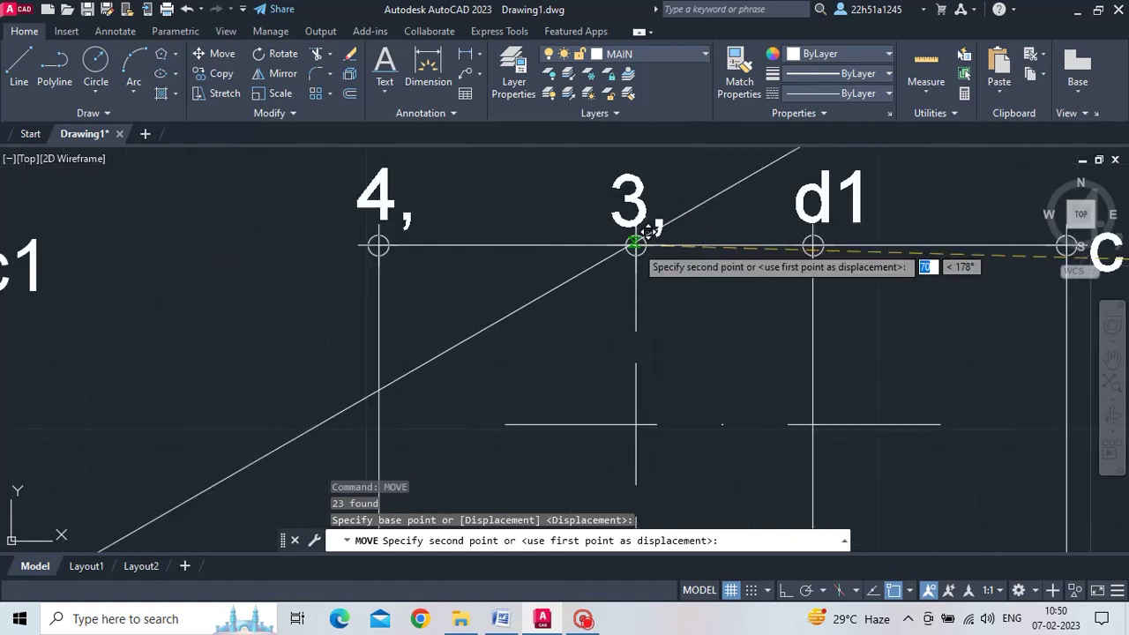
left_click(655, 228)
scroll(659, 298, "down", 3)
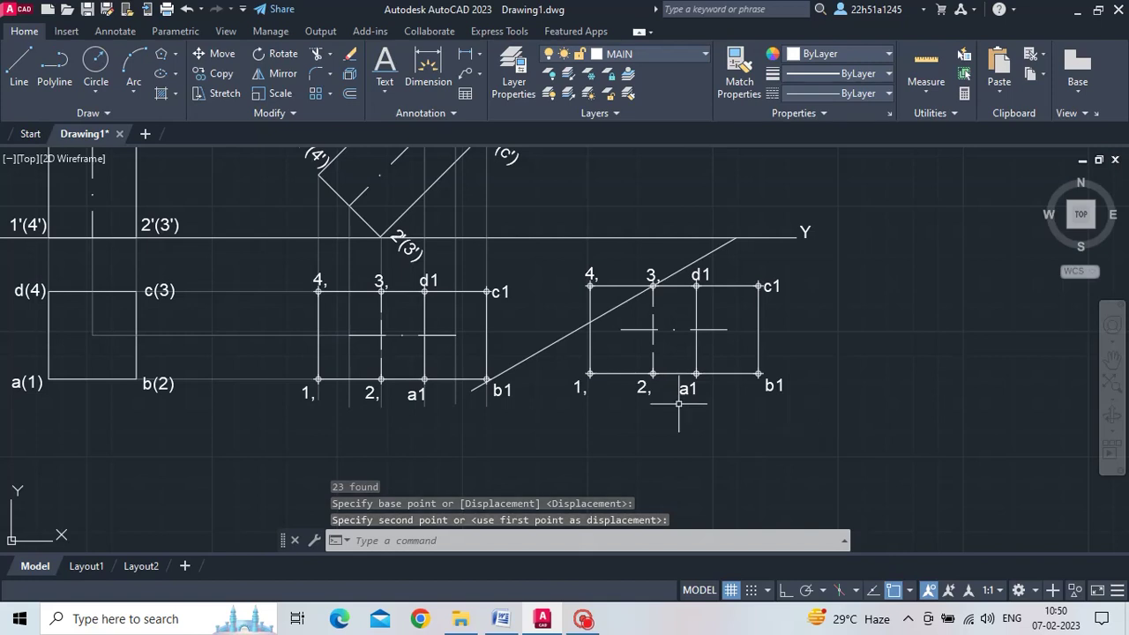
key("Escape")
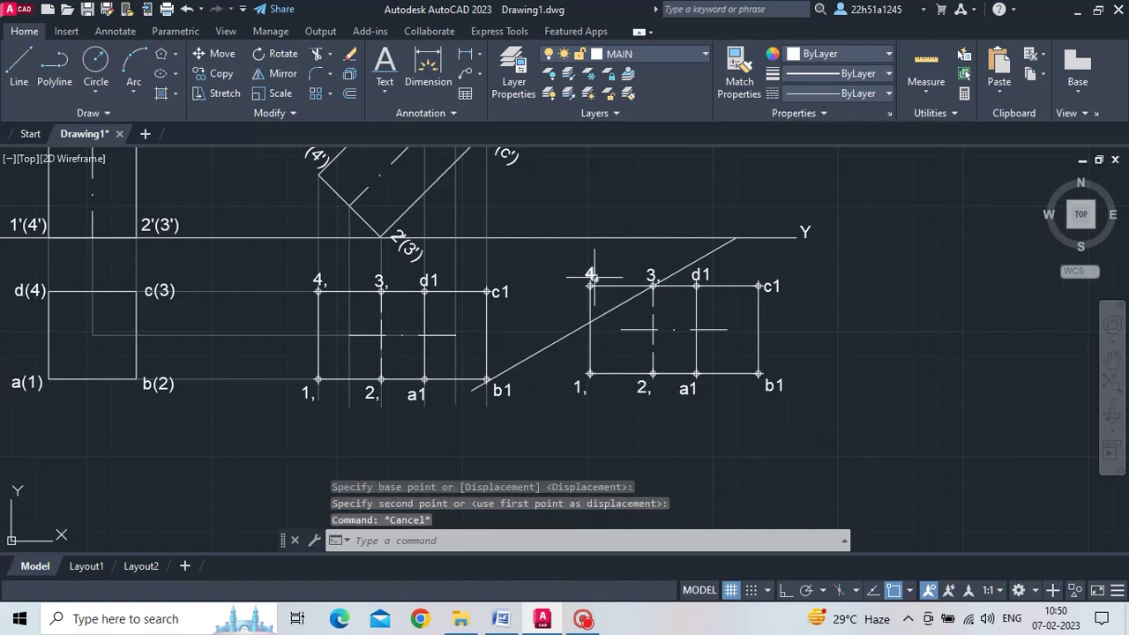
mouse_move(787, 267)
left_mouse_down()
mouse_move(708, 400)
mouse_move(583, 314)
mouse_move(586, 262)
left_mouse_up()
type("RO")
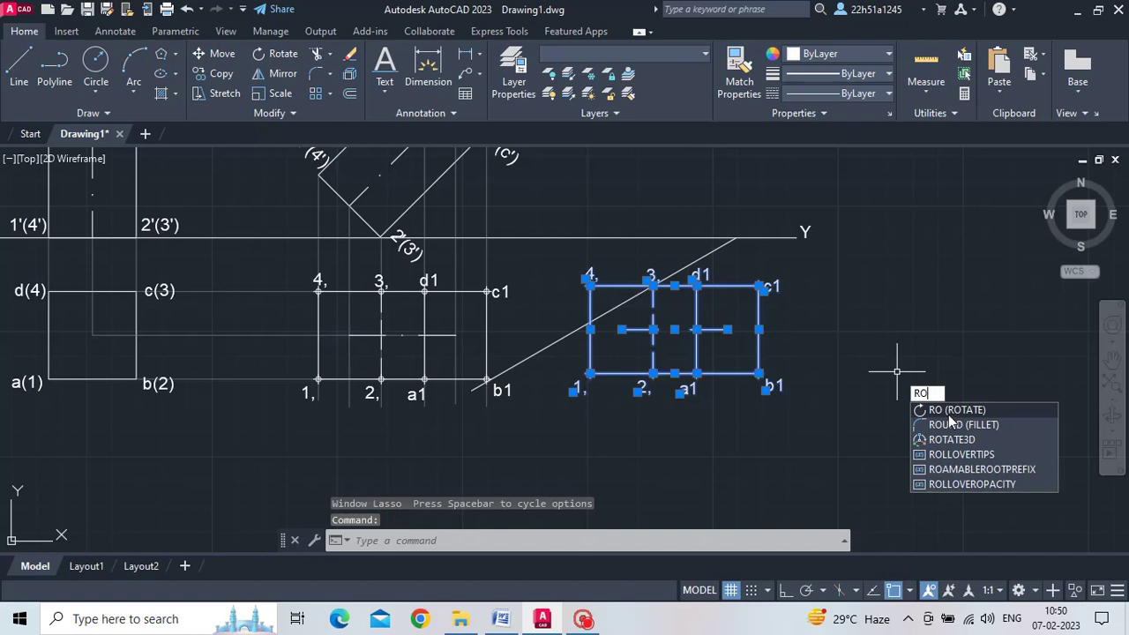
Rotate the copied view -60° about corner 3, then zoom and pan to inspect it.
key("Return")
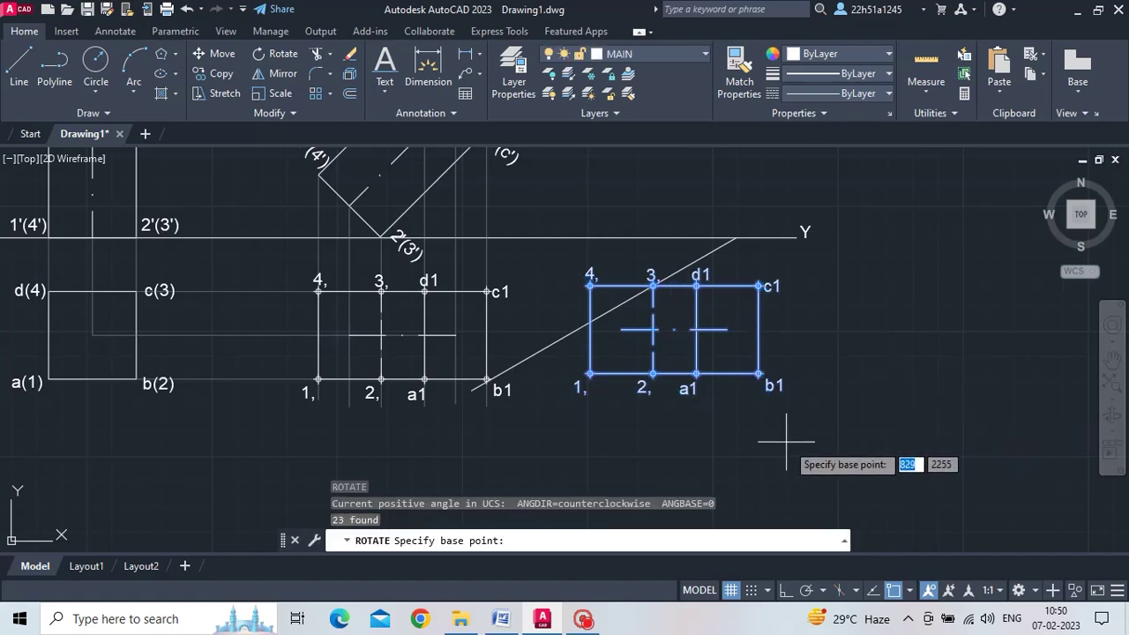
left_click(653, 285)
type("-60")
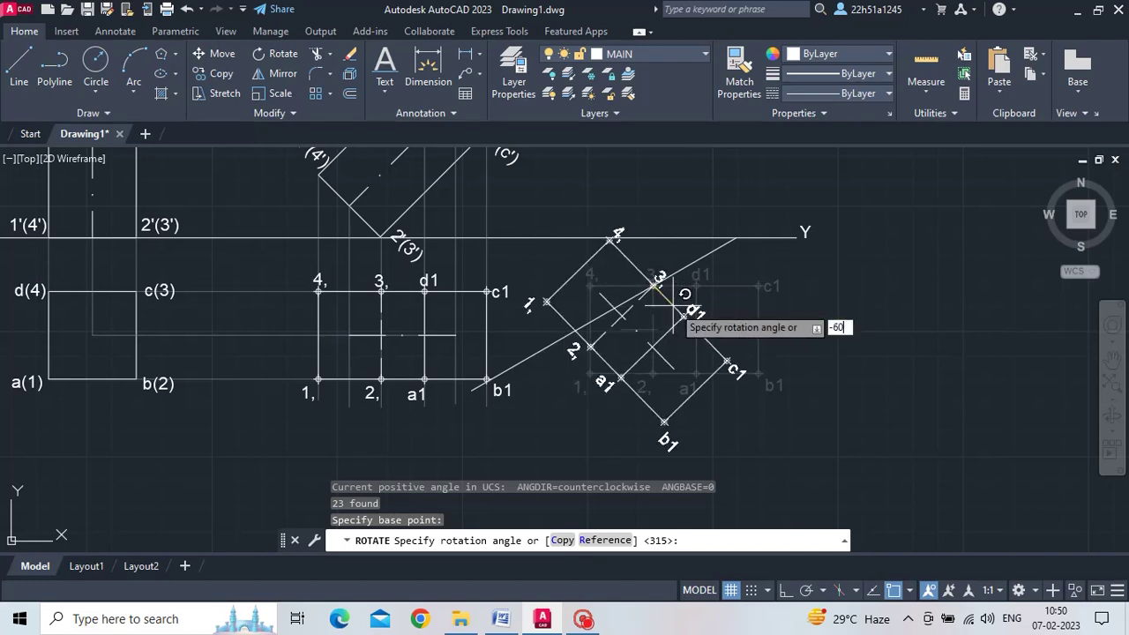
key("Return")
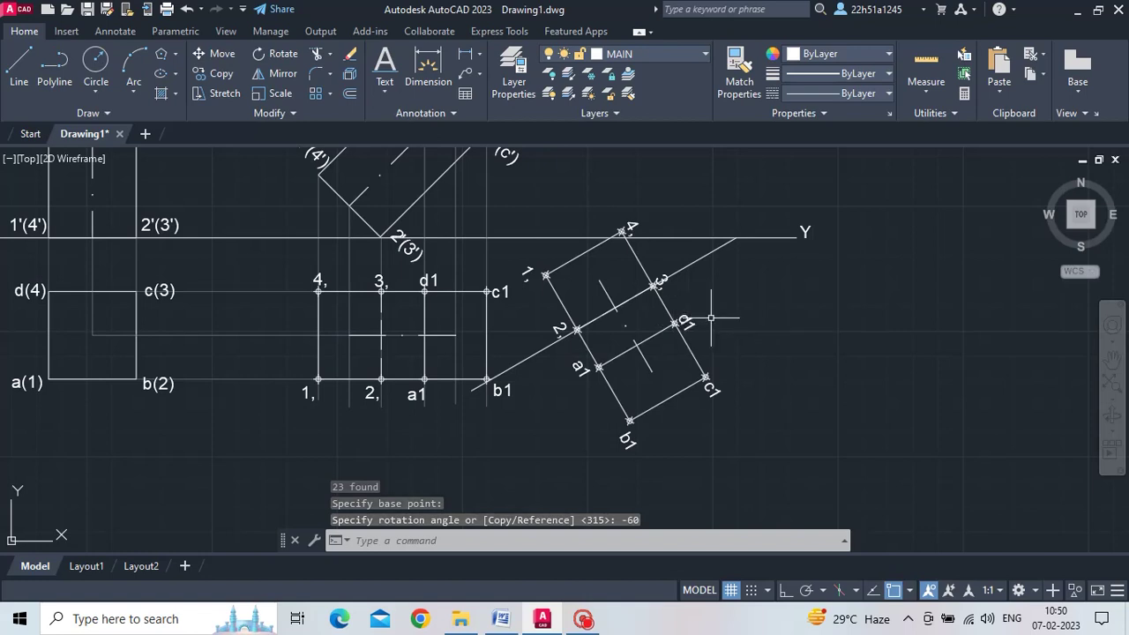
scroll(714, 319, "up", 2)
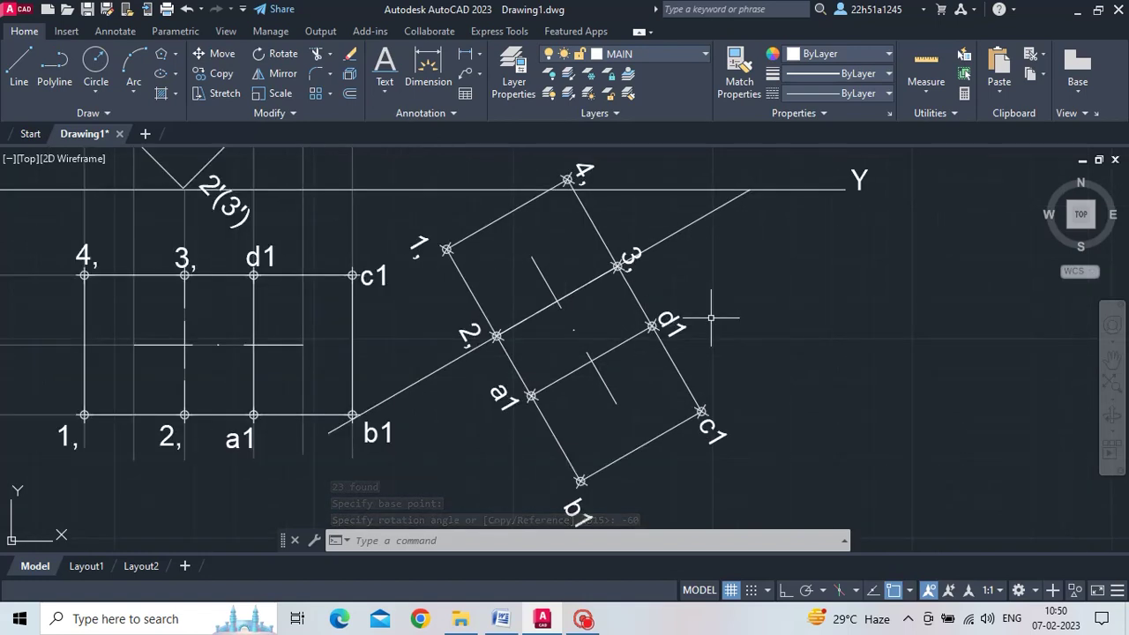
middle_click_drag(711, 318, 737, 274)
scroll(737, 274, "down", 2)
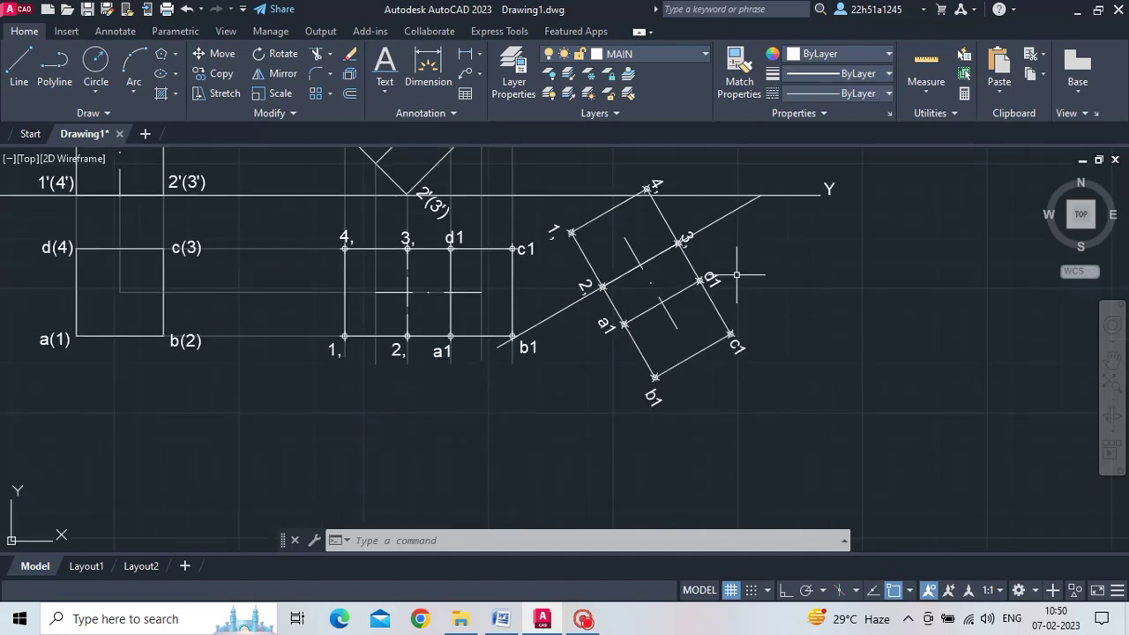
type("m")
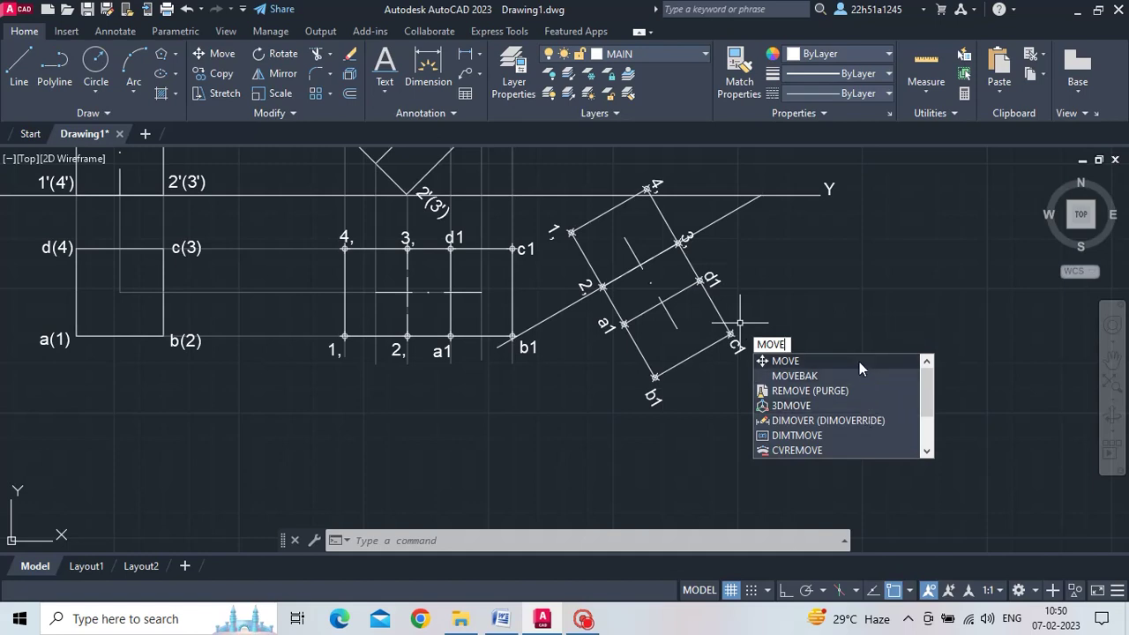
Cancel the move and clear a first, unwanted window selection around the rotated view.
left_click(859, 362)
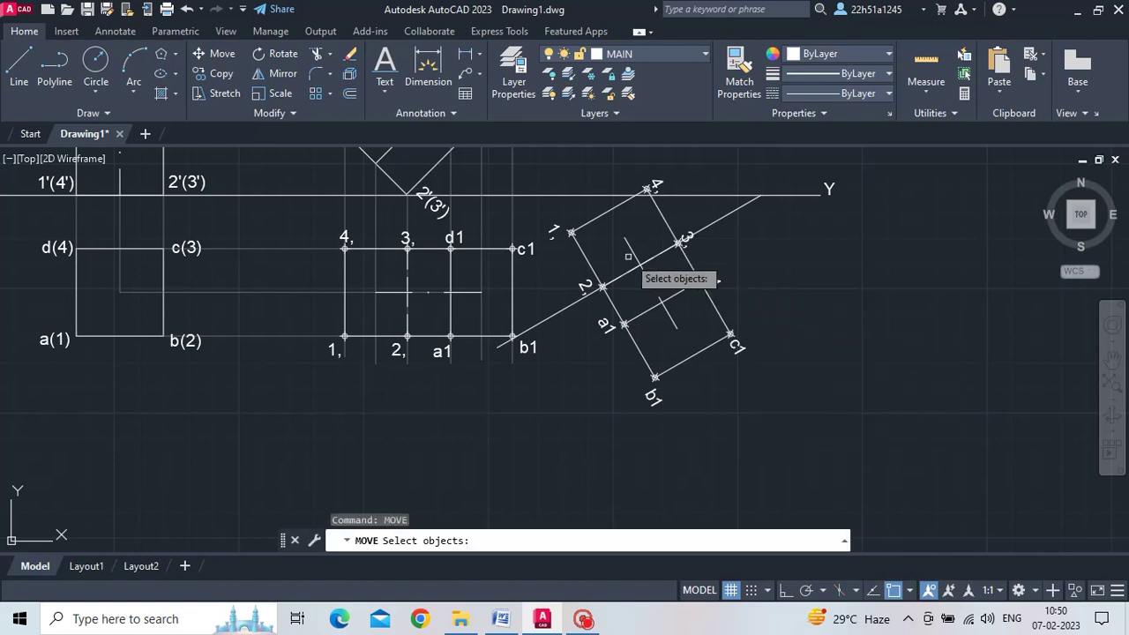
key("Escape")
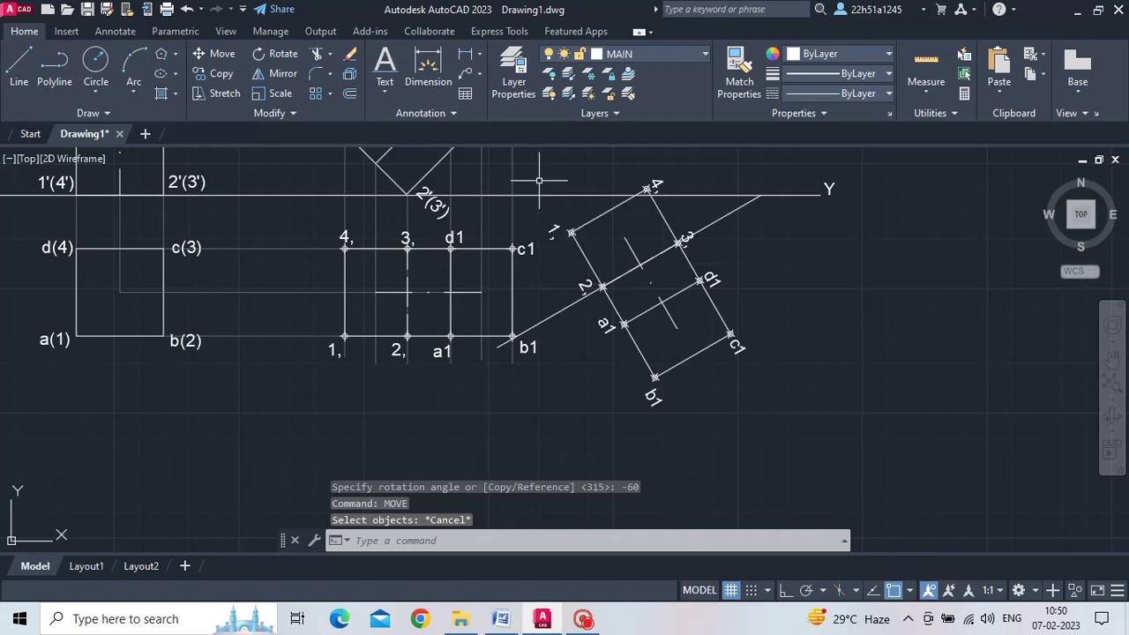
mouse_move(539, 181)
left_mouse_down()
mouse_move(810, 372)
mouse_move(693, 168)
left_mouse_up()
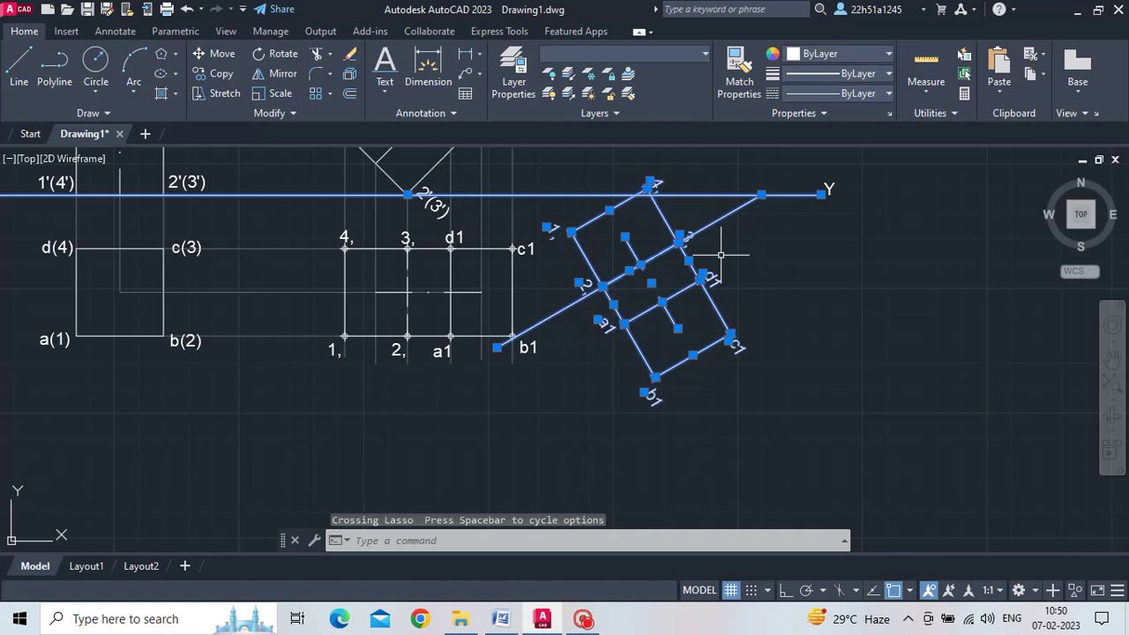
key("Escape")
scroll(715, 276, "up", 2)
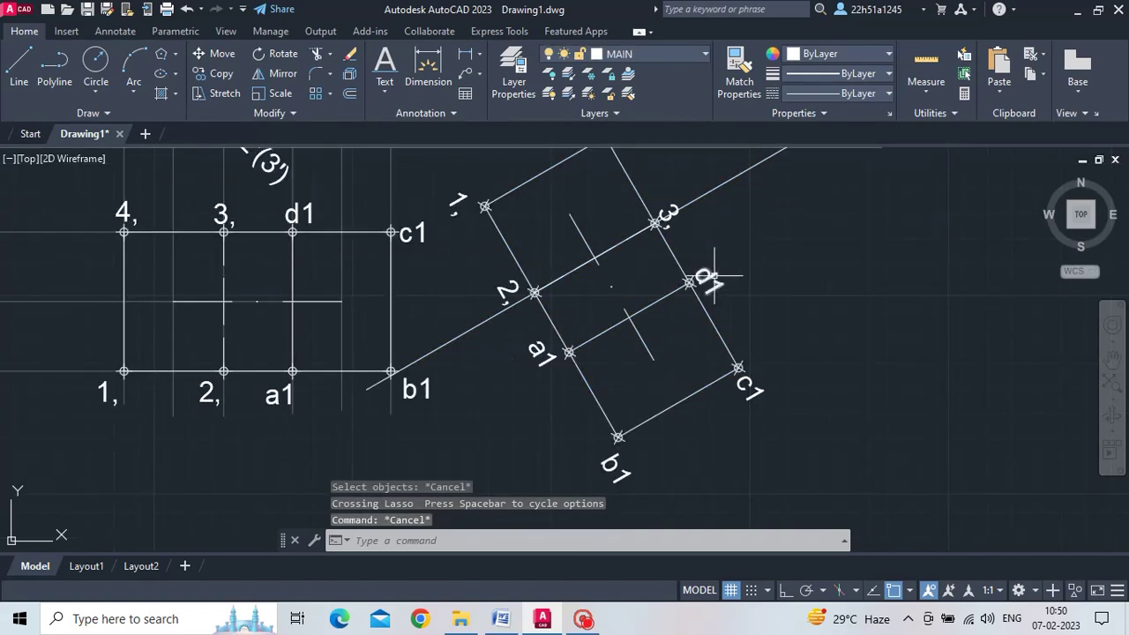
scroll(715, 275, "down", 4)
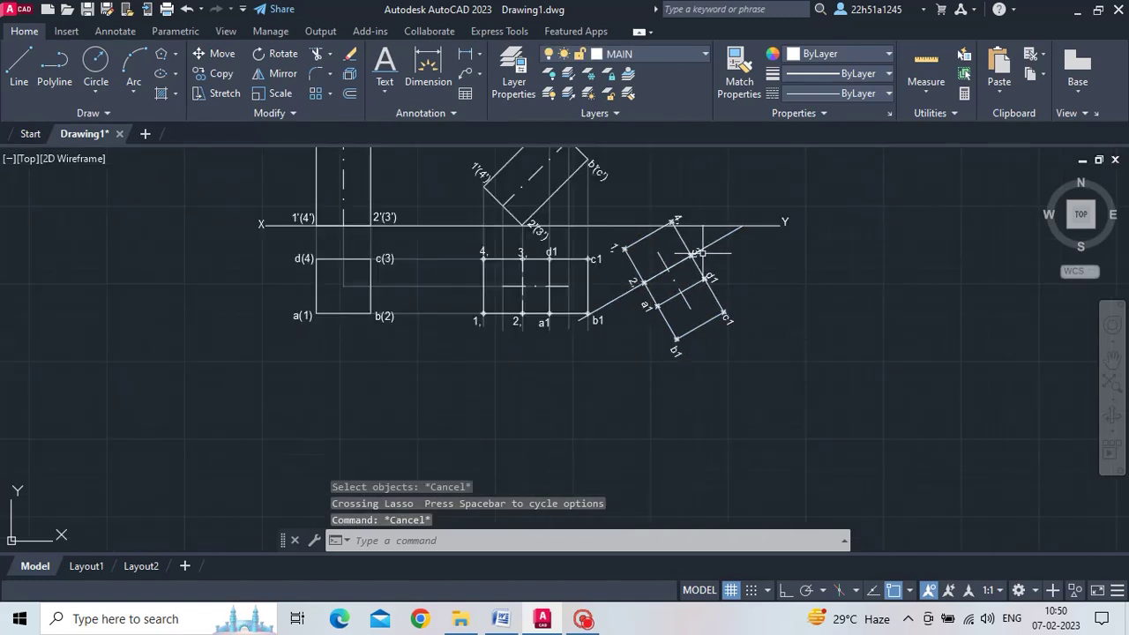
scroll(702, 253, "up", 3)
scroll(534, 295, "up", 2)
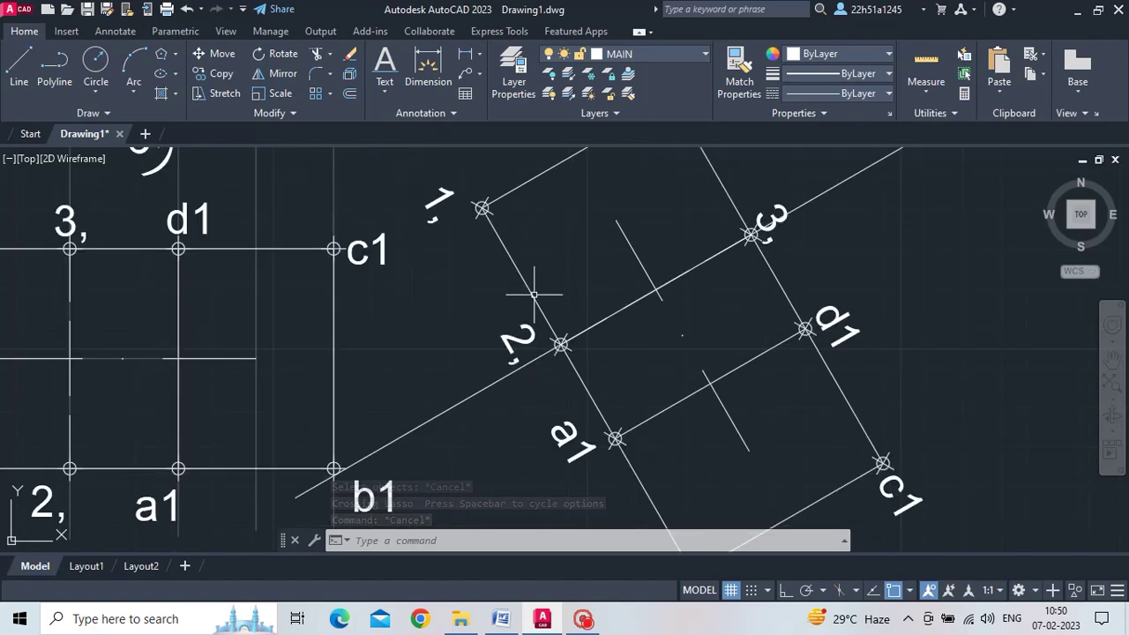
scroll(533, 295, "down", 2)
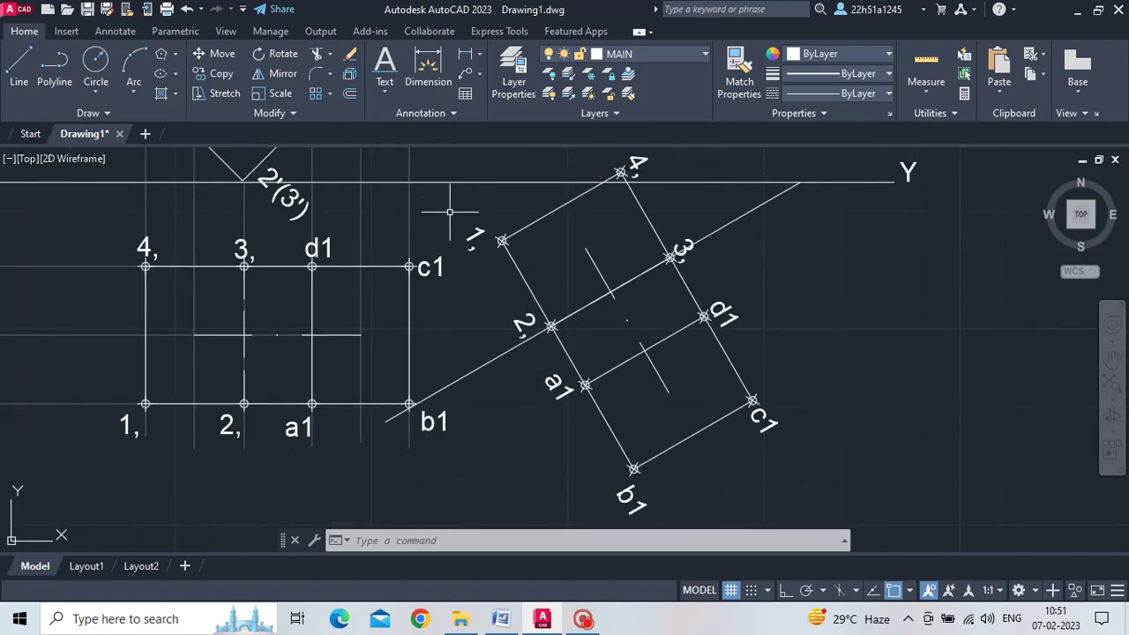
Window-select the rotated view, then add edges 4–c1 and 4–1 and labels 1 and c1.
mouse_move(456, 226)
left_mouse_down()
mouse_move(618, 494)
mouse_move(701, 493)
mouse_move(812, 399)
mouse_move(759, 276)
mouse_move(683, 201)
mouse_move(628, 168)
mouse_move(632, 155)
mouse_move(692, 213)
left_mouse_up()
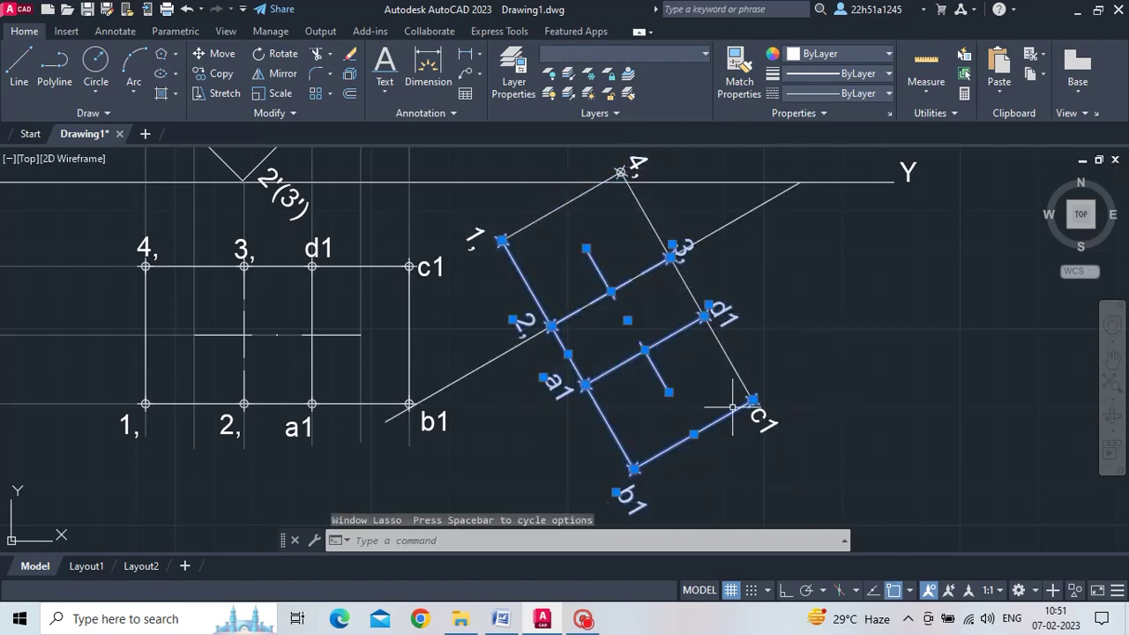
left_click(737, 367)
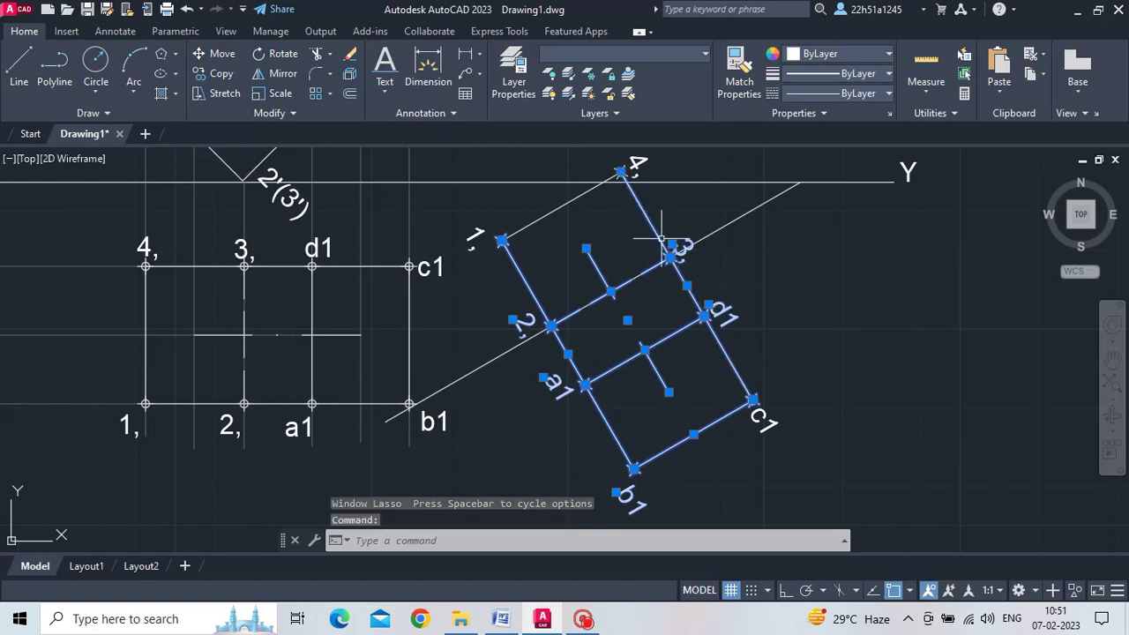
left_click_drag(643, 159, 626, 161)
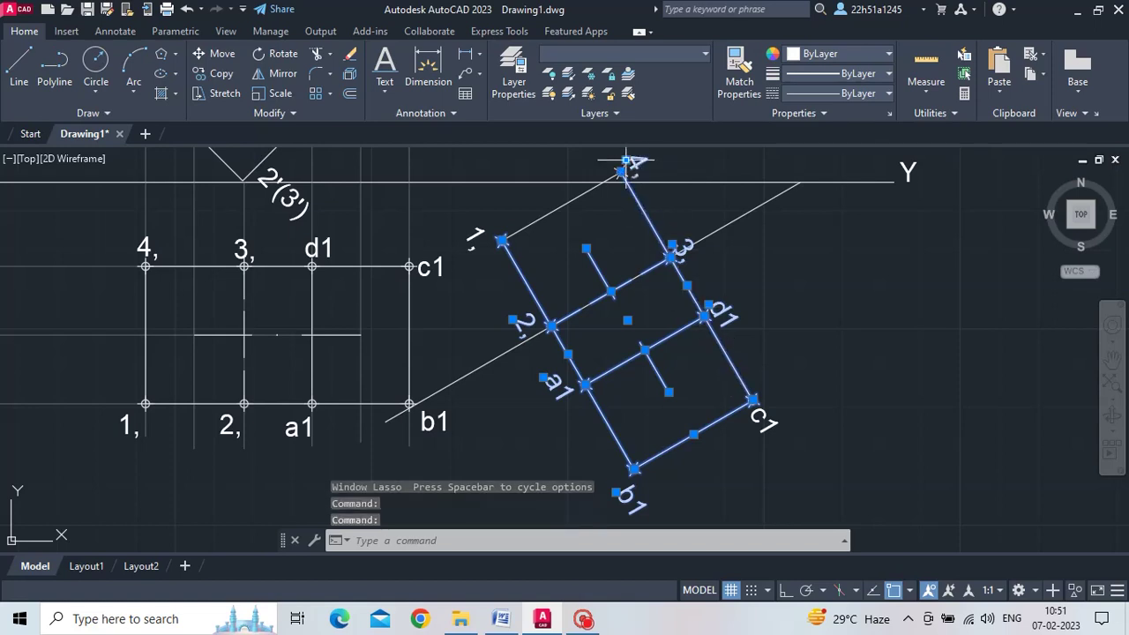
left_click(577, 196)
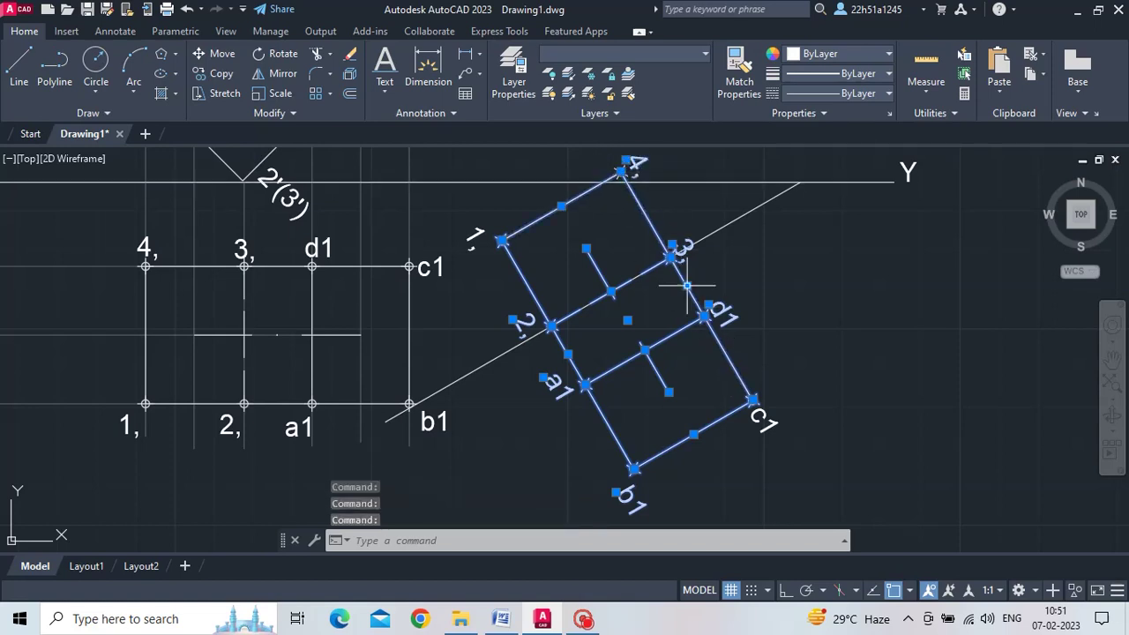
left_click(475, 236)
left_click(472, 227)
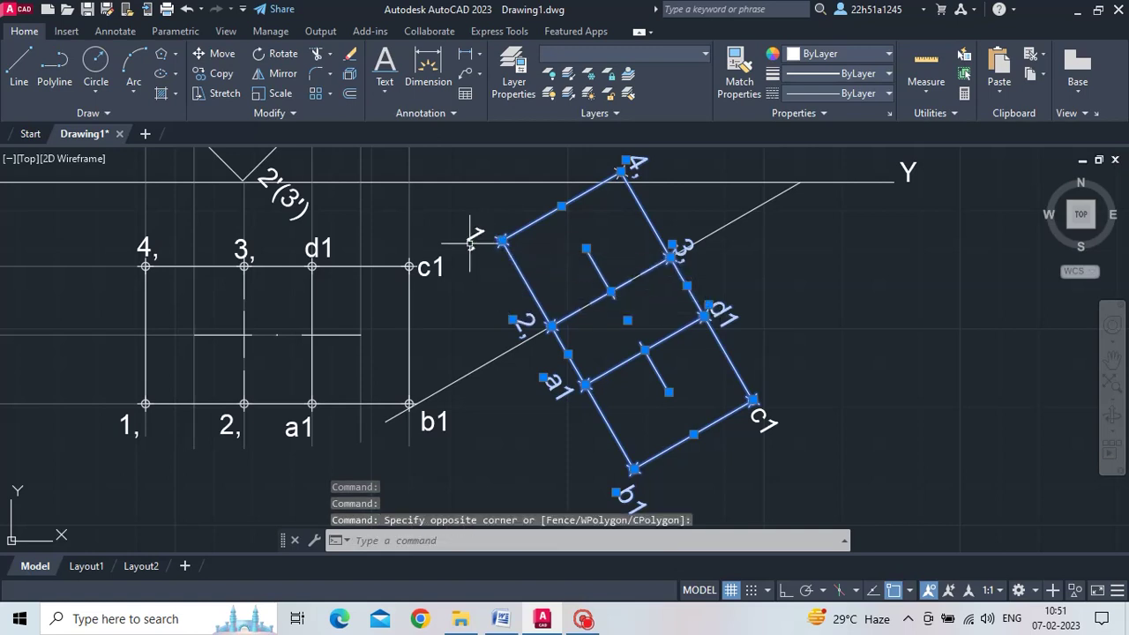
left_click(472, 229)
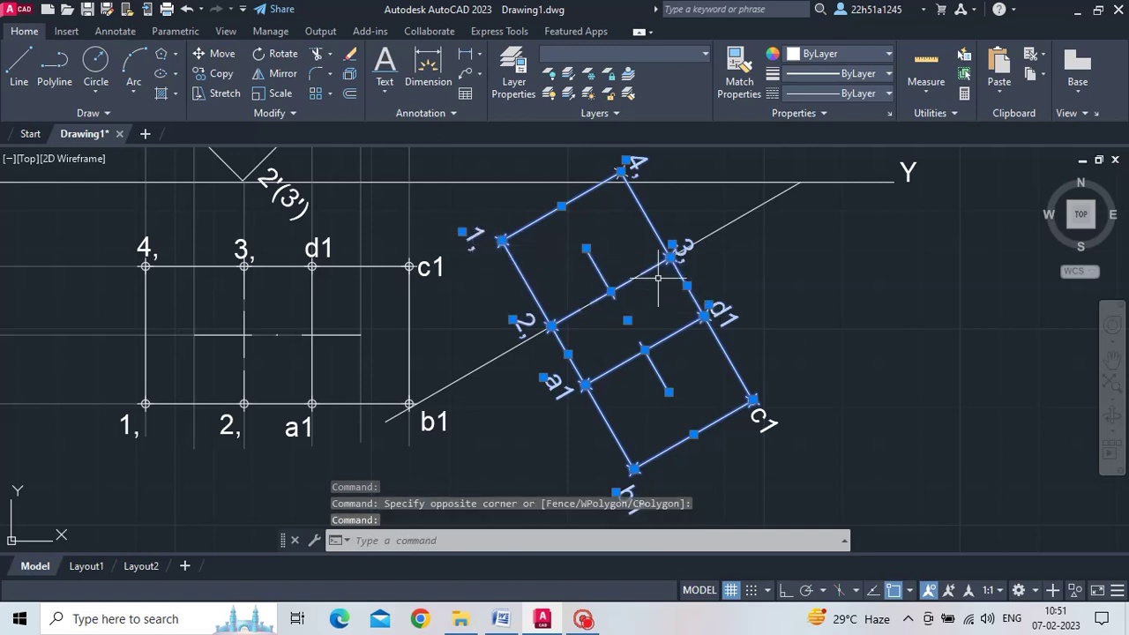
left_click(765, 420)
scroll(788, 451, "down", 2)
middle_click_drag(788, 451, 757, 428)
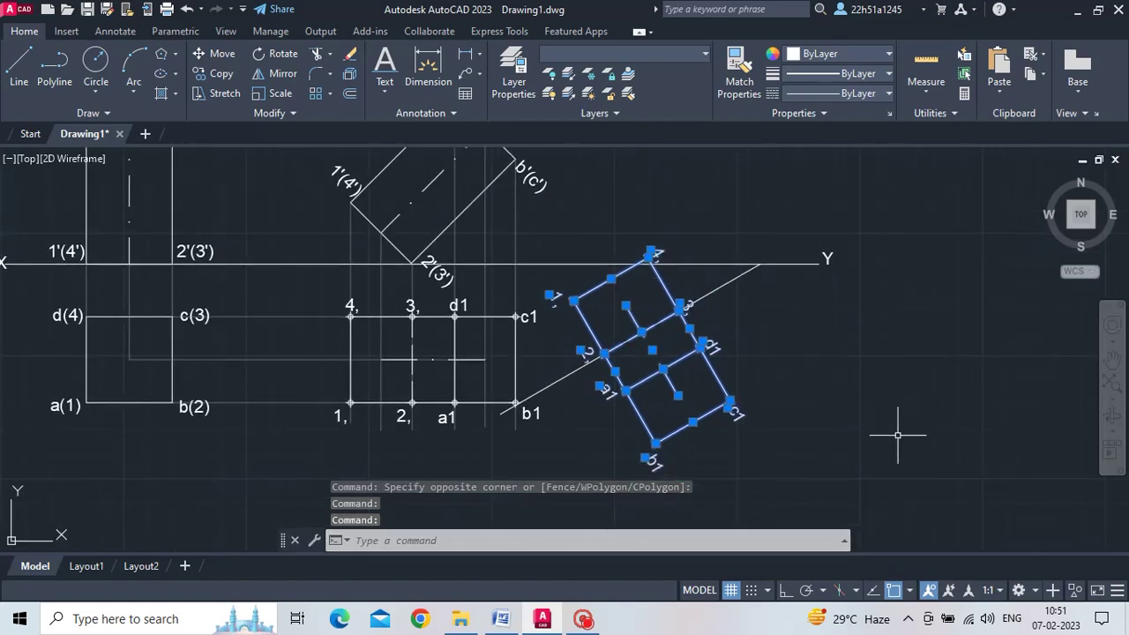
Move the selected rotated view from point 3 to a lower spot along the diagonal line.
type("MOVE")
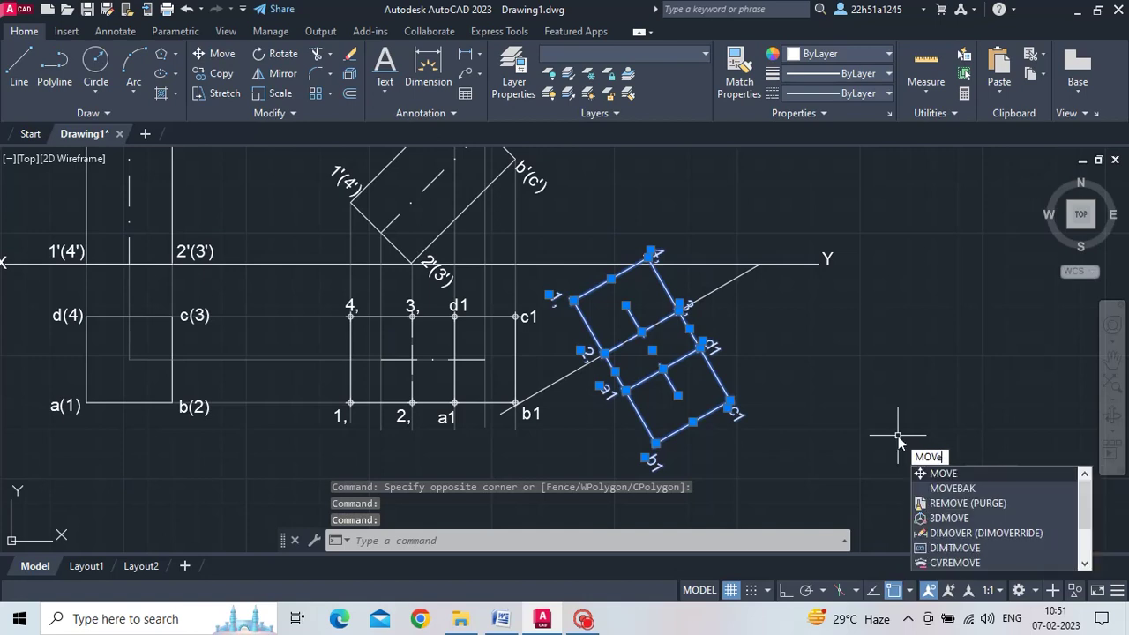
left_click(944, 474)
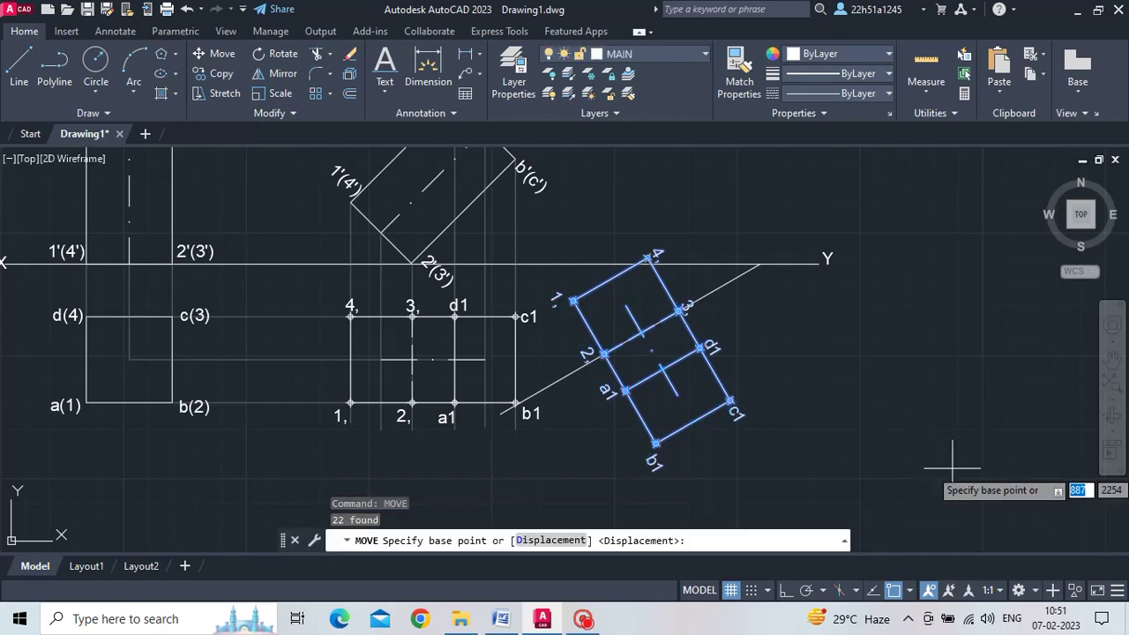
left_click(679, 310)
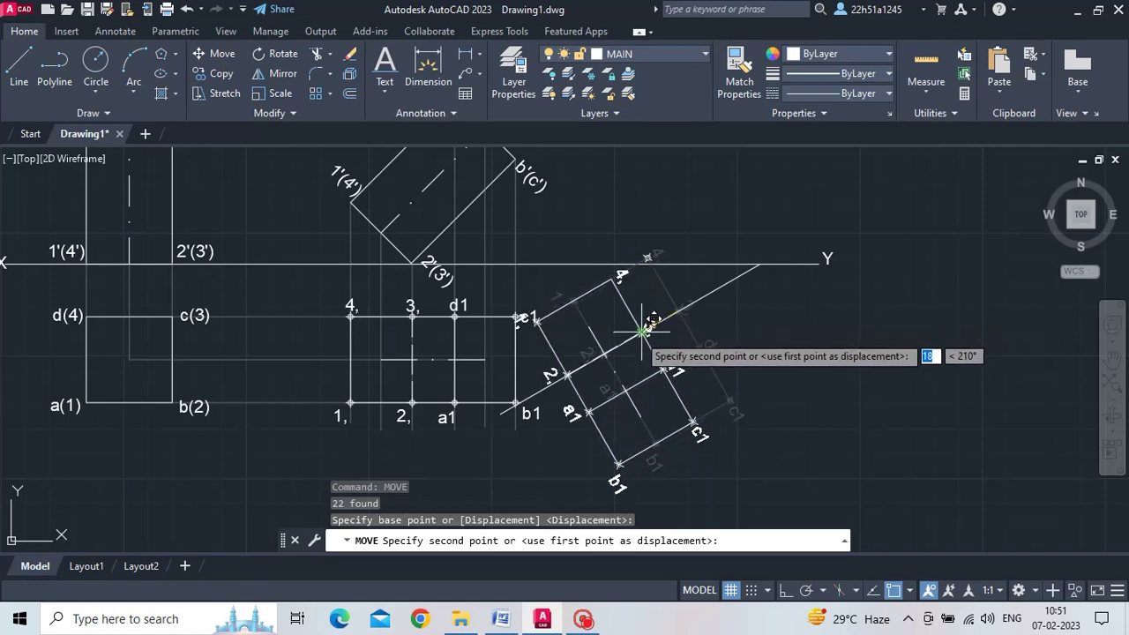
scroll(642, 331, "up", 4)
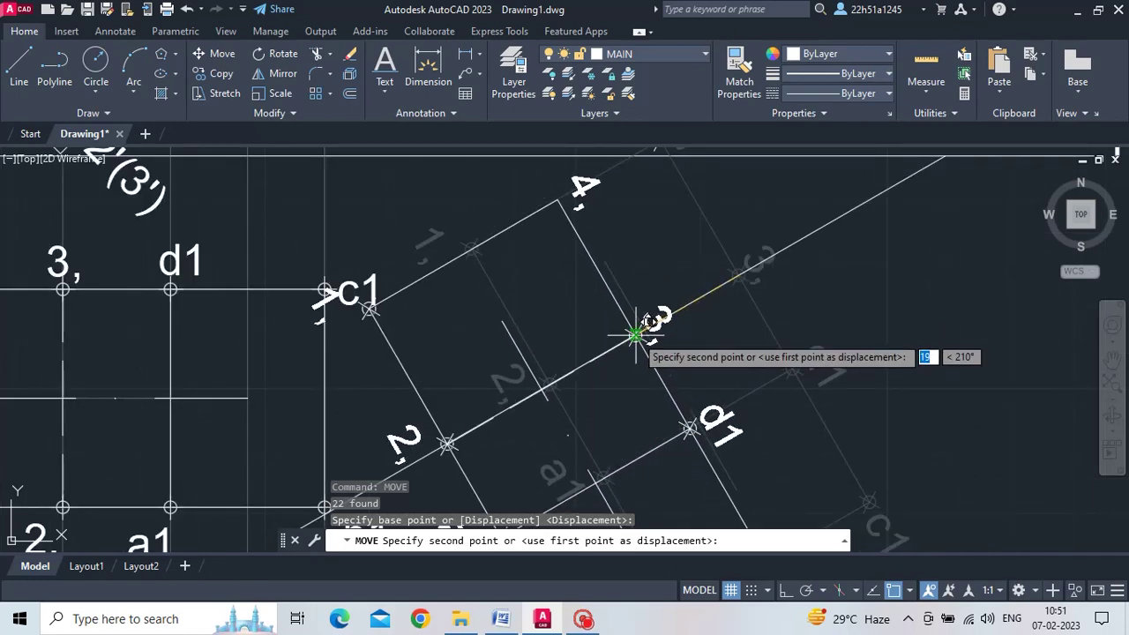
left_click(635, 335)
scroll(993, 389, "down", 2)
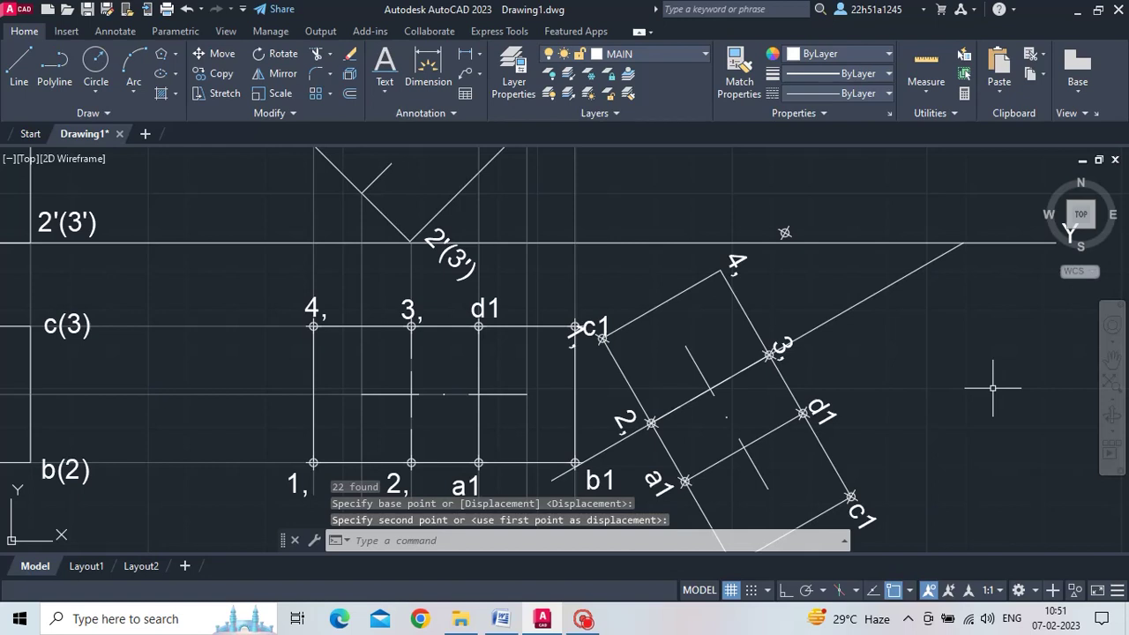
type("MO")
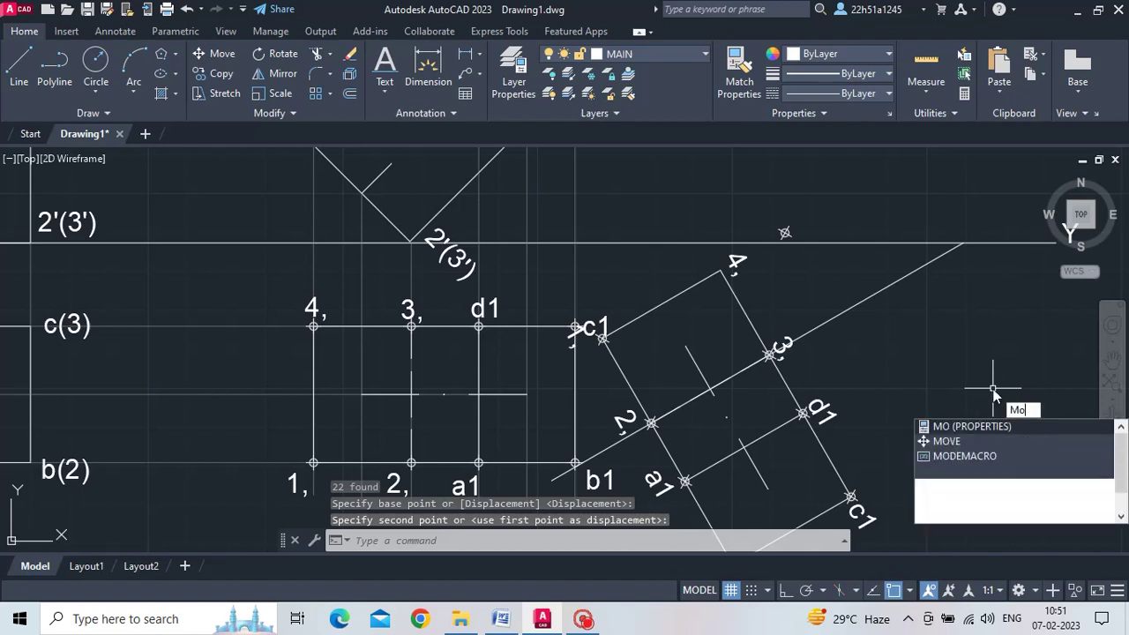
type("VE")
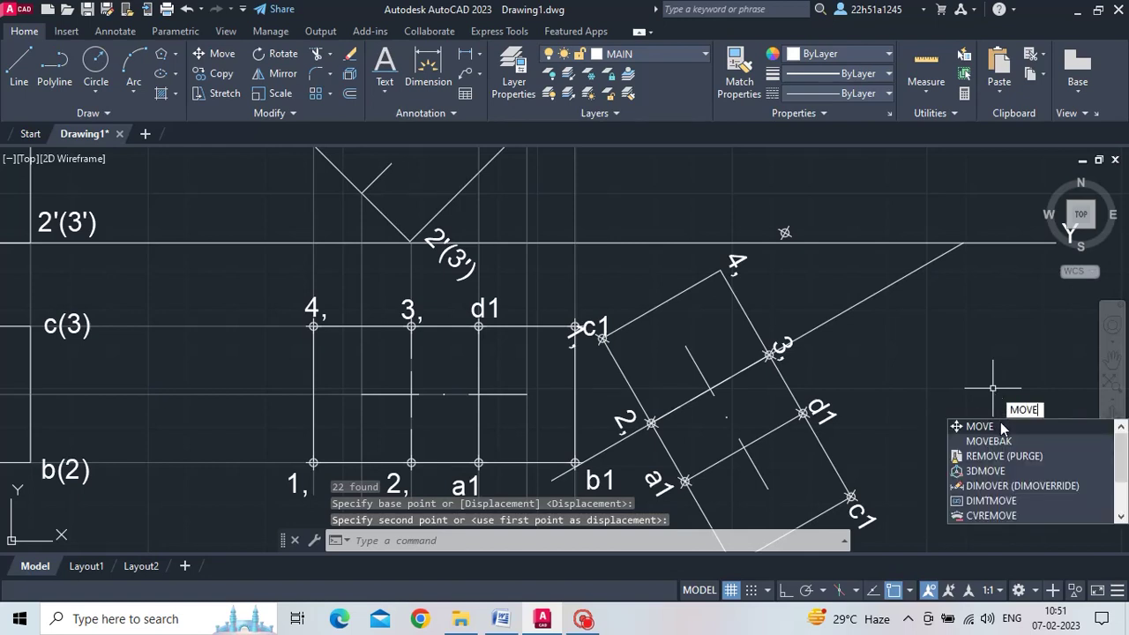
Move the long diagonal line so its upper end attaches at point Y.
key("Return")
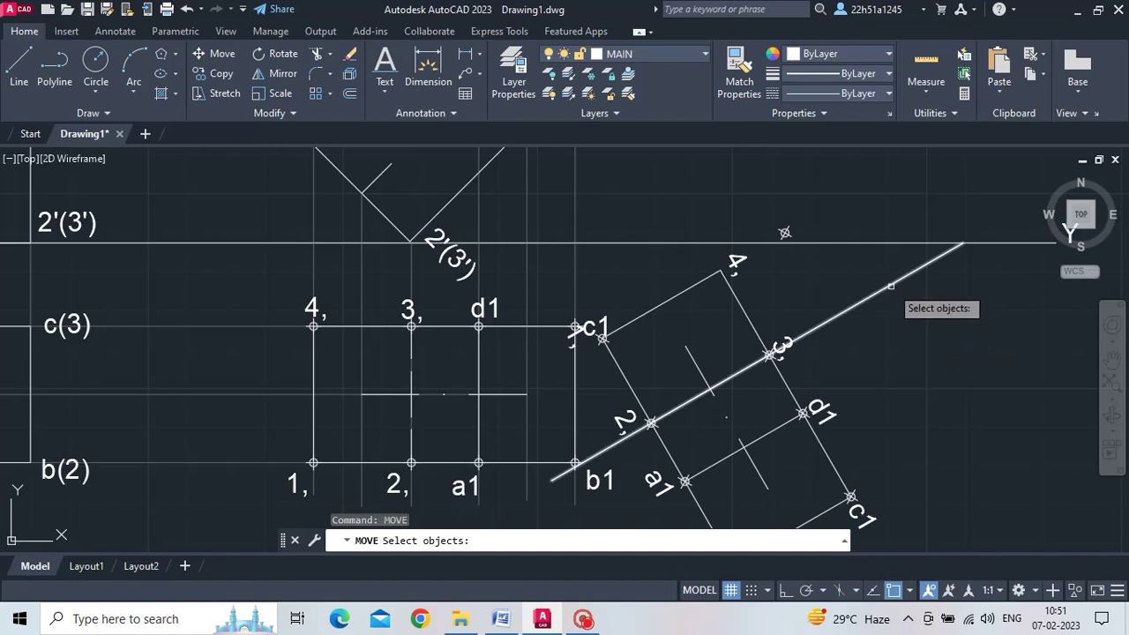
left_click(890, 286)
key("Return")
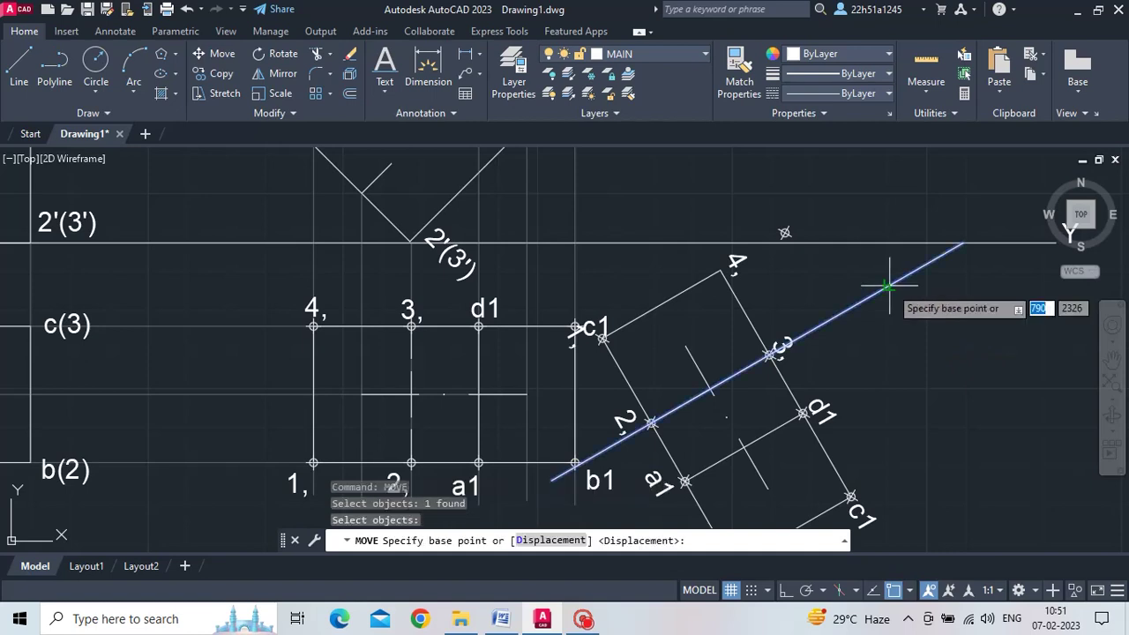
left_click(963, 244)
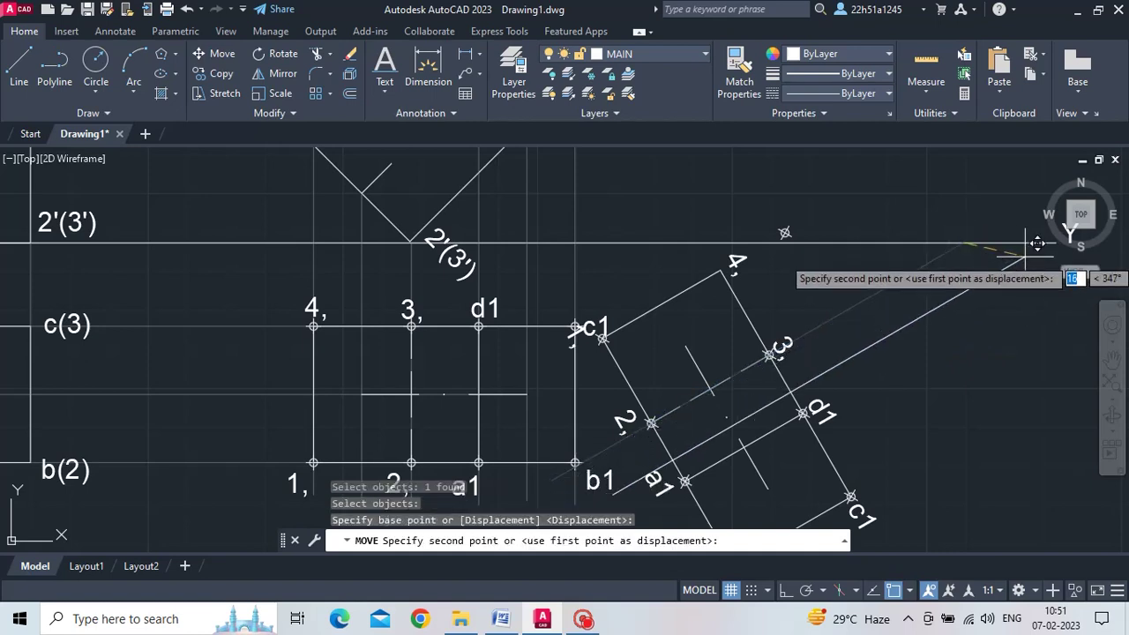
middle_click_drag(1044, 258, 799, 300)
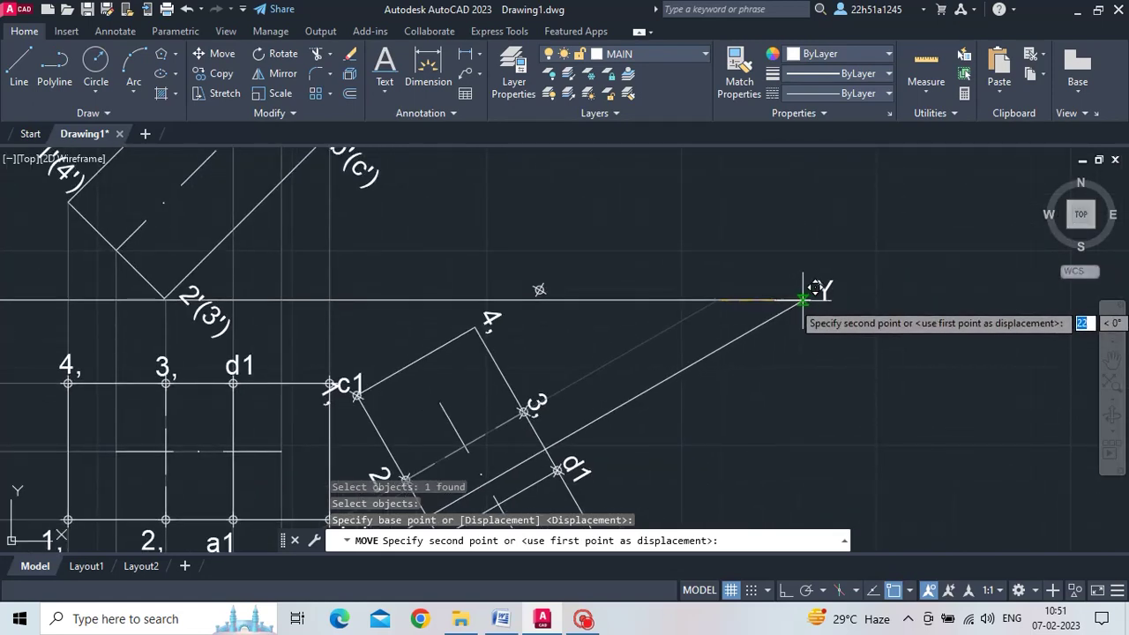
left_click(806, 300)
scroll(806, 321, "down", 5)
scroll(796, 358, "up", 2)
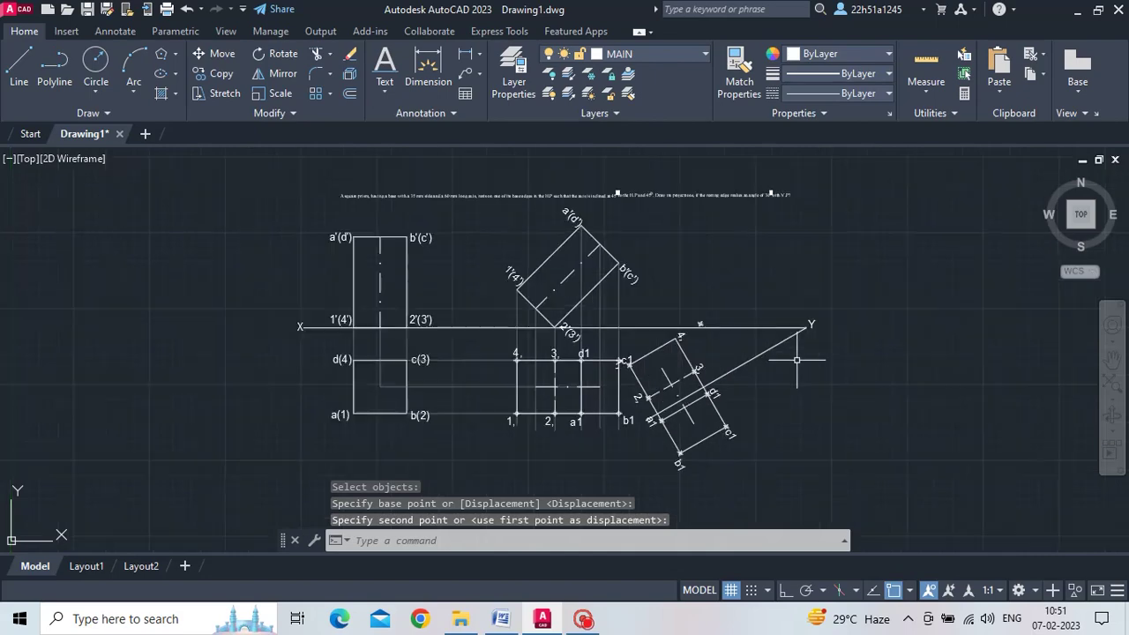
scroll(788, 391, "up", 2)
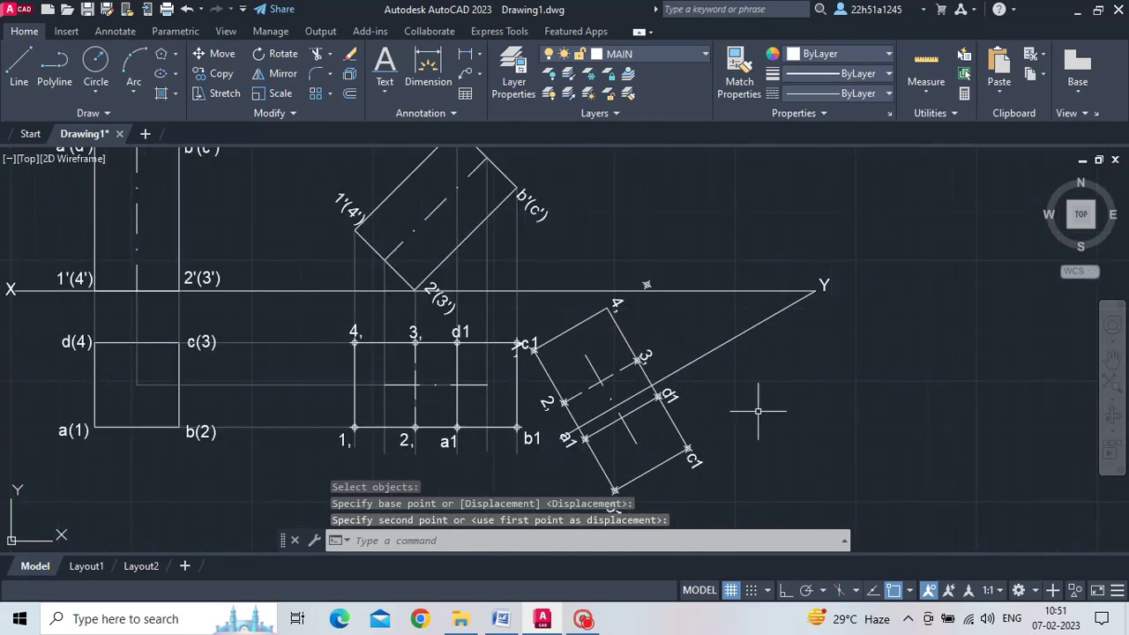
scroll(573, 414, "up", 4)
scroll(572, 415, "down", 4)
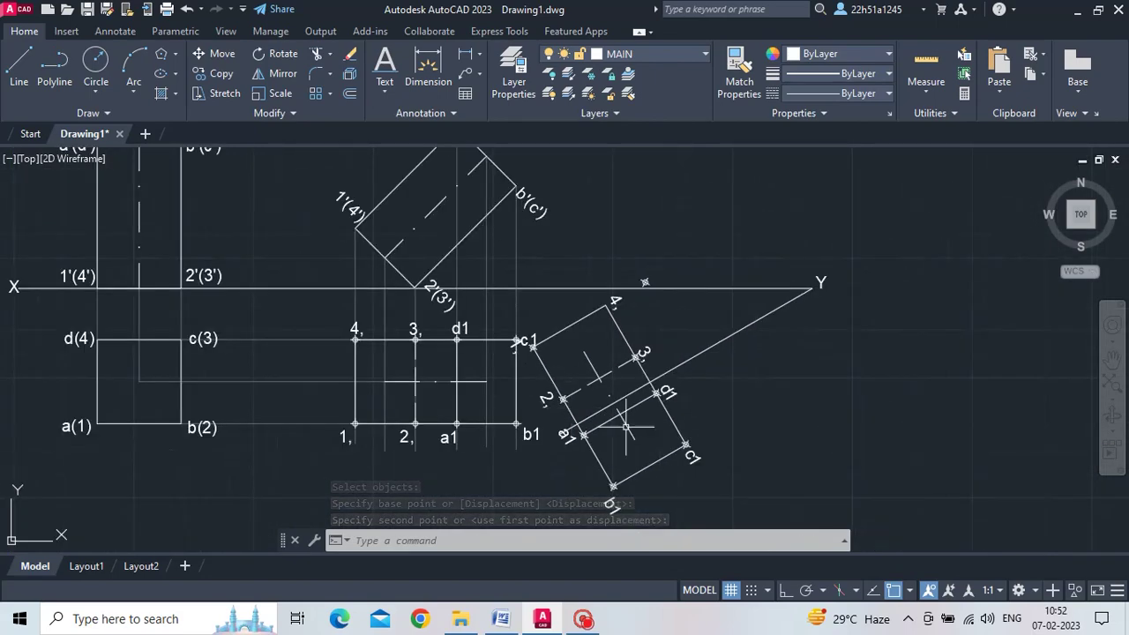
Cancel the stray selection window started around the auxiliary view.
left_click(741, 481)
mouse_move(735, 485)
left_mouse_down()
mouse_move(576, 339)
mouse_move(626, 287)
left_mouse_up()
key("Escape")
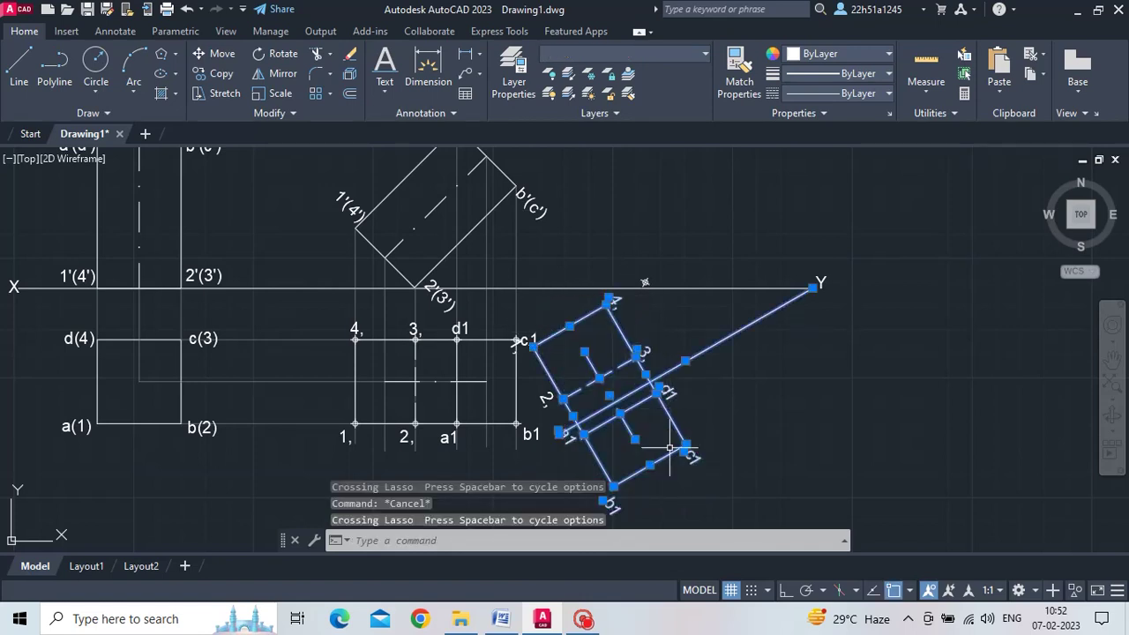
Window-select the auxiliary view's lines enclosing c1, 3, d1 and 2.
key("Escape")
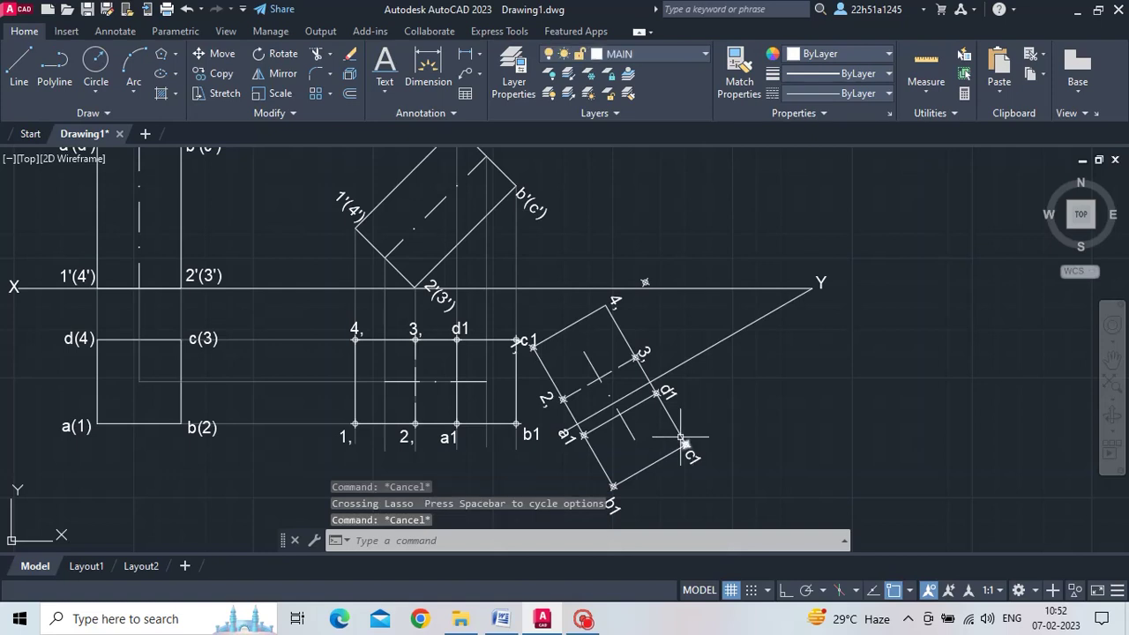
scroll(513, 341, "up", 2)
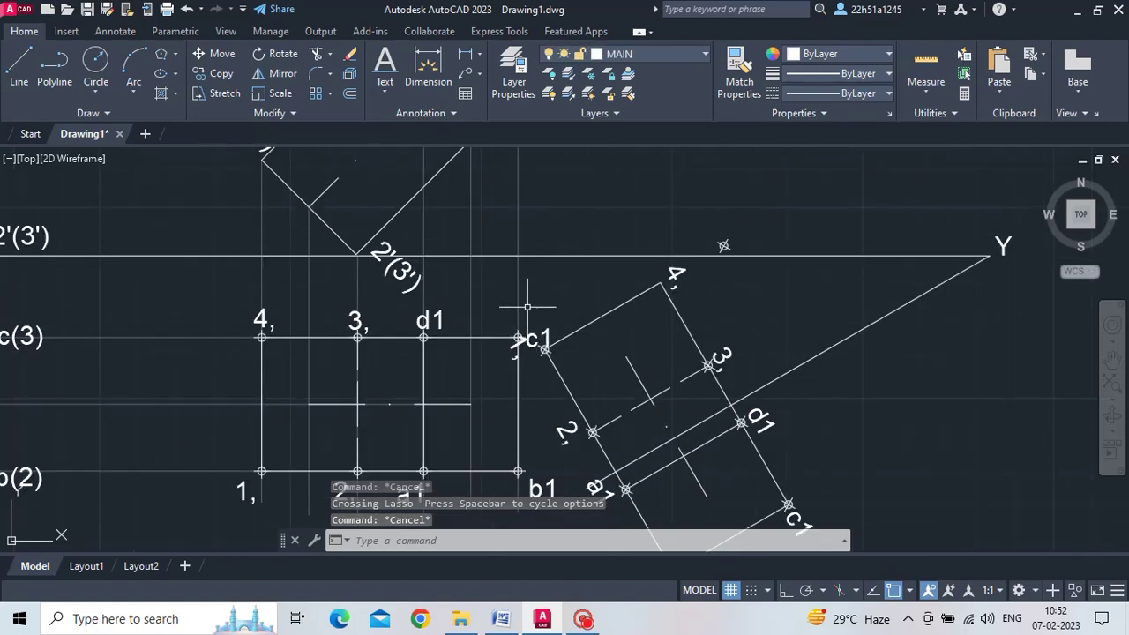
left_click_drag(528, 308, 707, 548)
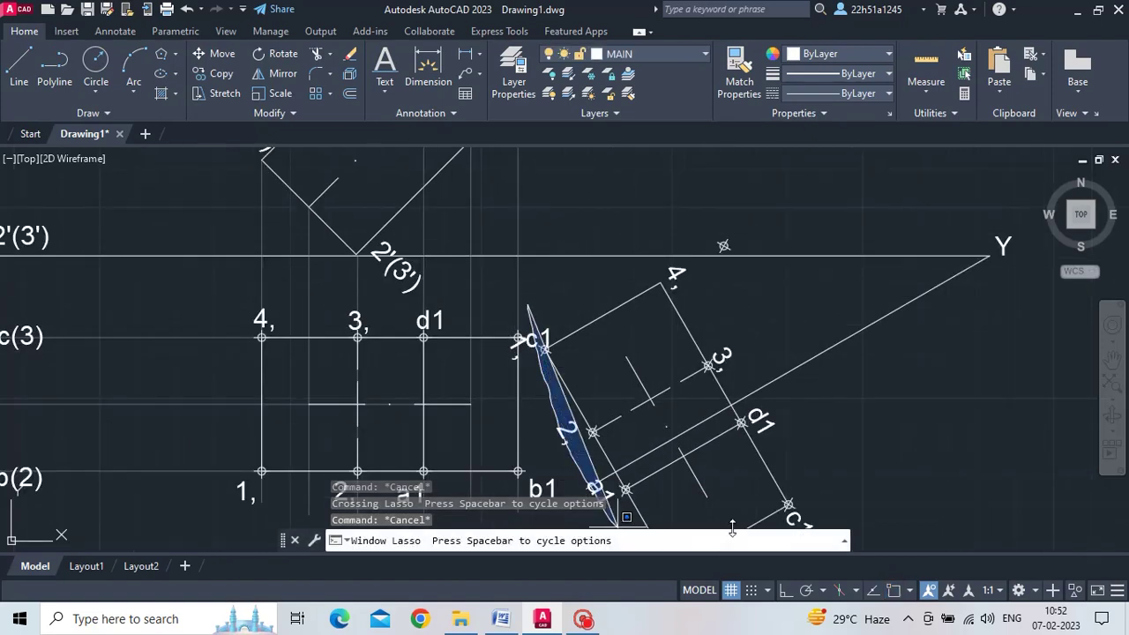
mouse_move(626, 517)
left_mouse_down()
mouse_move(732, 289)
mouse_move(695, 262)
left_mouse_up()
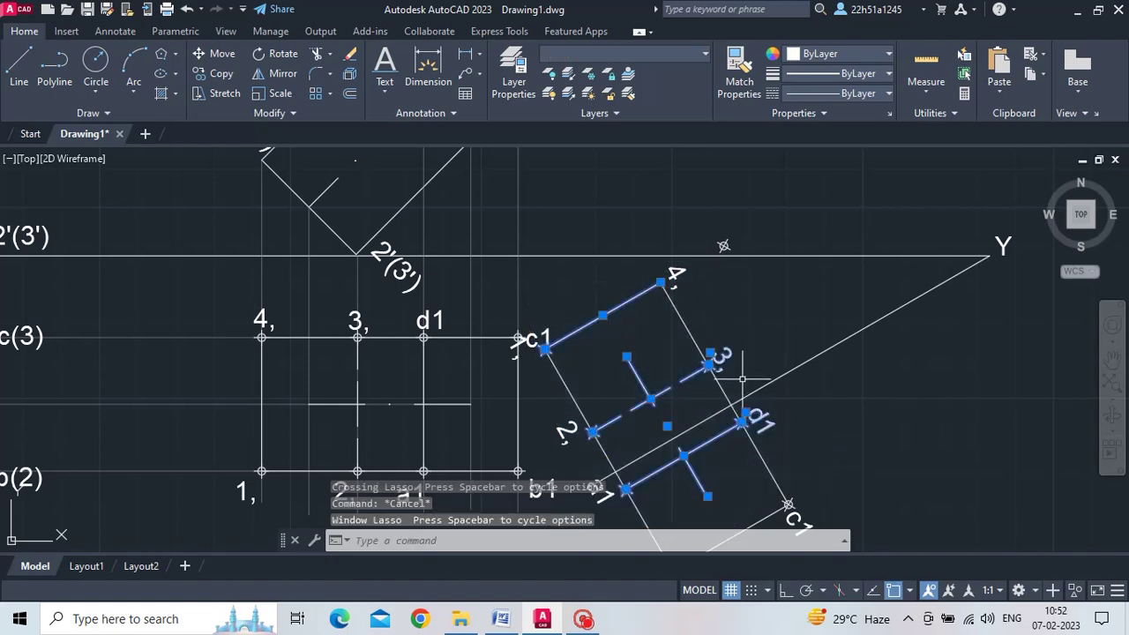
scroll(838, 505, "down", 3)
scroll(842, 521, "up", 3)
middle_click_drag(832, 467, 818, 419)
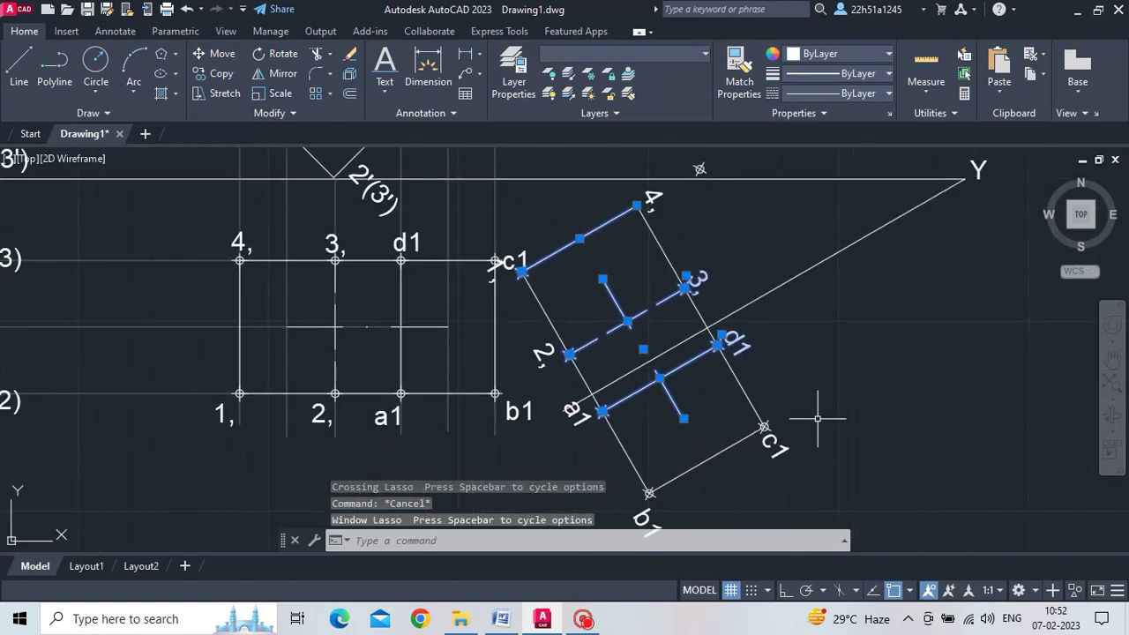
Add label 2 and edges c1–b1 and 4–c1 to the selection.
left_click(542, 352)
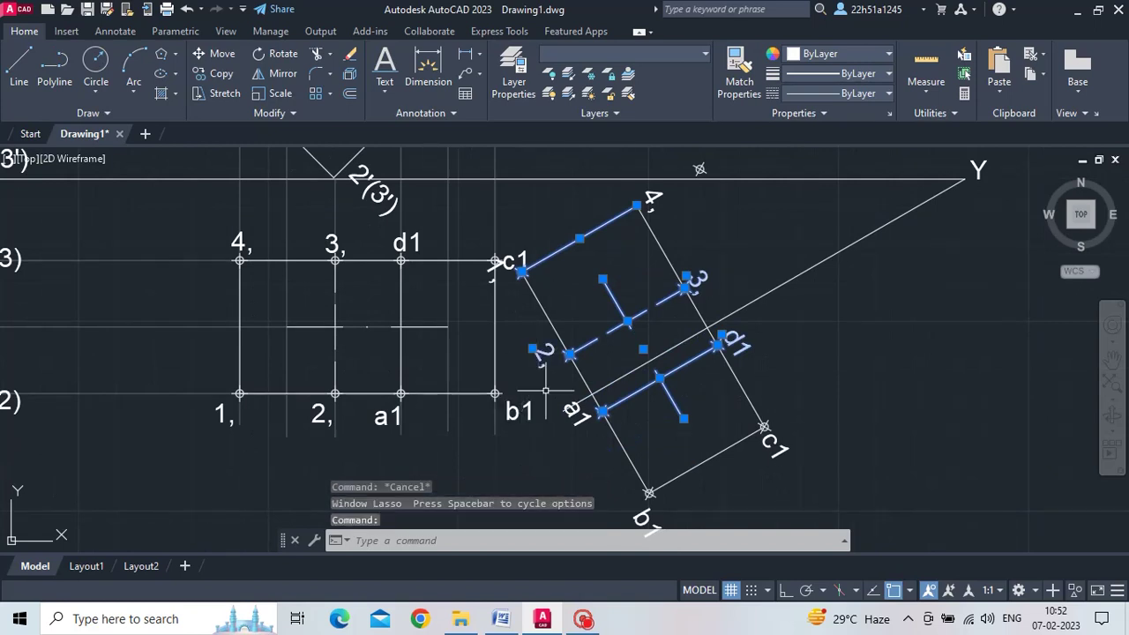
left_click(649, 488)
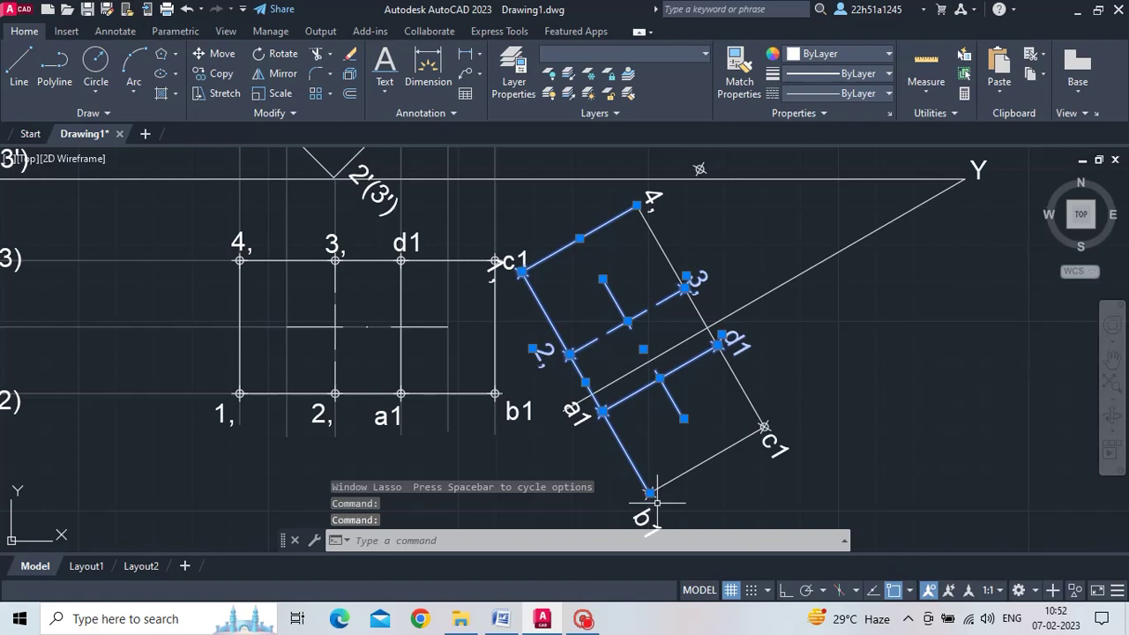
left_click(766, 427)
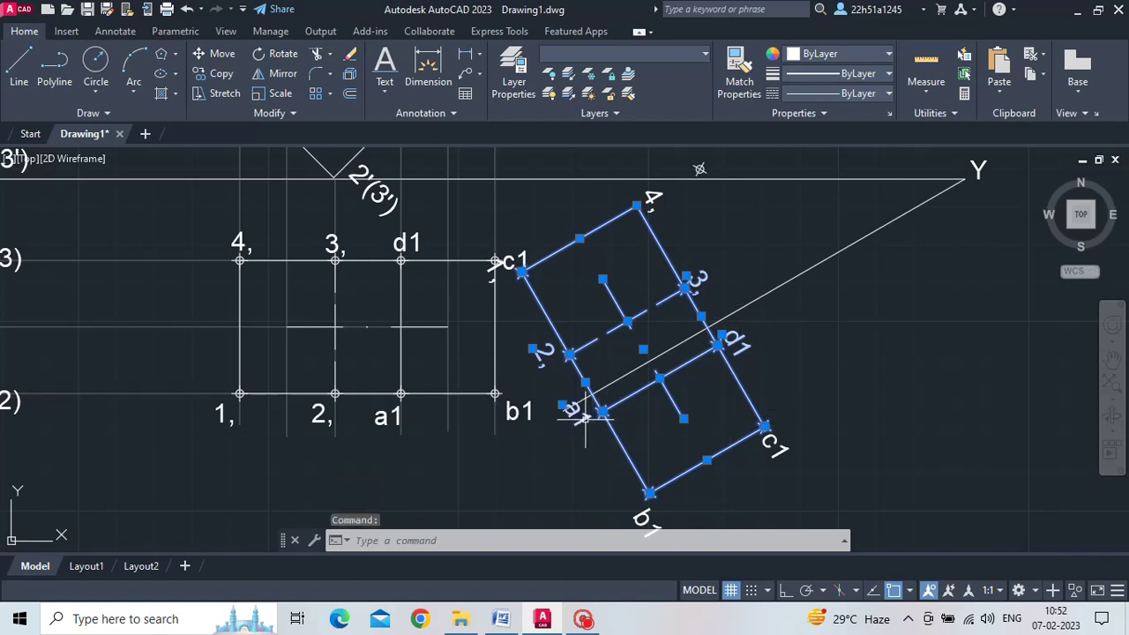
key("Escape")
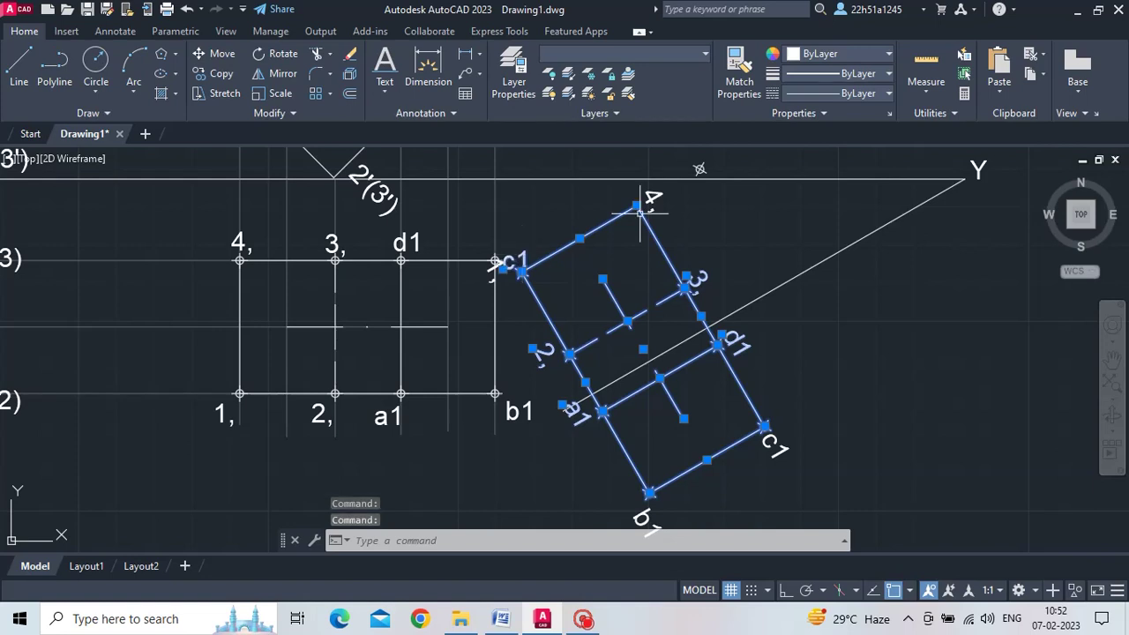
key("Escape")
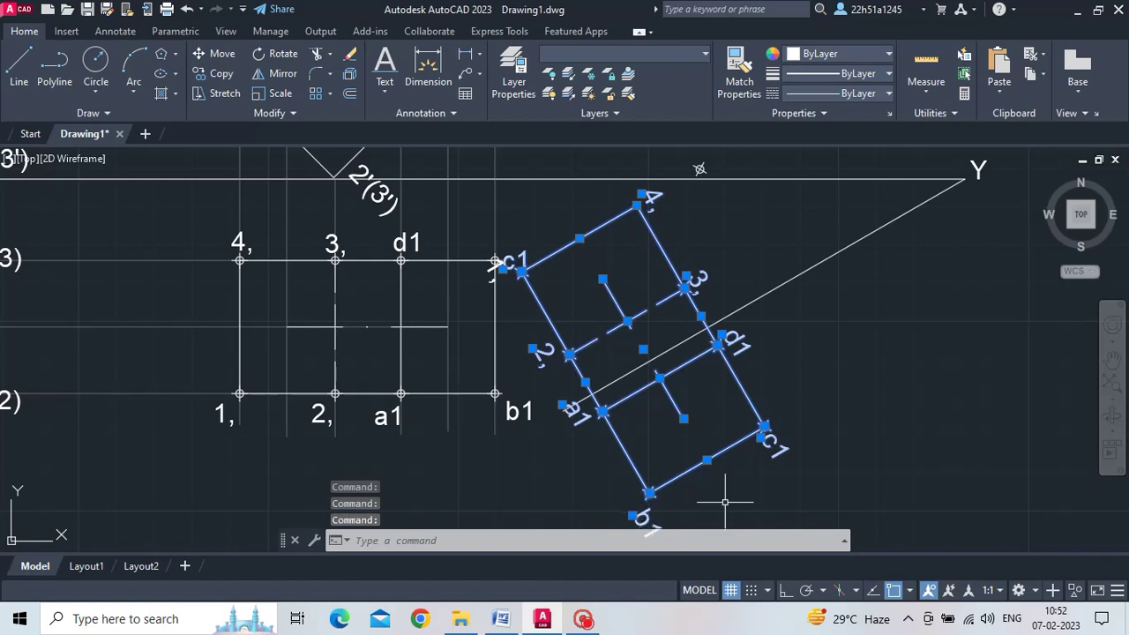
scroll(794, 455, "down", 2)
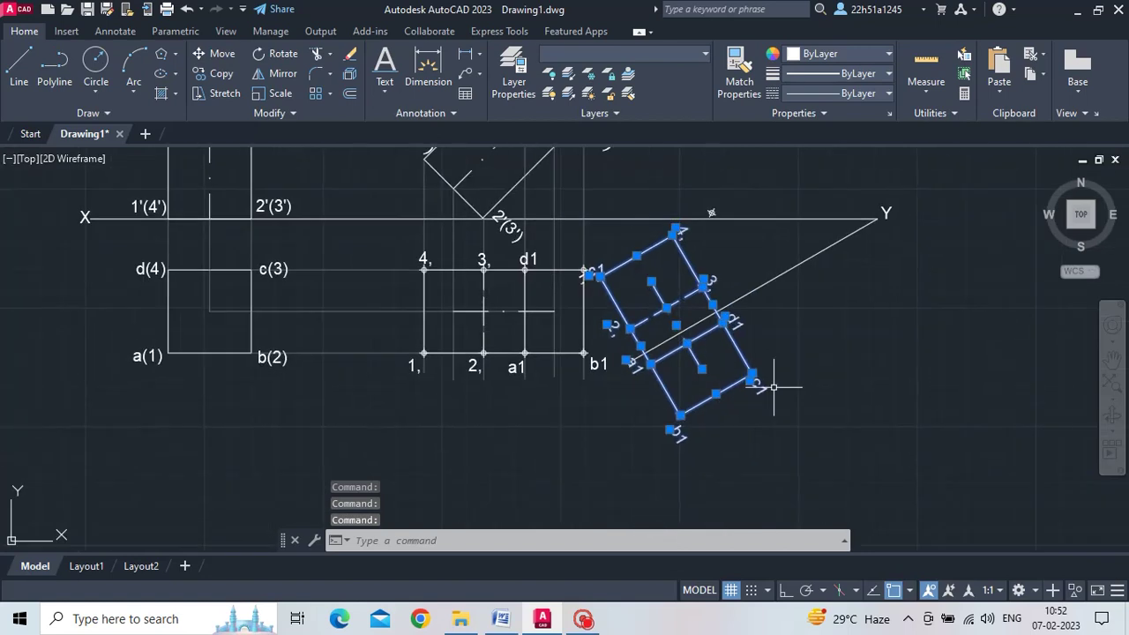
scroll(781, 406, "up", 2)
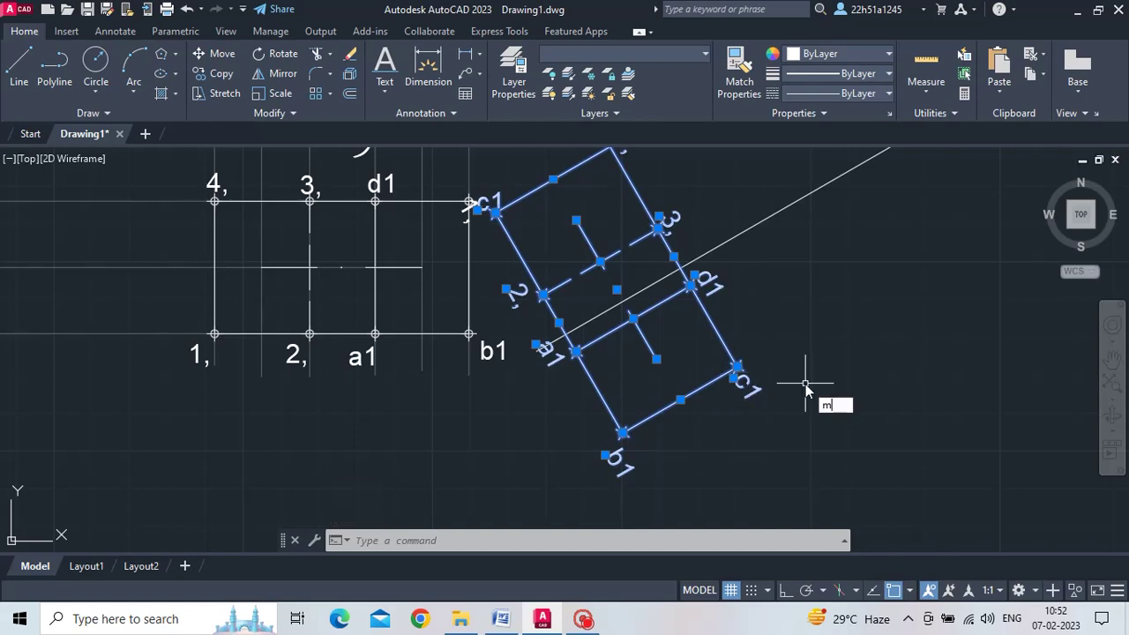
Move all 22 objects of the rotated view from point 3 onto the inclined line.
type("ve")
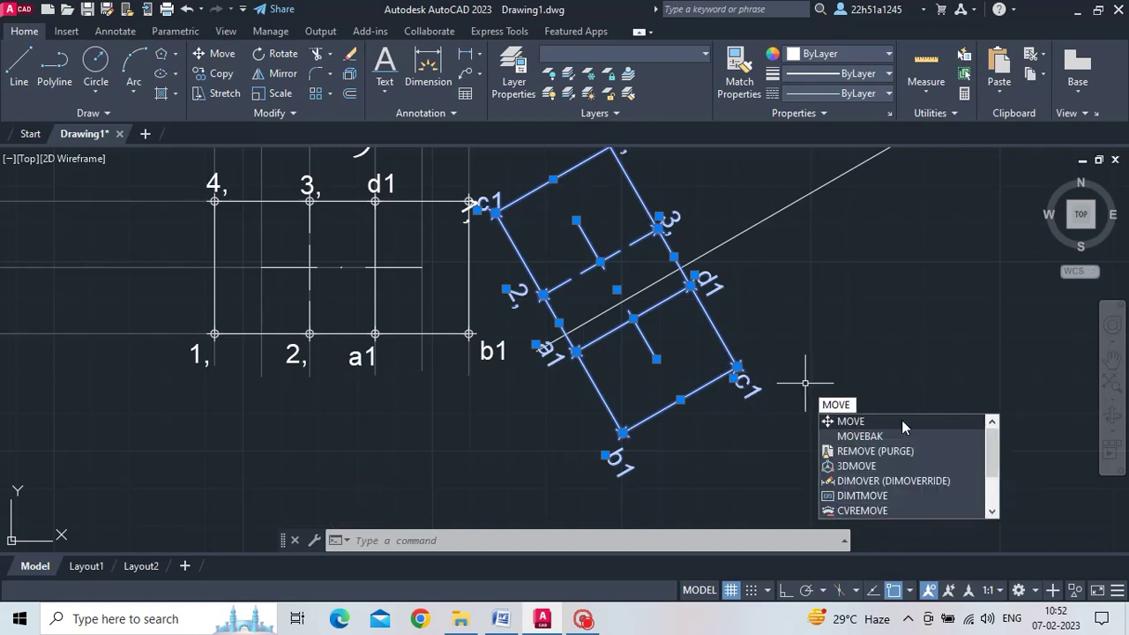
left_click(905, 427)
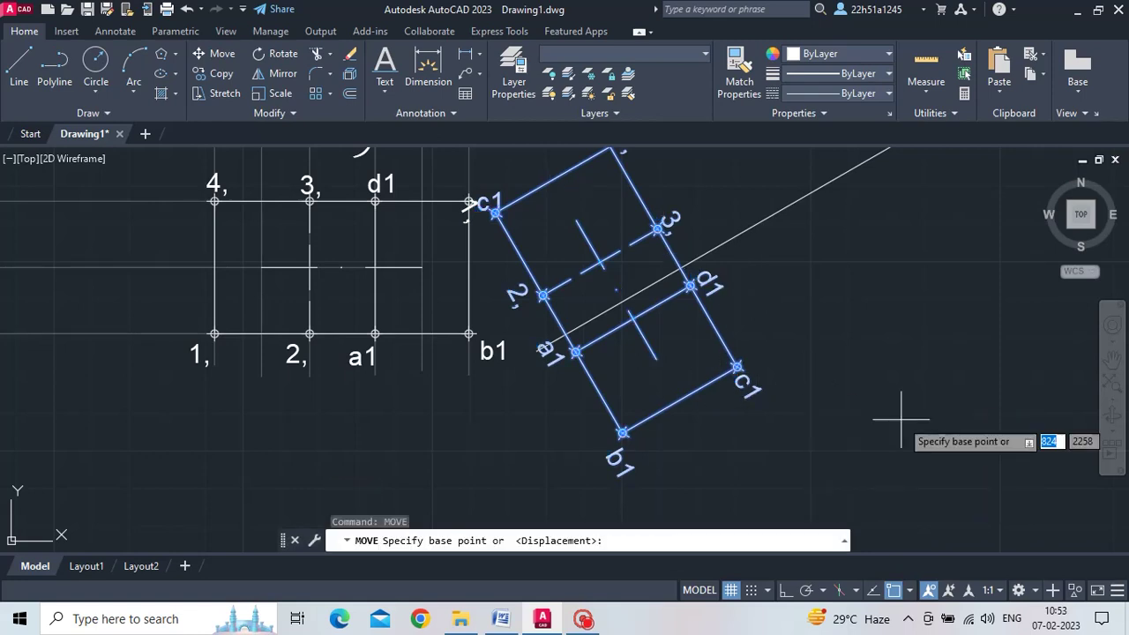
left_click(658, 229)
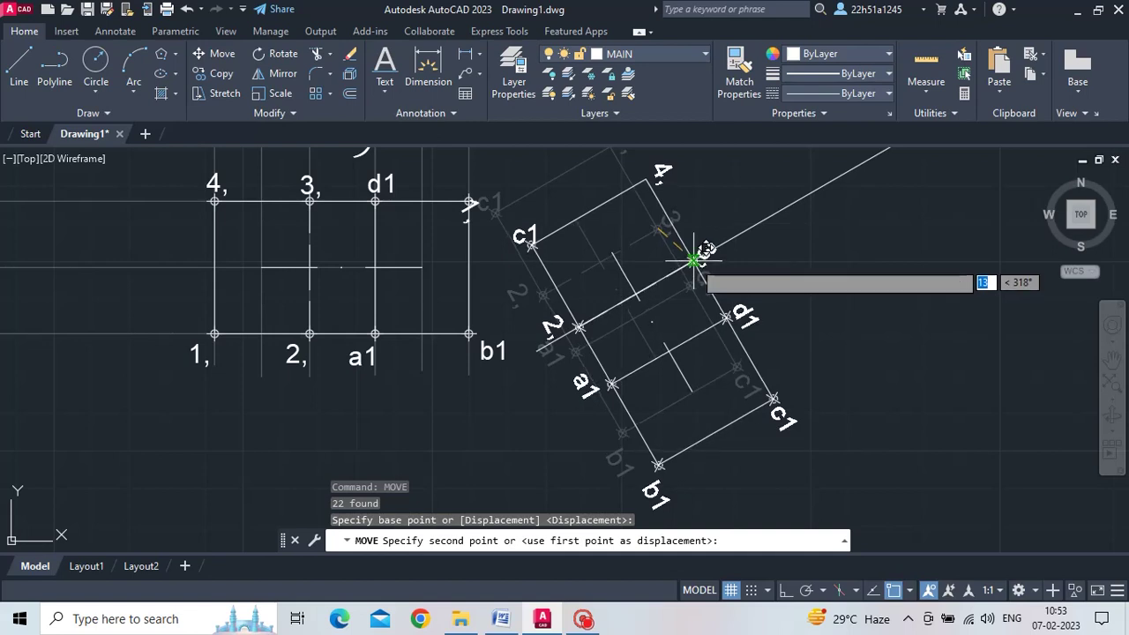
left_click(695, 259)
scroll(750, 300, "down", 2)
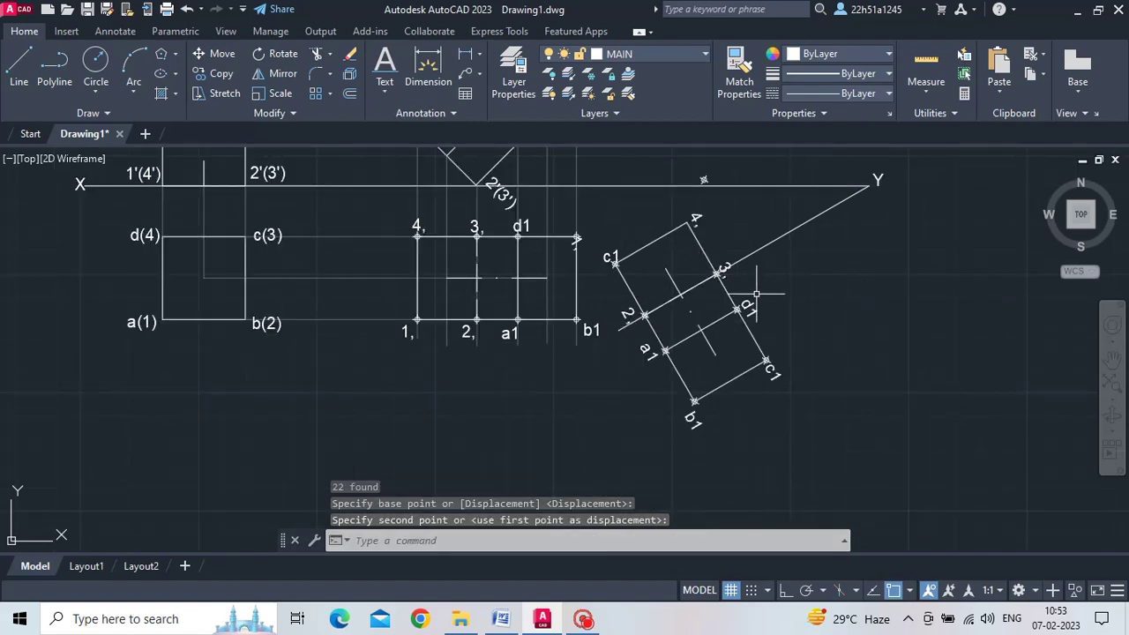
scroll(756, 294, "up", 2)
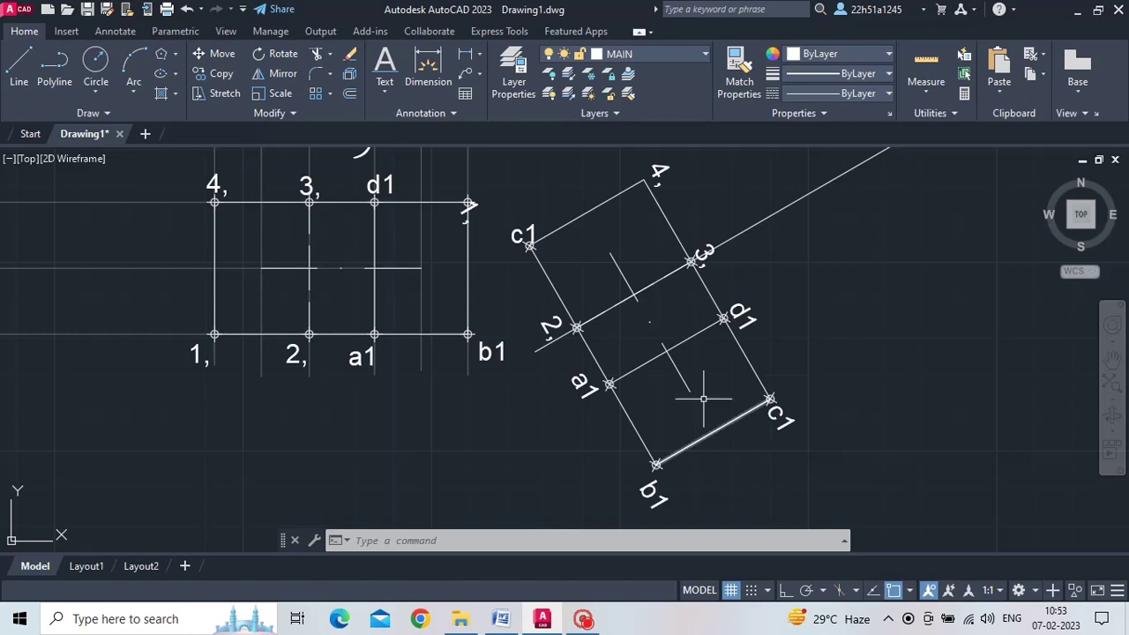
Move the c1 label beside the top view's corner.
left_click(515, 234)
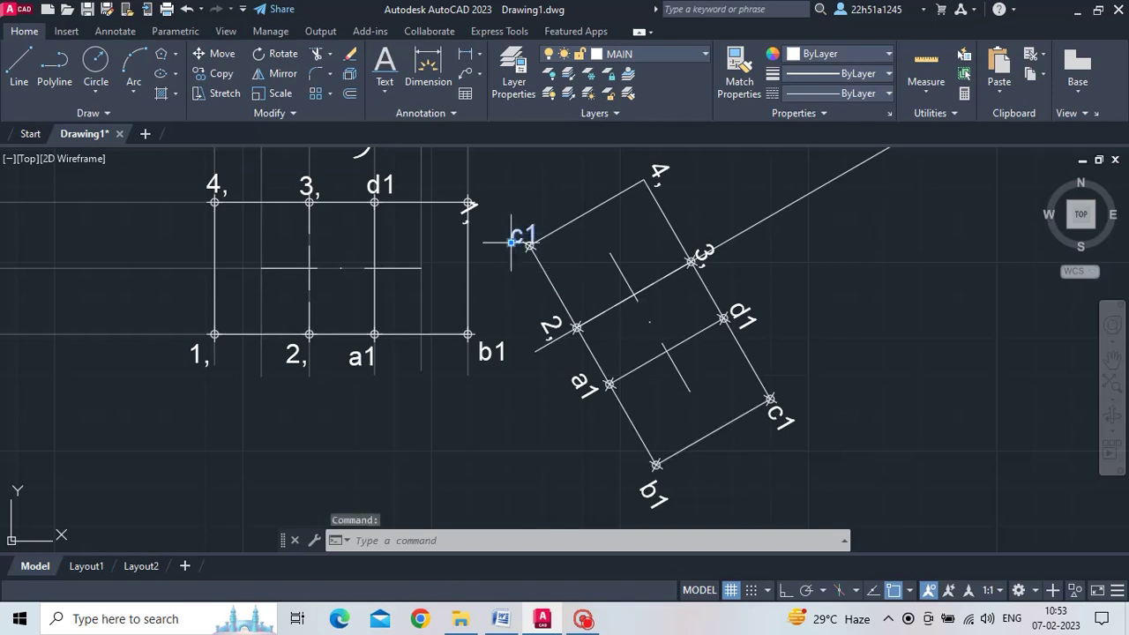
left_click(510, 238)
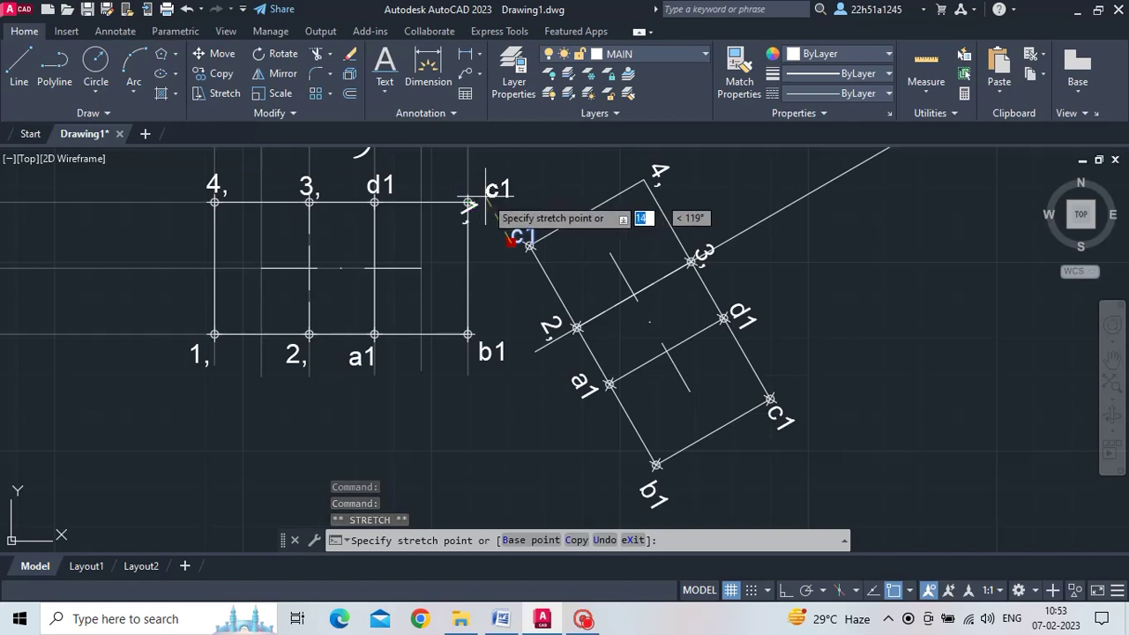
scroll(510, 238, "up", 4)
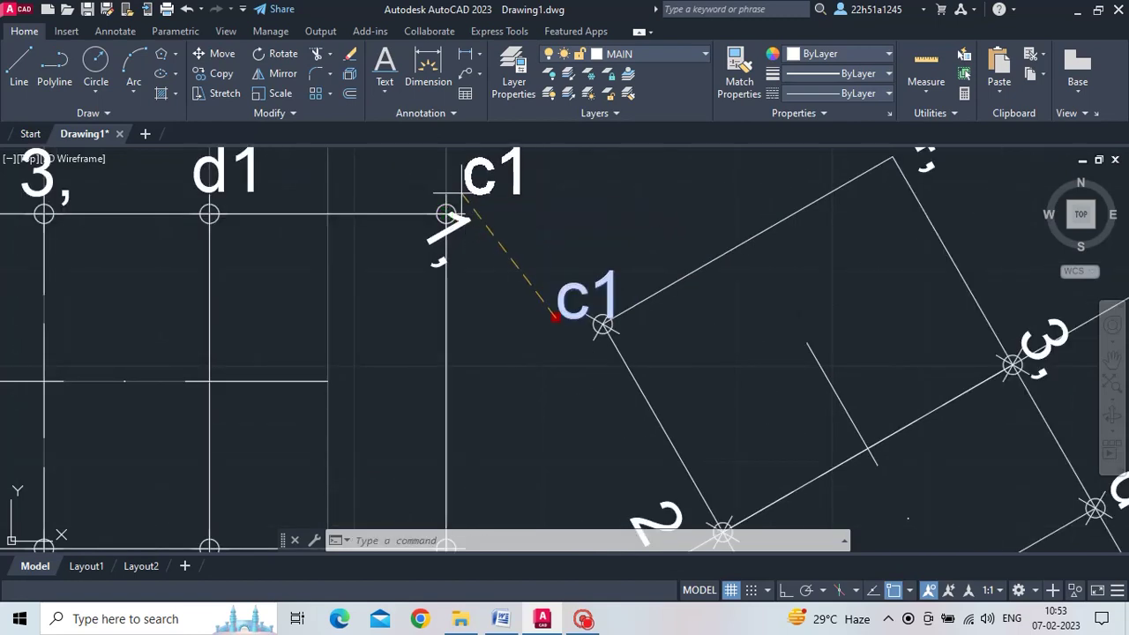
left_click(460, 193)
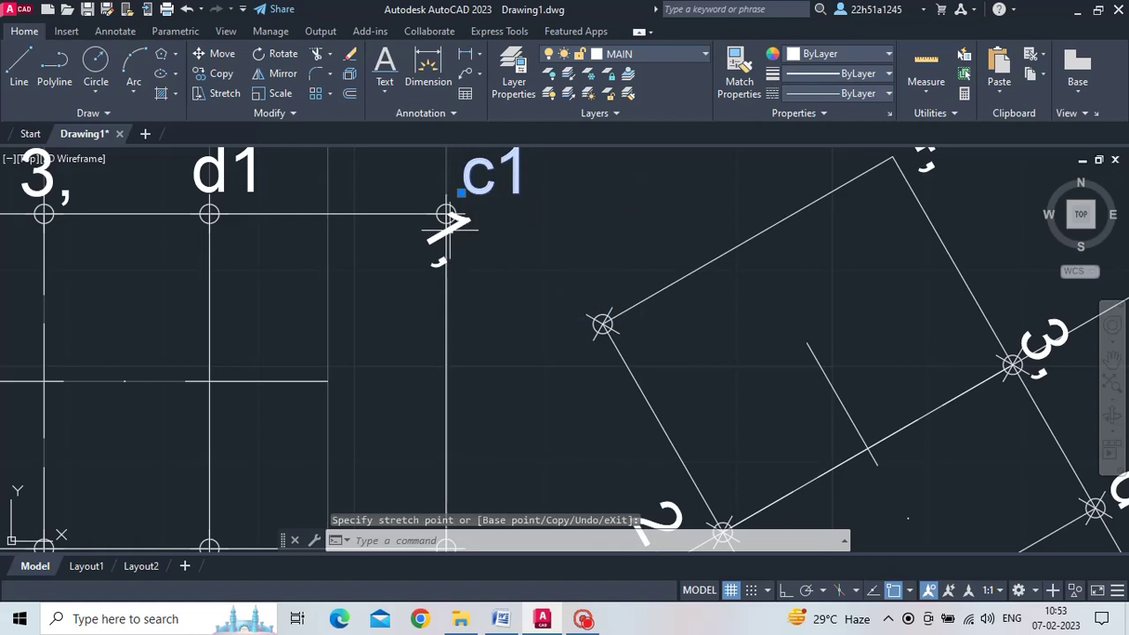
key("Escape")
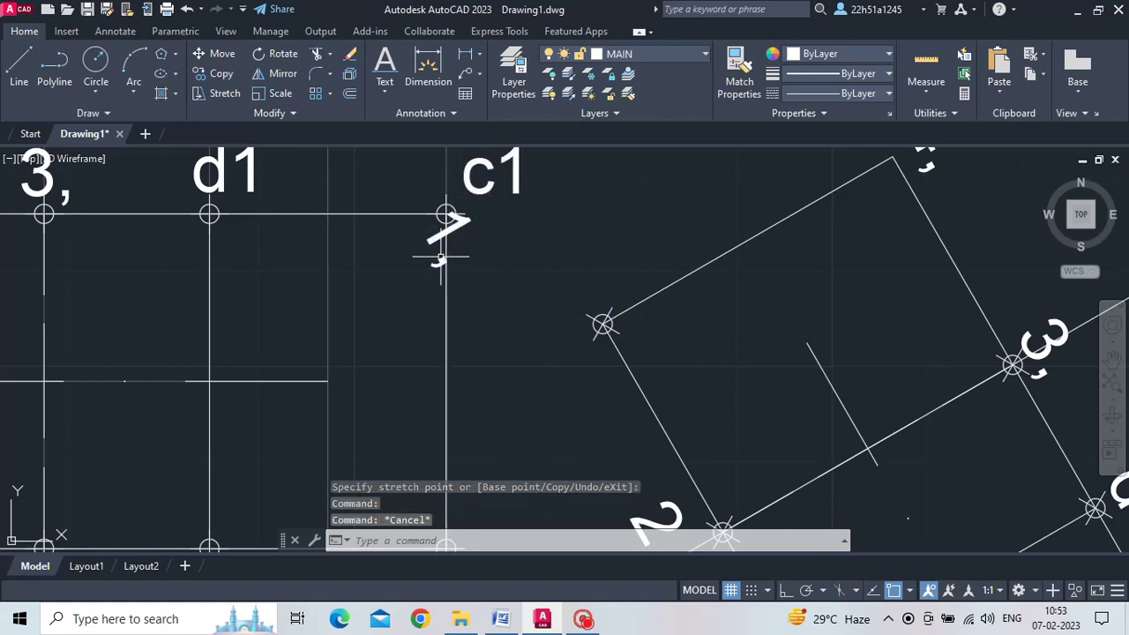
key("Escape")
Select the rotated 1 label and grab it to reposition it.
left_click(433, 236)
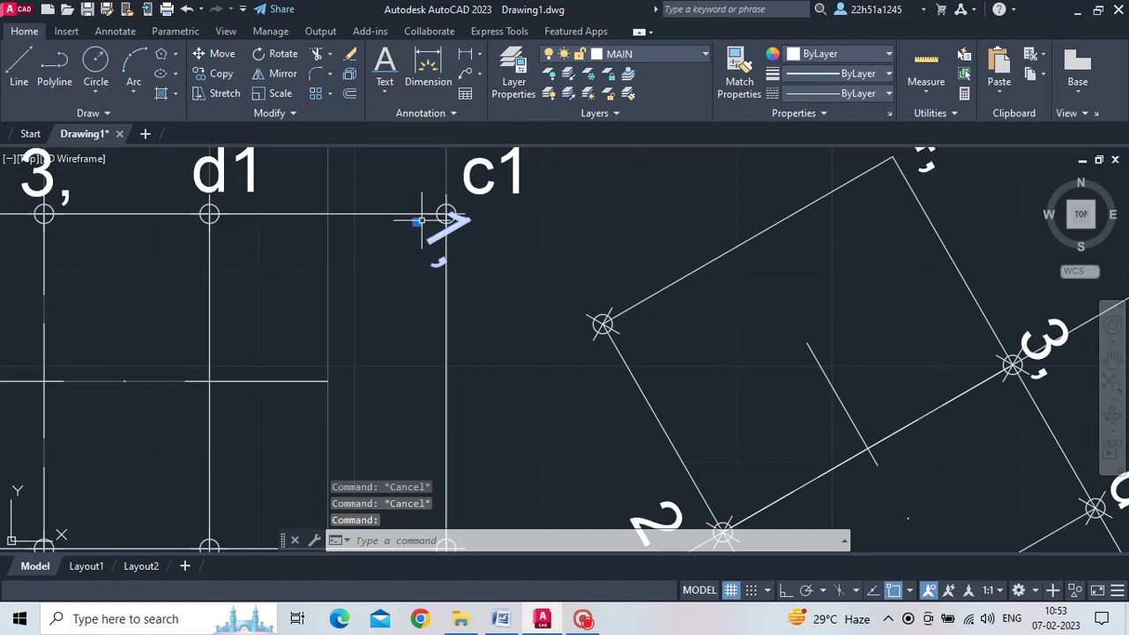
left_click_drag(422, 221, 459, 297)
key("Escape")
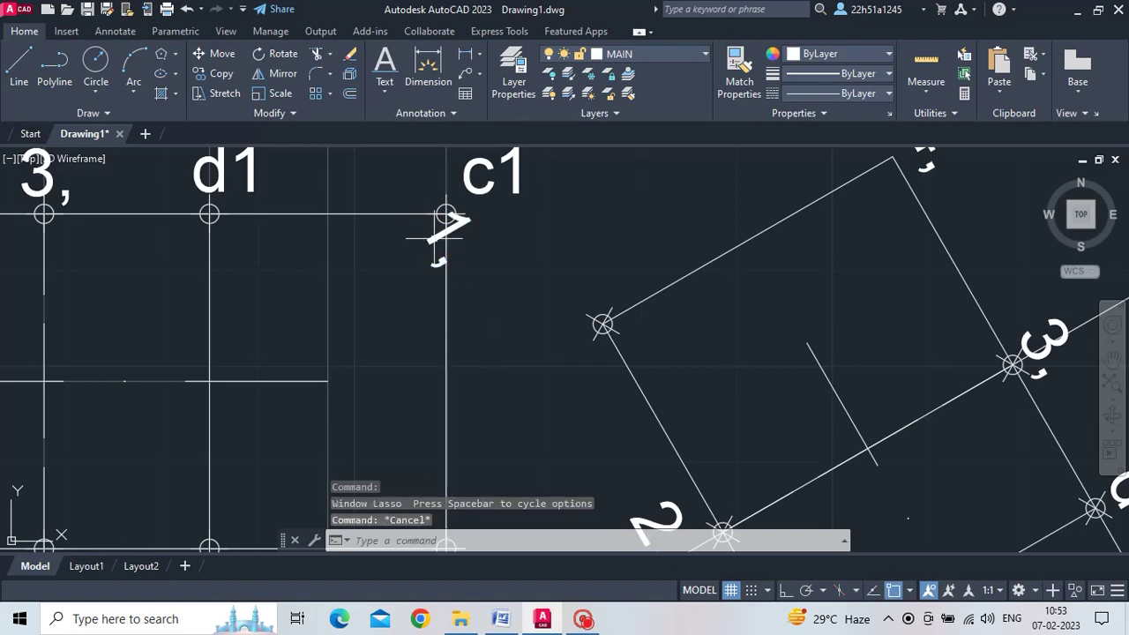
left_click(432, 239)
key("Escape")
left_click(428, 238)
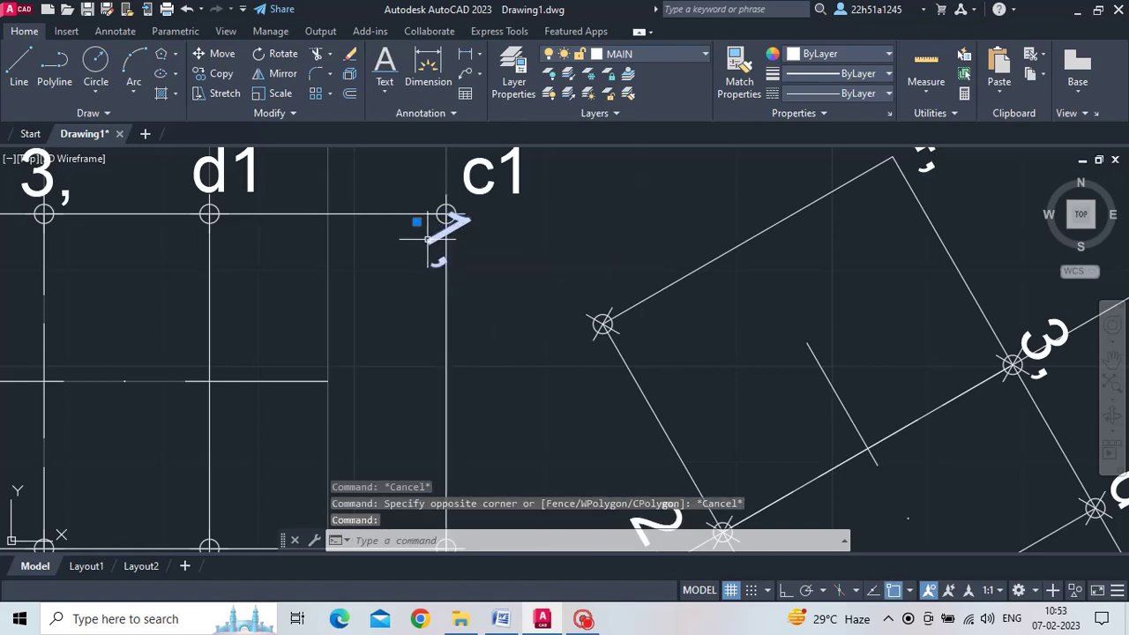
left_click(416, 222)
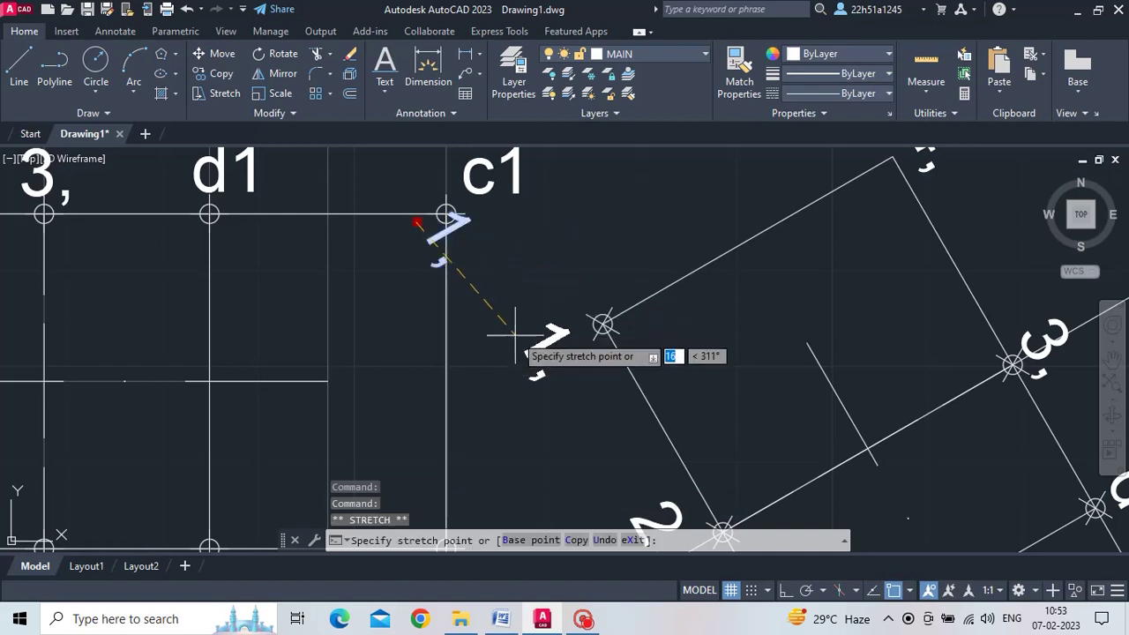
scroll(584, 389, "down", 2)
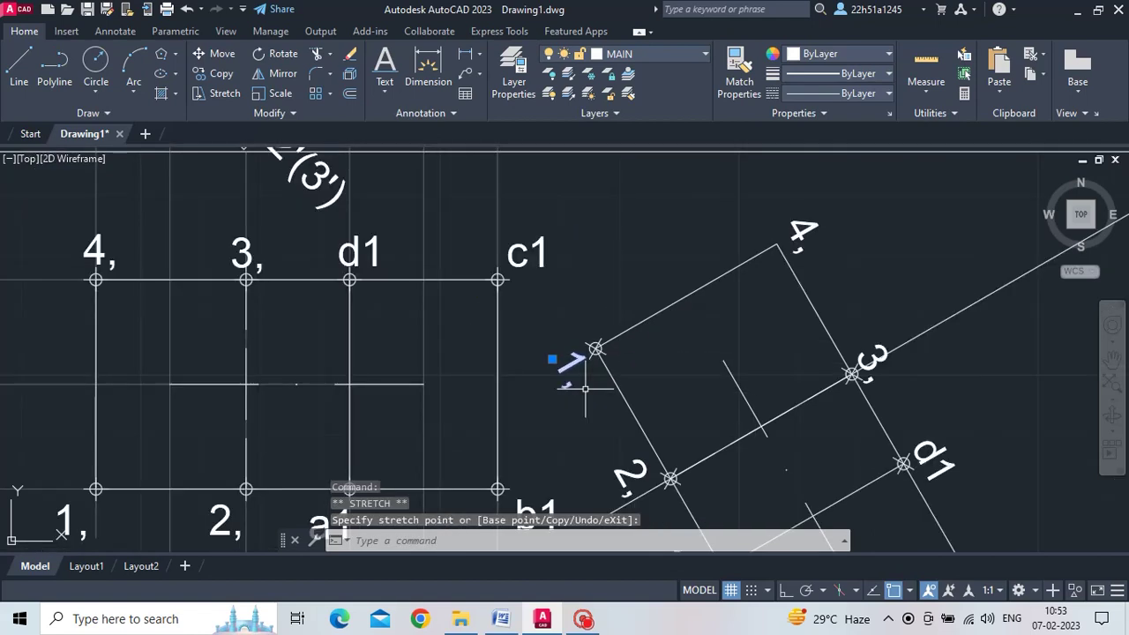
scroll(585, 388, "down", 2)
Stretch the reference line's end onto corner 4, then make PROJECTION the current layer.
middle_click_drag(584, 389, 554, 275)
scroll(615, 303, "up", 3)
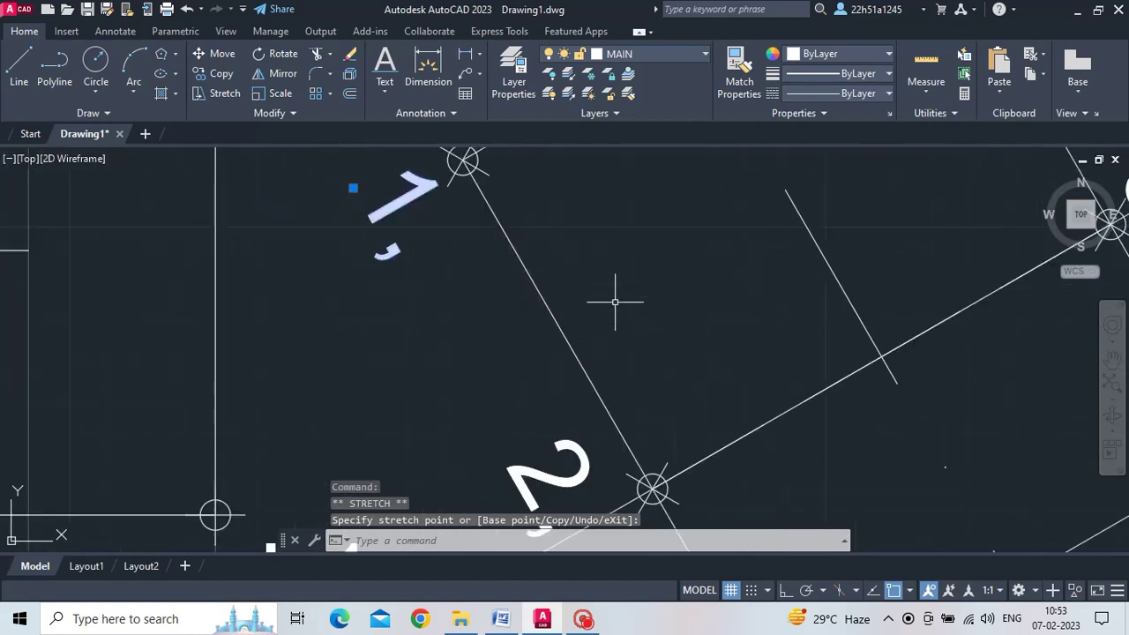
scroll(615, 302, "down", 3)
scroll(682, 364, "down", 2)
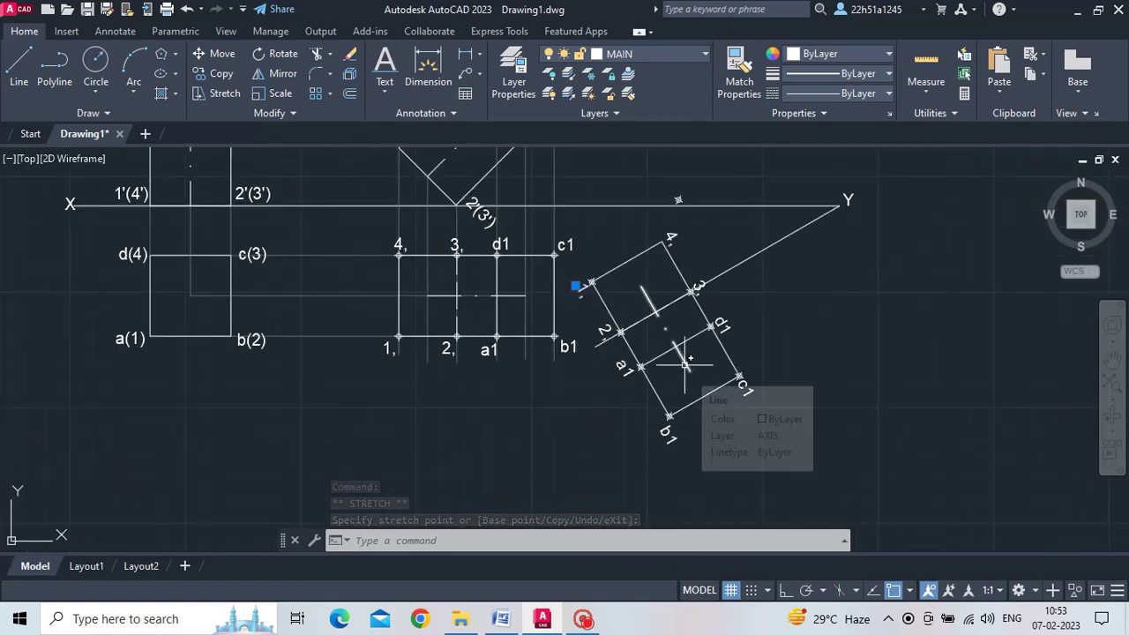
scroll(682, 364, "up", 3)
scroll(683, 364, "down", 2)
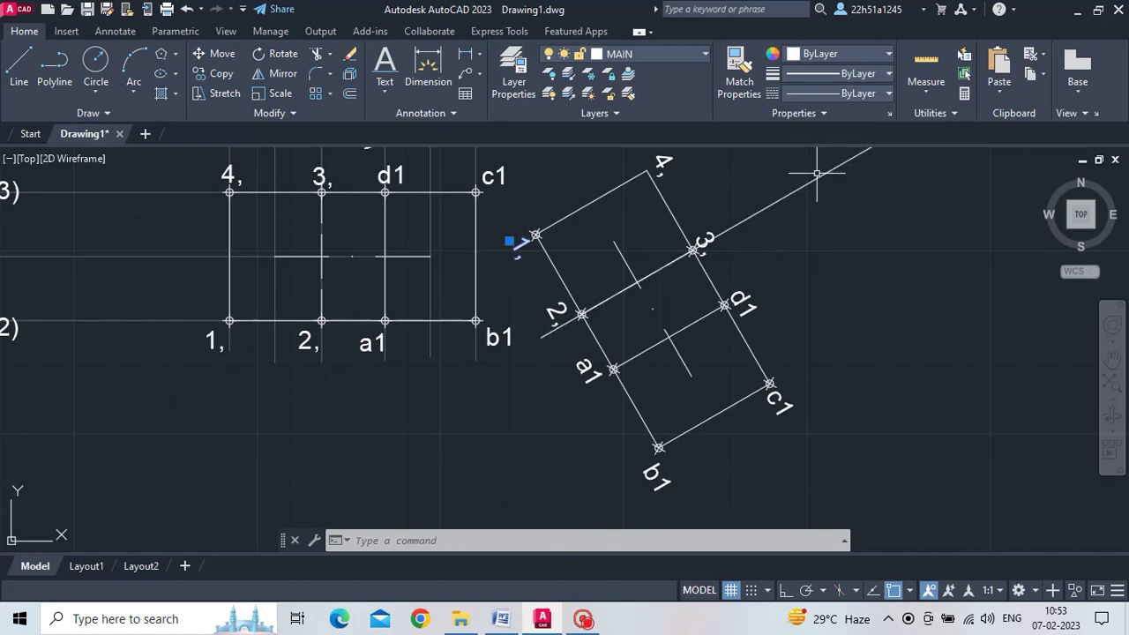
scroll(805, 226, "up", 2)
scroll(805, 229, "down", 2)
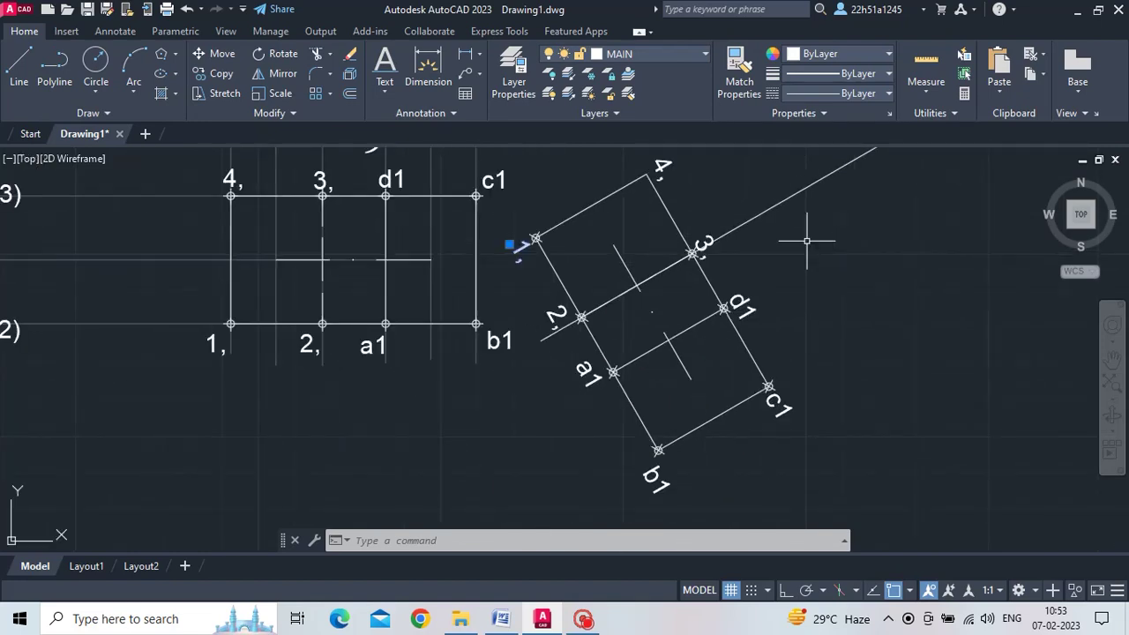
middle_click_drag(806, 240, 795, 338)
scroll(795, 335, "down", 2)
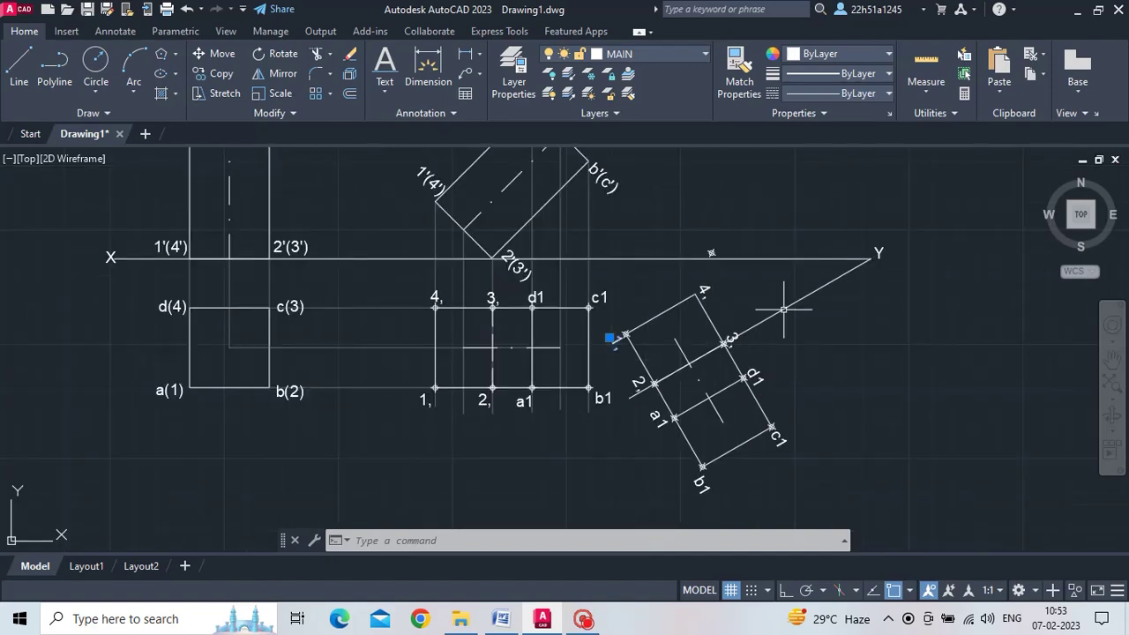
left_click(712, 253)
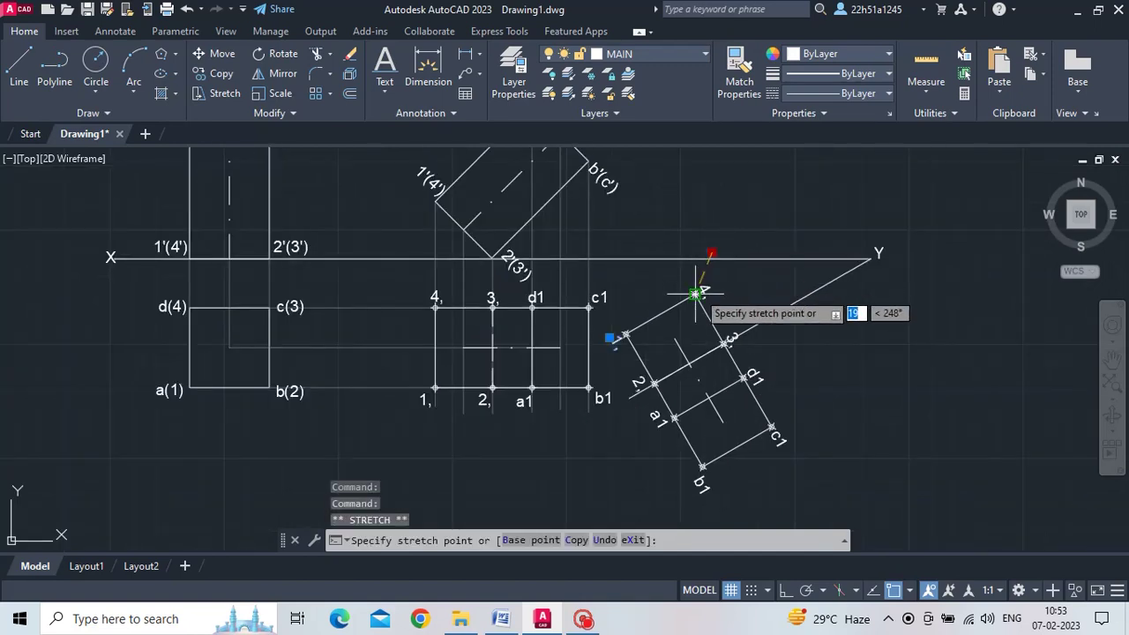
left_click(696, 293)
key("Escape")
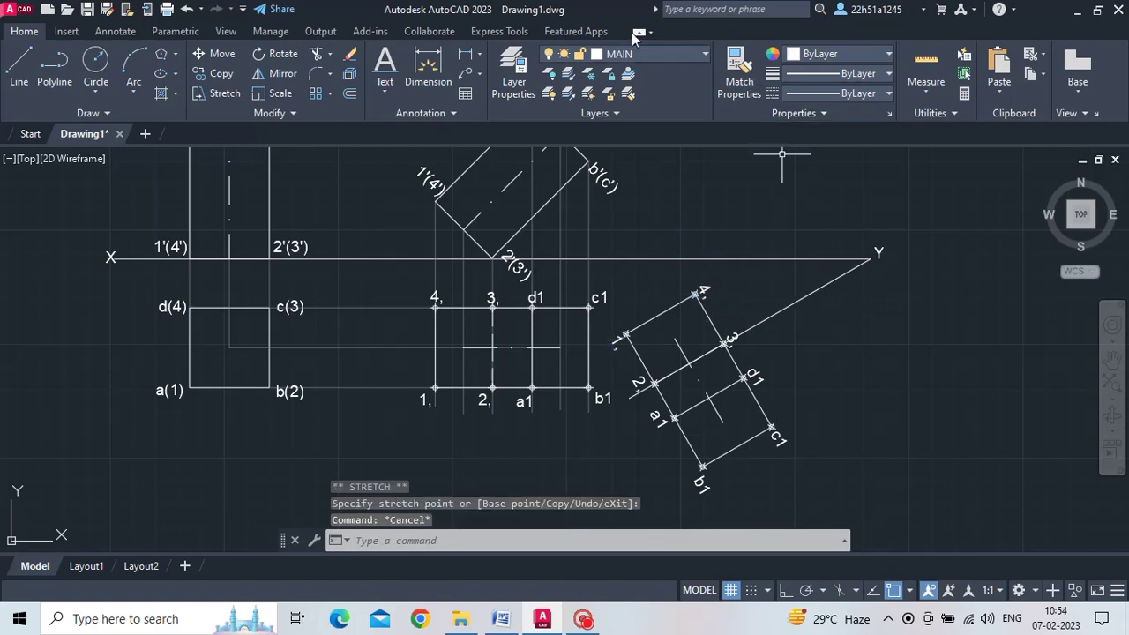
left_click(642, 53)
left_click(651, 150)
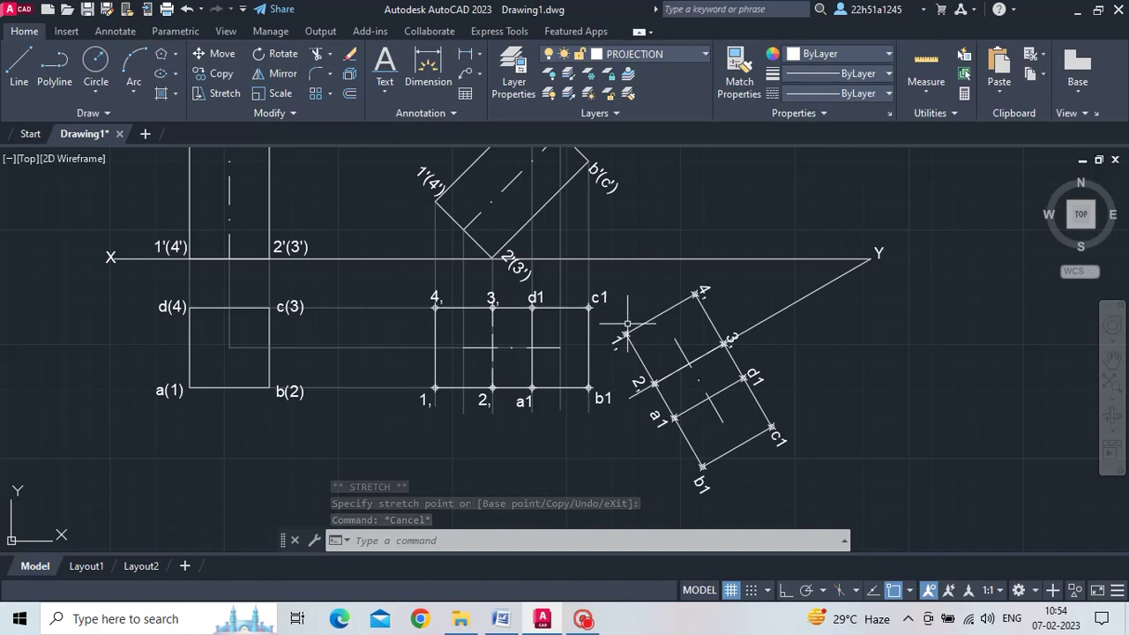
Turn on Ortho and draw a vertical projector from corner 1 toward the tilted front view.
left_click(19, 64)
left_click(625, 334)
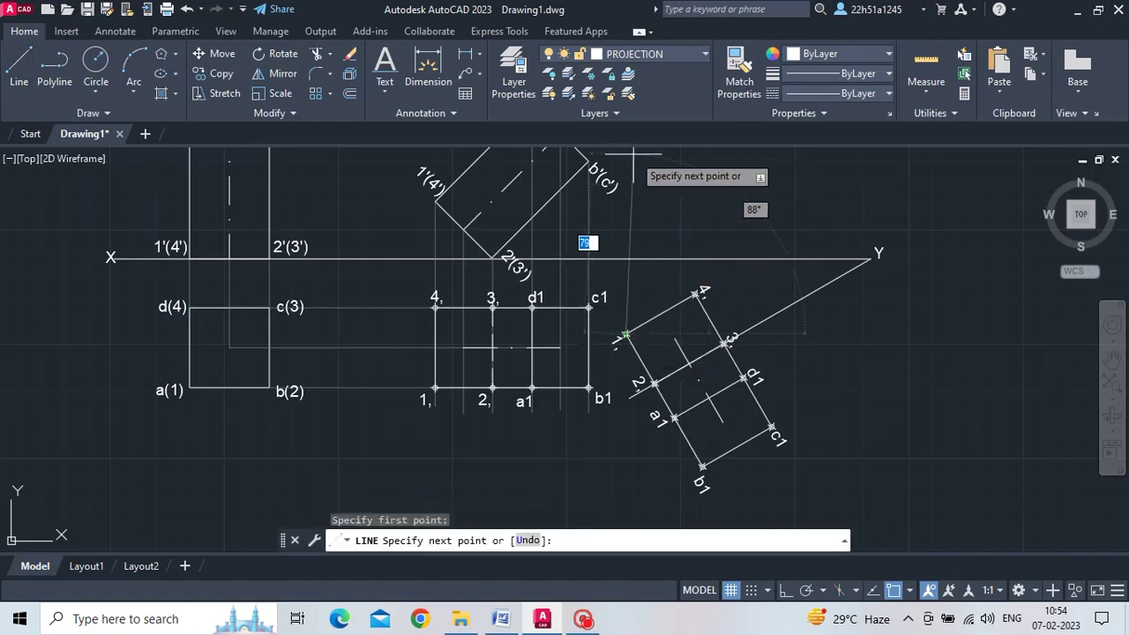
scroll(631, 156, "down", 2)
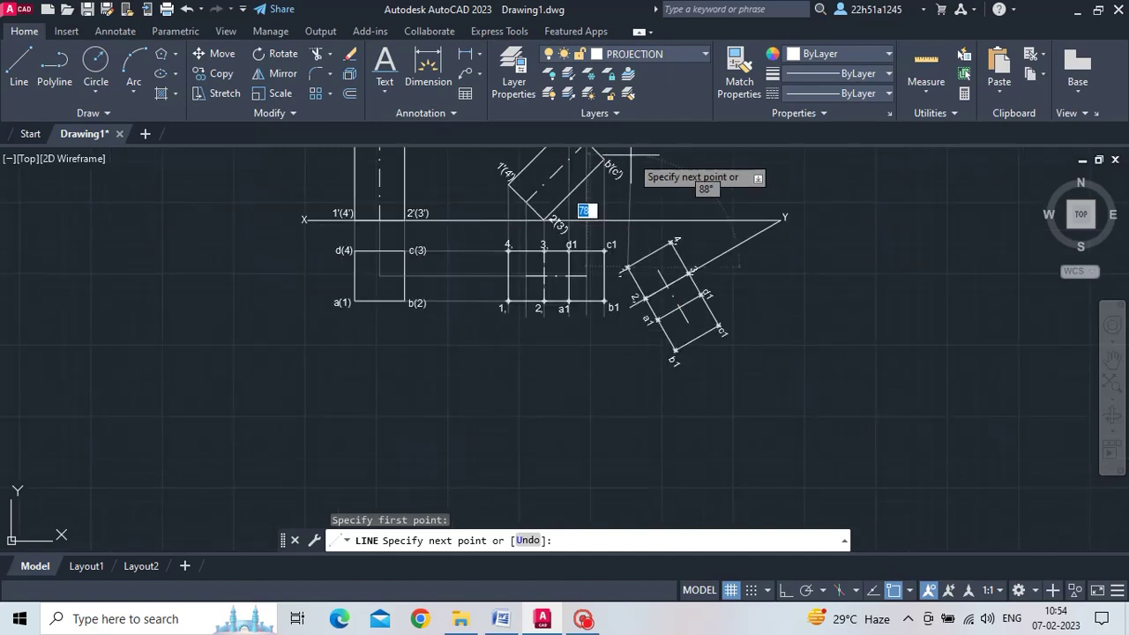
middle_click_drag(627, 159, 584, 253)
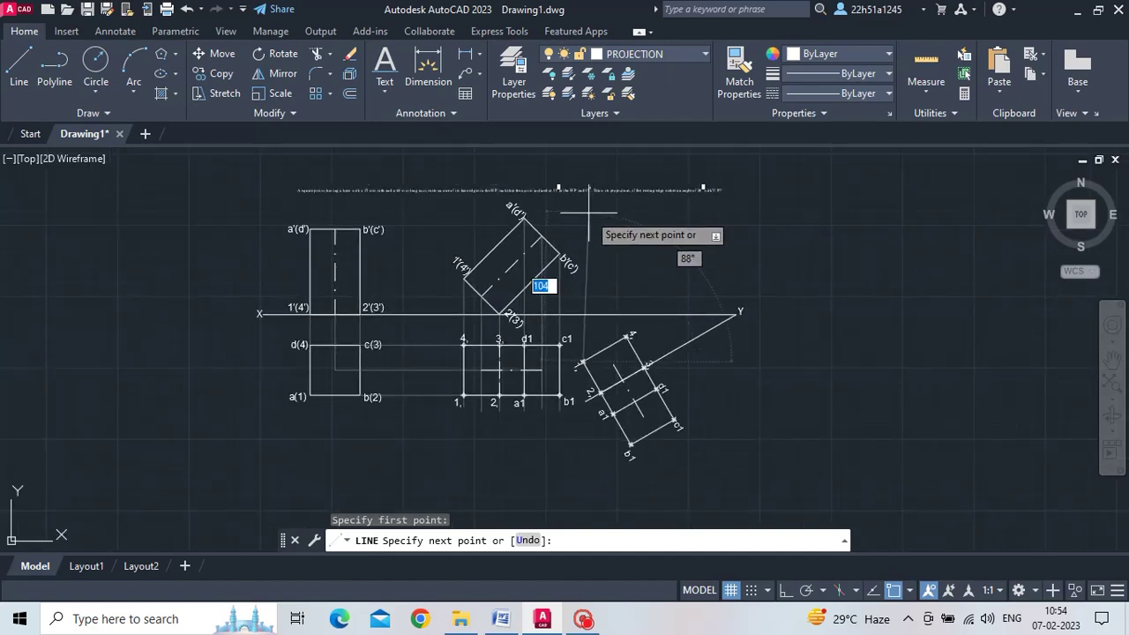
key("F8")
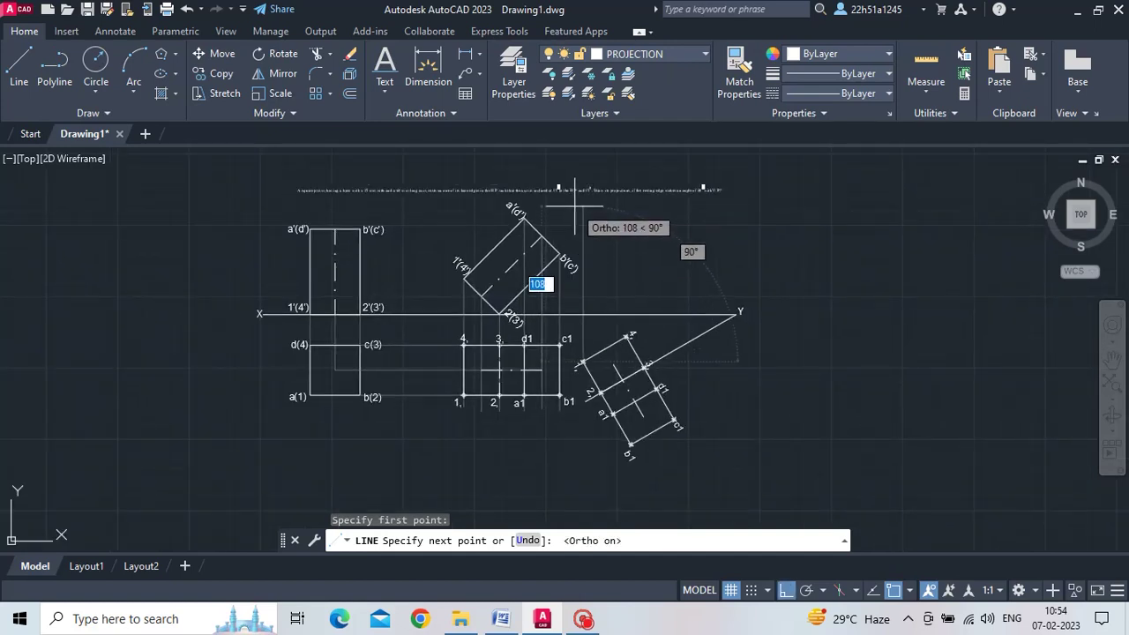
left_click(578, 205)
key("Return")
key("Return")
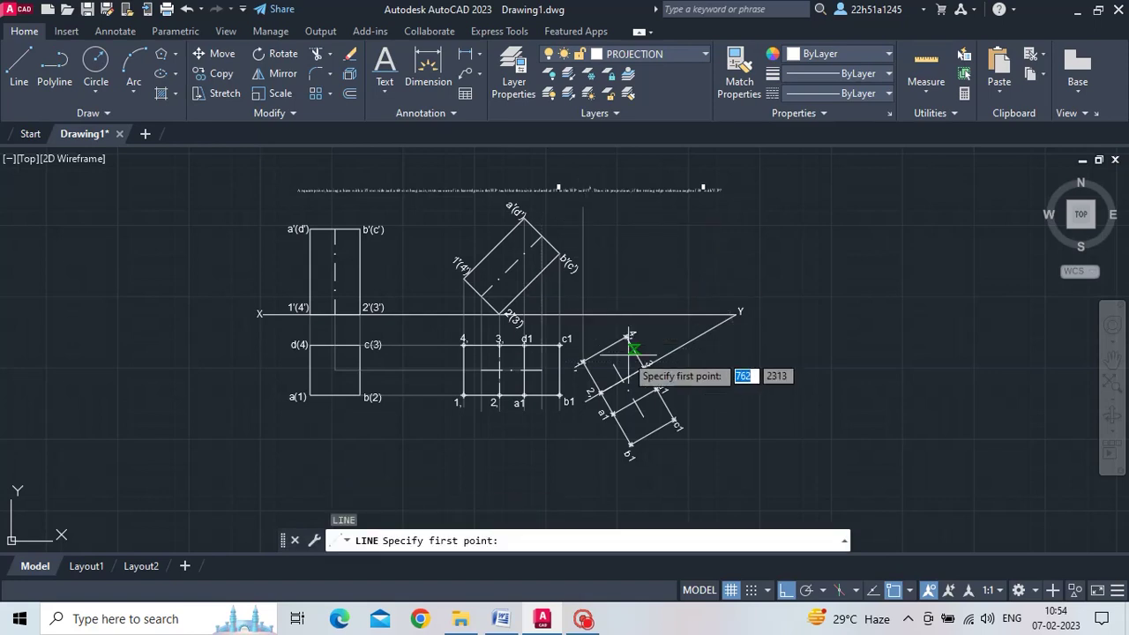
Draw vertical projectors up from corners 4 and 3 and one more auxiliary corner.
left_click(600, 393)
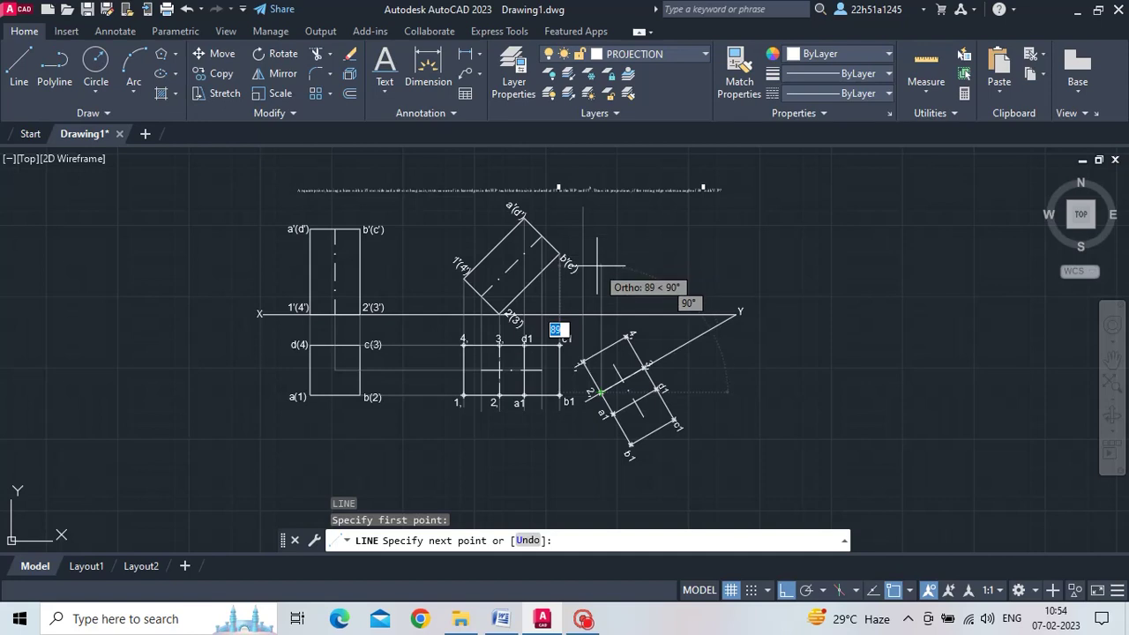
left_click(609, 269)
key("Return")
key("Return")
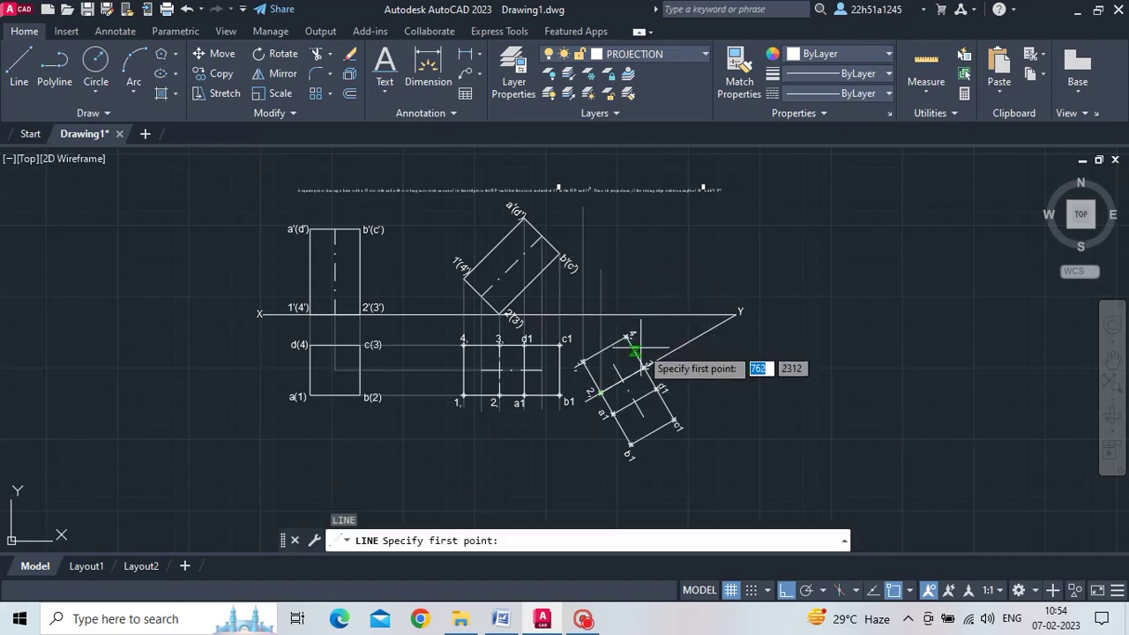
left_click(646, 364)
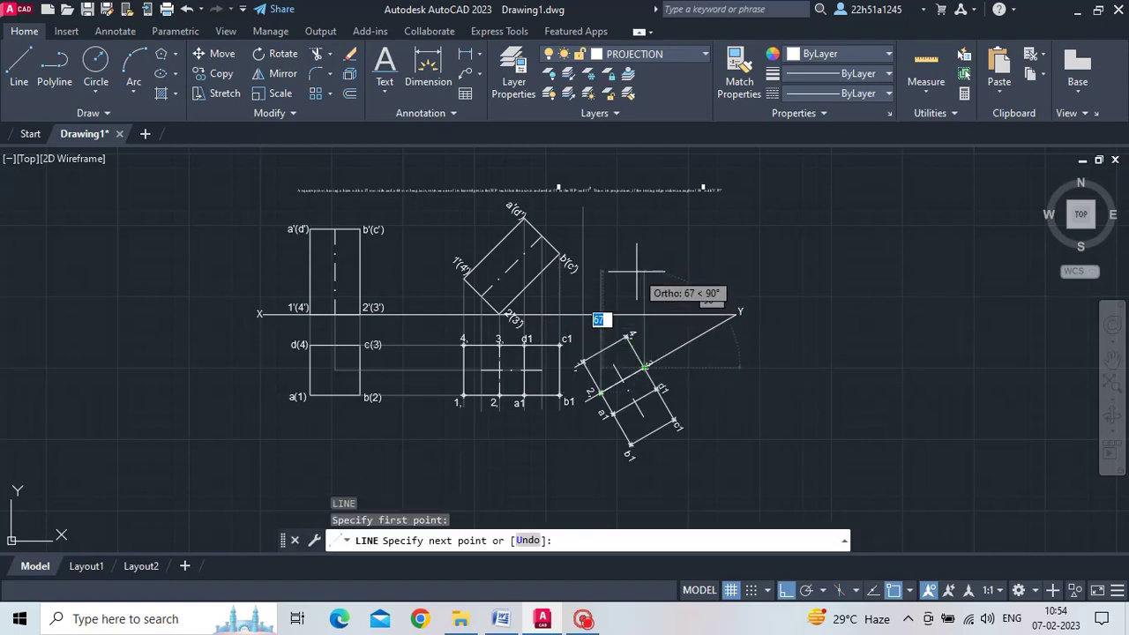
left_click(637, 272)
key("Return")
key("Return")
left_click(627, 336)
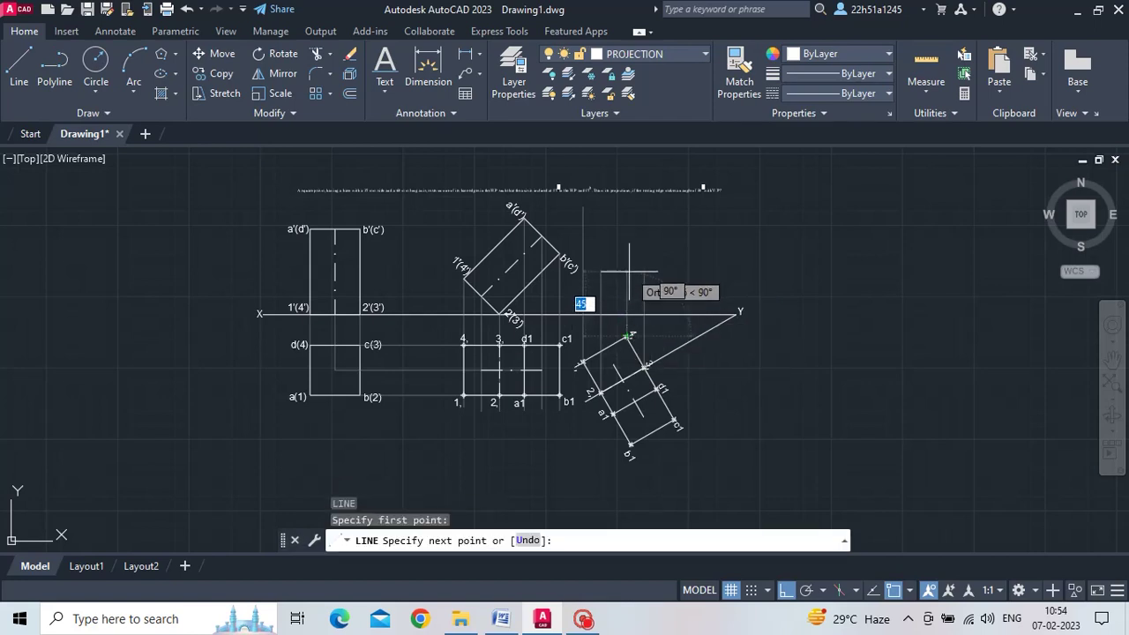
left_click(629, 271)
key("Return")
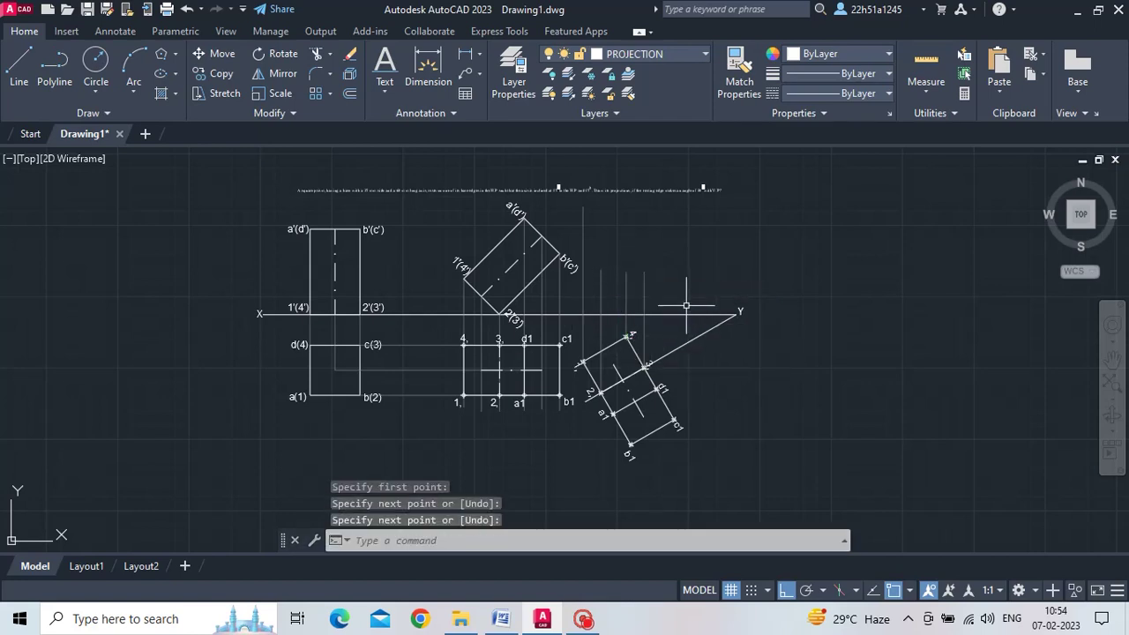
Draw a horizontal projector from 1'(4') running right across the vertical projectors.
key("Return")
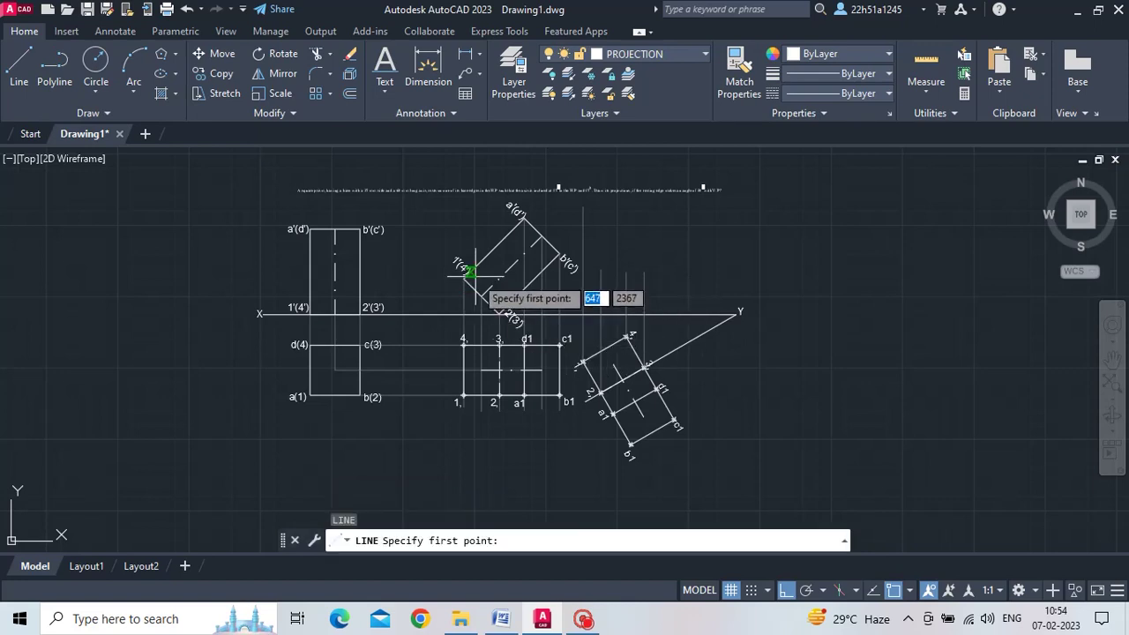
left_click(465, 278)
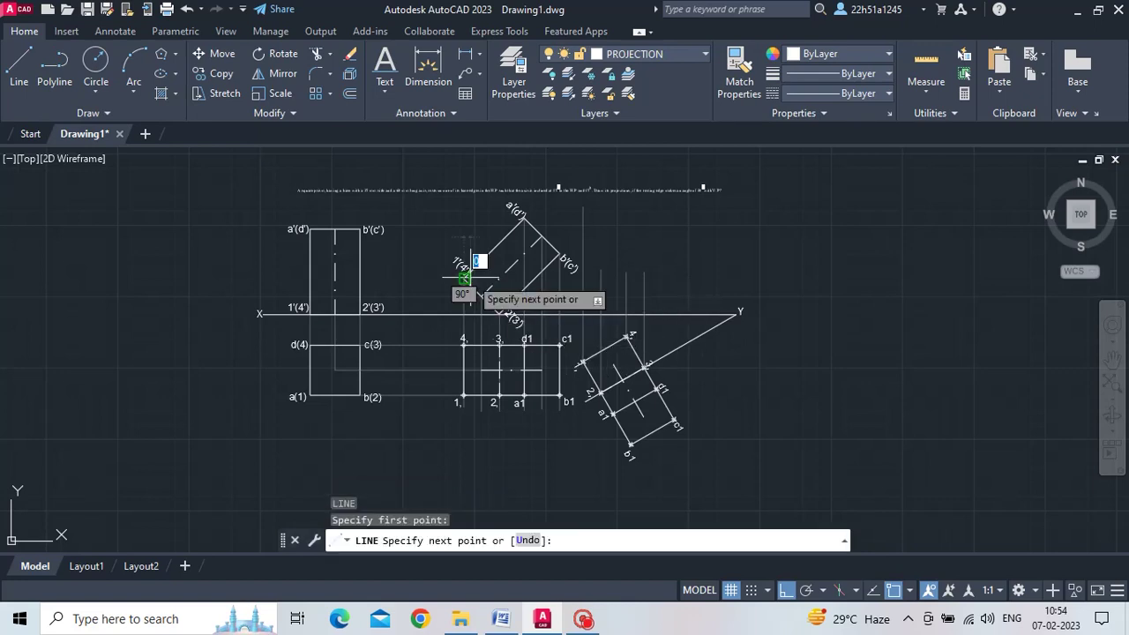
left_click(644, 278)
key("Return")
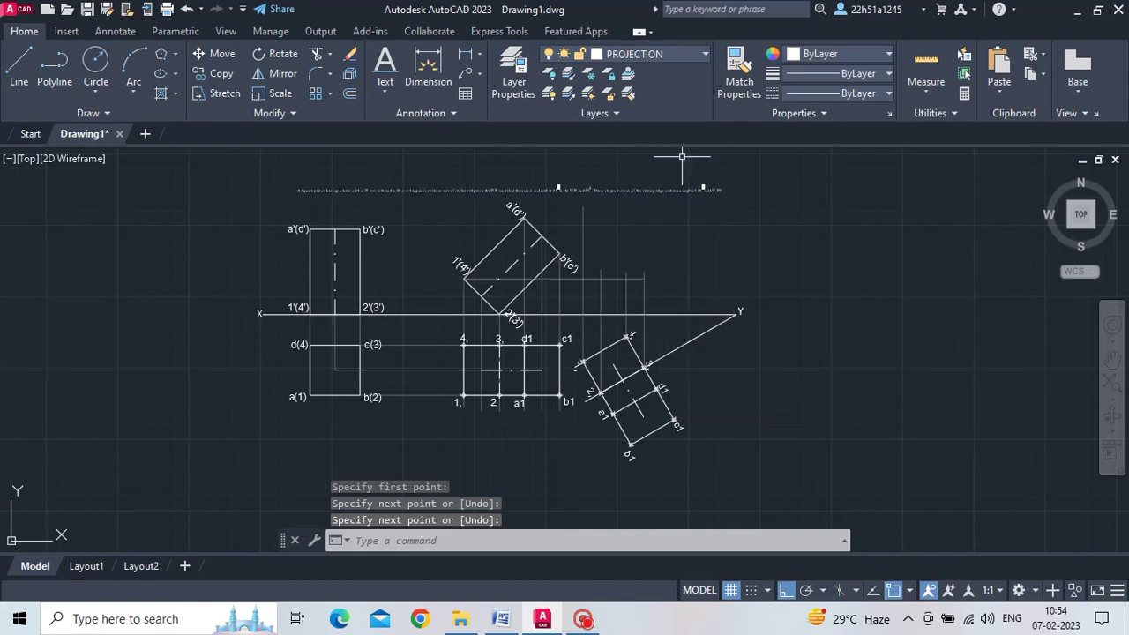
left_click(683, 56)
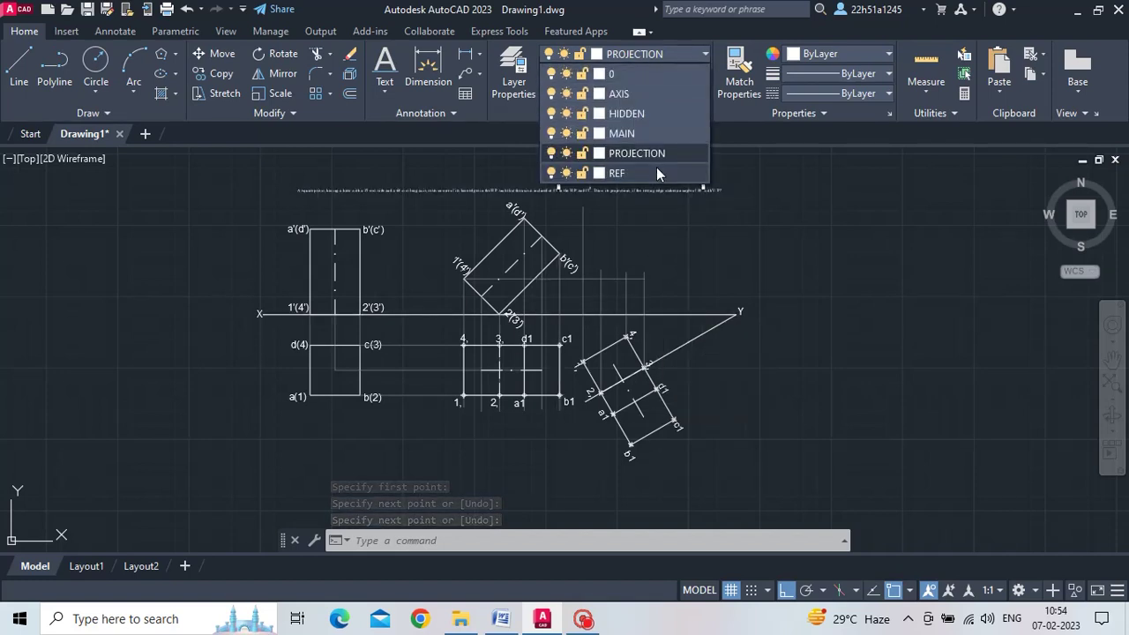
On the MAIN layer, place point markers at four projector crossings, two on the XY line.
left_click(652, 131)
type("po")
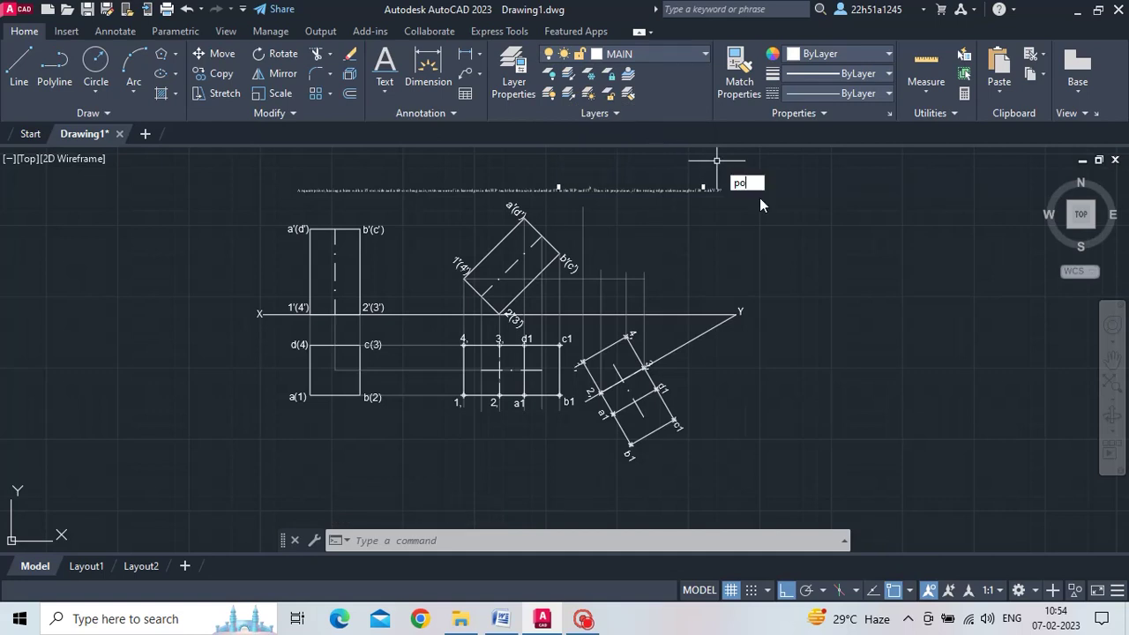
key("Return")
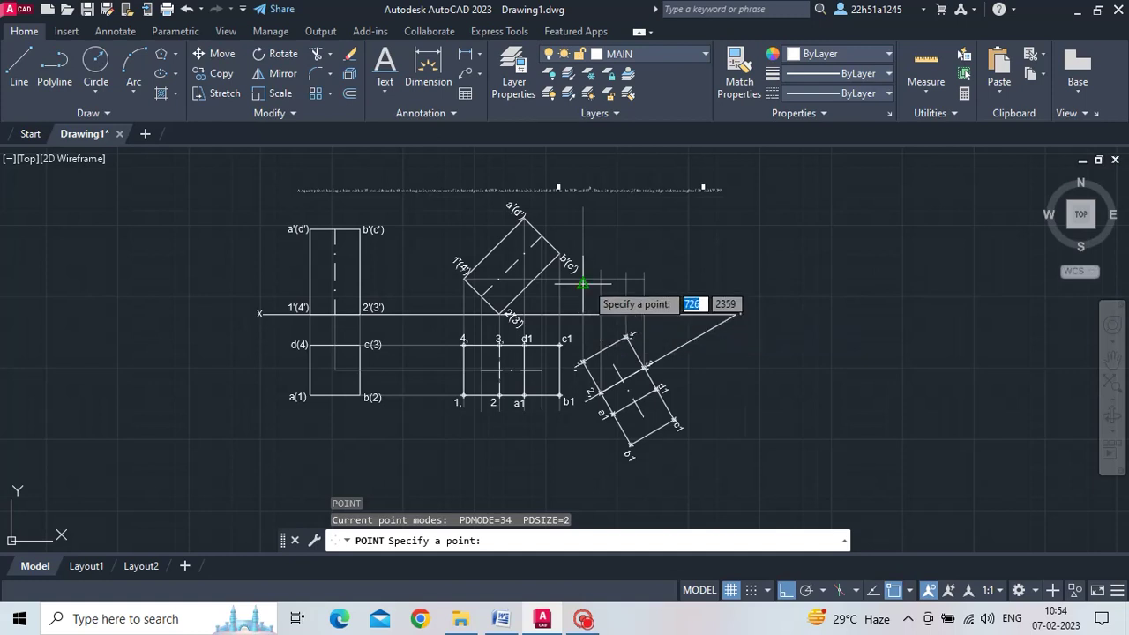
left_click(582, 281)
key("Return")
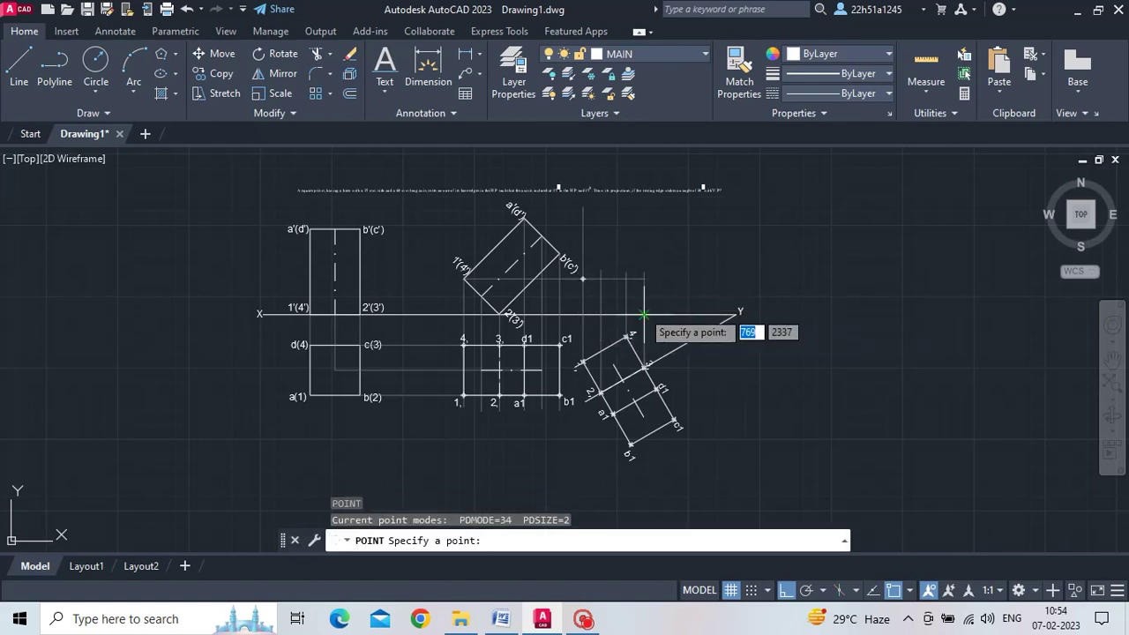
left_click(601, 315)
key("Return")
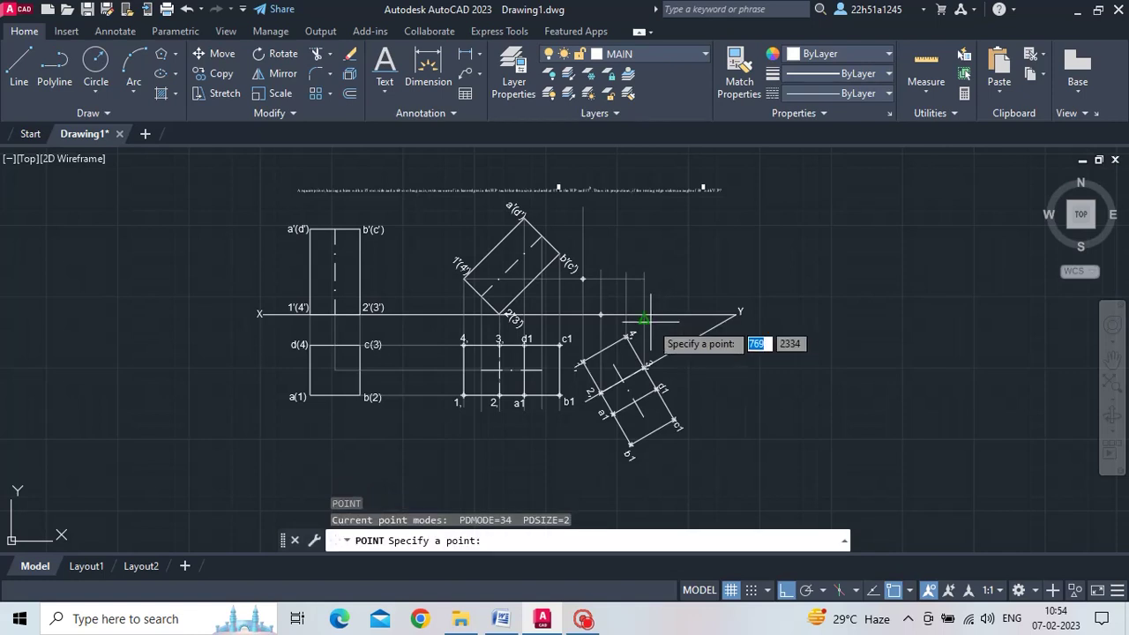
left_click(643, 315)
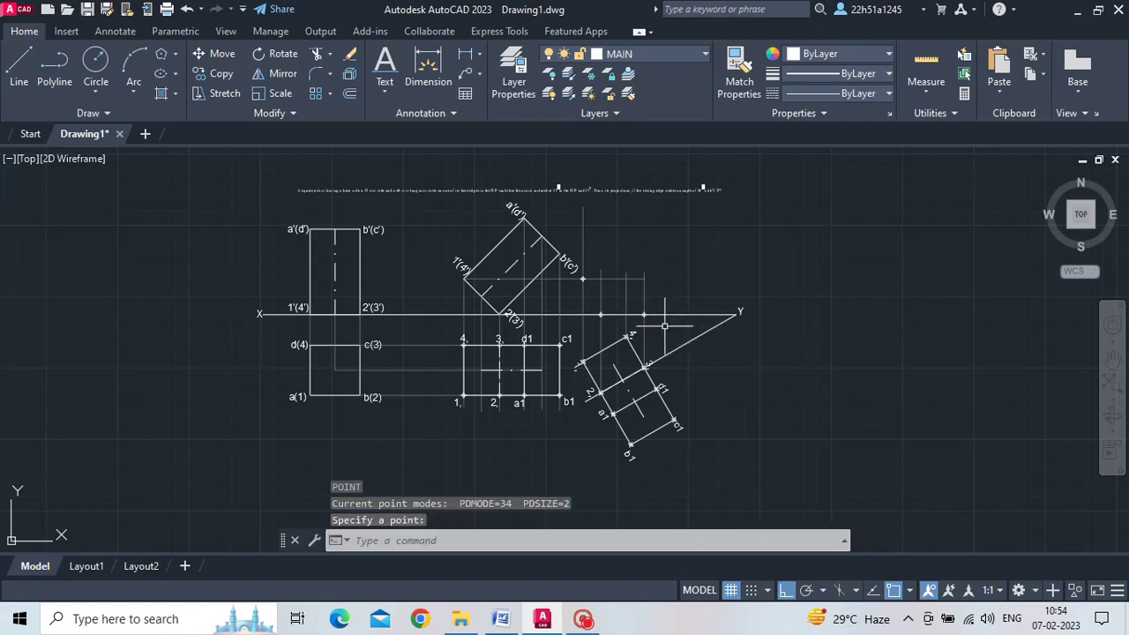
key("Return")
left_click(626, 278)
key("Escape")
On the PROJECTION layer, draw a vertical projector up from b1.
left_click(673, 54)
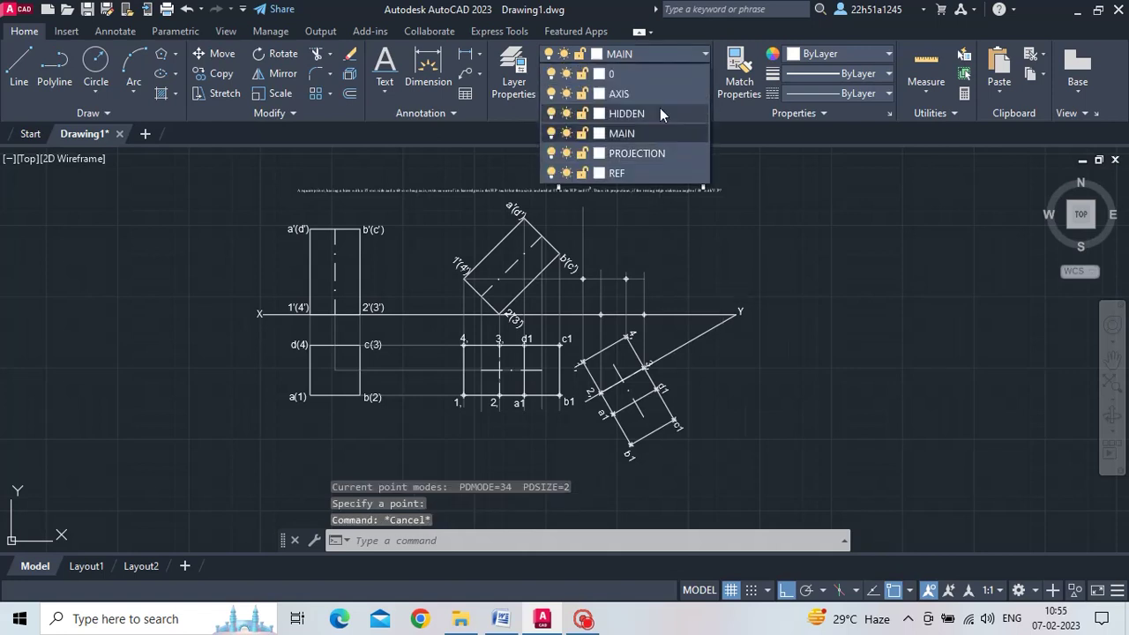
left_click(650, 150)
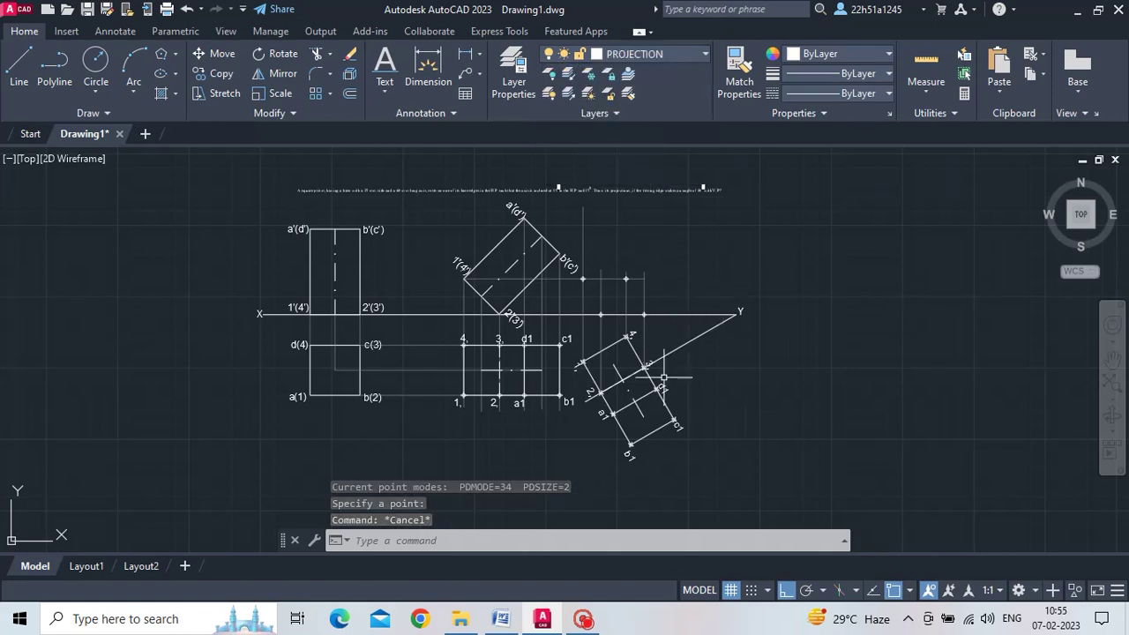
left_click(20, 66)
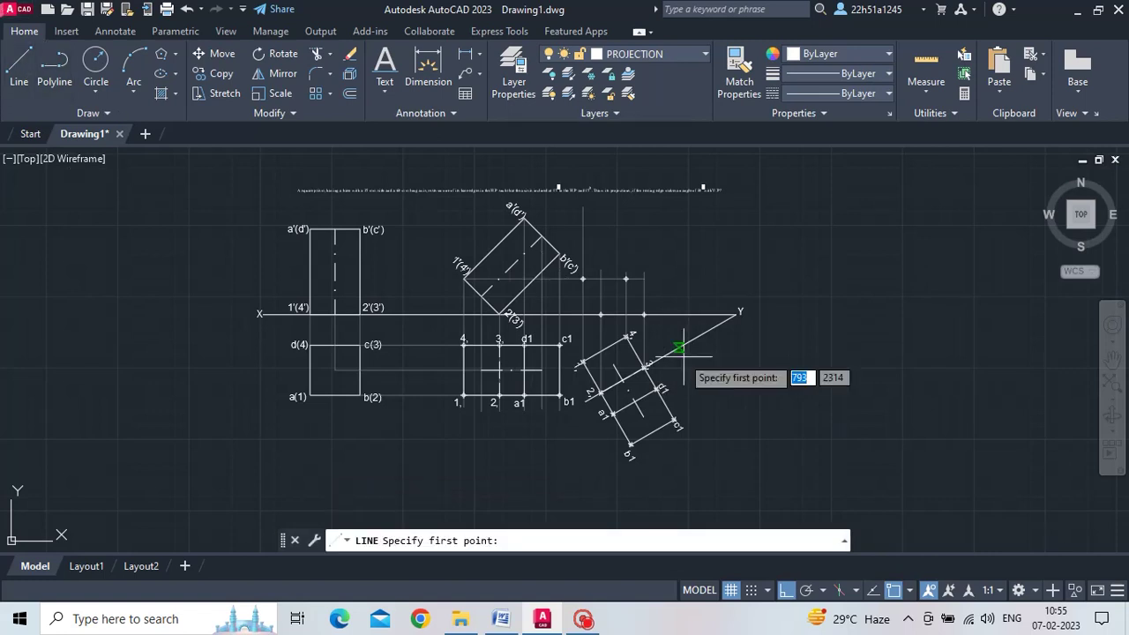
left_click(675, 425)
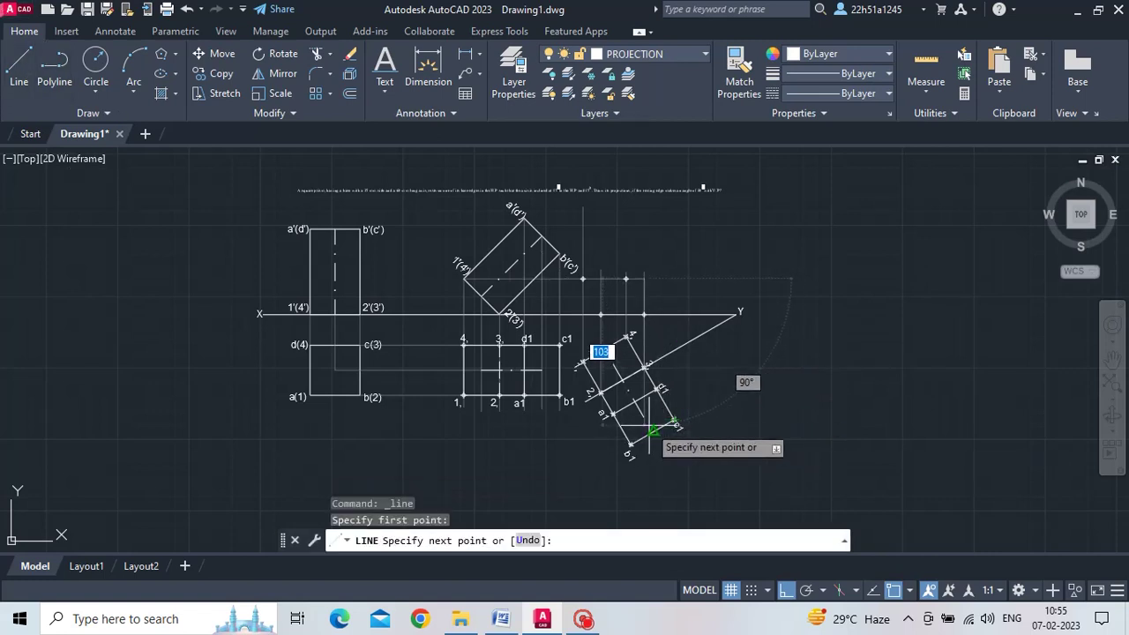
key("Escape")
key("space")
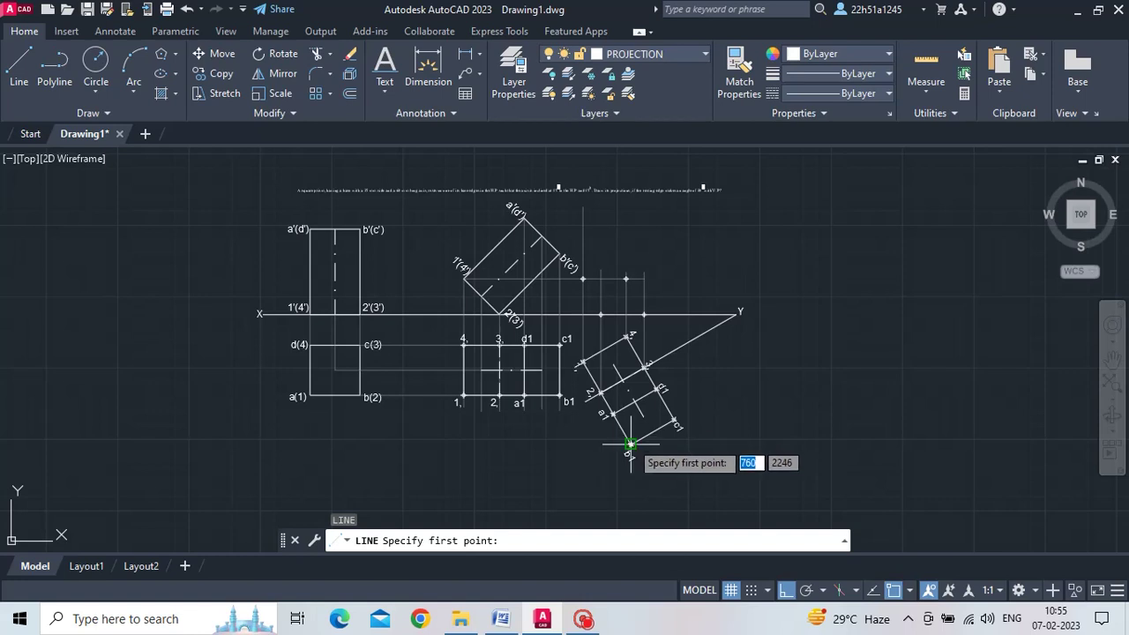
left_click(630, 444)
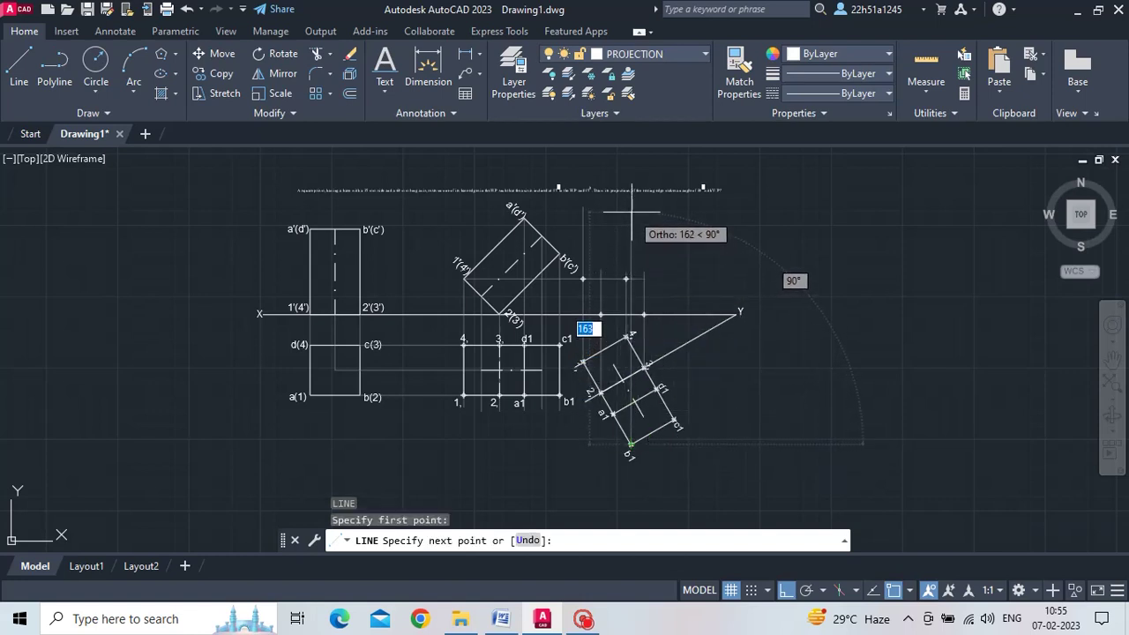
left_click(632, 203)
key("space")
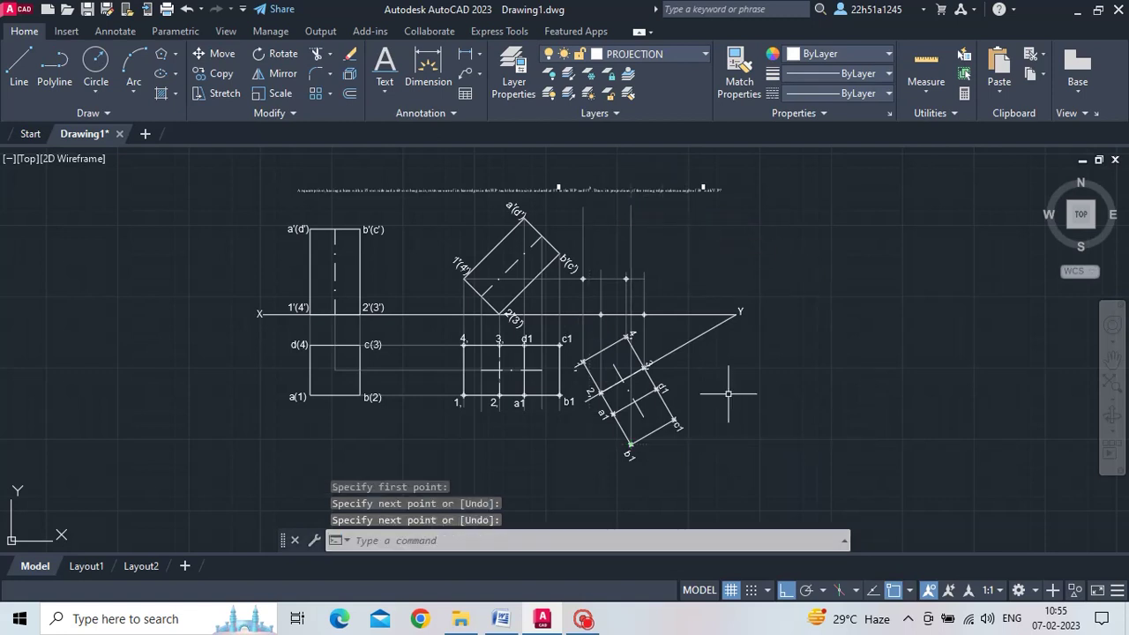
key("space")
Draw vertical projectors up from c1, d1 and a1.
left_click(675, 420)
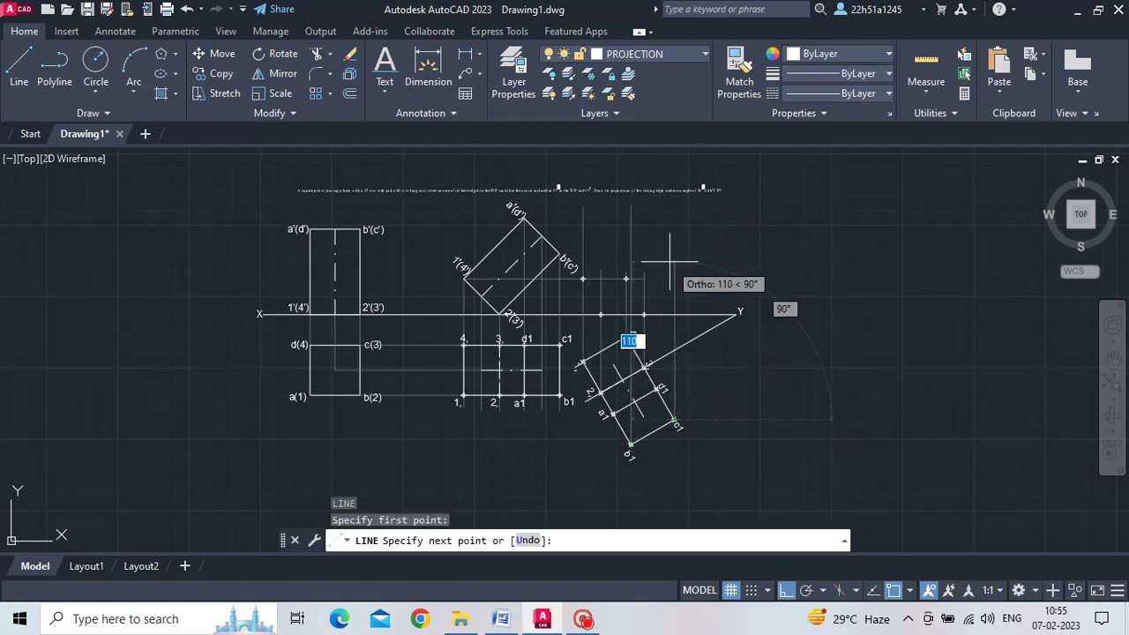
left_click(675, 203)
key("space")
key("space")
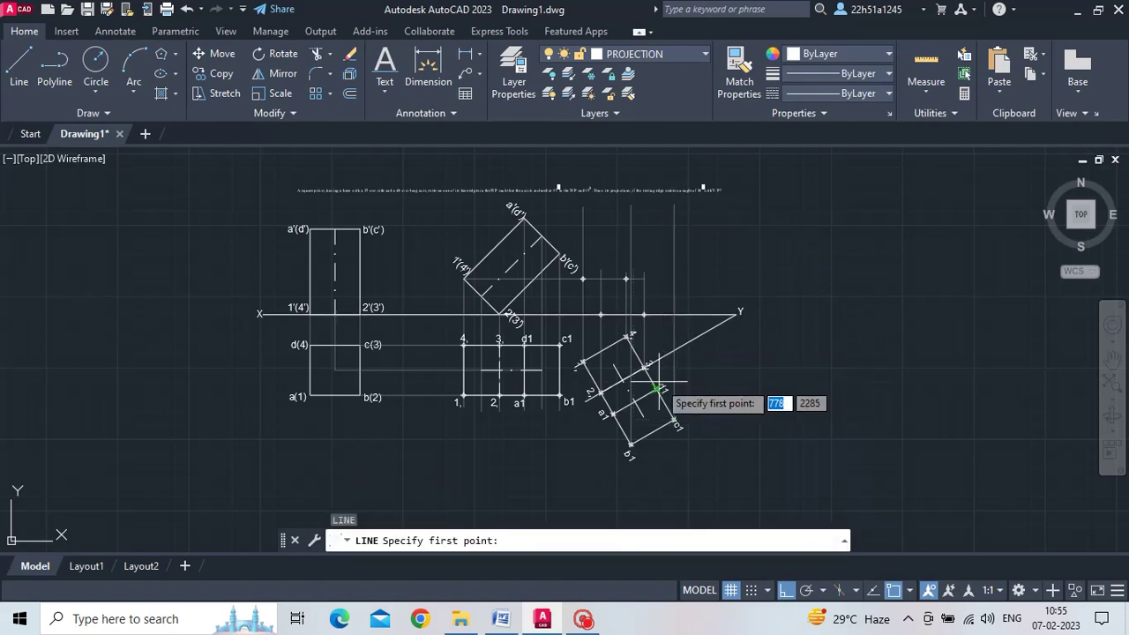
left_click(656, 389)
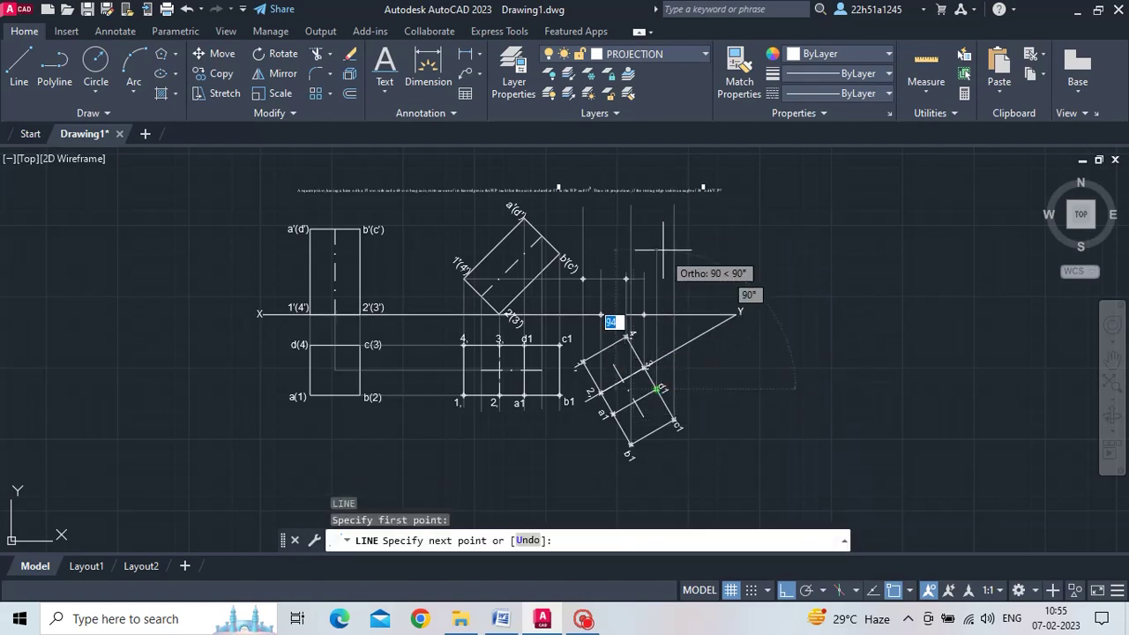
left_click(658, 204)
key("space")
key("space")
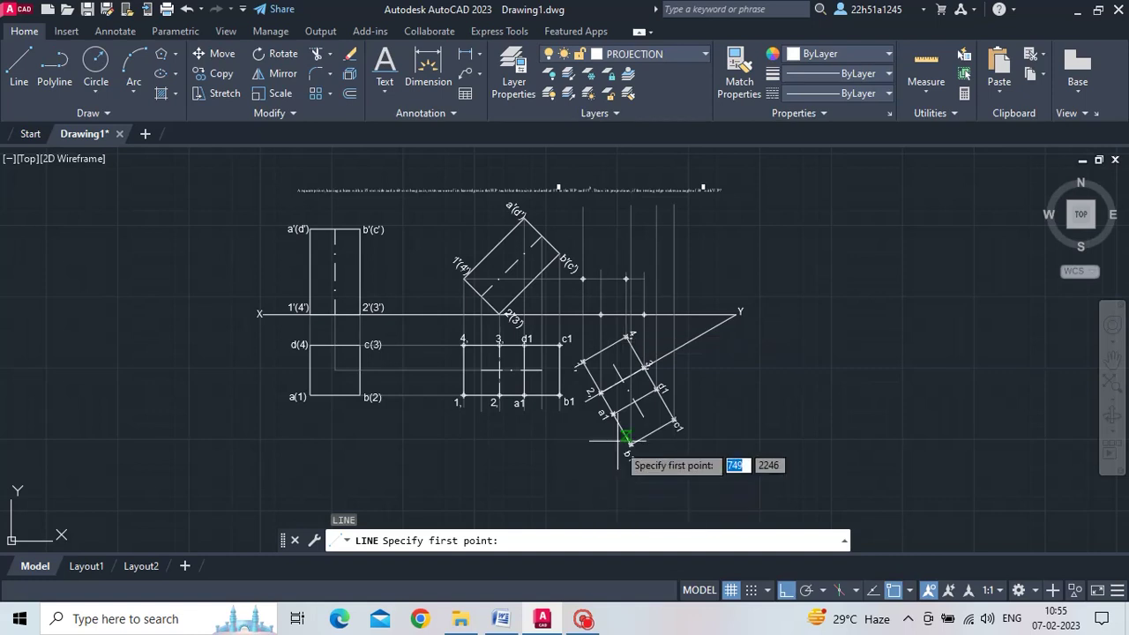
left_click(613, 413)
key("space")
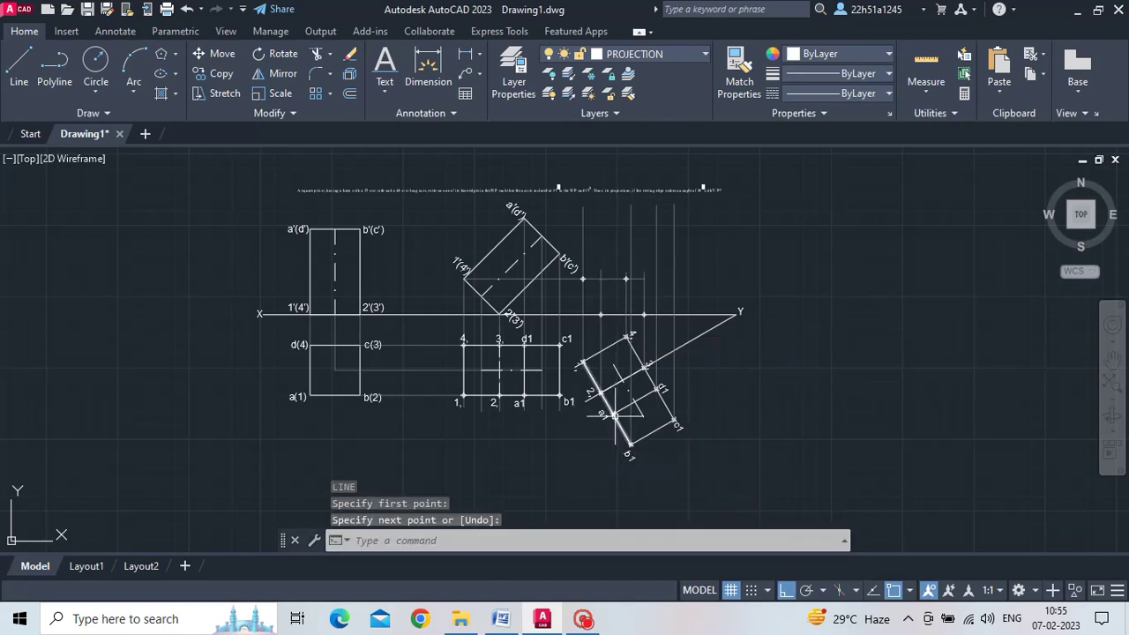
key("space")
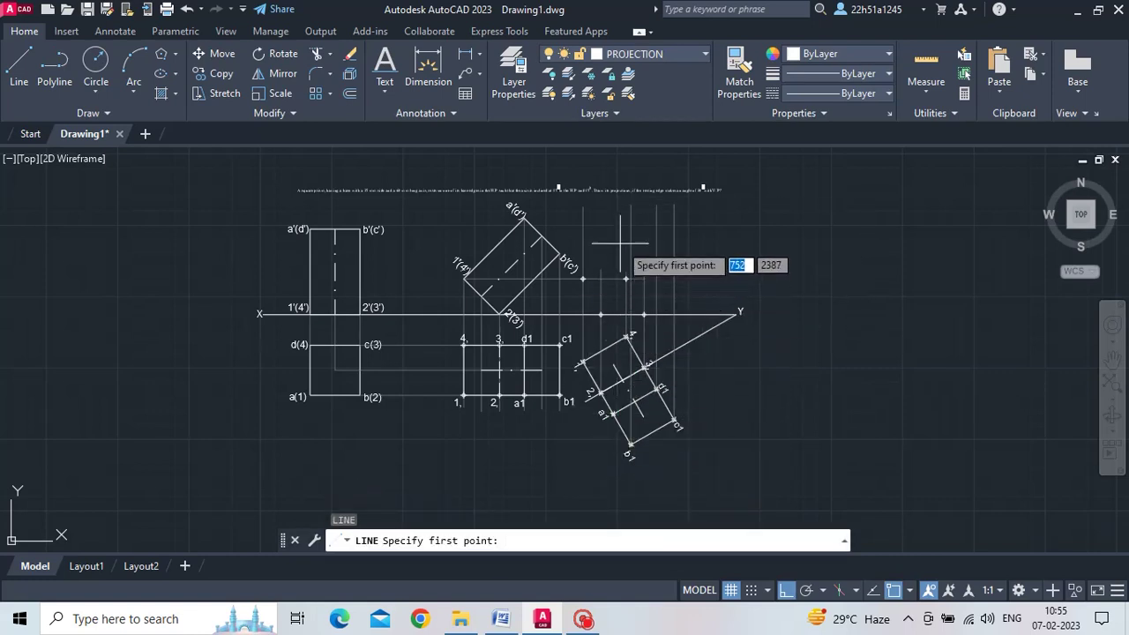
left_click(614, 413)
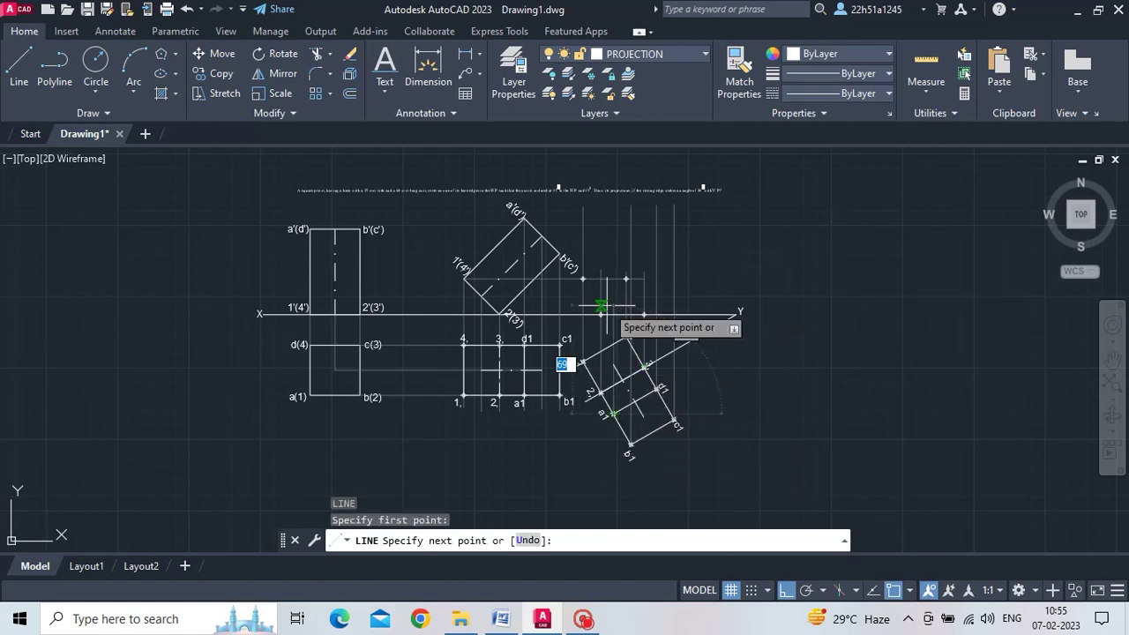
left_click(614, 202)
key("Escape")
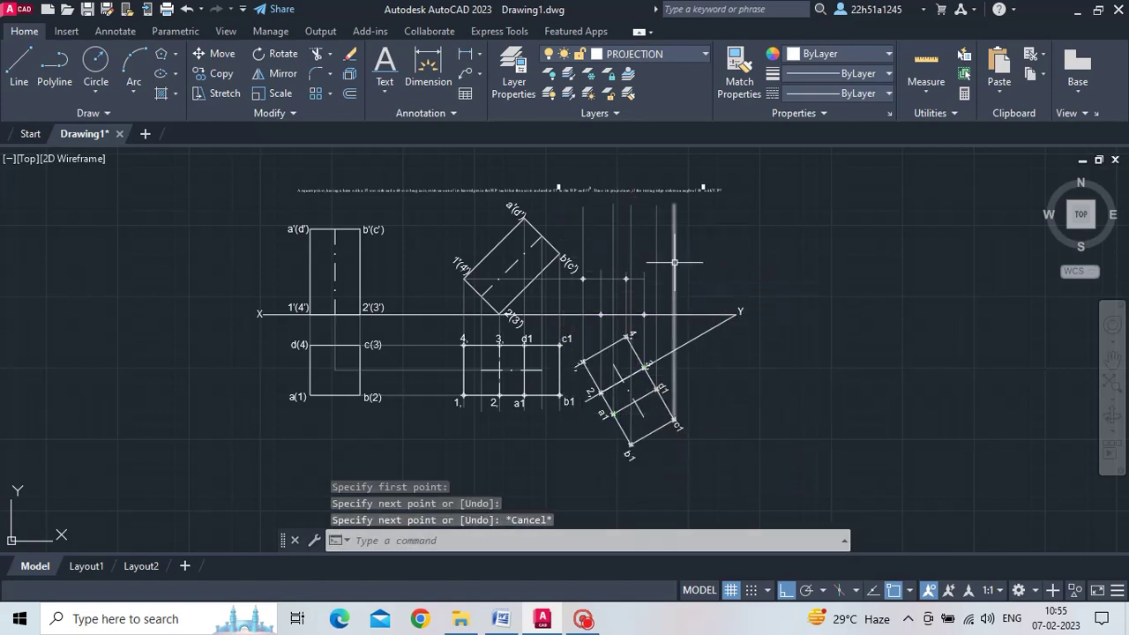
Draw horizontal projectors to the right from a'(d') and b'(c').
key("Return")
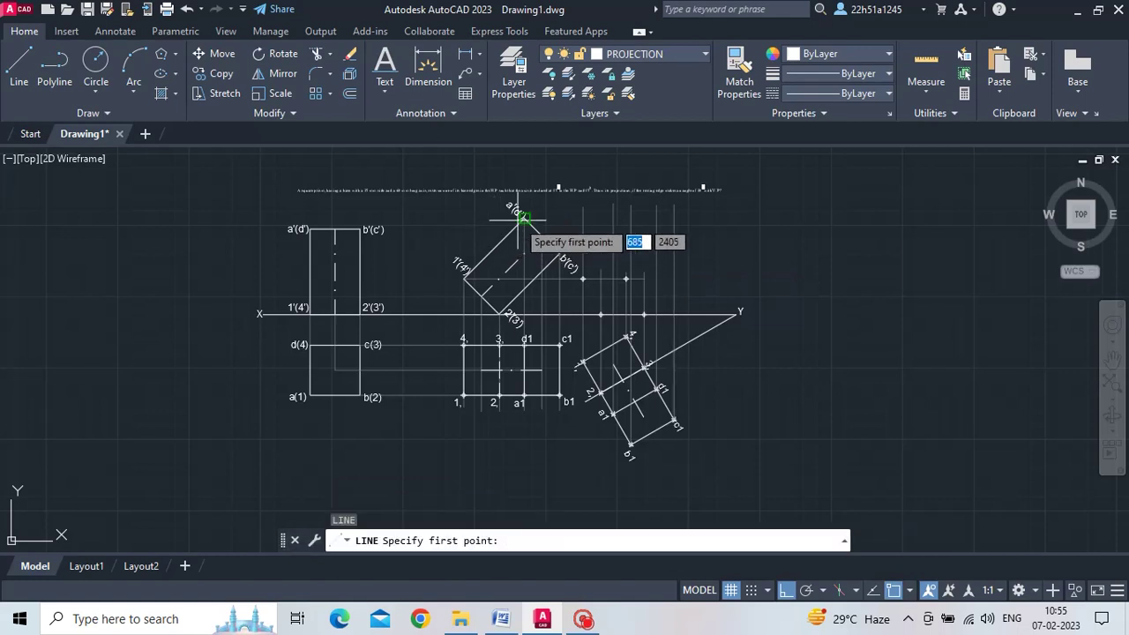
left_click(522, 216)
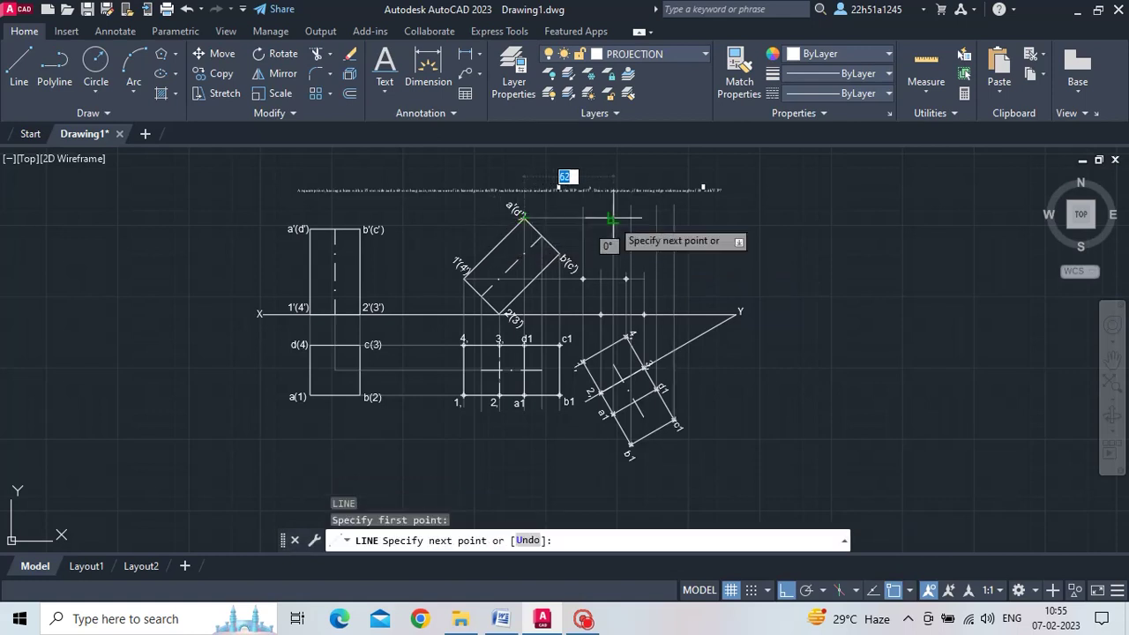
left_click(673, 219)
key("Return")
key("Return")
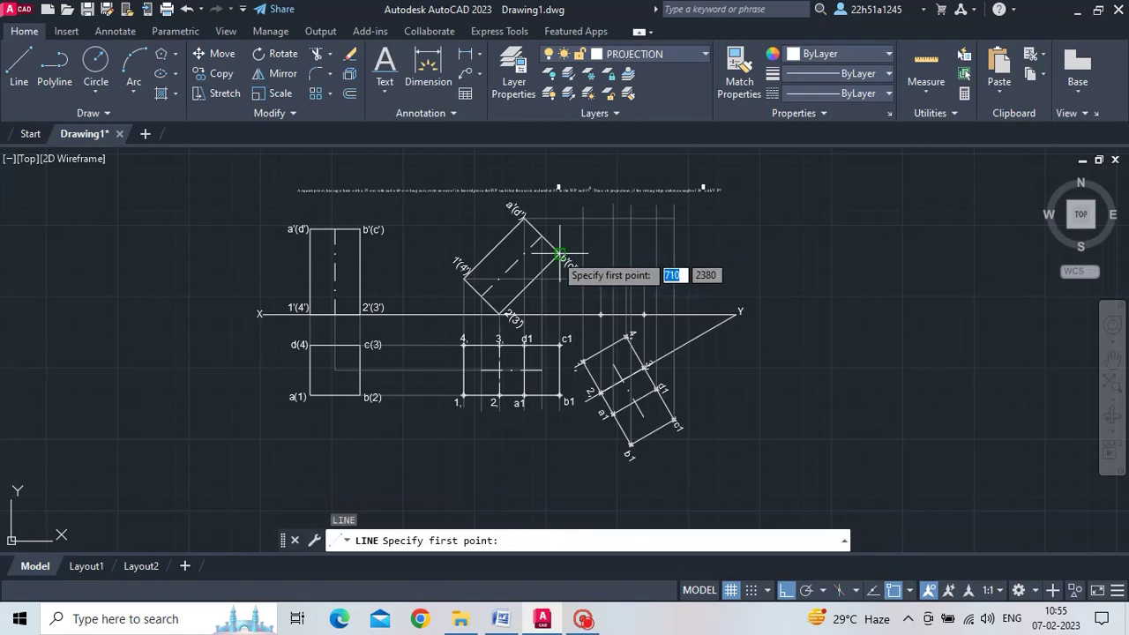
left_click(559, 254)
left_click(674, 251)
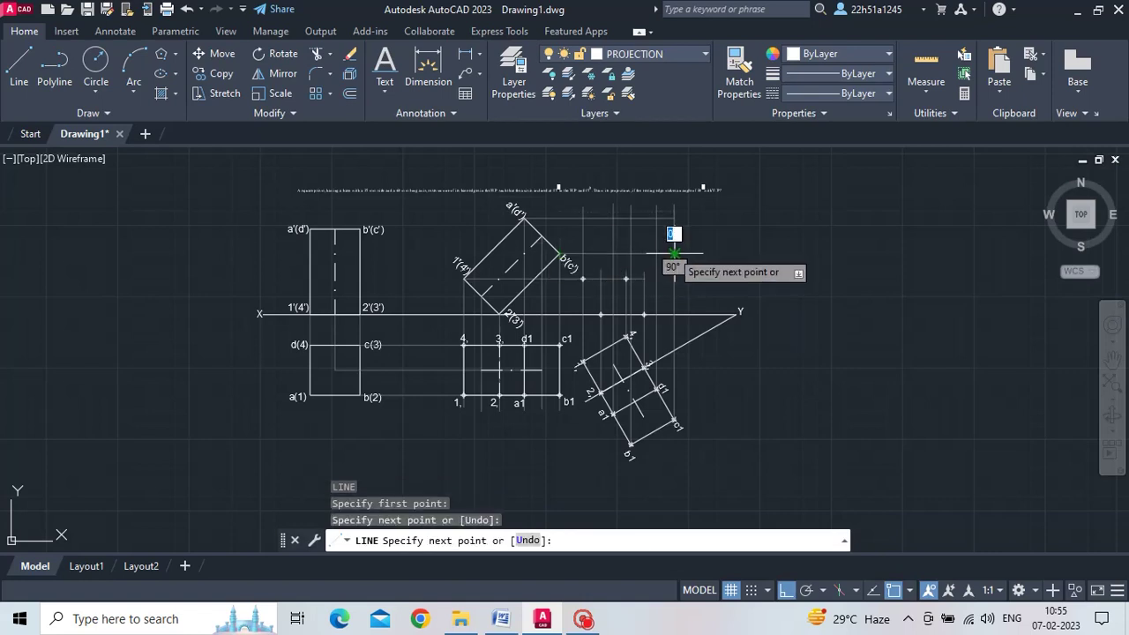
key("Return")
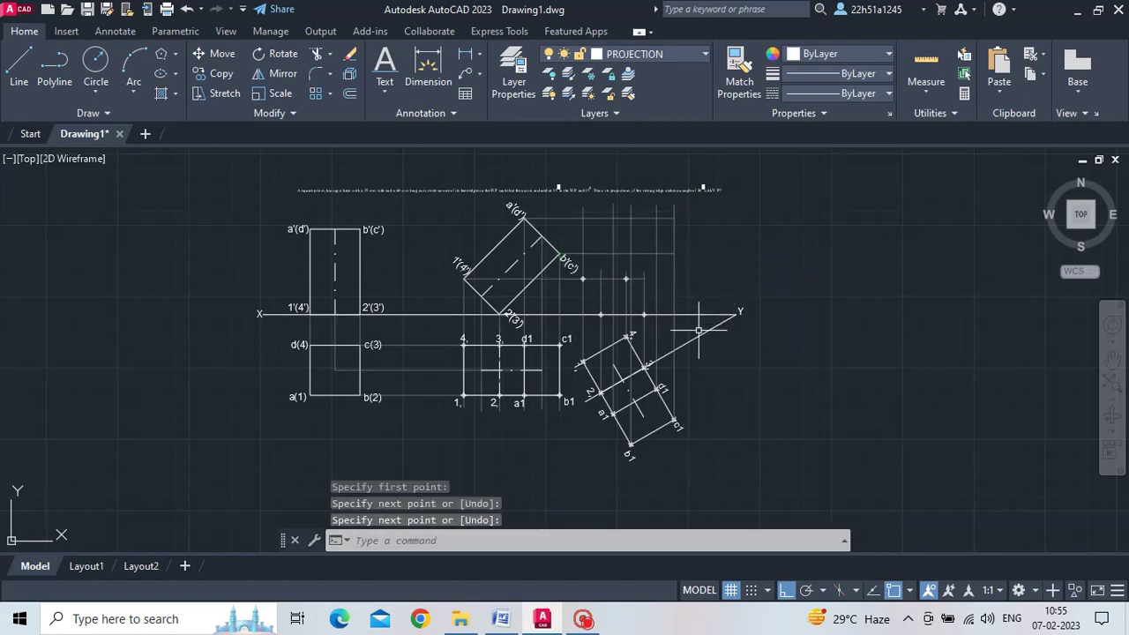
Switch to the MAIN layer and place point markers at the four projector intersections.
left_click(679, 51)
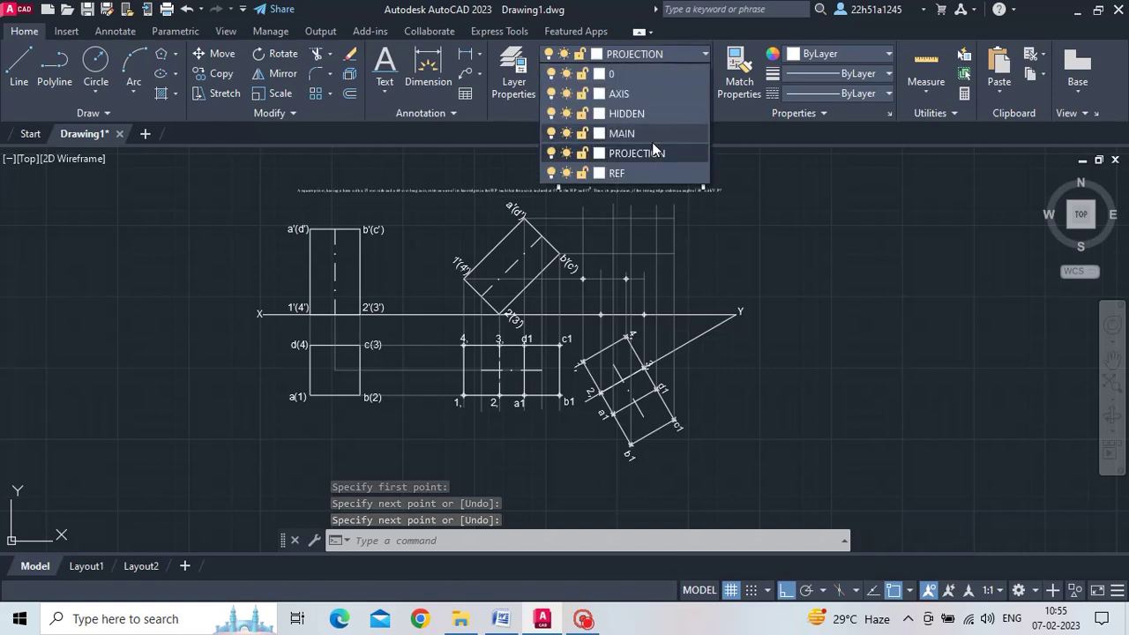
left_click(653, 132)
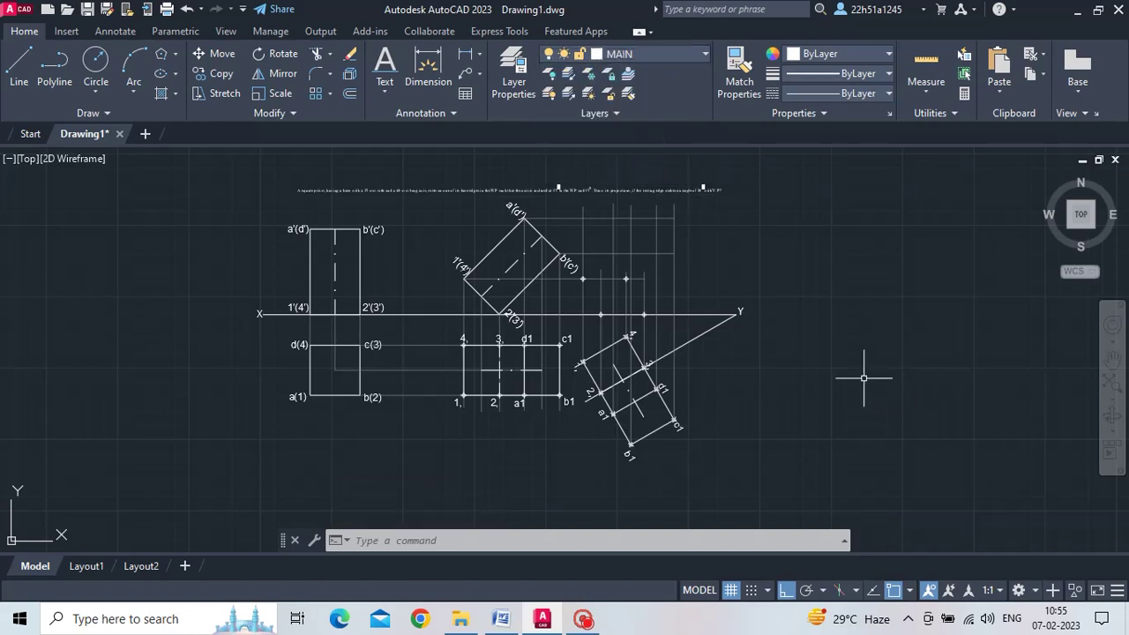
type("PO")
key("Return")
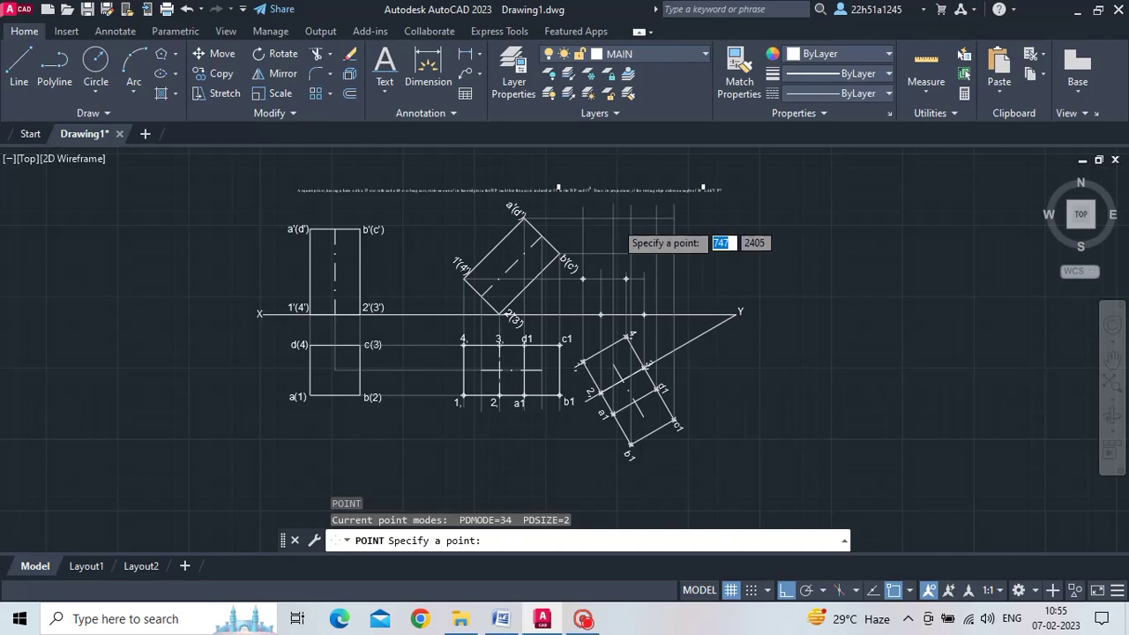
scroll(612, 216, "up", 4)
scroll(609, 215, "down", 2)
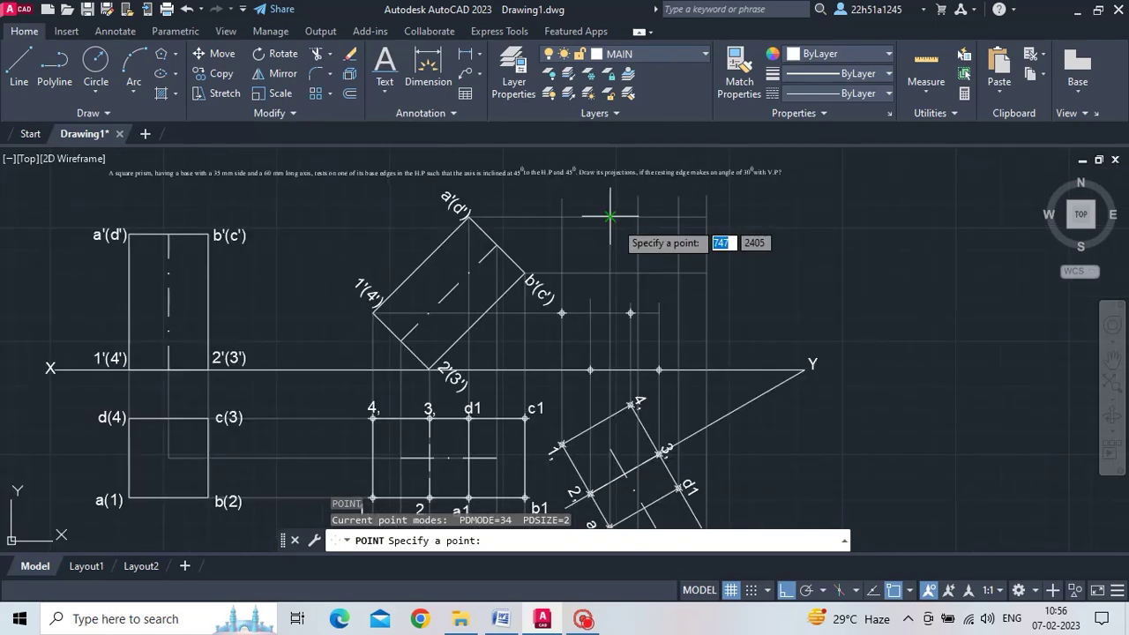
left_click(610, 215)
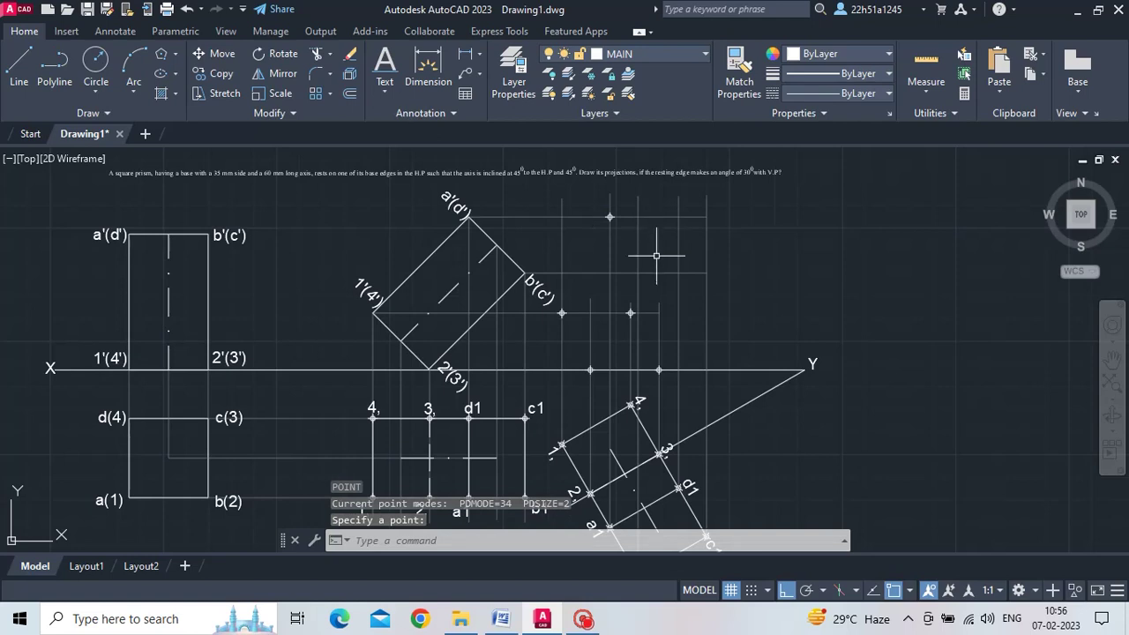
key("Return")
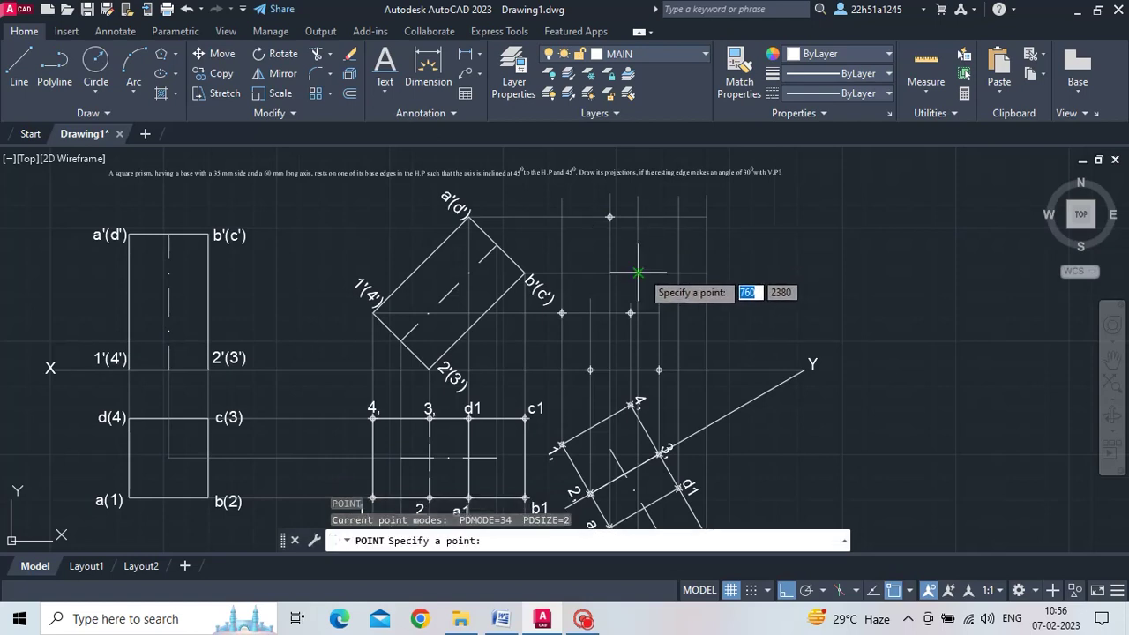
left_click(638, 273)
key("Return")
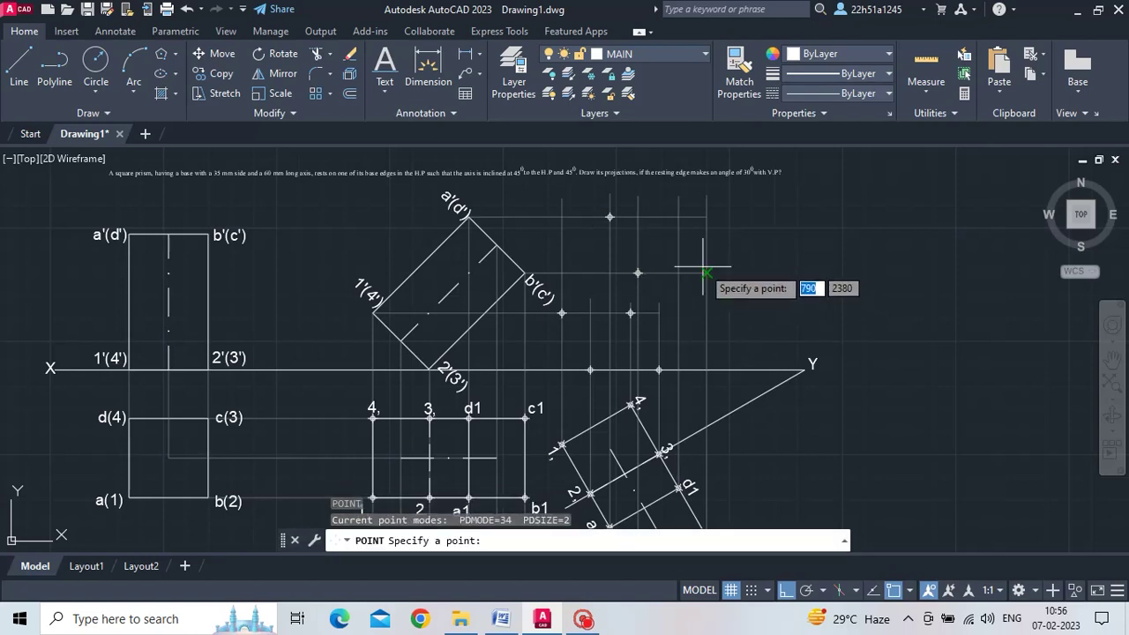
left_click(707, 273)
key("Return")
left_click(678, 216)
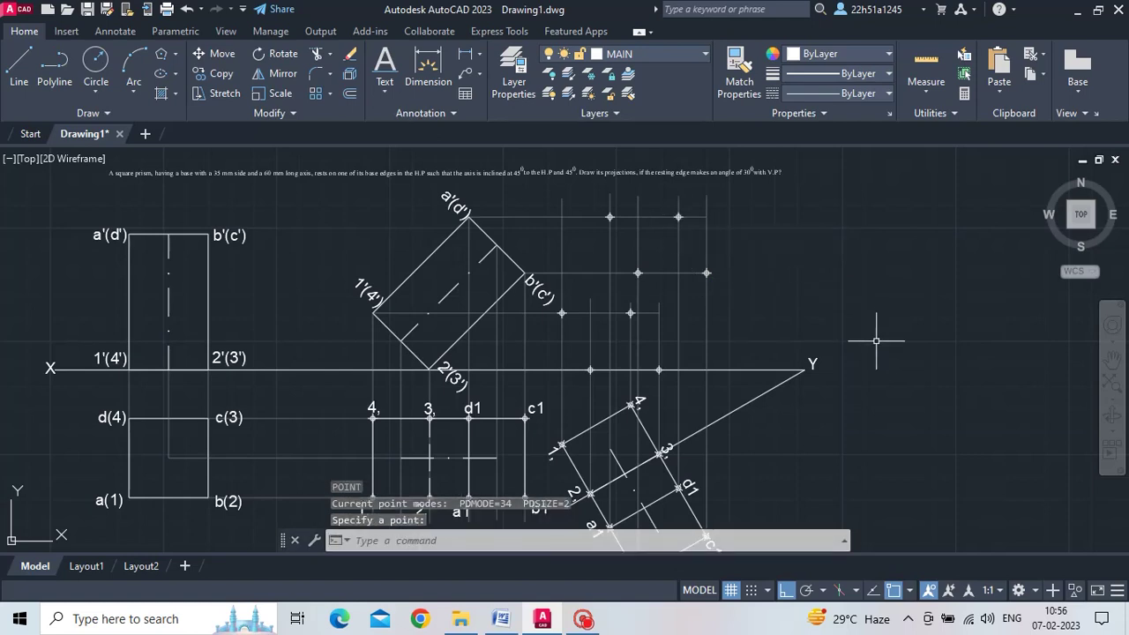
scroll(876, 340, "down", 2)
key("Escape")
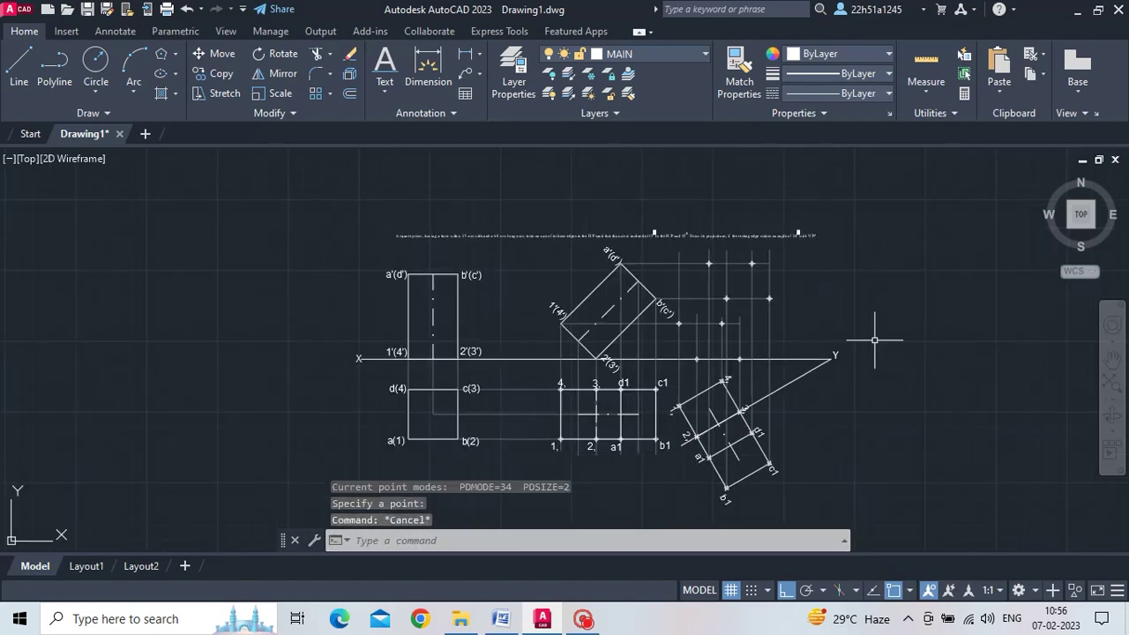
Draw the new front view outline through the marked points, down to the X-Y line.
left_click(657, 57)
left_click(22, 64)
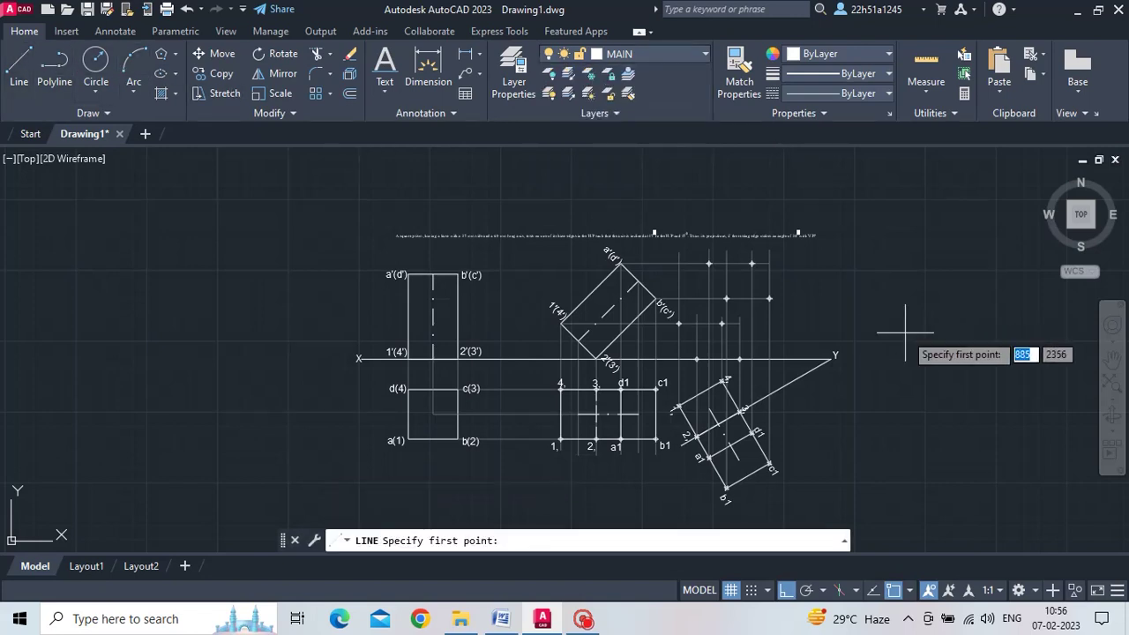
left_click(709, 263)
left_click(680, 323)
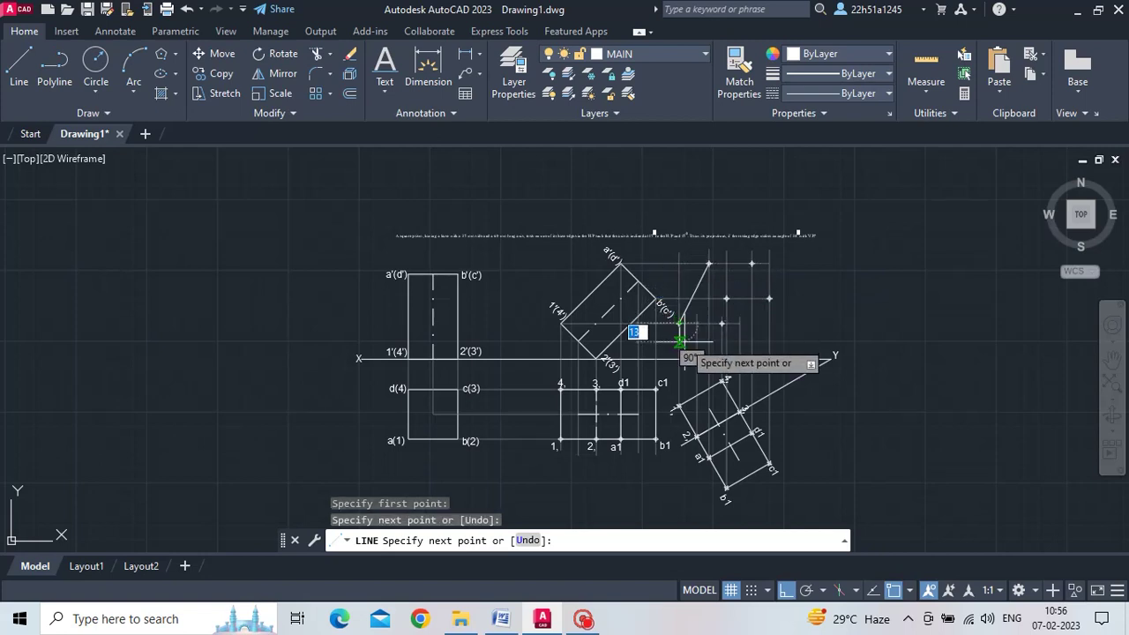
left_click(697, 356)
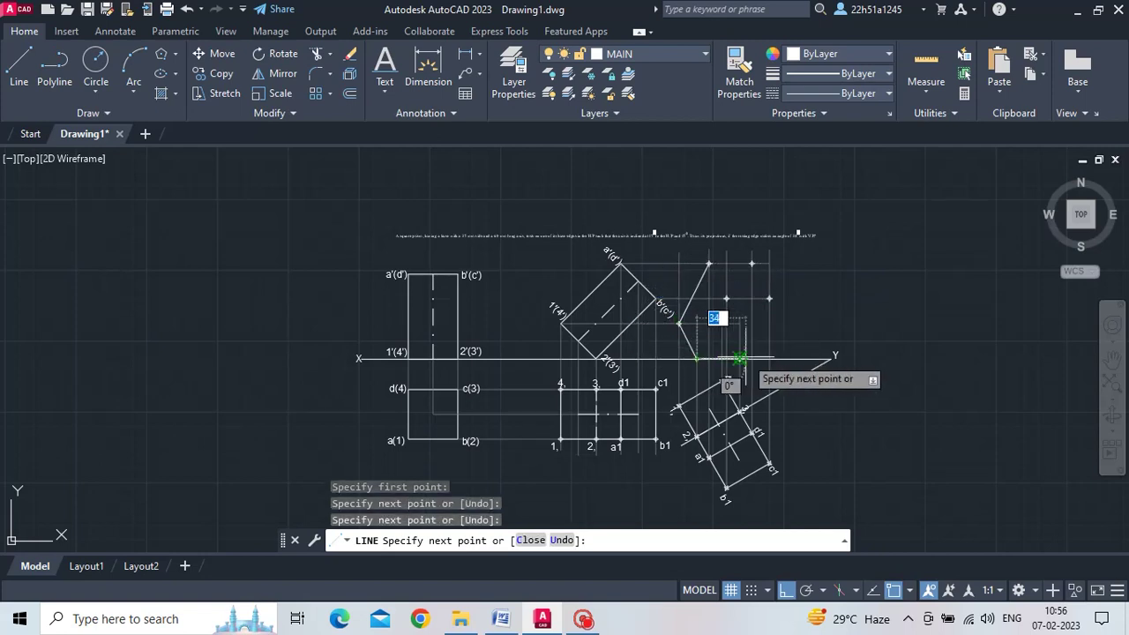
left_click(739, 358)
left_click(769, 298)
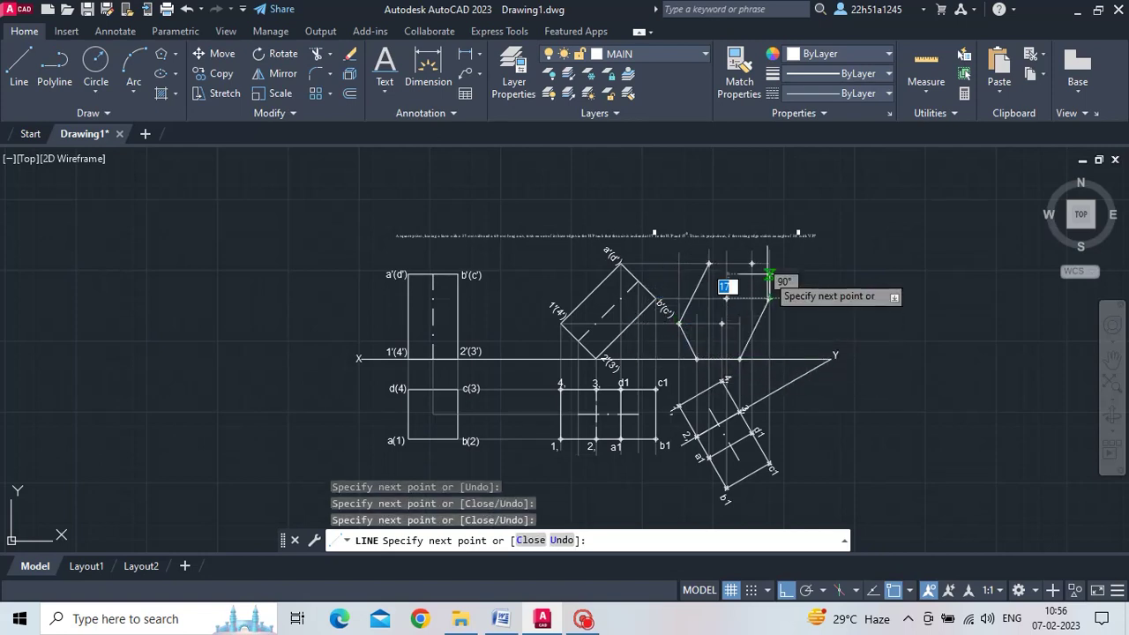
left_click(752, 263)
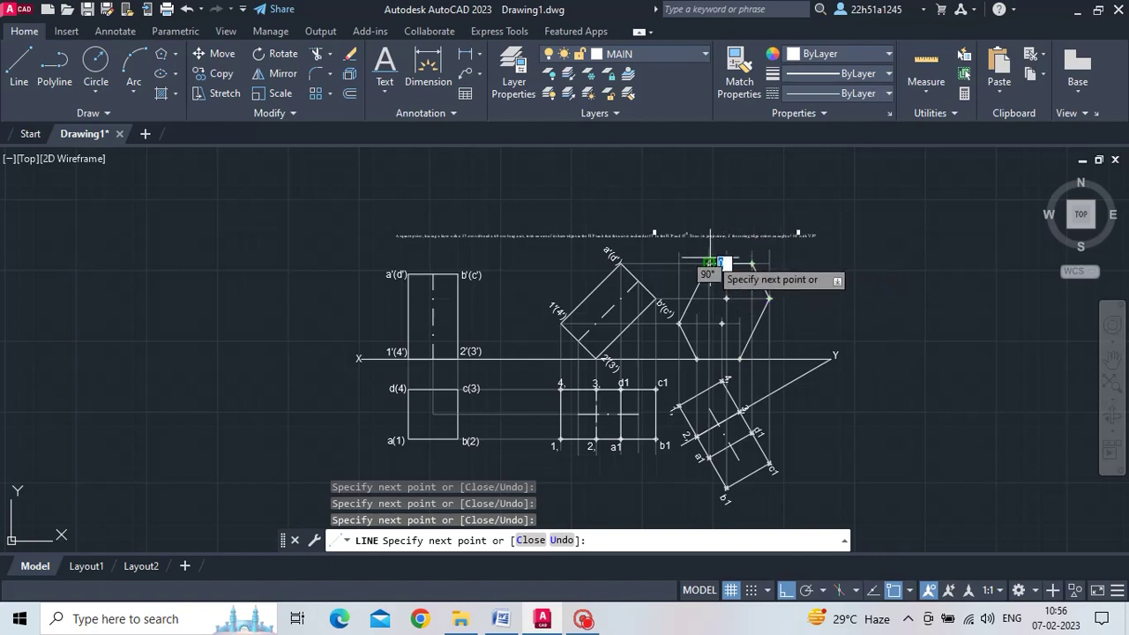
left_click(769, 298)
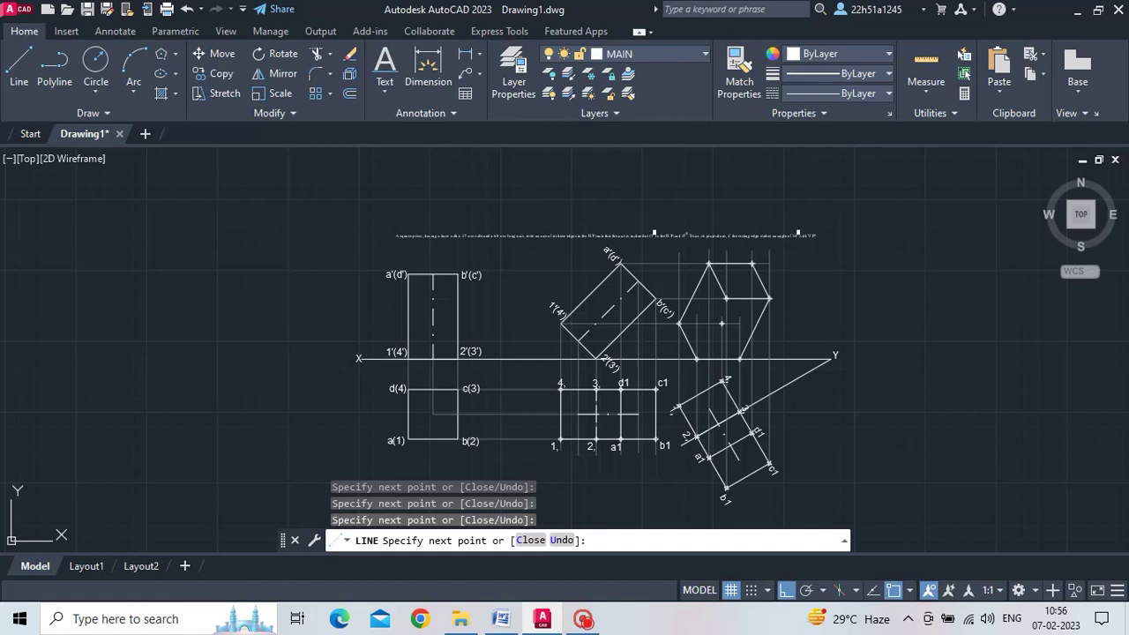
key("Return")
key("Return")
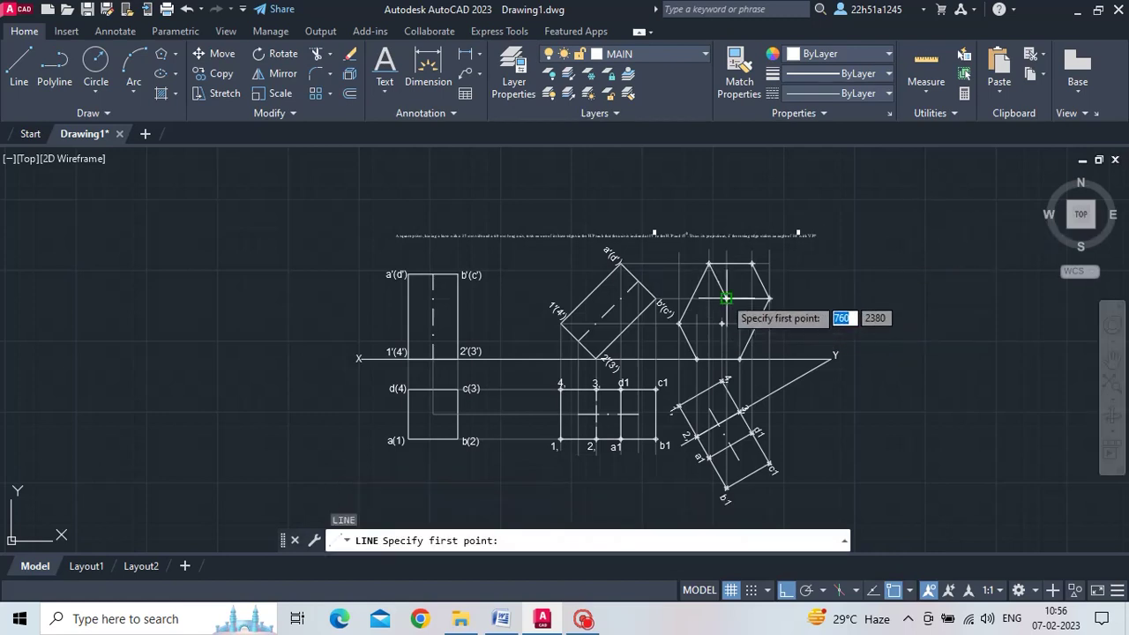
Add the inner edge from its marked point down to the X-Y line.
left_click(725, 299)
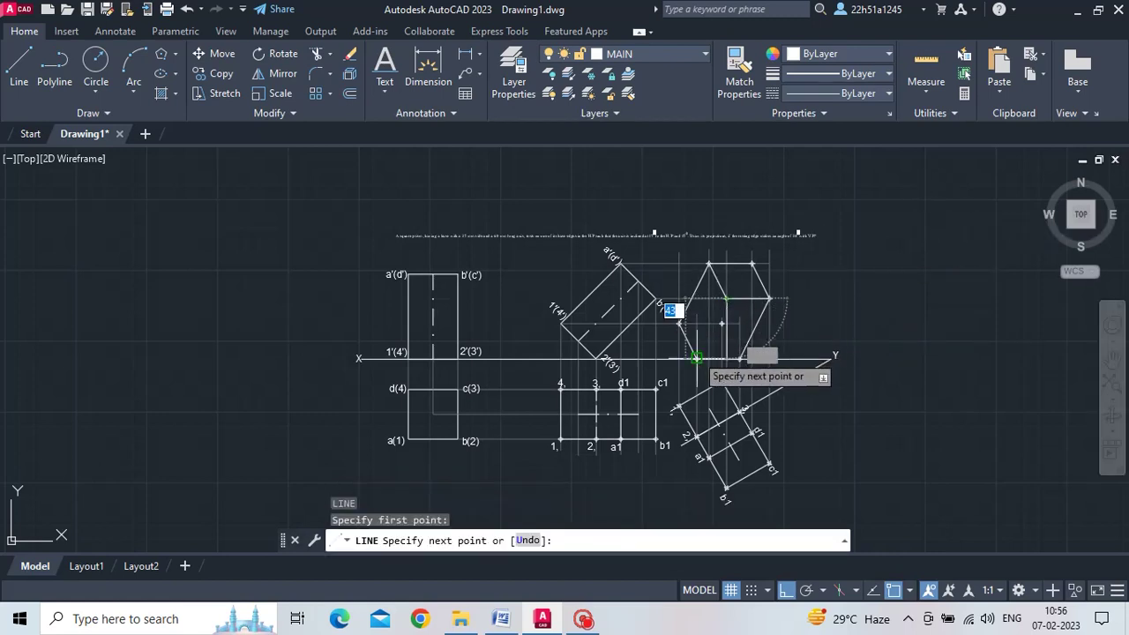
left_click(697, 358)
key("Return")
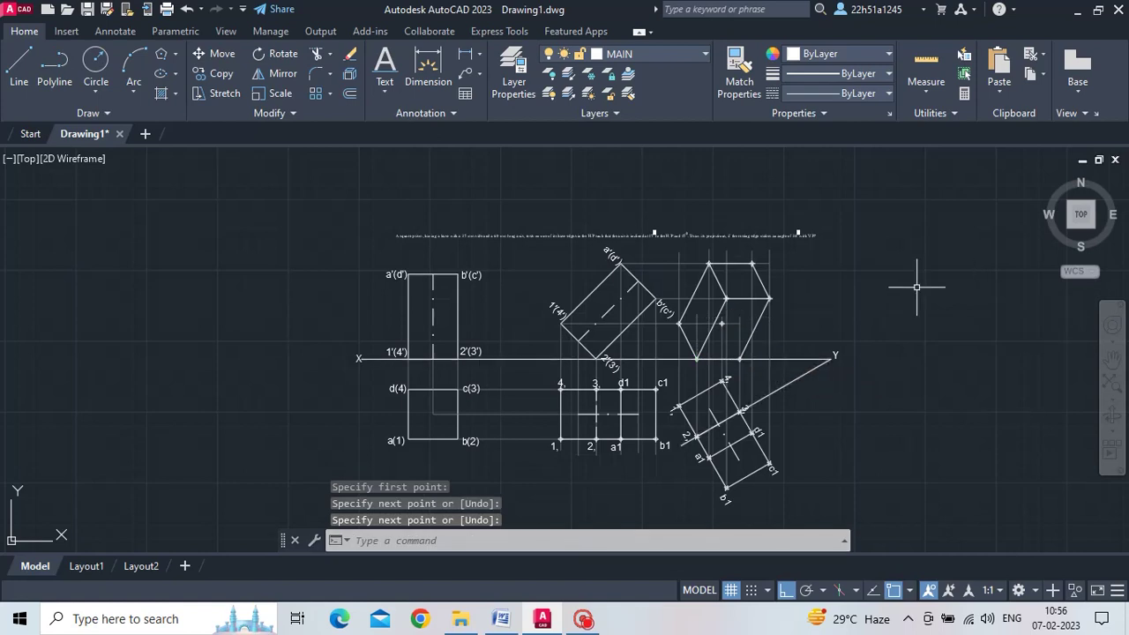
On the HIDDEN layer, draw the hidden edges, including a vertical drop to the XY line.
left_click(622, 57)
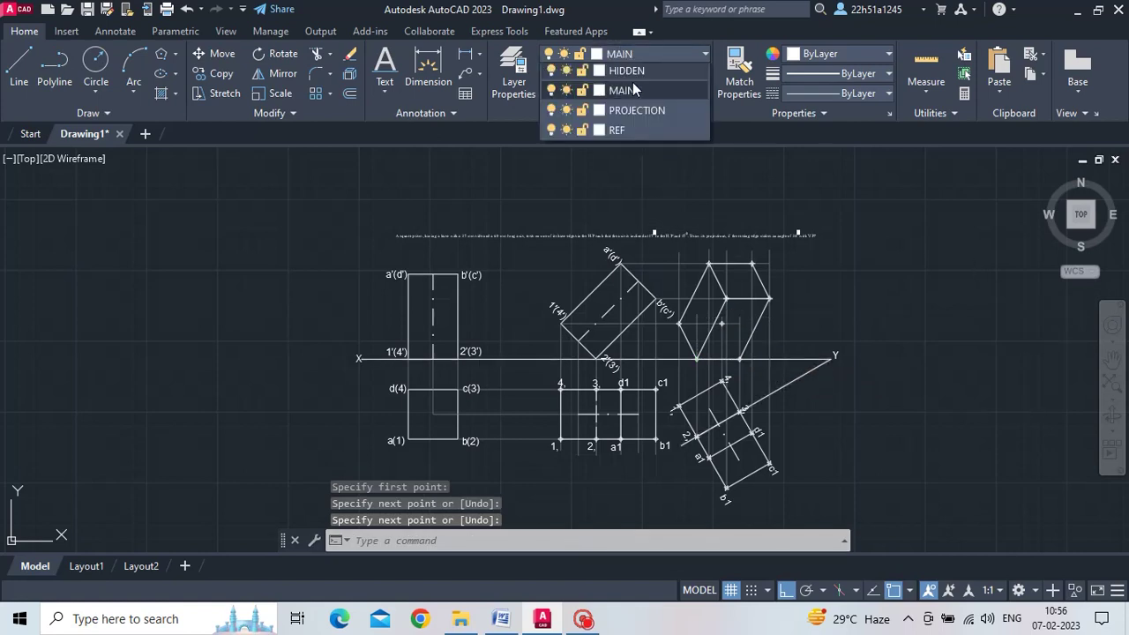
left_click(629, 111)
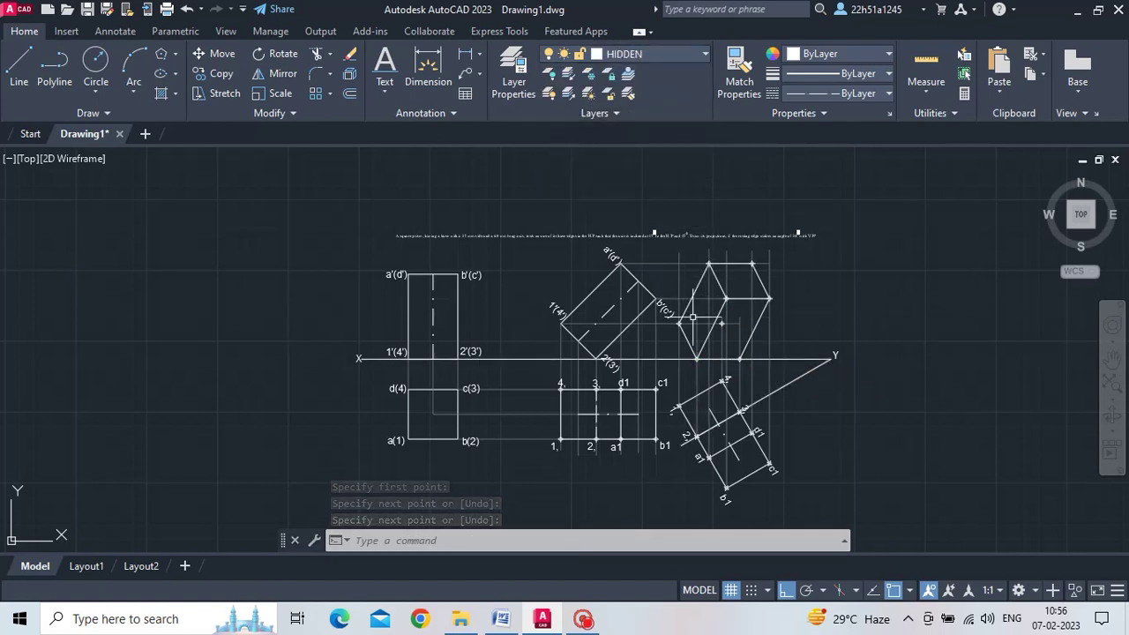
left_click(15, 57)
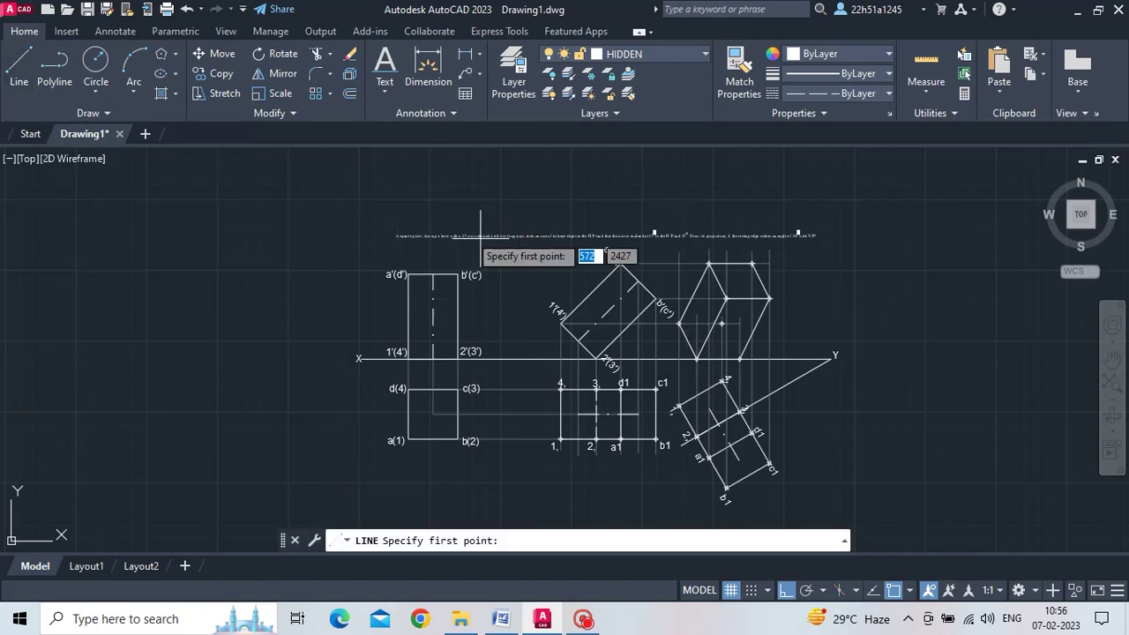
left_click(679, 324)
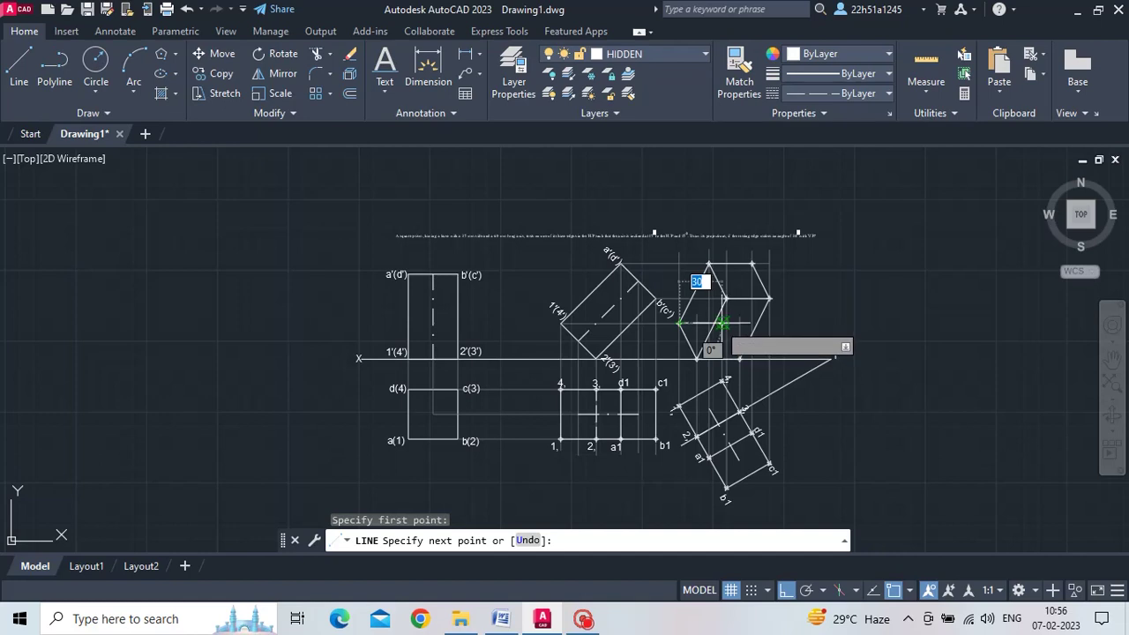
left_click(721, 324)
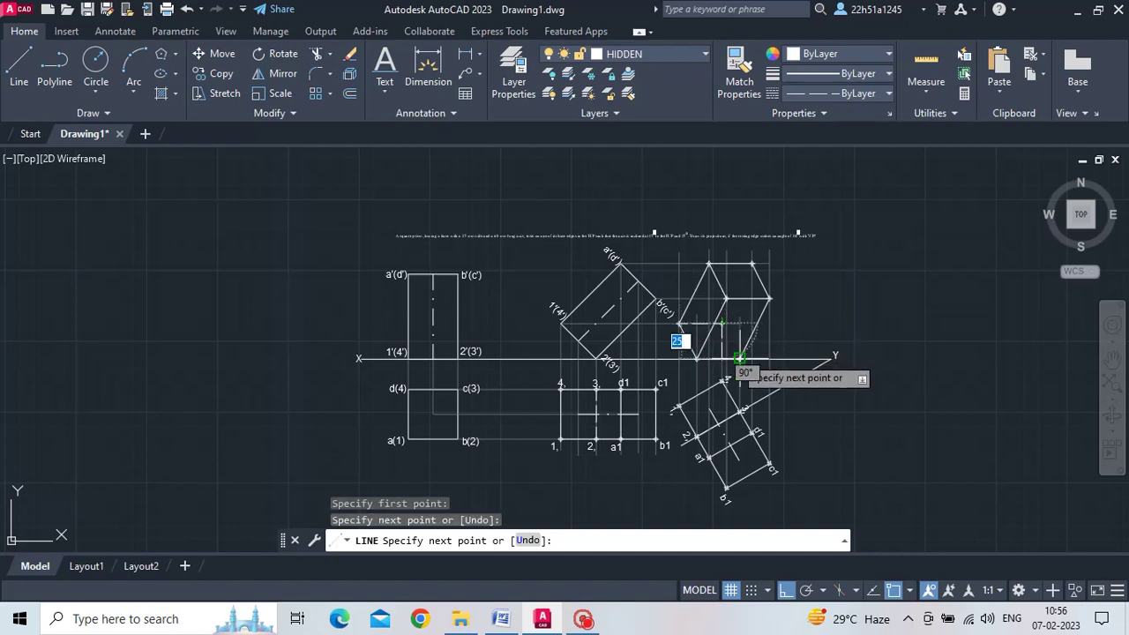
left_click(738, 357)
key("Return")
key("Return")
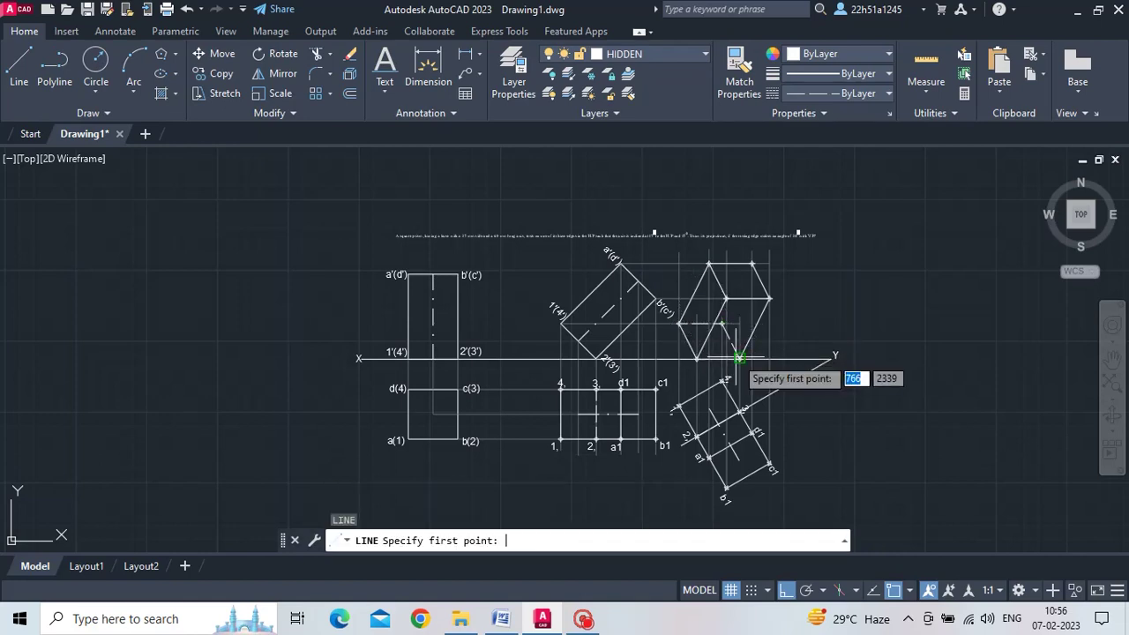
left_click(723, 324)
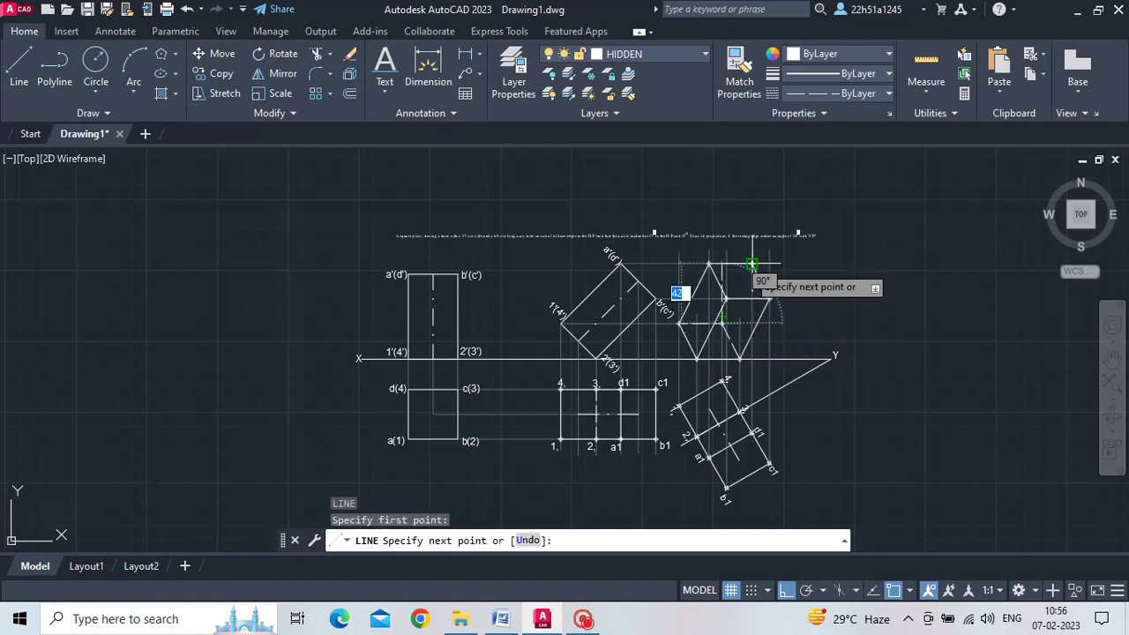
left_click(750, 263)
key("Escape")
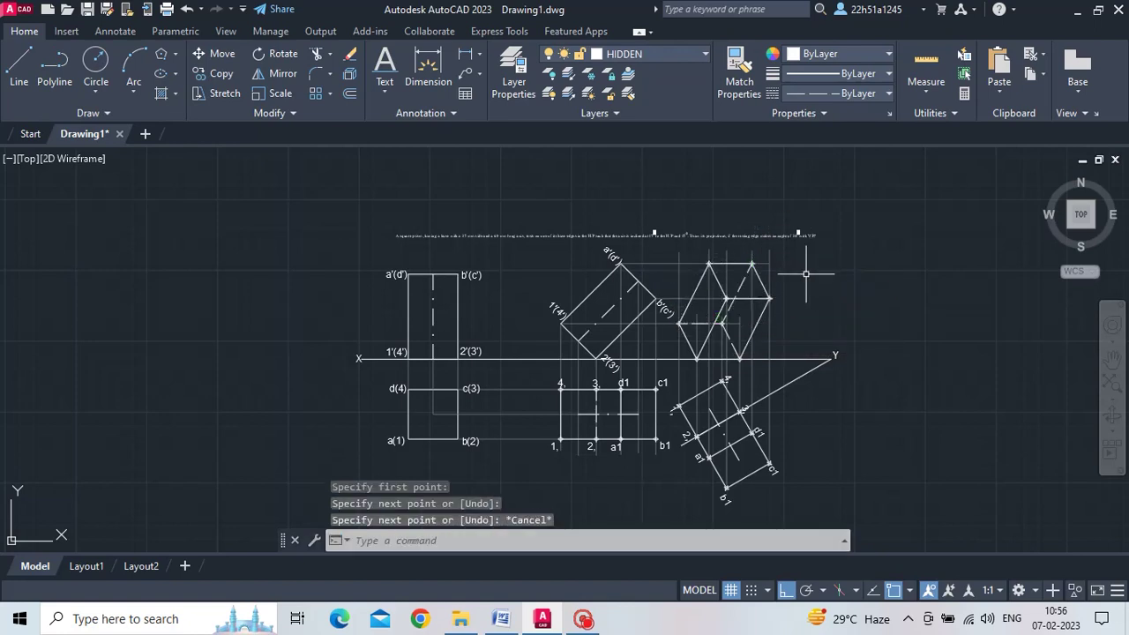
scroll(785, 301, "up", 2)
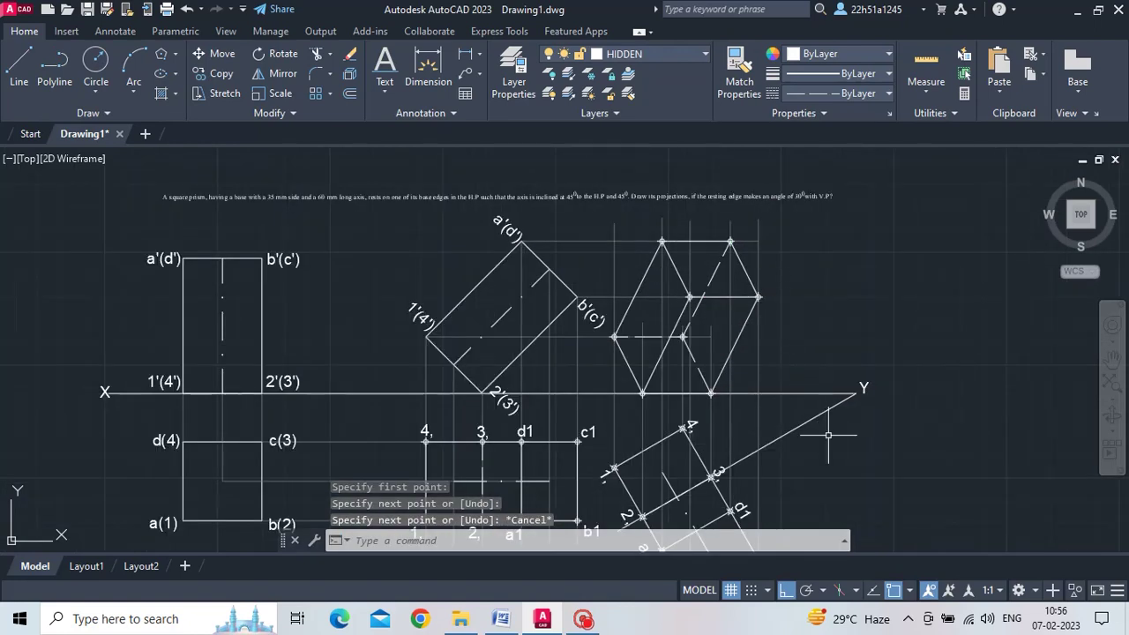
Paste X labels beside the left, both bottom and inner-intersection vertices.
key("ctrl+v")
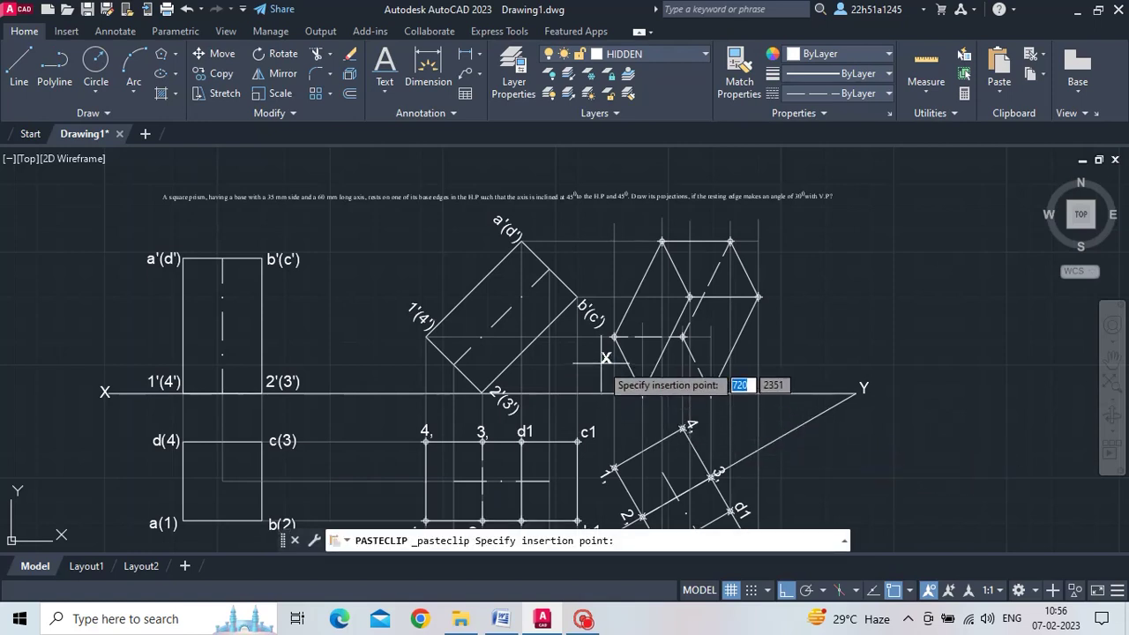
left_click(600, 353)
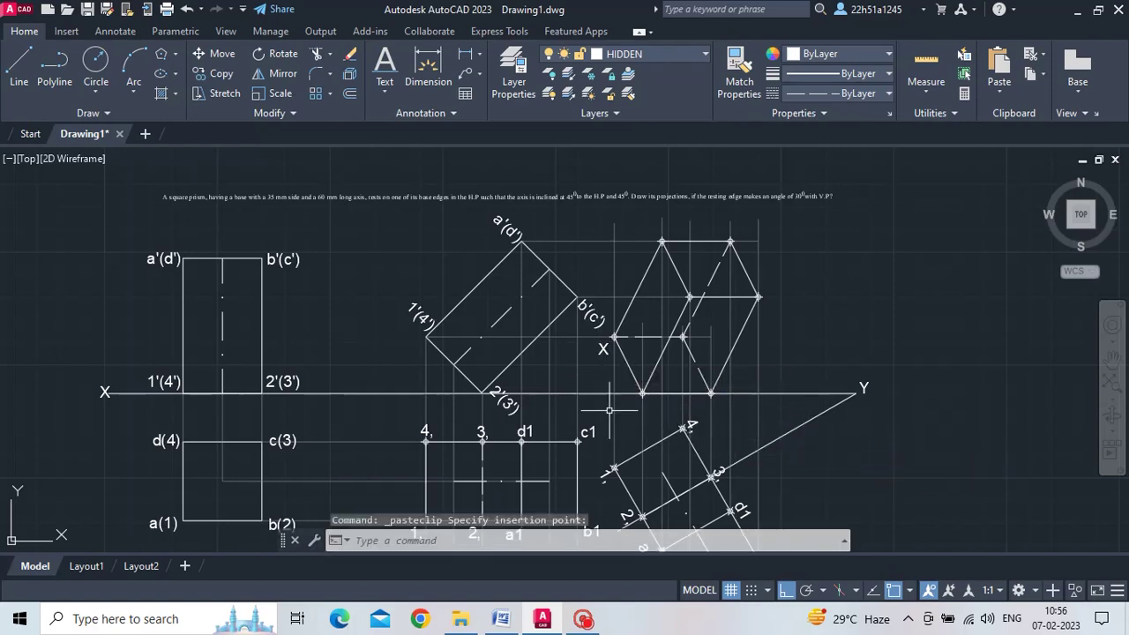
key("ctrl+v")
left_click(625, 412)
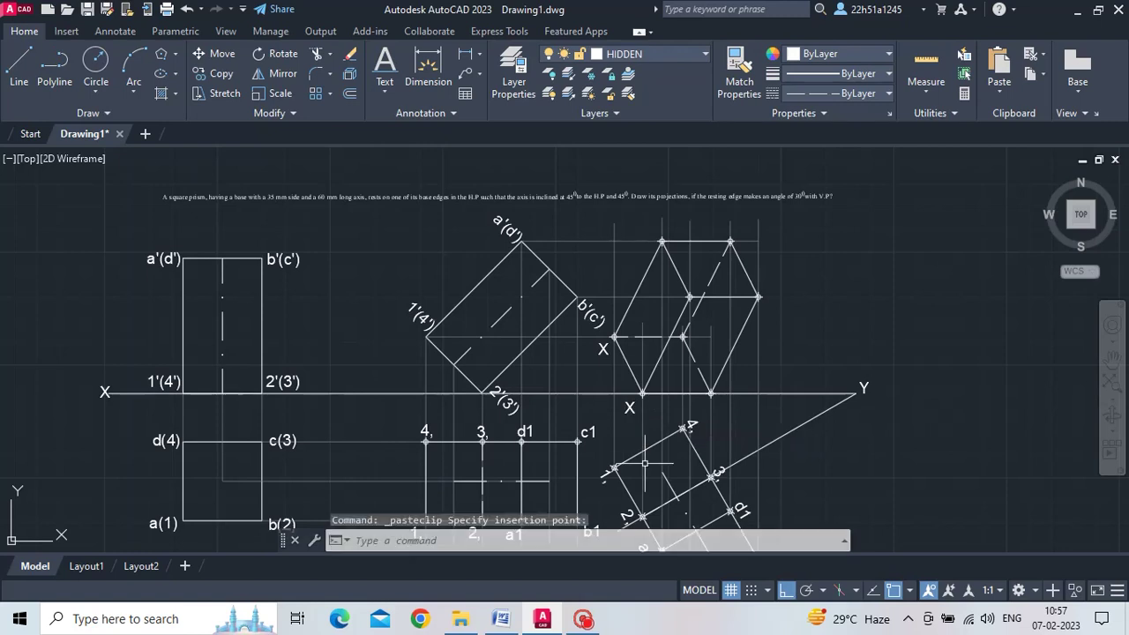
key("ctrl+v")
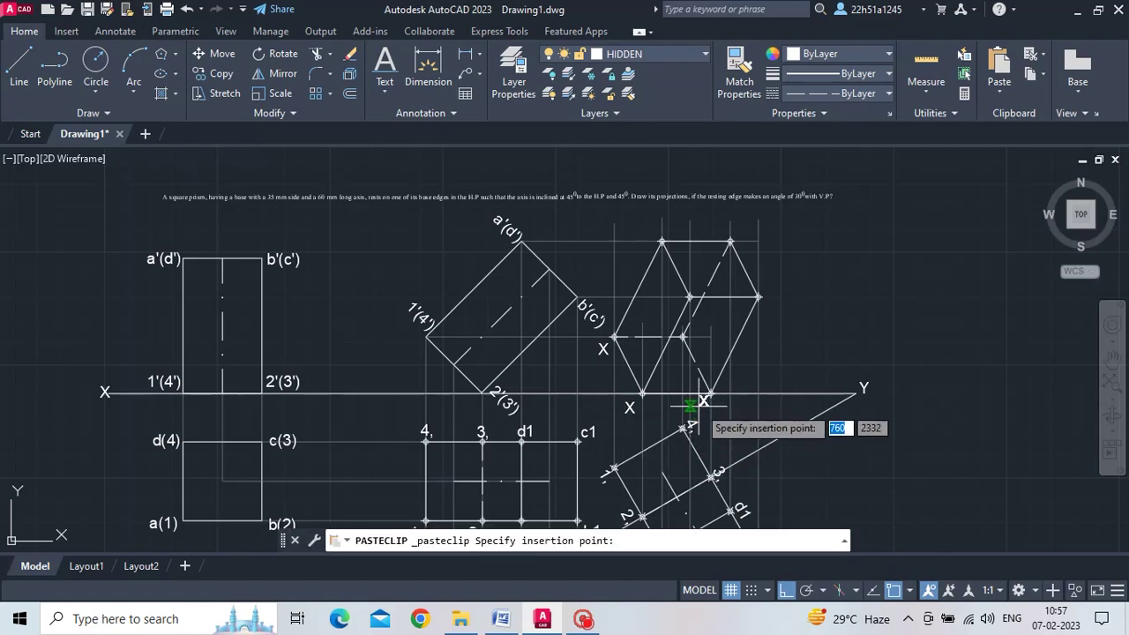
scroll(696, 410, "up", 4)
left_click(696, 407)
scroll(812, 415, "down", 2)
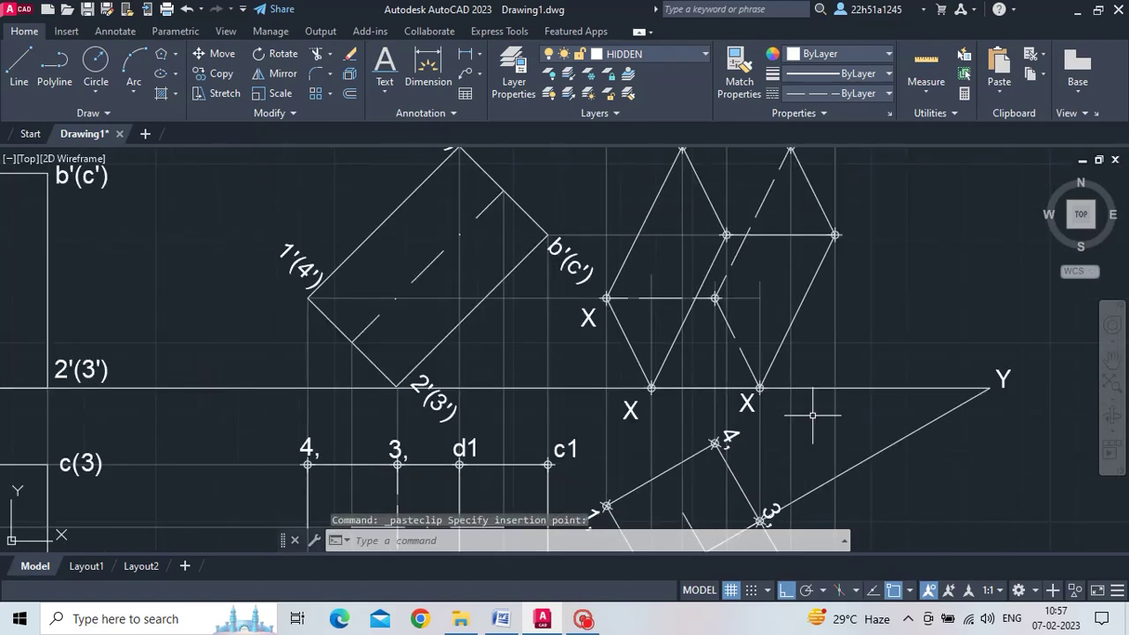
key("ctrl+v")
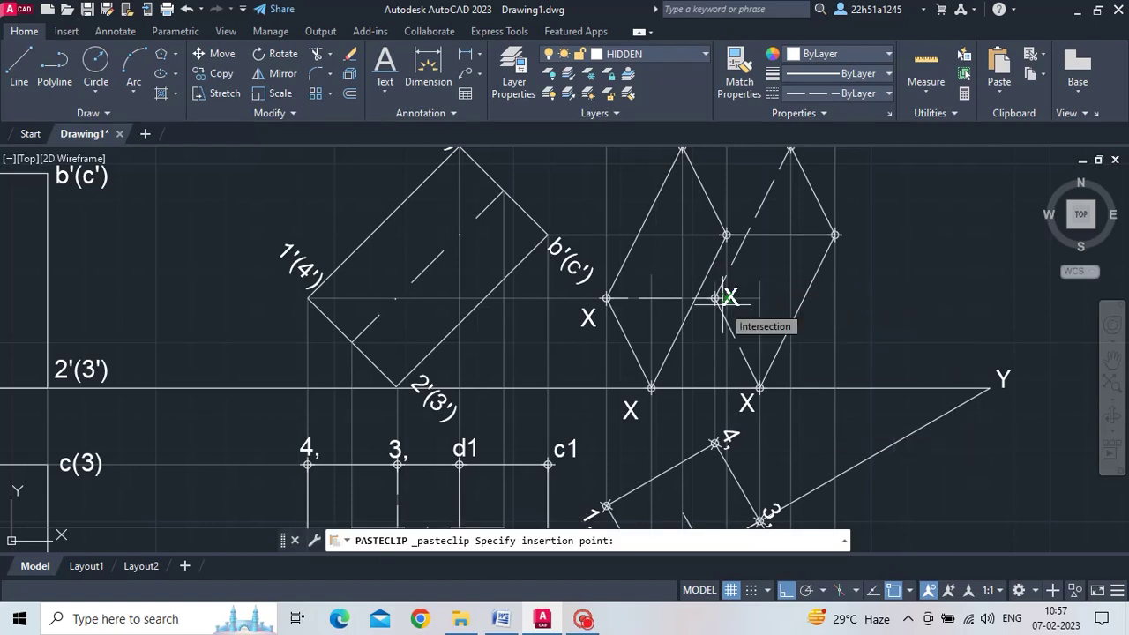
scroll(729, 298, "up", 4)
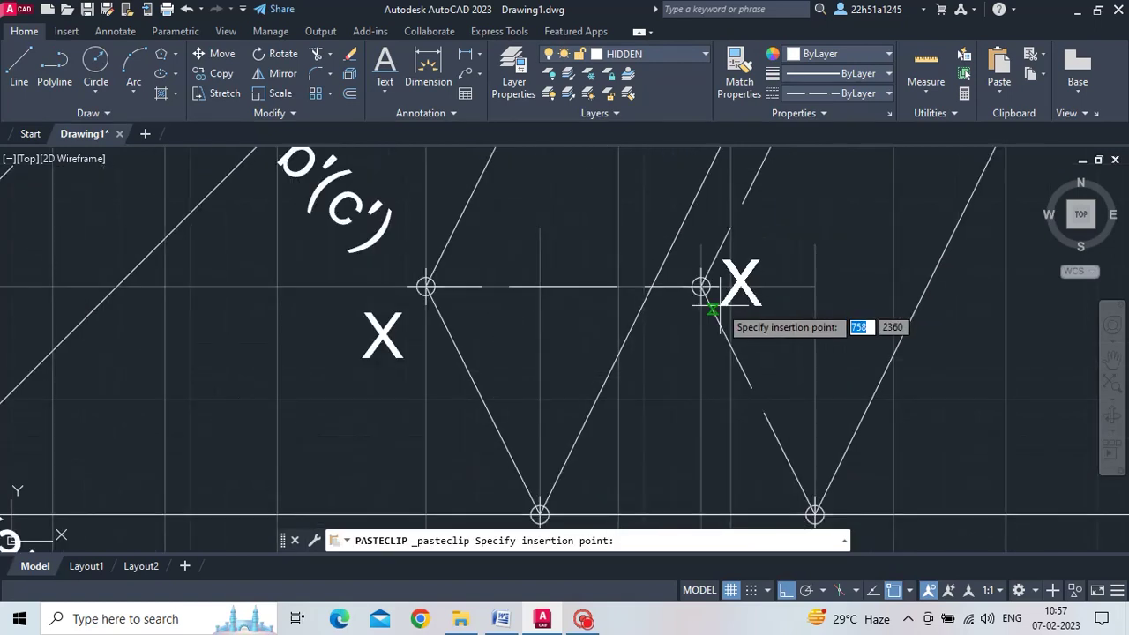
scroll(731, 298, "up", 5)
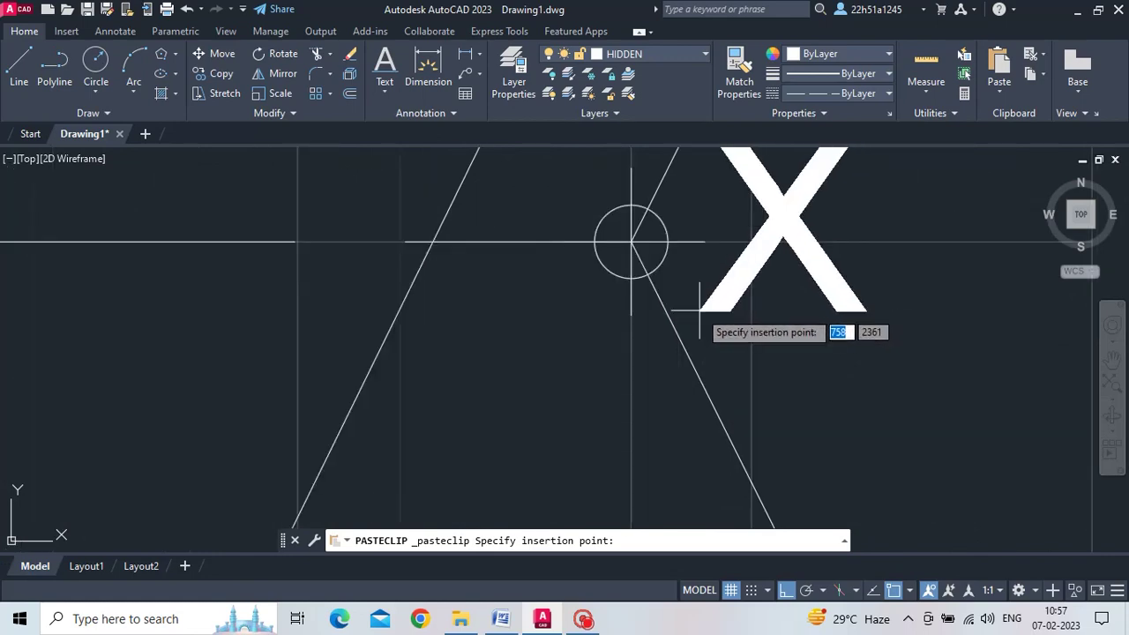
left_click(700, 310)
scroll(701, 310, "down", 4)
scroll(700, 310, "down", 3)
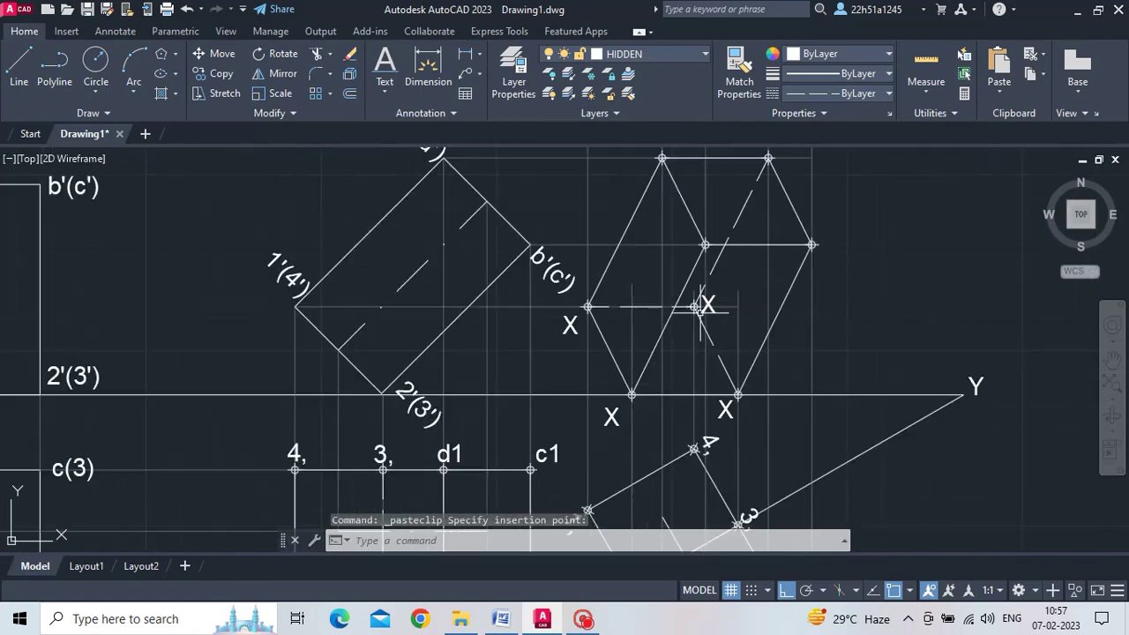
scroll(702, 309, "down", 3)
Paste X labels at the top-left, middle, right and upper-right vertices.
key("ctrl+v")
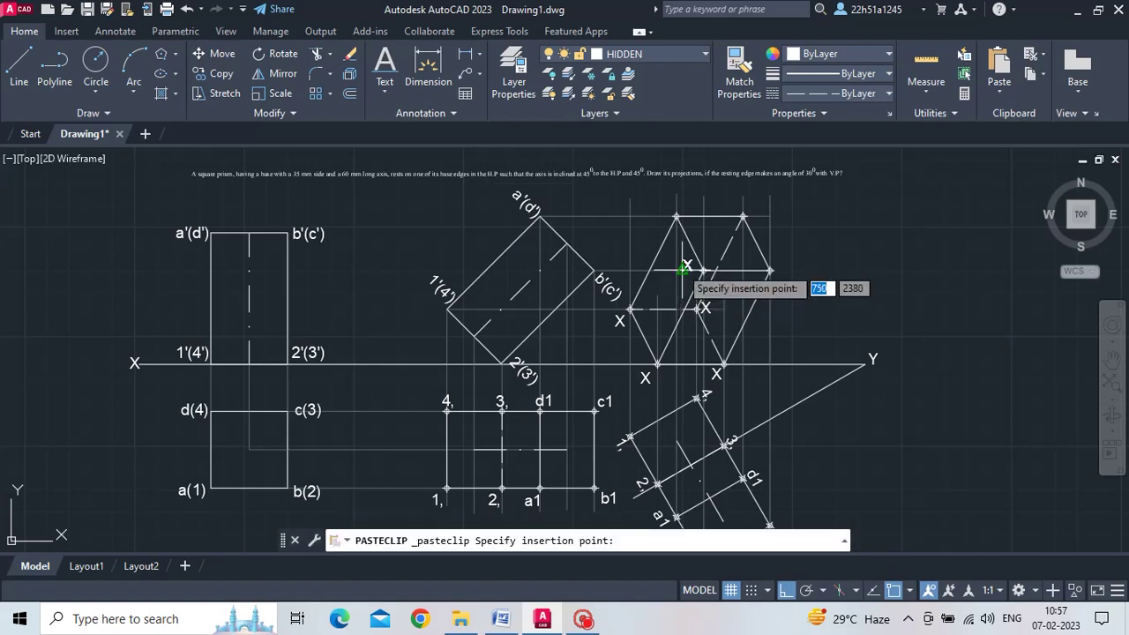
scroll(668, 215, "up", 4)
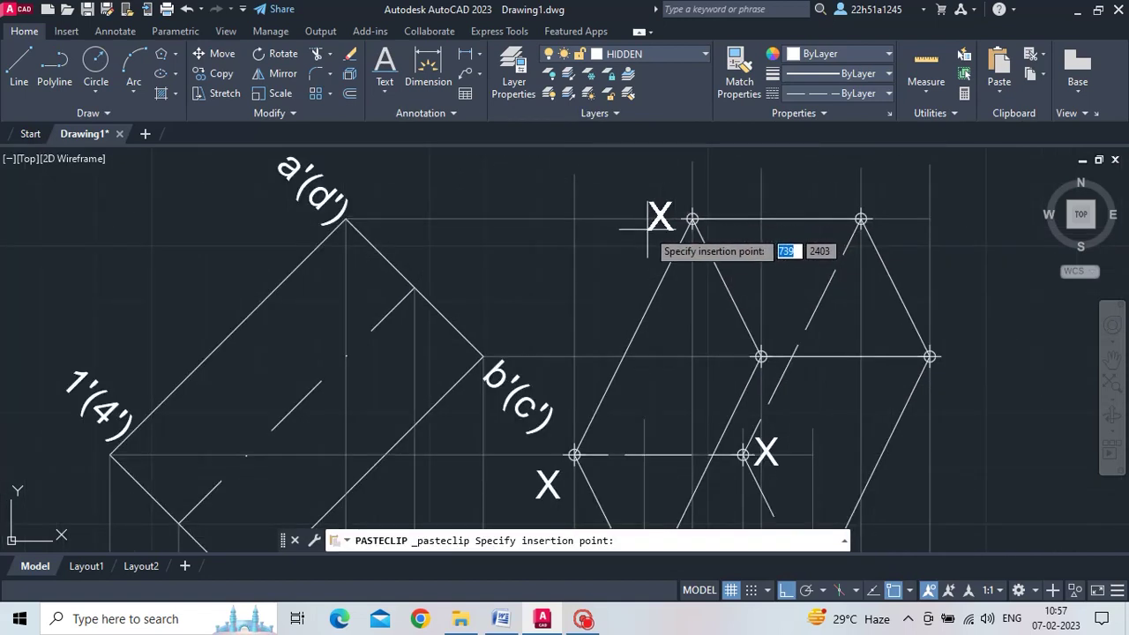
left_click(647, 230)
key("ctrl+v")
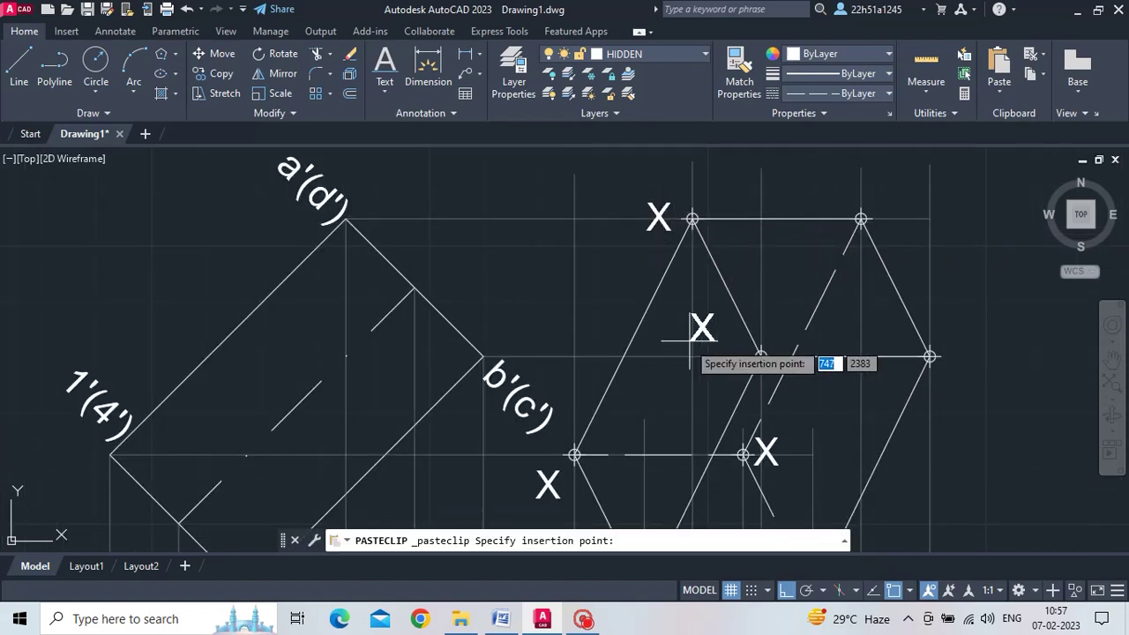
left_click(721, 369)
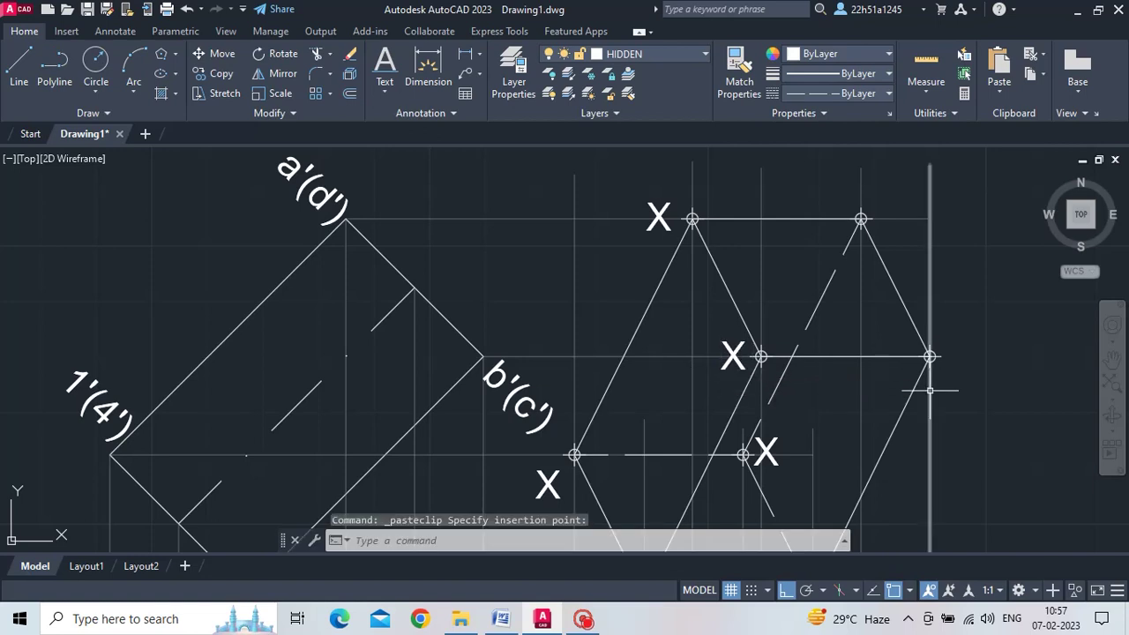
key("ctrl+v")
scroll(930, 369, "up", 2)
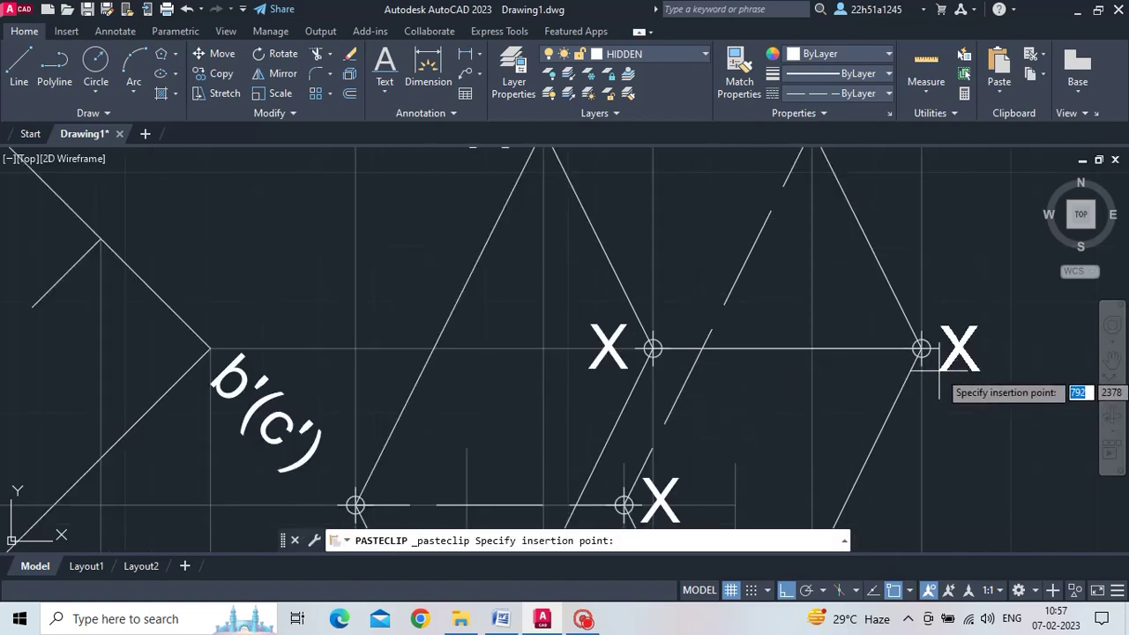
left_click(932, 357)
scroll(935, 364, "down", 4)
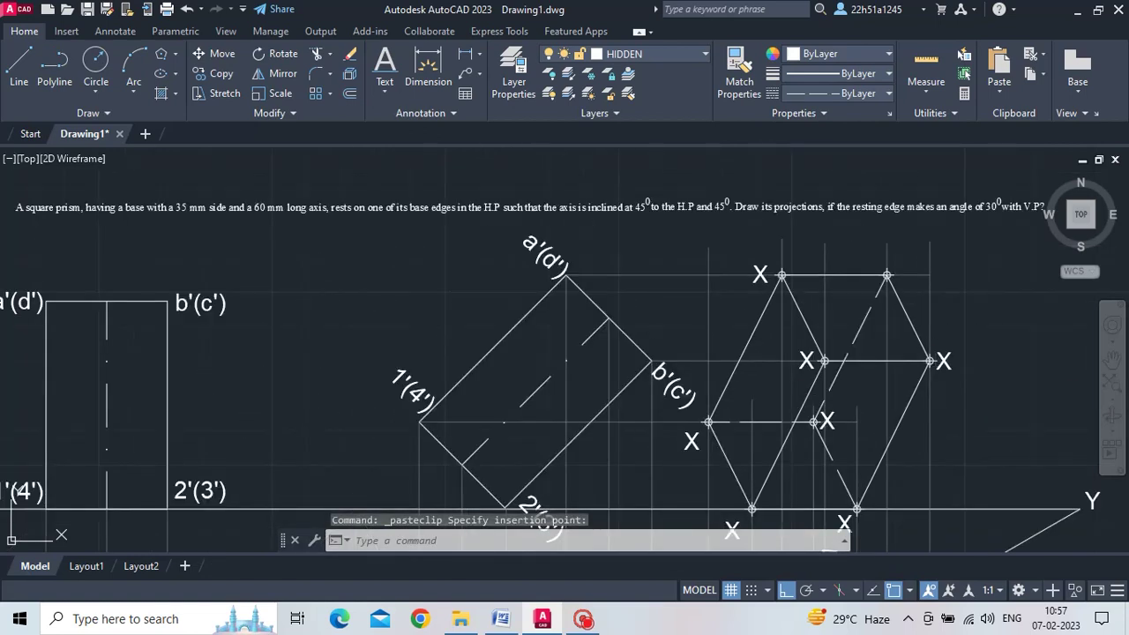
scroll(909, 274, "up", 3)
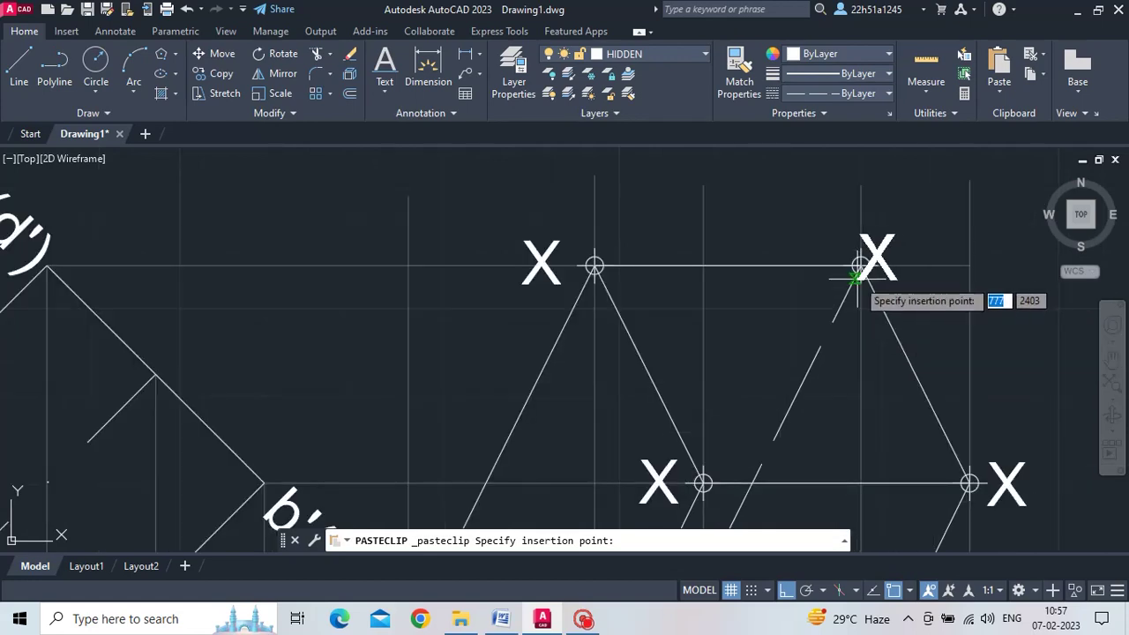
scroll(878, 278, "up", 2)
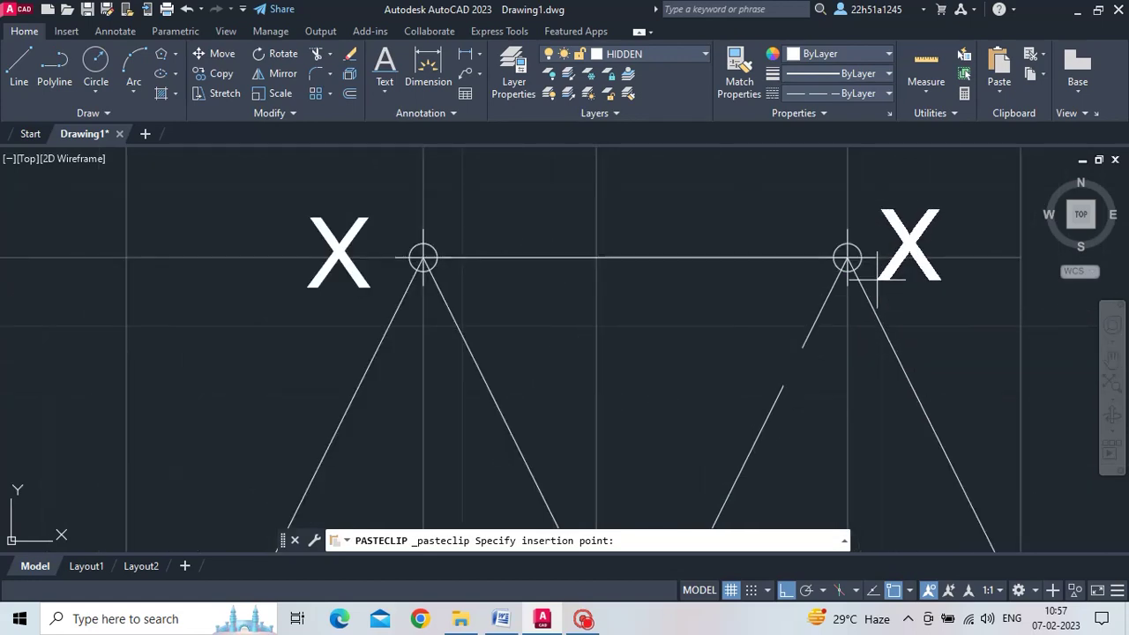
left_click(878, 279)
scroll(885, 344, "down", 3)
scroll(875, 393, "down", 2)
key("Escape")
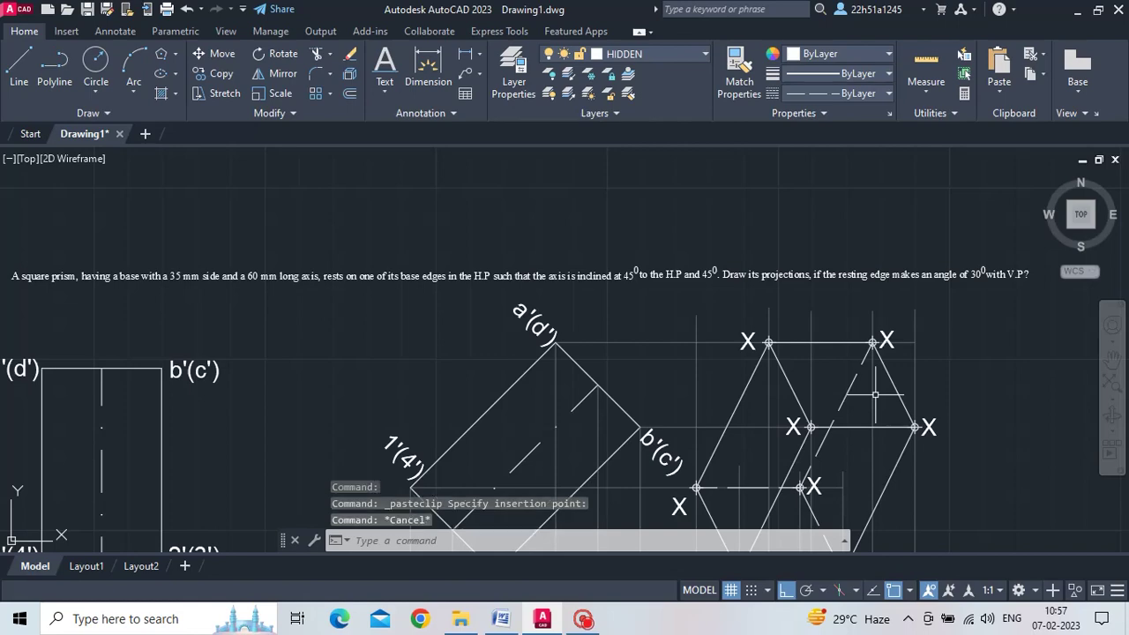
middle_click_drag(875, 346, 858, 325)
scroll(808, 335, "up", 2)
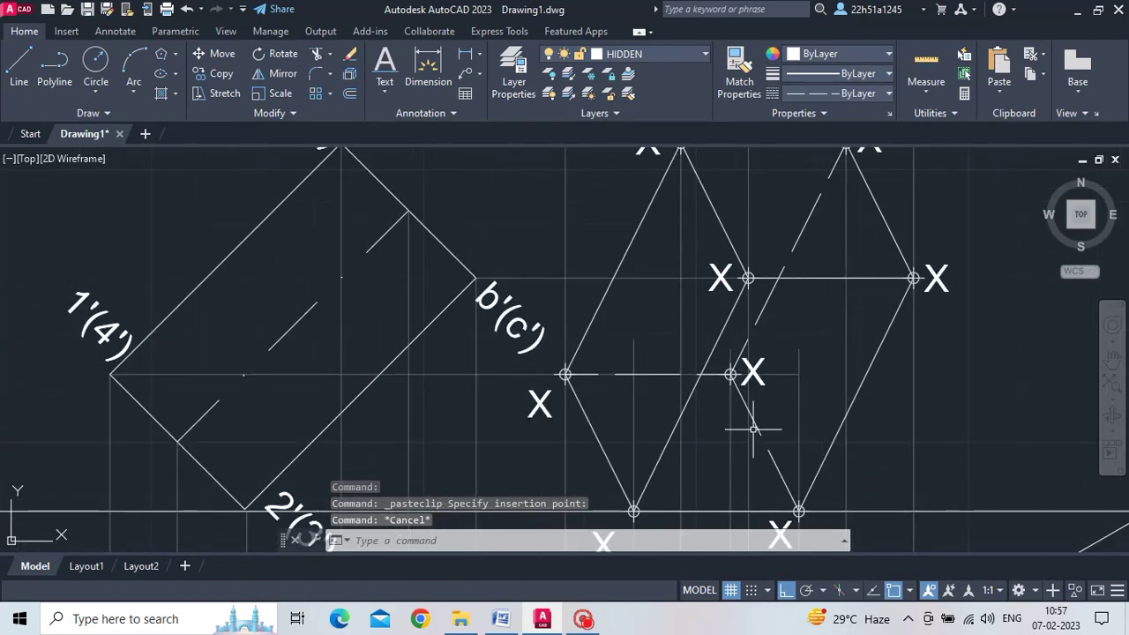
scroll(754, 430, "down", 2)
middle_click_drag(734, 467, 805, 264)
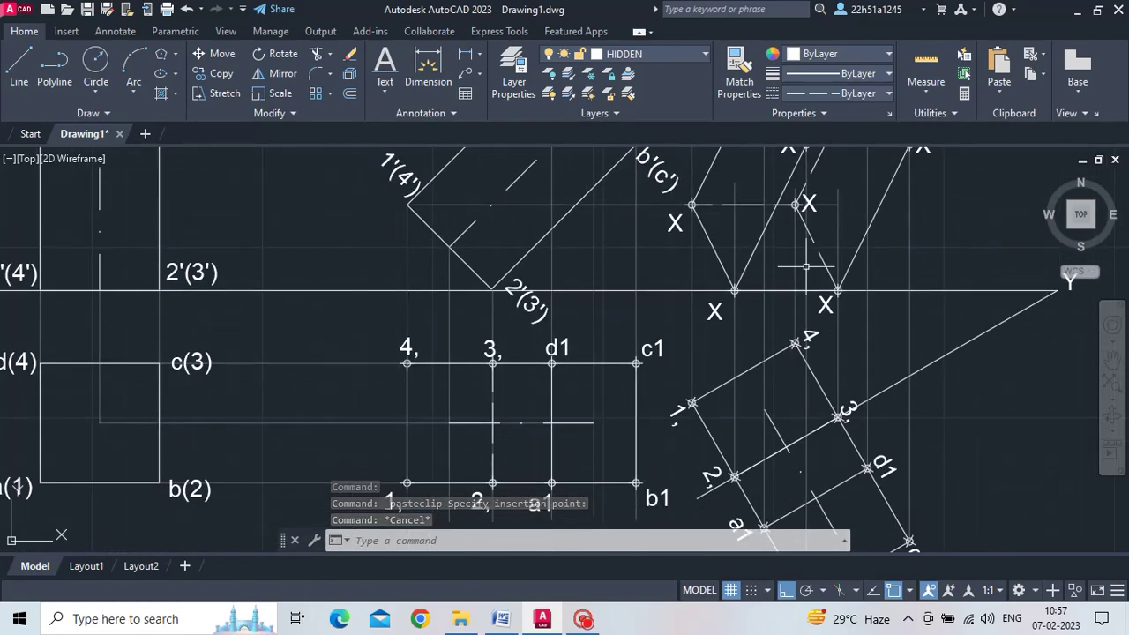
Change the first two X placeholders to 1,' and 2,'.
left_click(673, 225)
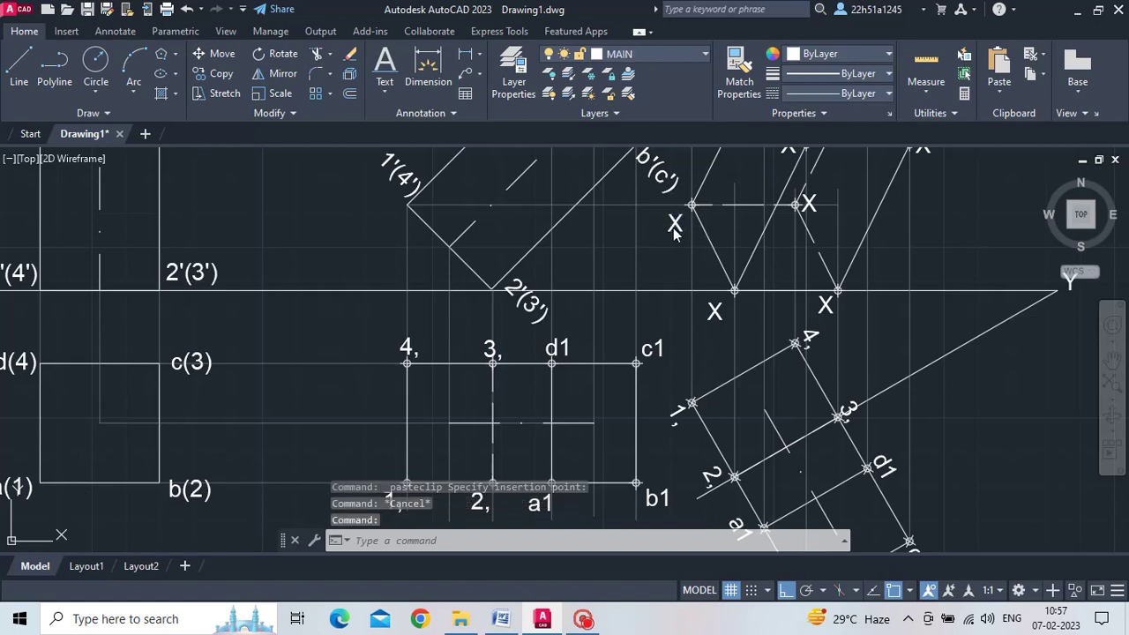
double_click(674, 228)
type("1,'")
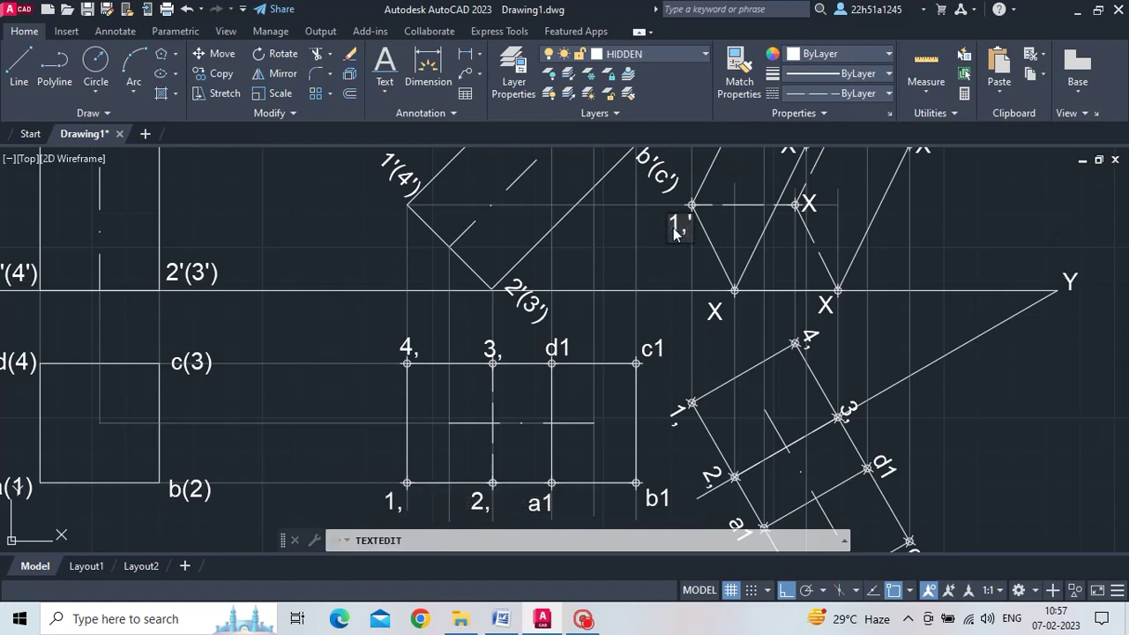
left_click(716, 312)
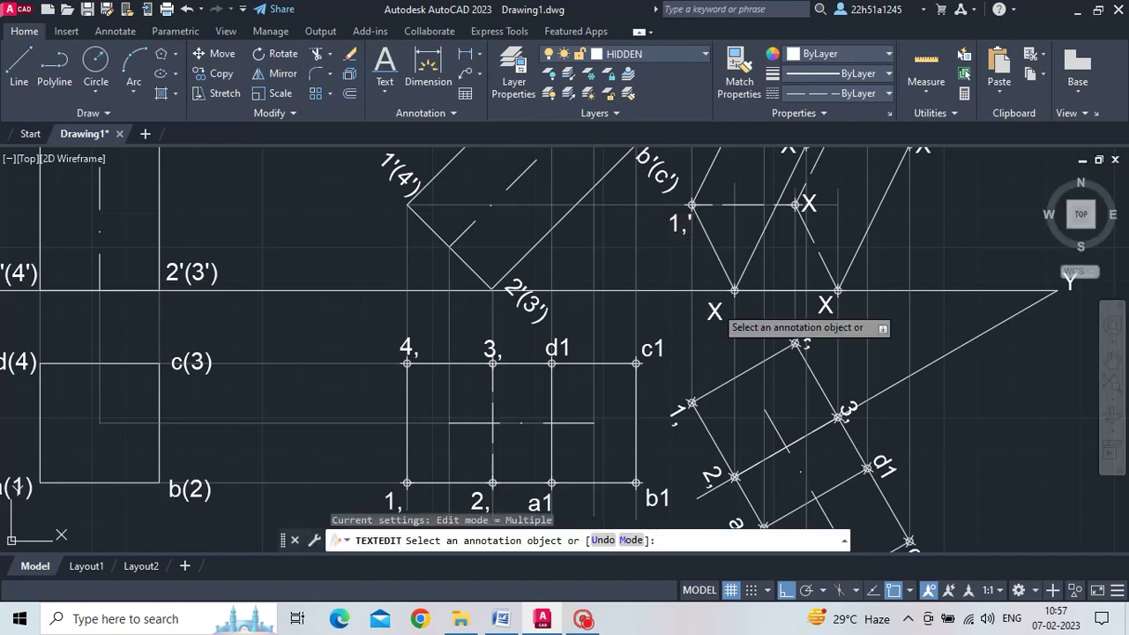
left_click(717, 312)
type("2,'")
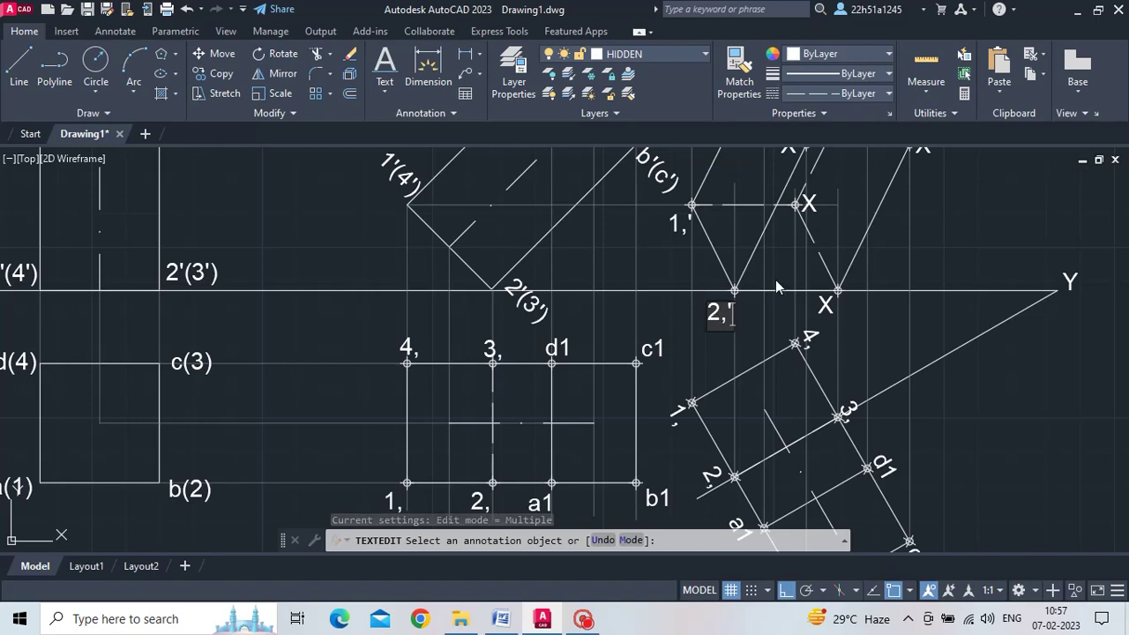
left_click(825, 298)
left_click(826, 305)
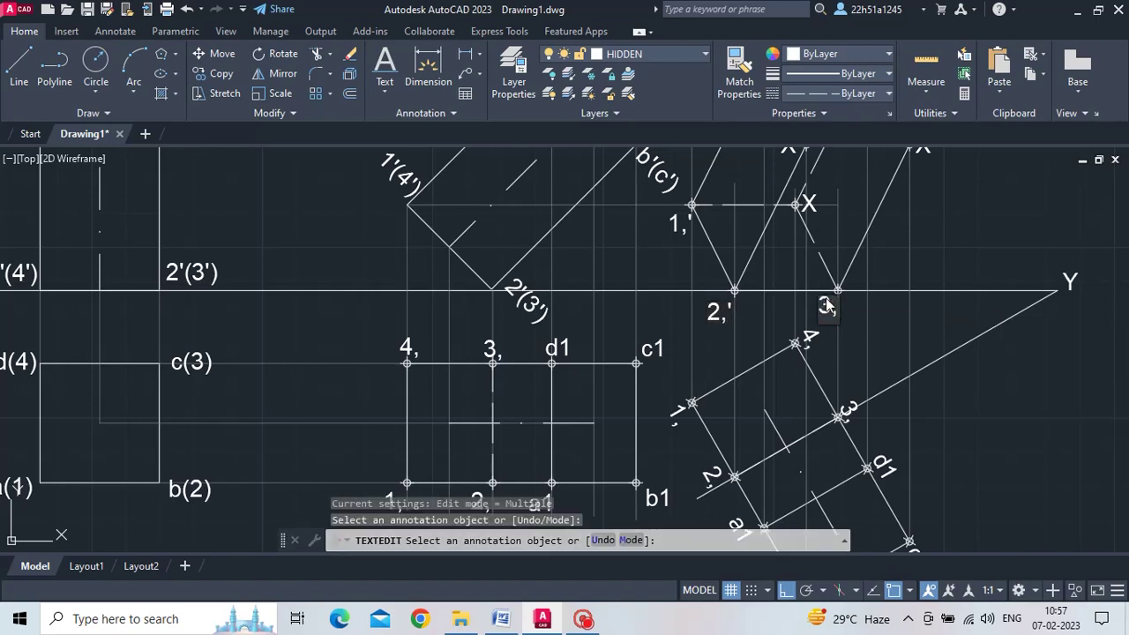
Finish the base-corner labels 3,' and 4,' and bring the problem statement into view.
left_click(806, 202)
left_click(807, 204)
type("4,")
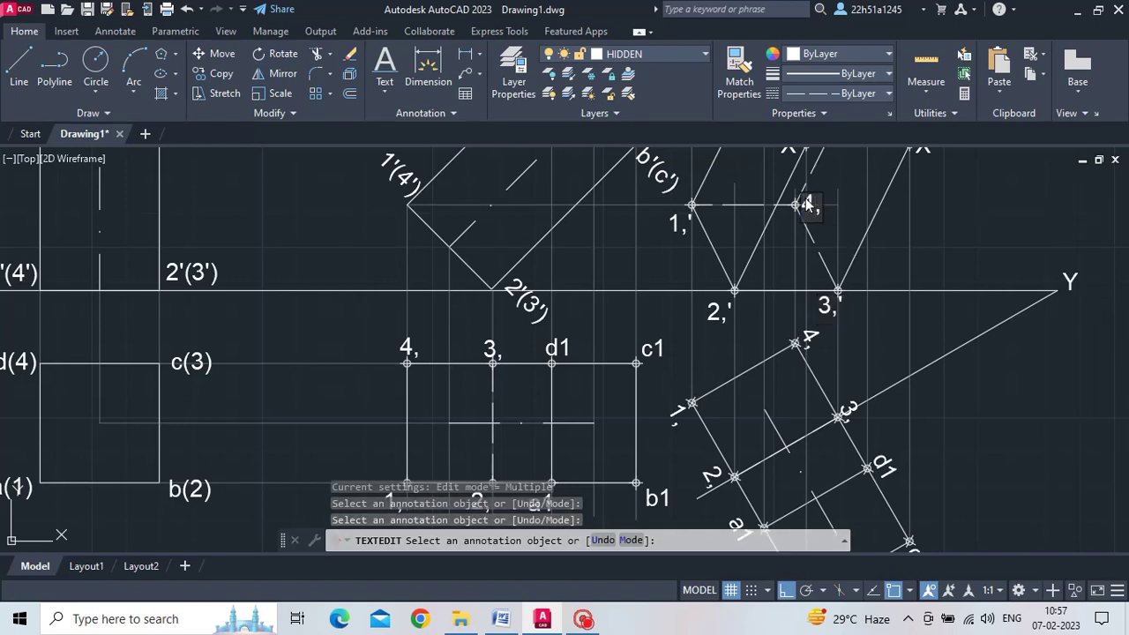
type("'")
left_click(860, 194)
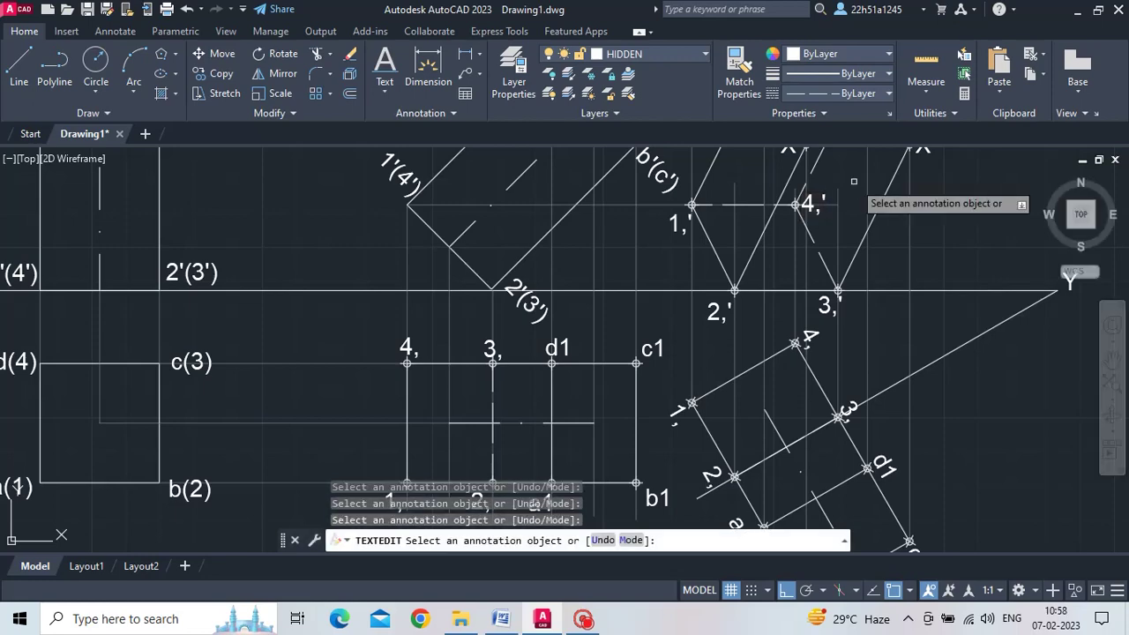
middle_click(798, 378)
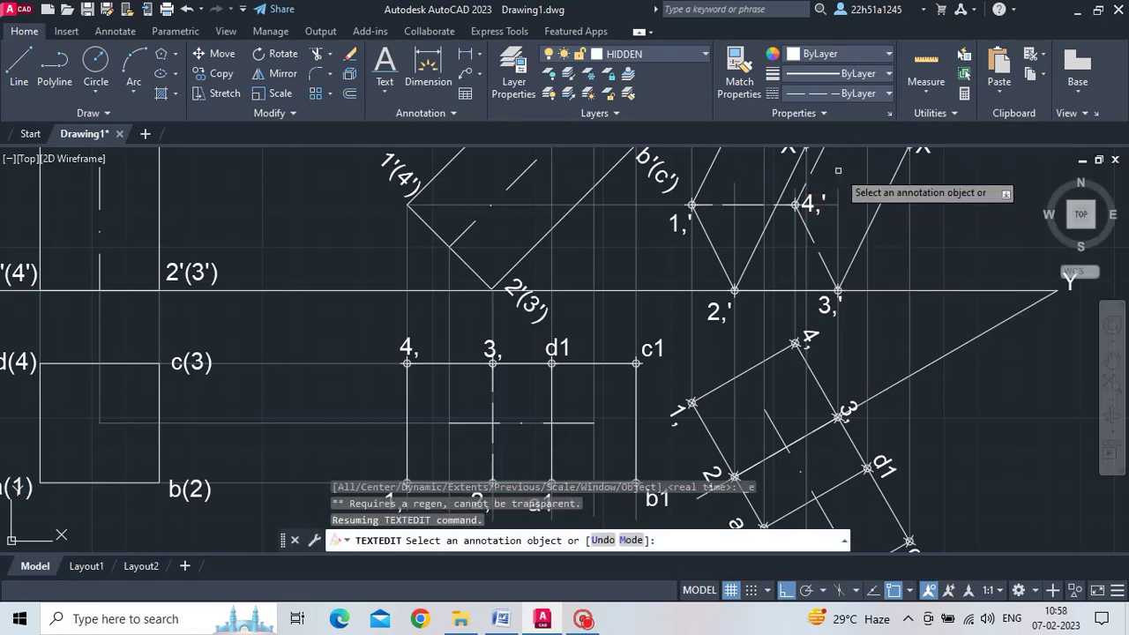
middle_click_drag(839, 181, 705, 342)
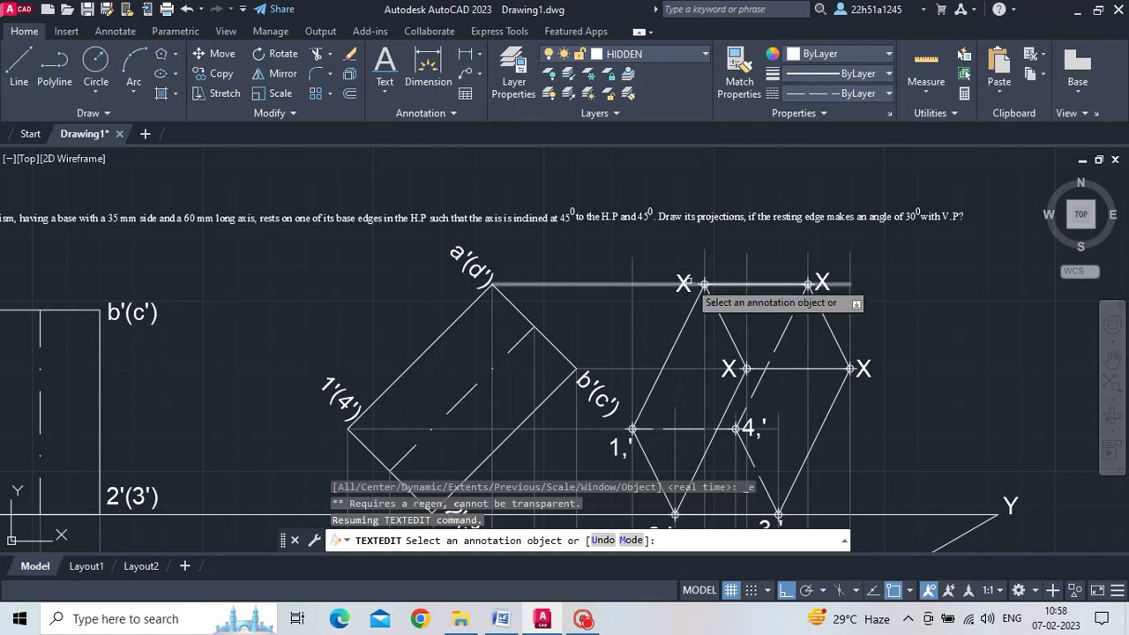
Rename the top-left, left-middle, right-middle and top-right X labels to a1', b1', c1', d1'.
left_click(688, 284)
type("a1'")
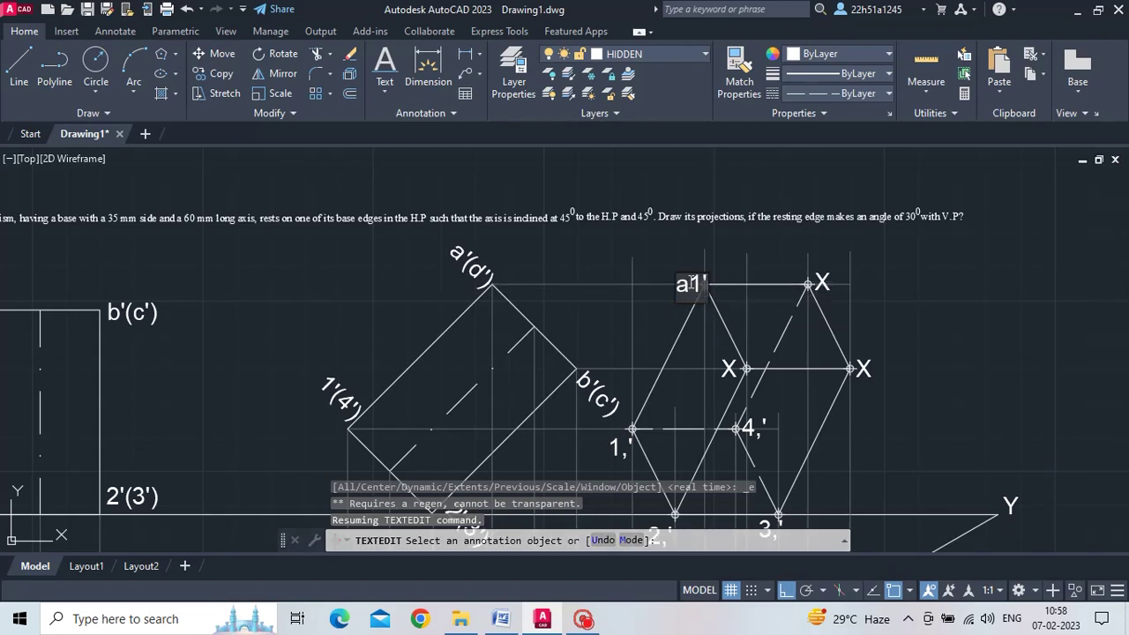
left_click(730, 371)
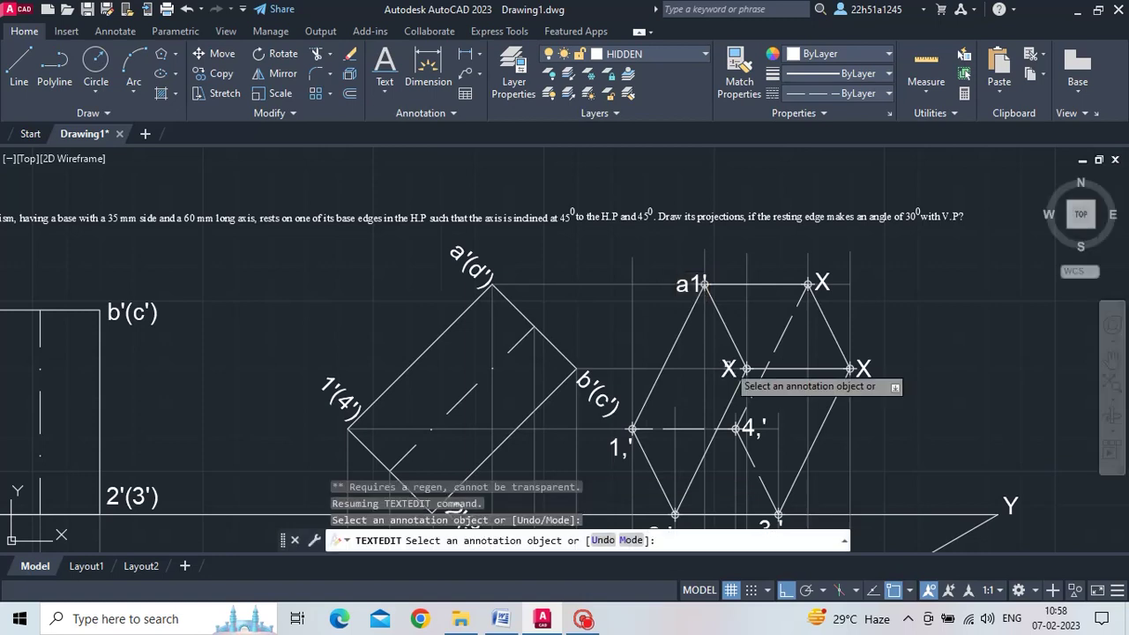
left_click(728, 367)
type("b1'")
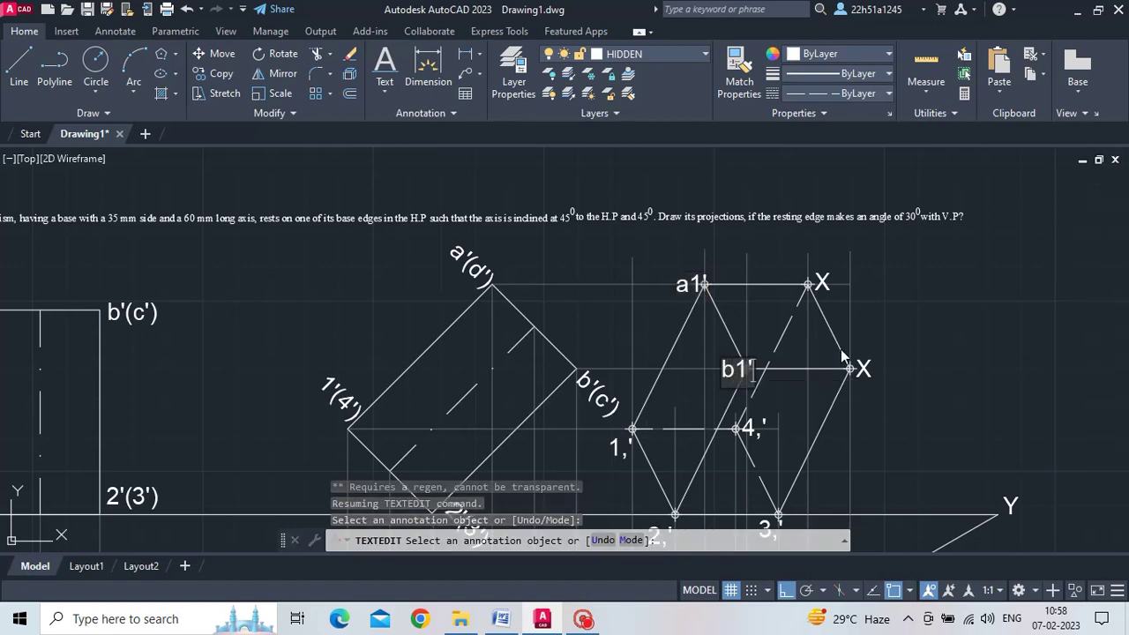
left_click(866, 364)
left_click(866, 368)
type("c1'")
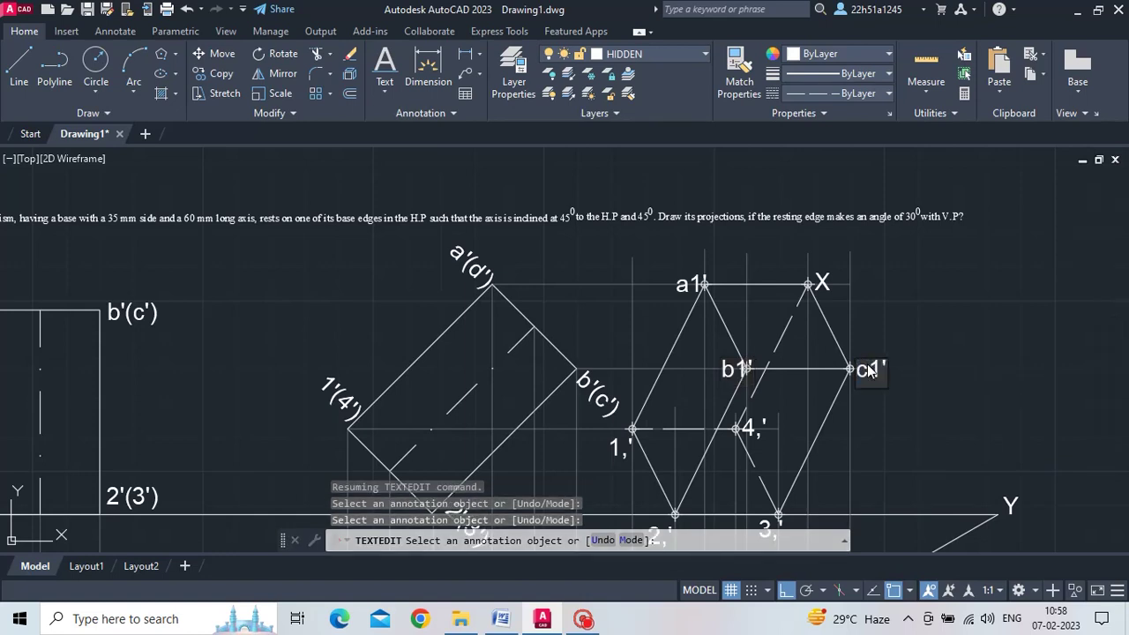
left_click(871, 342)
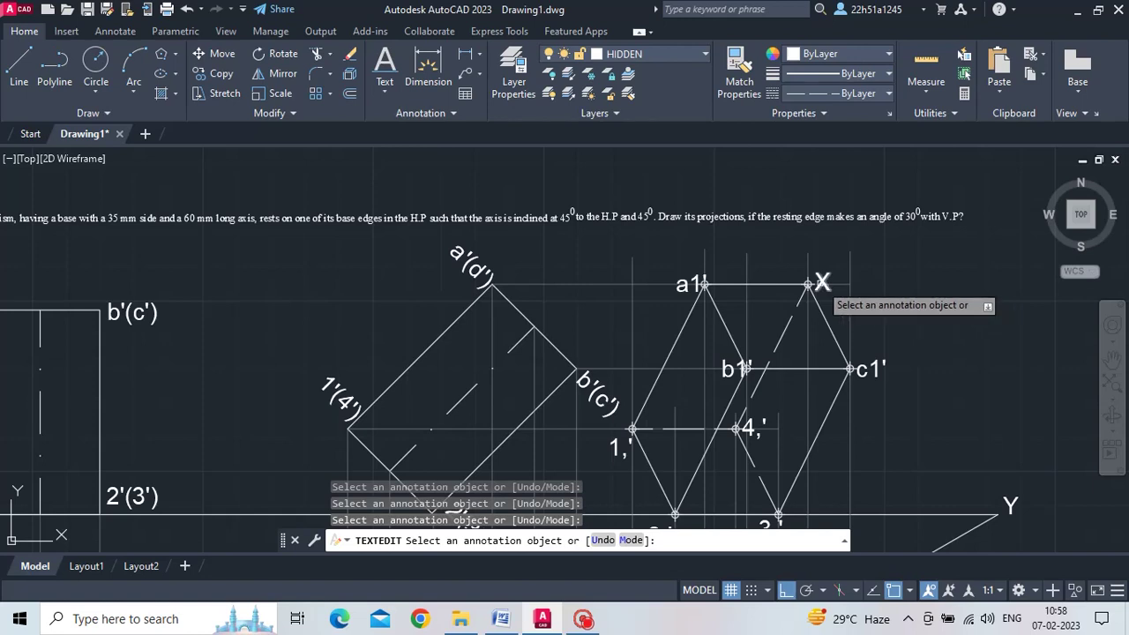
left_click(822, 283)
type("d1'")
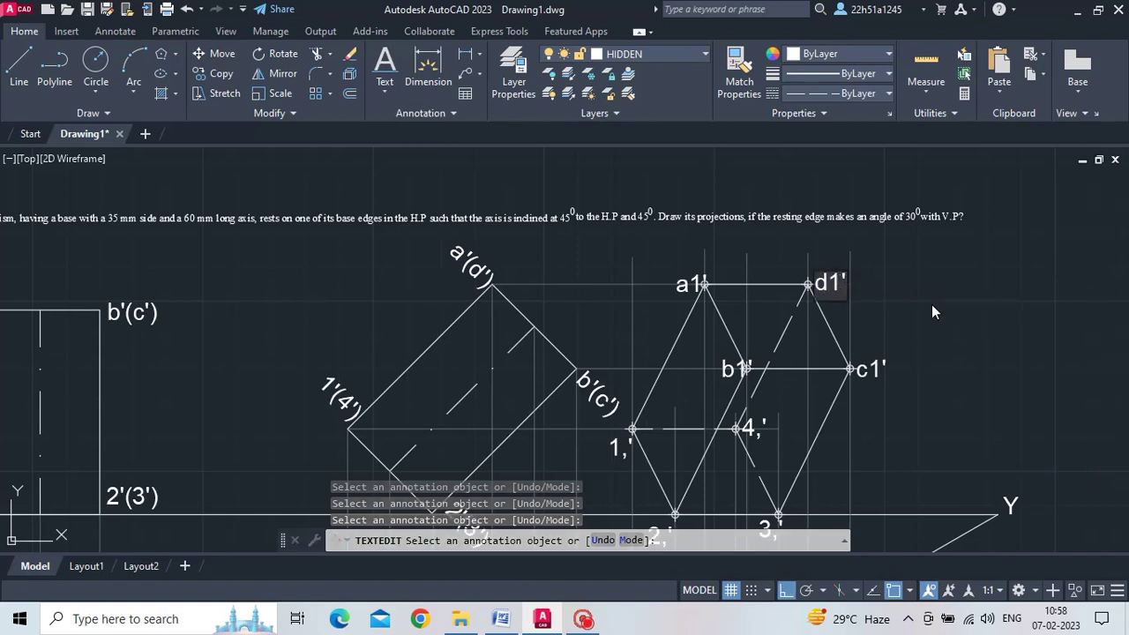
left_click(917, 325)
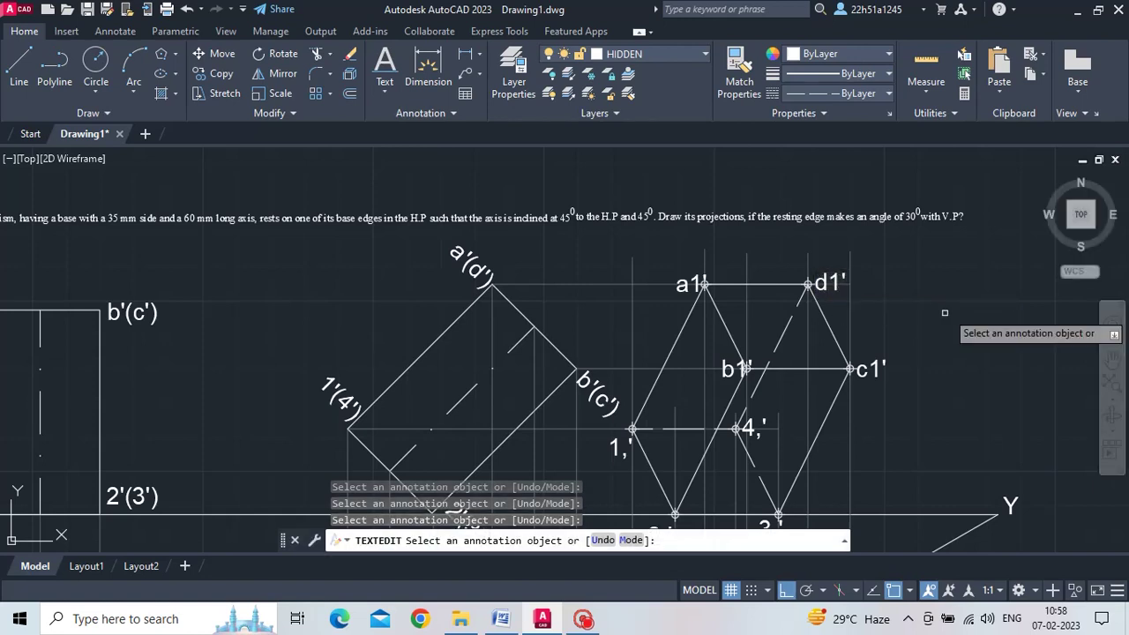
scroll(711, 383, "down", 3)
scroll(710, 419, "up", 3)
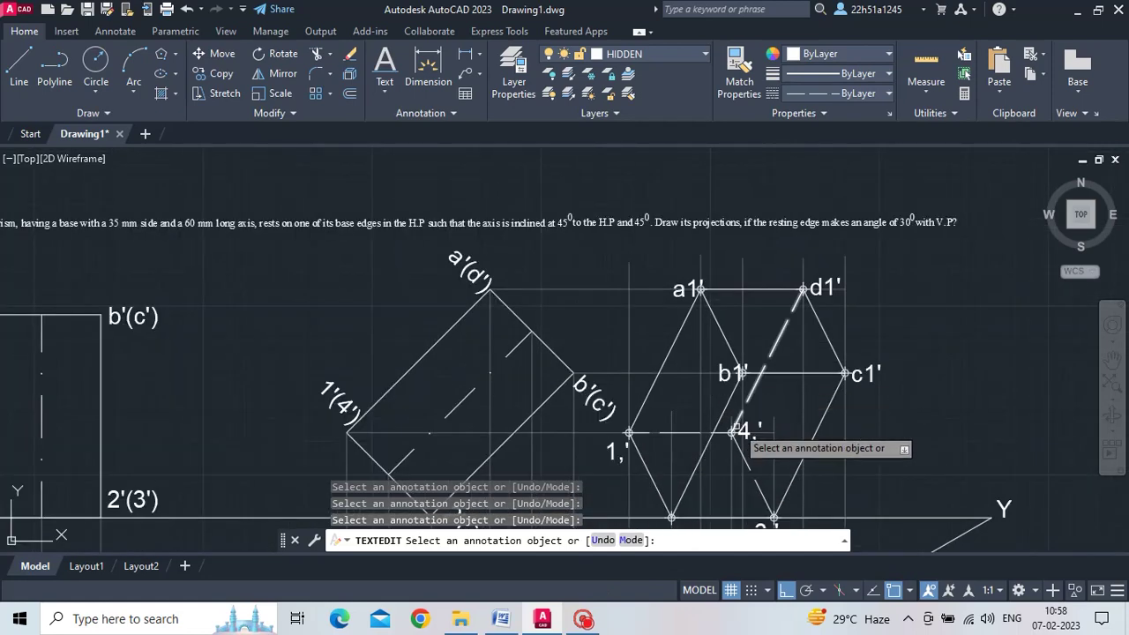
middle_click_drag(711, 419, 710, 350)
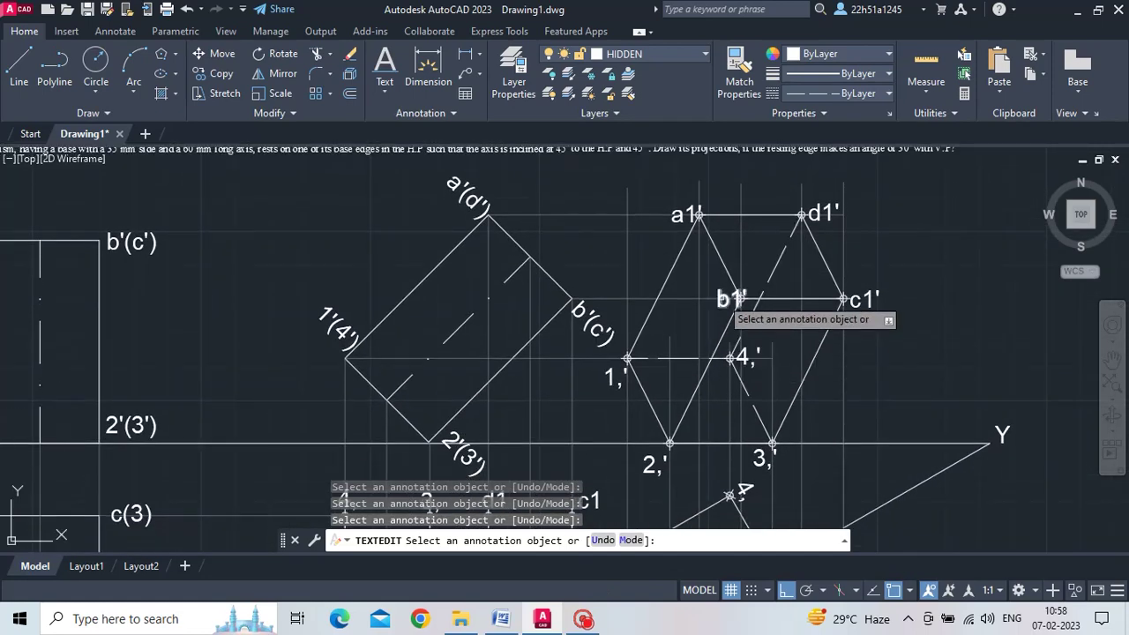
key("Escape")
Move the b1' and a1' labels slightly left so they clear their corner points.
left_click(722, 298)
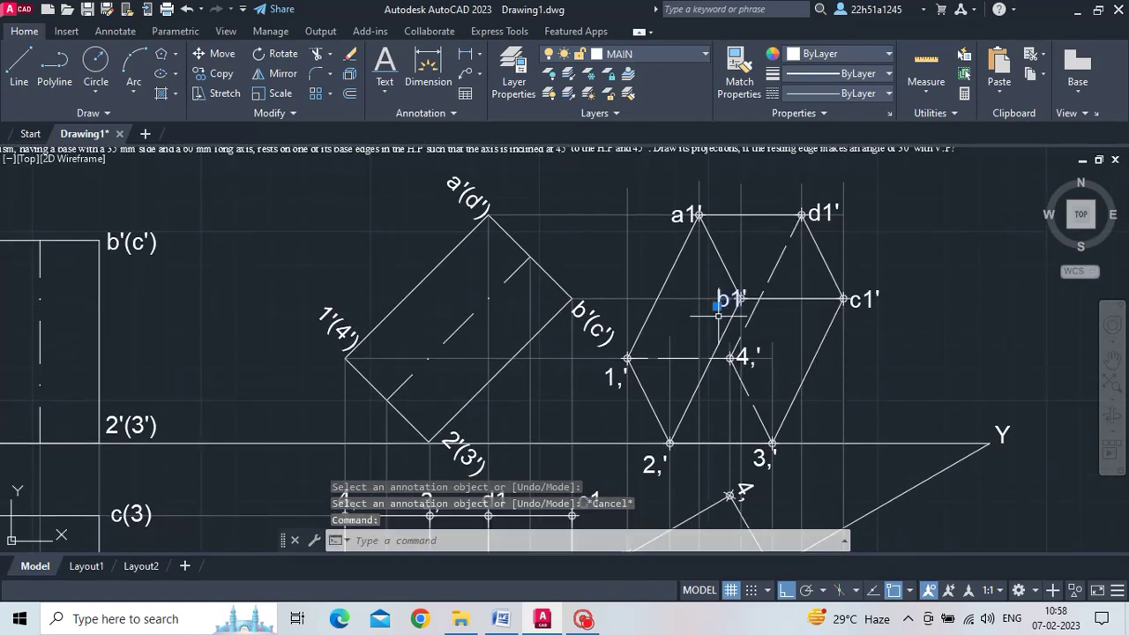
left_click(716, 305)
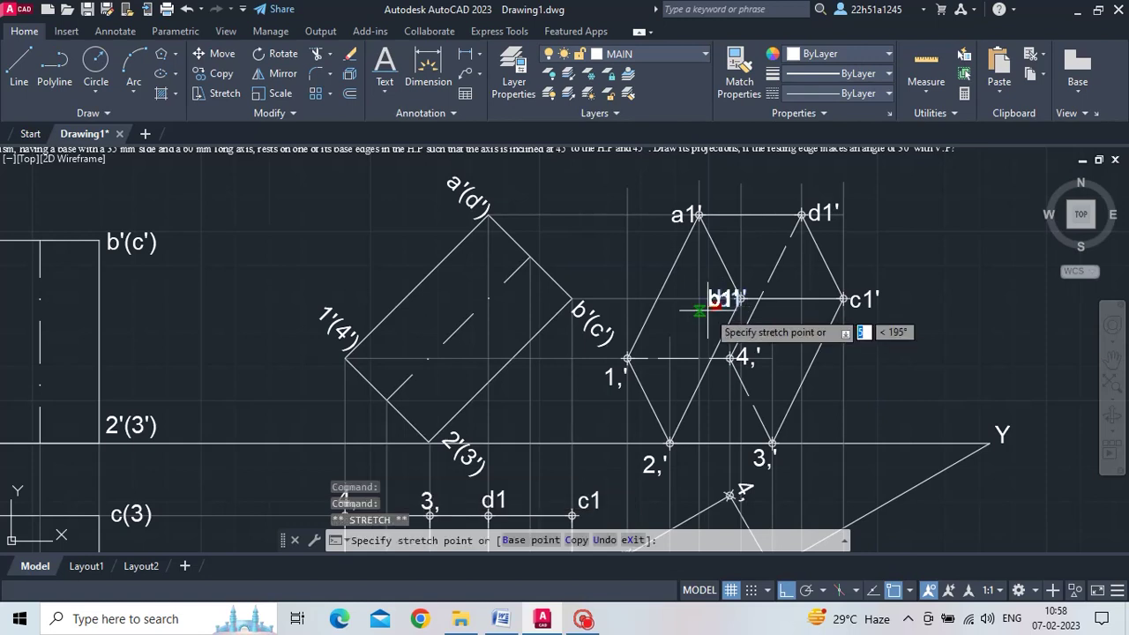
scroll(708, 313, "up", 3)
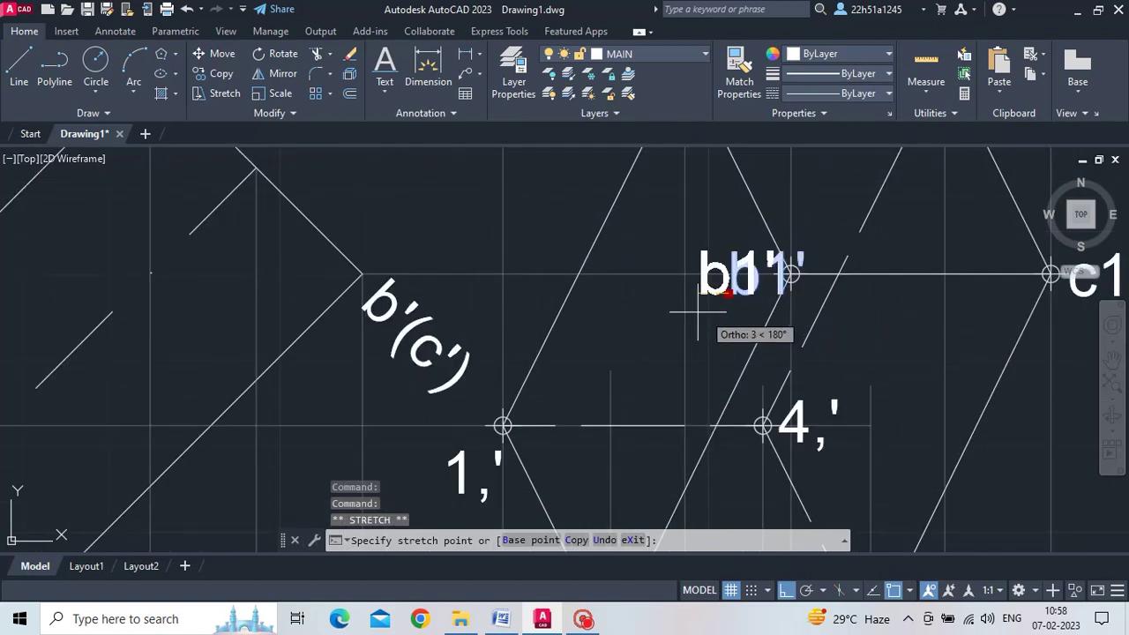
left_click(697, 312)
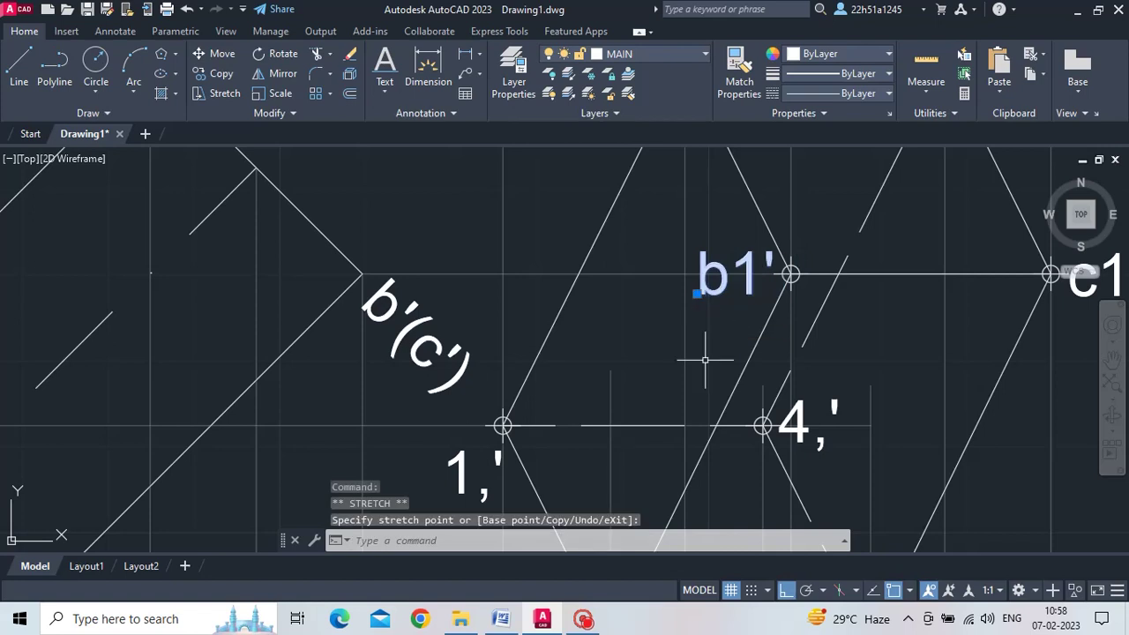
scroll(701, 362, "down", 3)
left_click(677, 239)
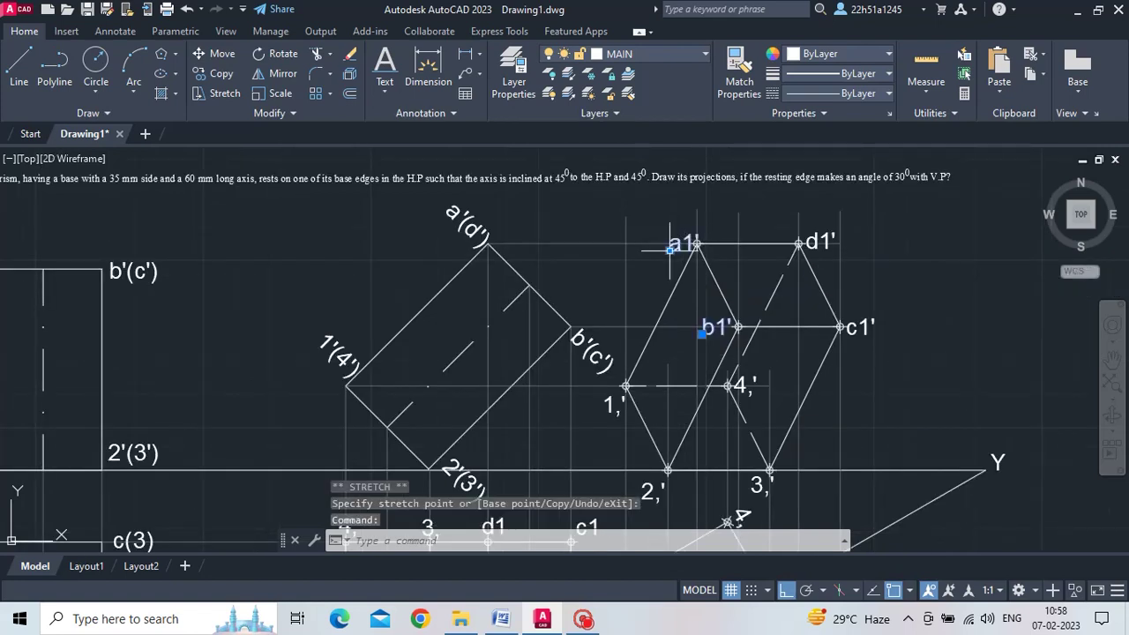
left_click(670, 250)
left_click(659, 259)
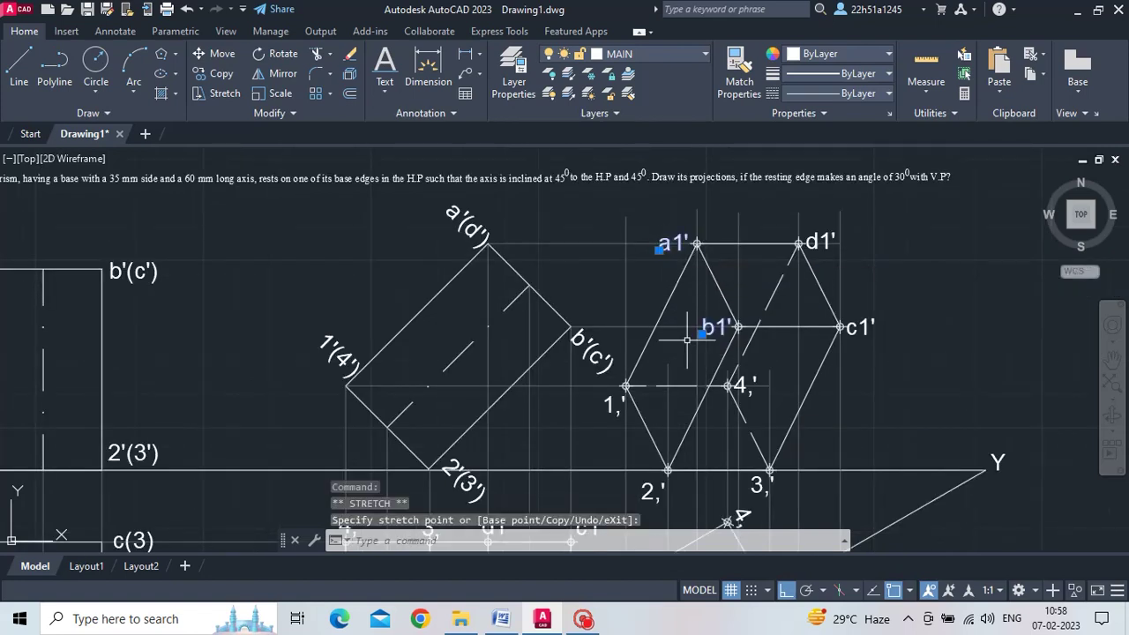
key("Escape")
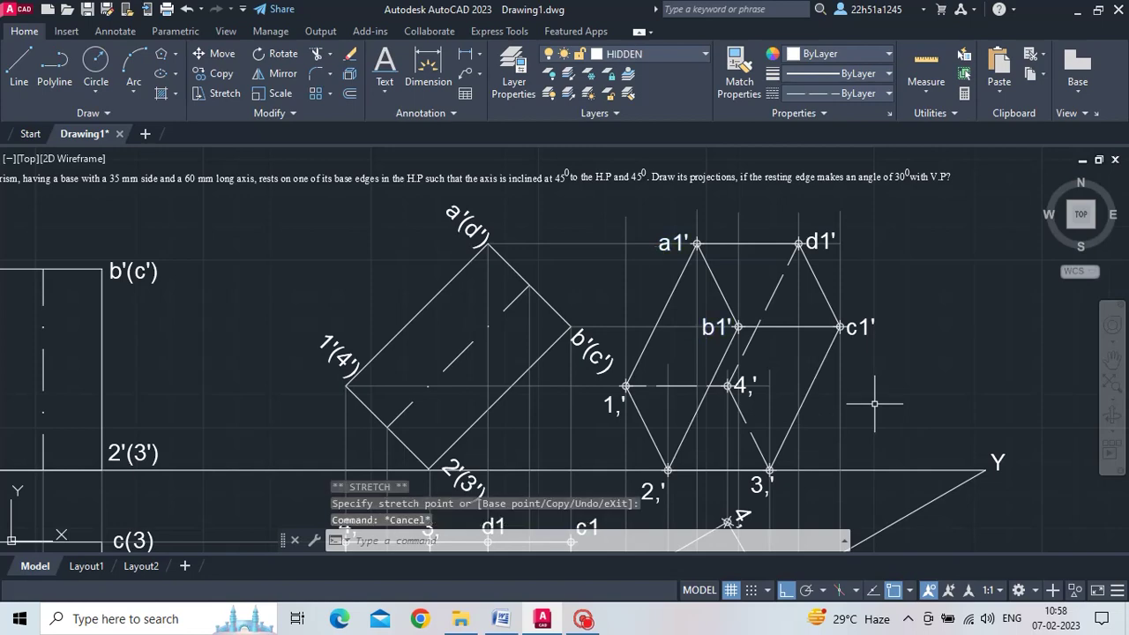
scroll(874, 404, "down", 2)
Make MAIN the current layer.
middle_click_drag(842, 450, 841, 346)
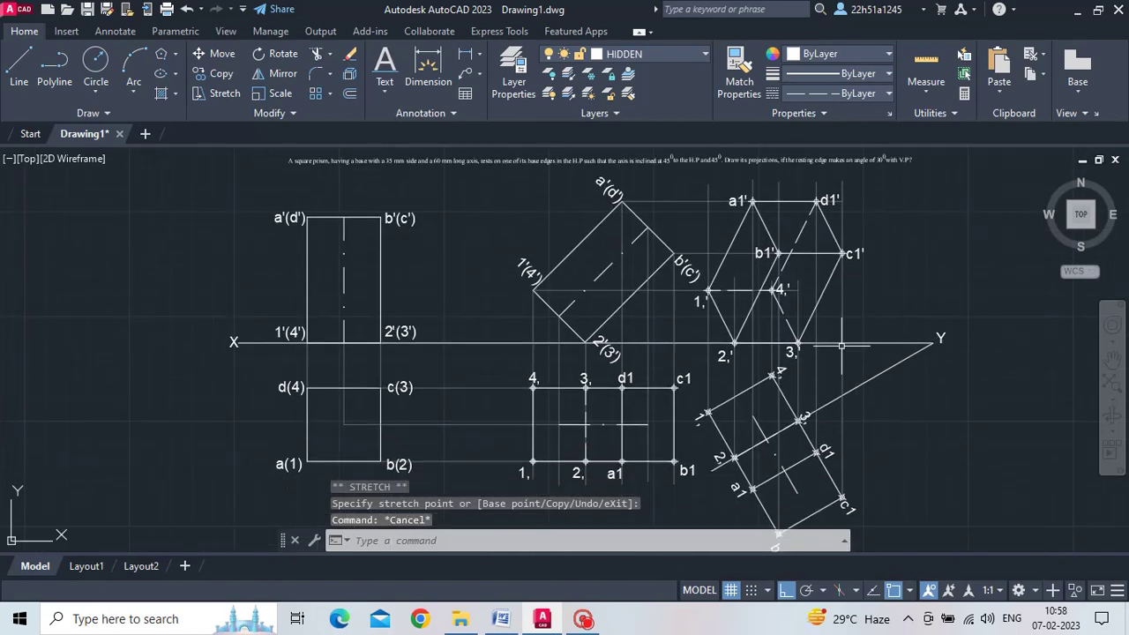
scroll(859, 431, "down", 1)
scroll(859, 430, "up", 1)
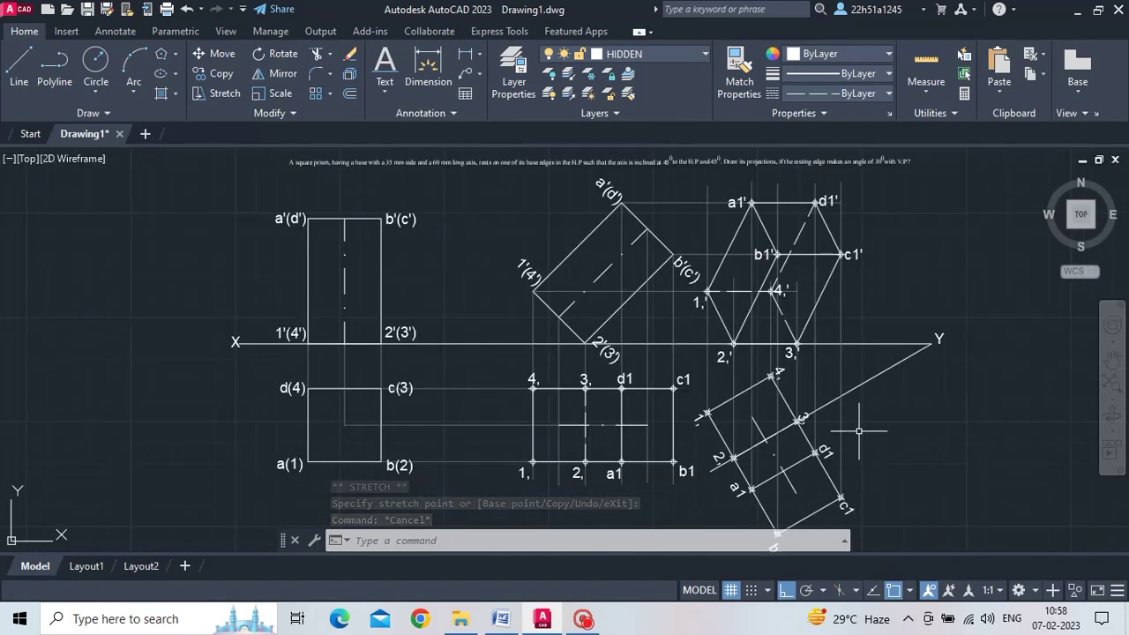
middle_click_drag(859, 431, 853, 392)
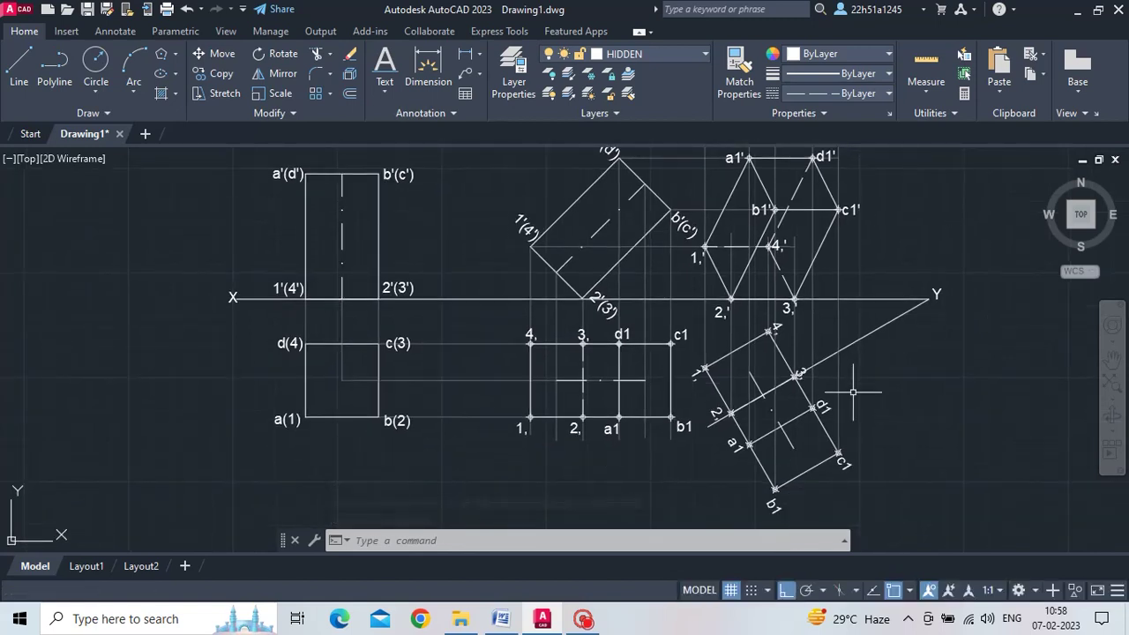
left_click(478, 59)
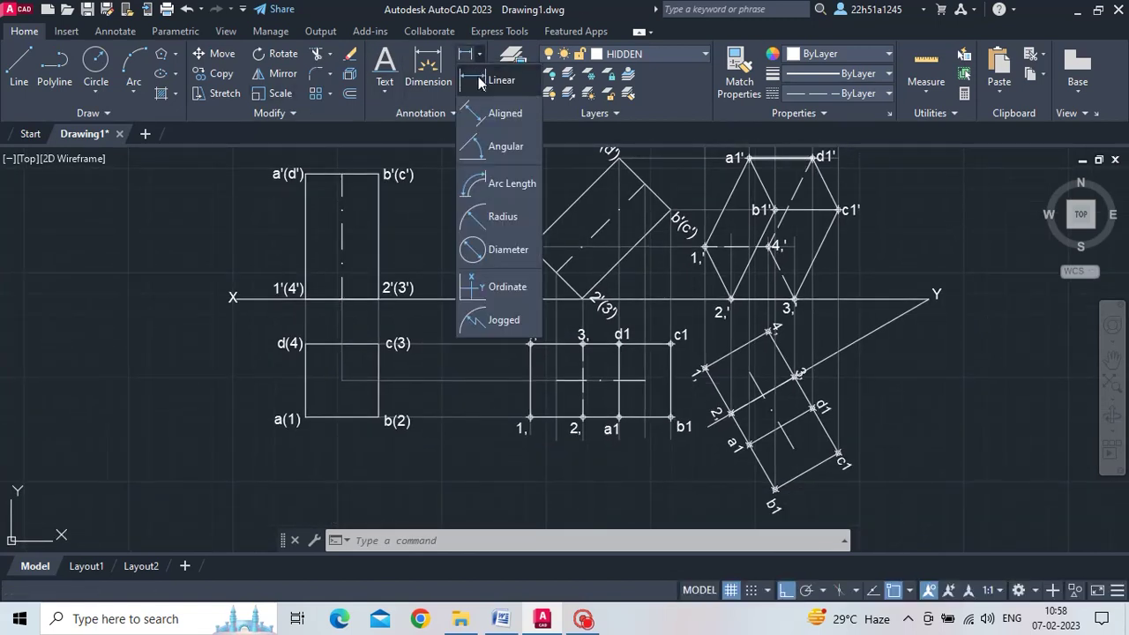
left_click(671, 53)
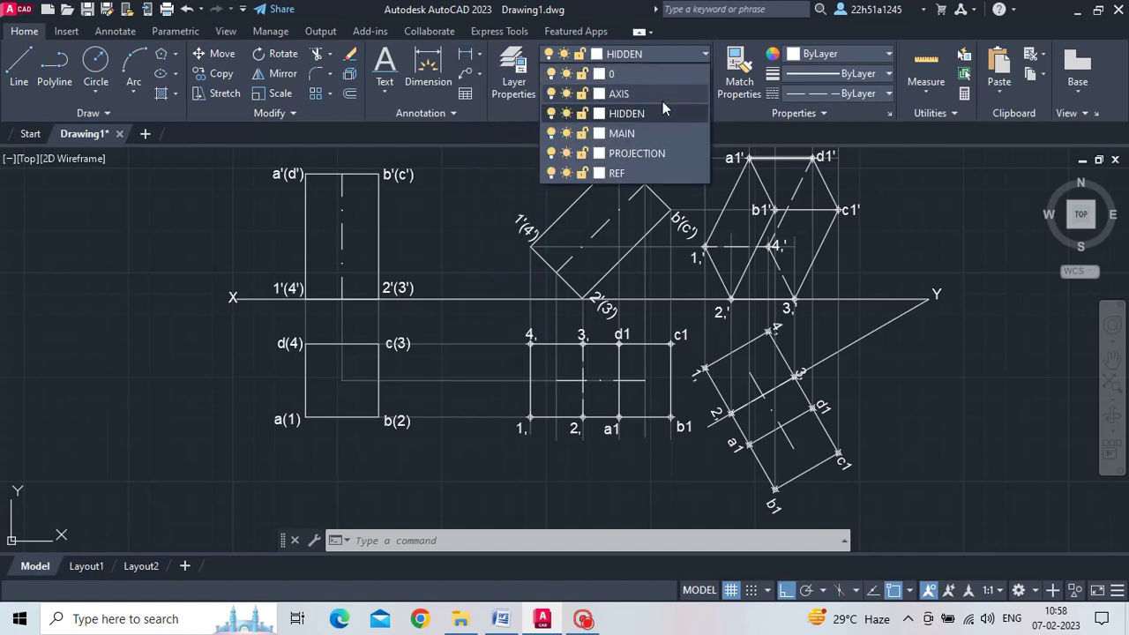
left_click(652, 132)
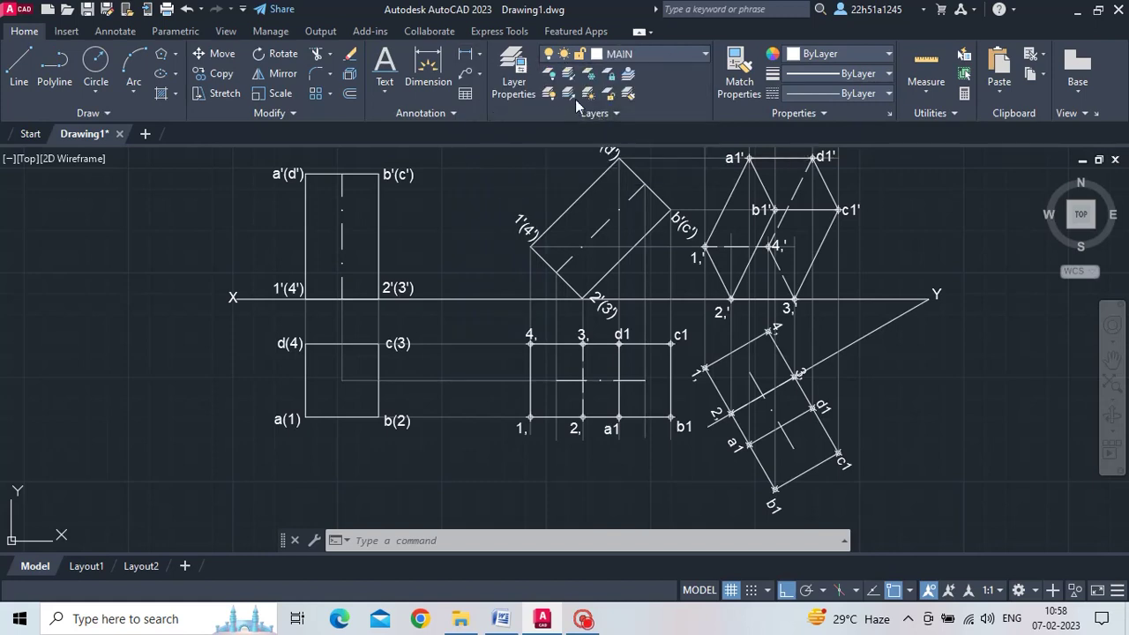
Add linear dimensions: 35 below a(1)–b(2) and 60 left of a'(d')–1'(4').
left_click(478, 59)
left_click(499, 83)
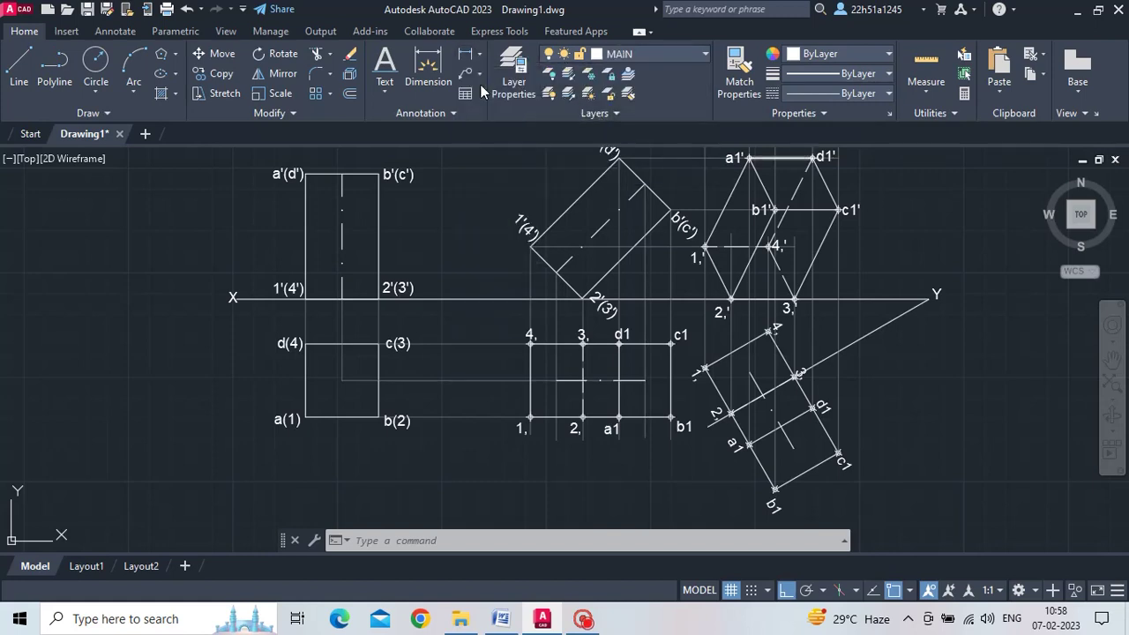
left_click(305, 416)
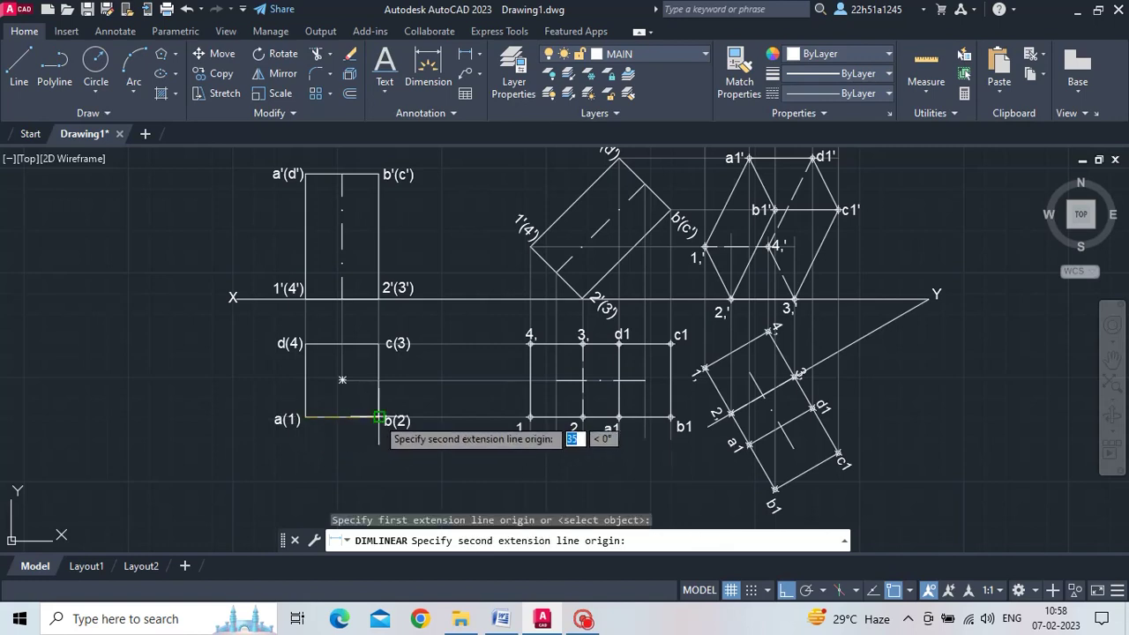
left_click(379, 417)
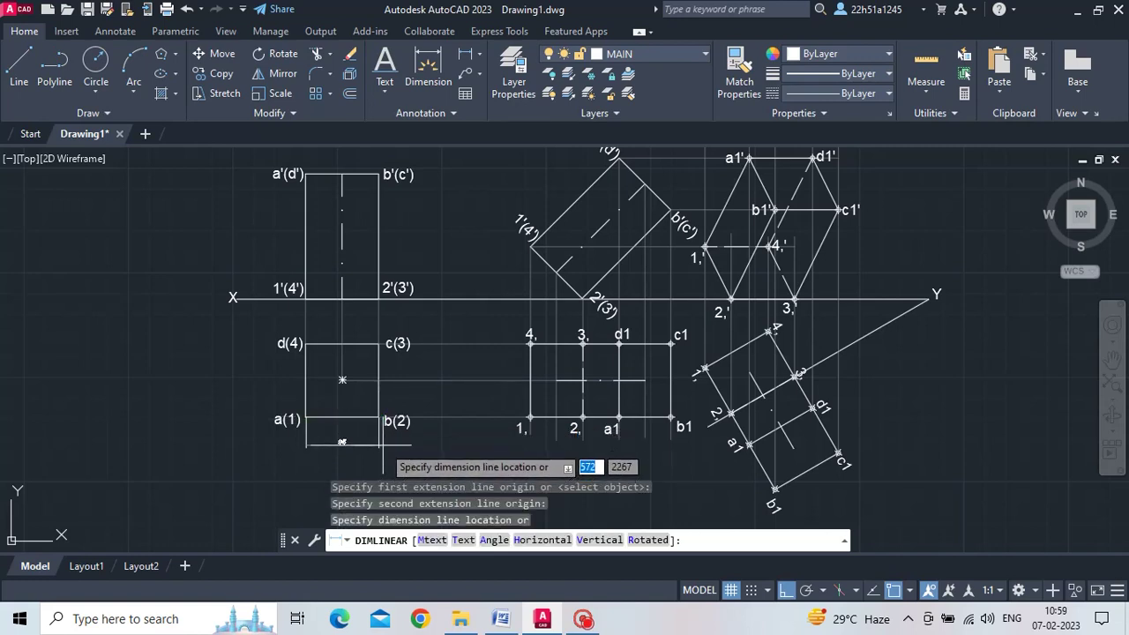
left_click(382, 445)
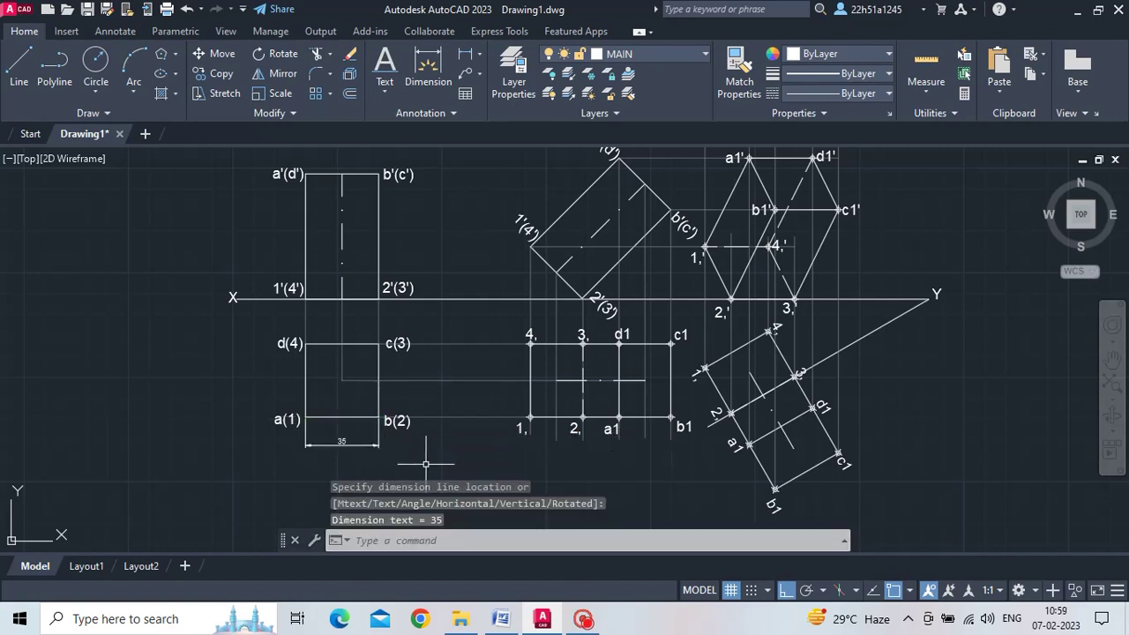
key("Escape")
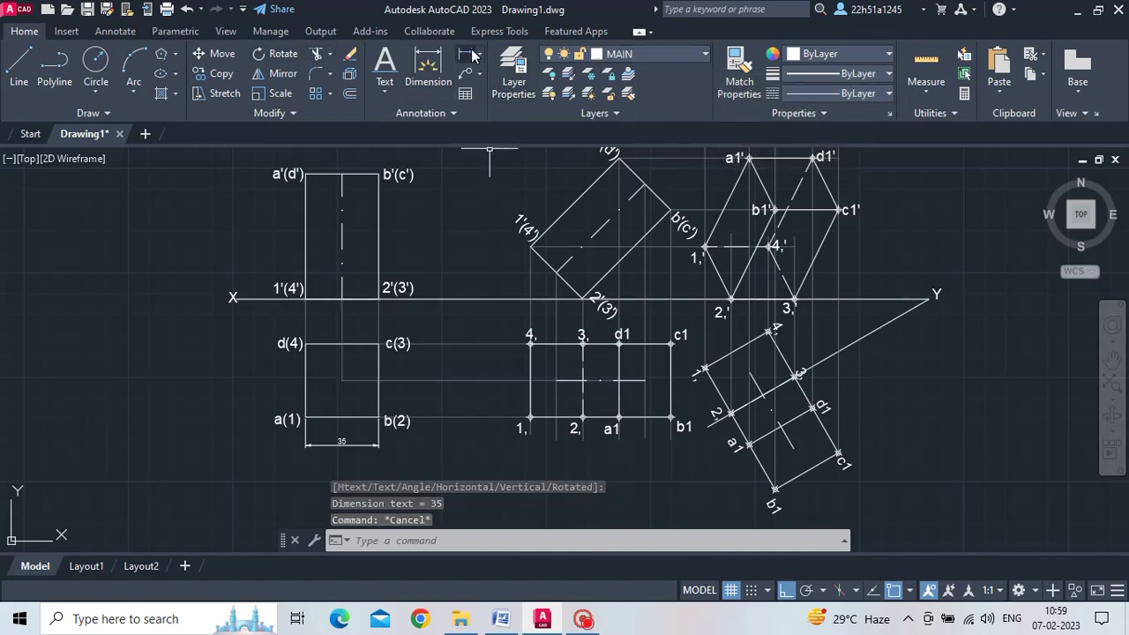
left_click(472, 56)
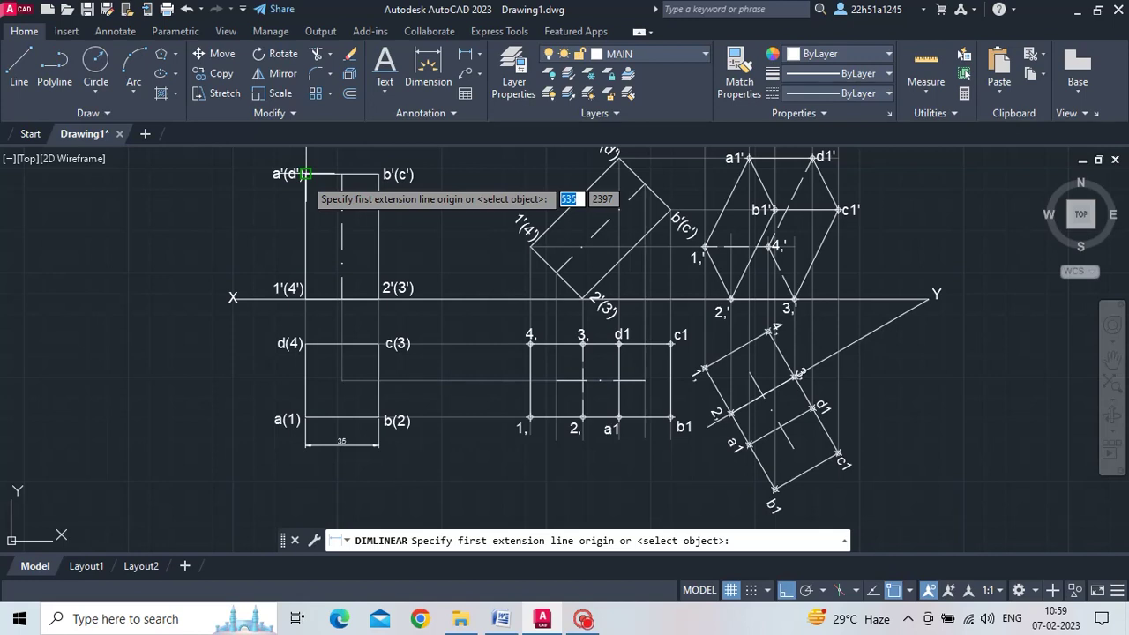
left_click(305, 174)
left_click(305, 298)
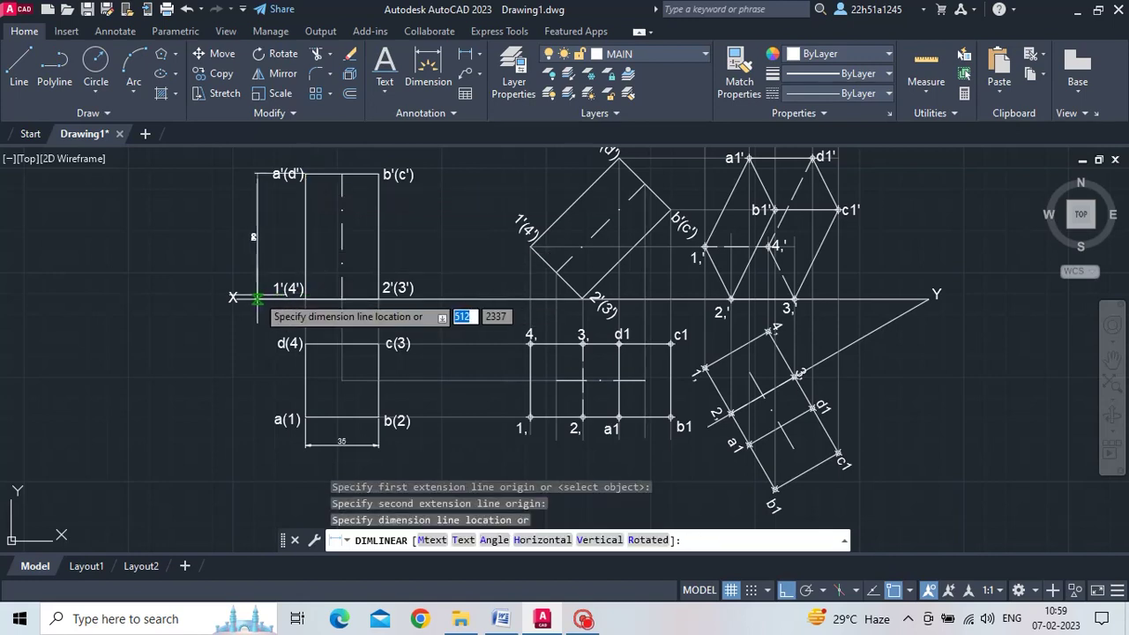
left_click(257, 298)
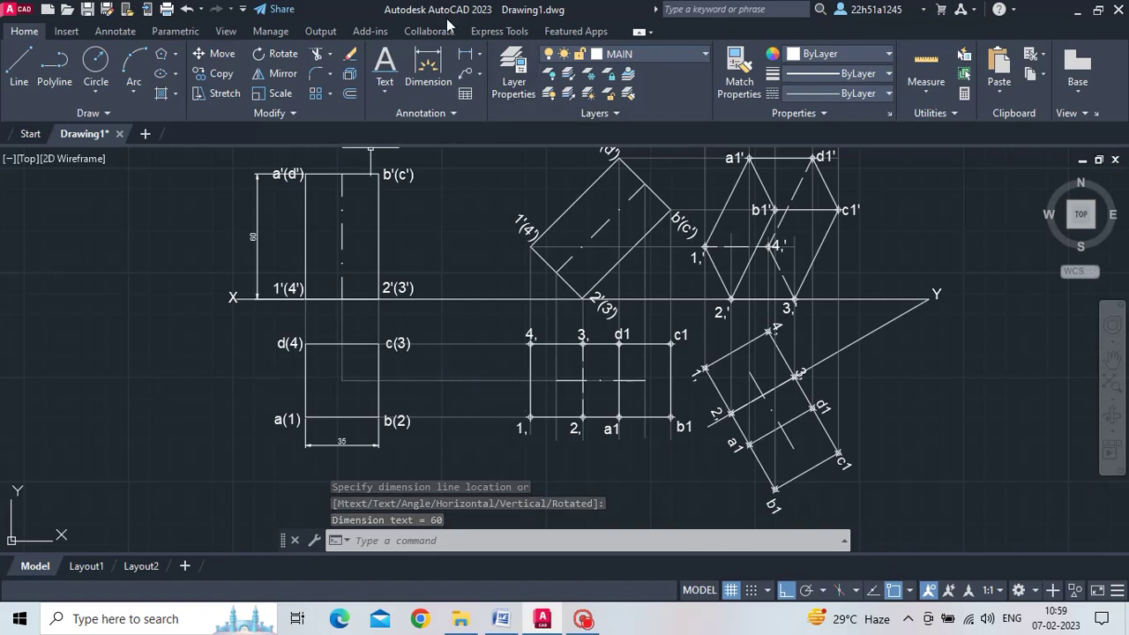
left_click(479, 54)
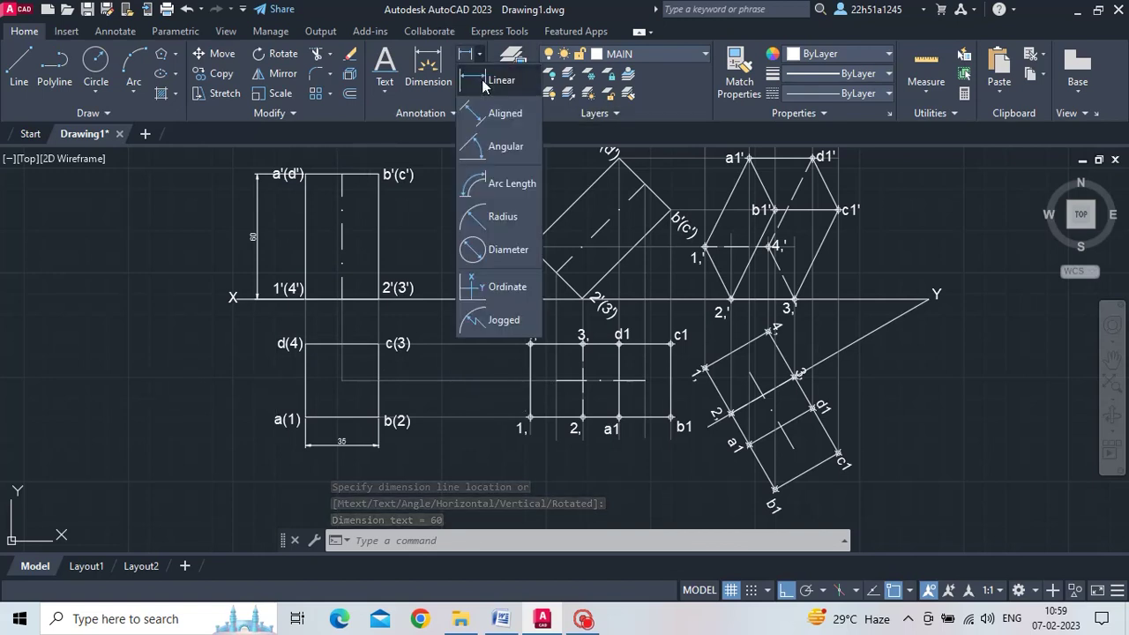
Dimension the 45° angle between the inclined prism edge and X–Y near 2'(3').
left_click(485, 150)
left_click(571, 266)
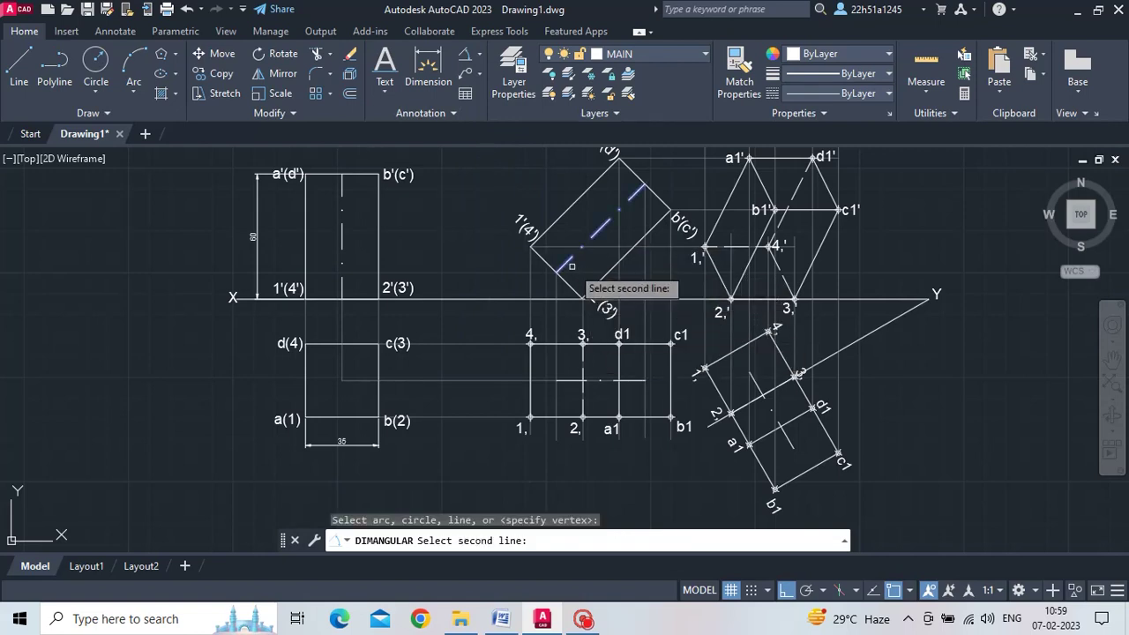
left_click(571, 299)
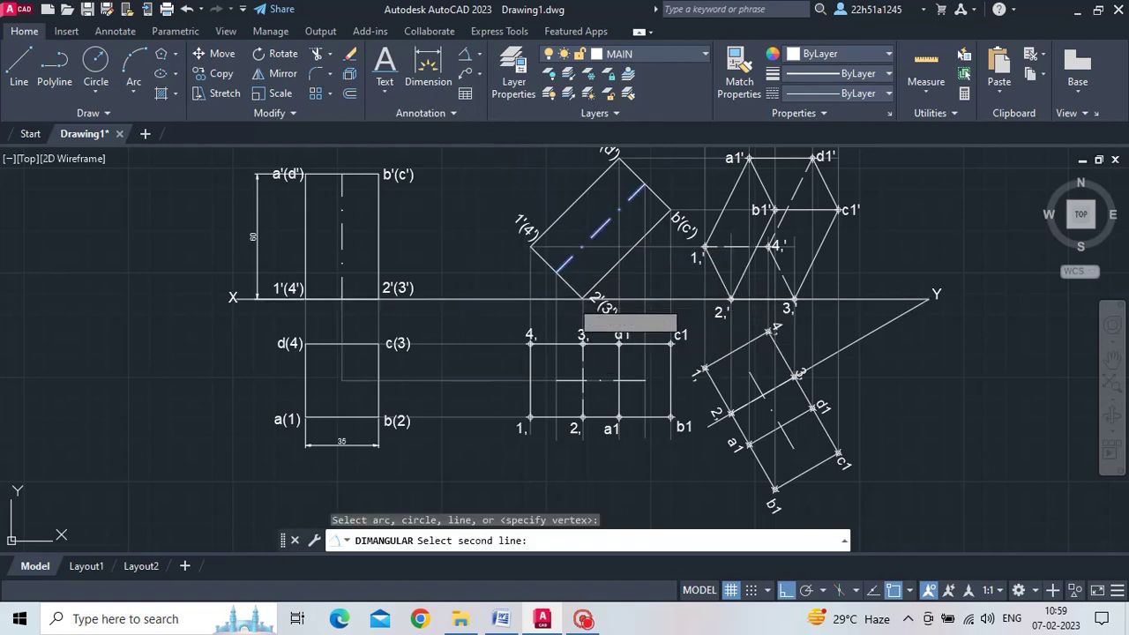
scroll(584, 276, "up", 5)
left_click(583, 289)
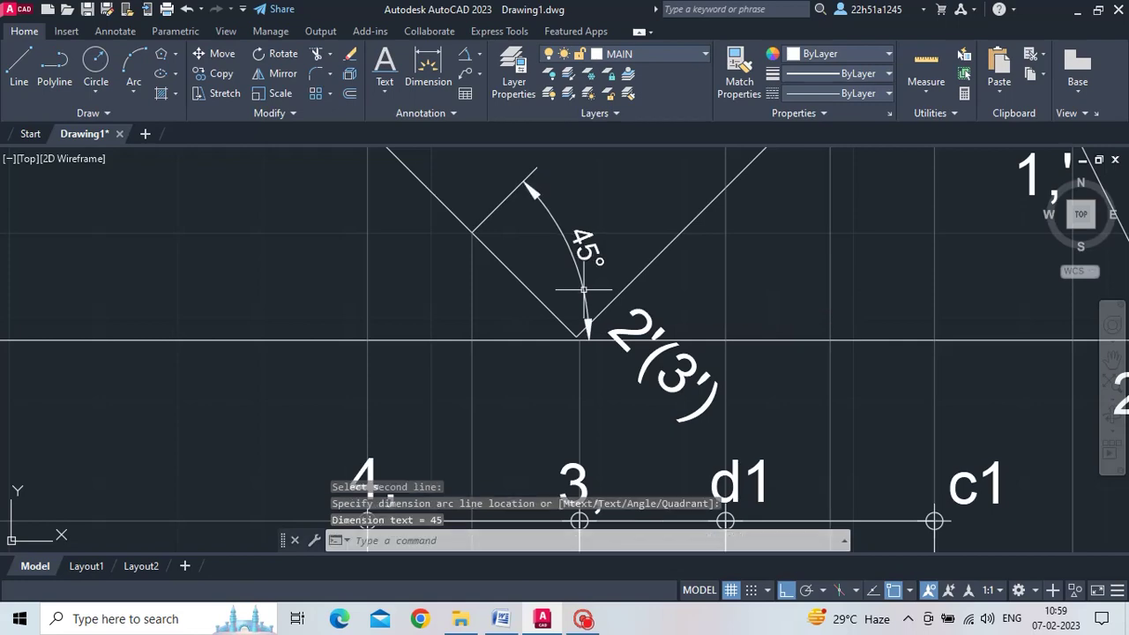
scroll(671, 277, "down", 5)
middle_click_drag(696, 275, 606, 260)
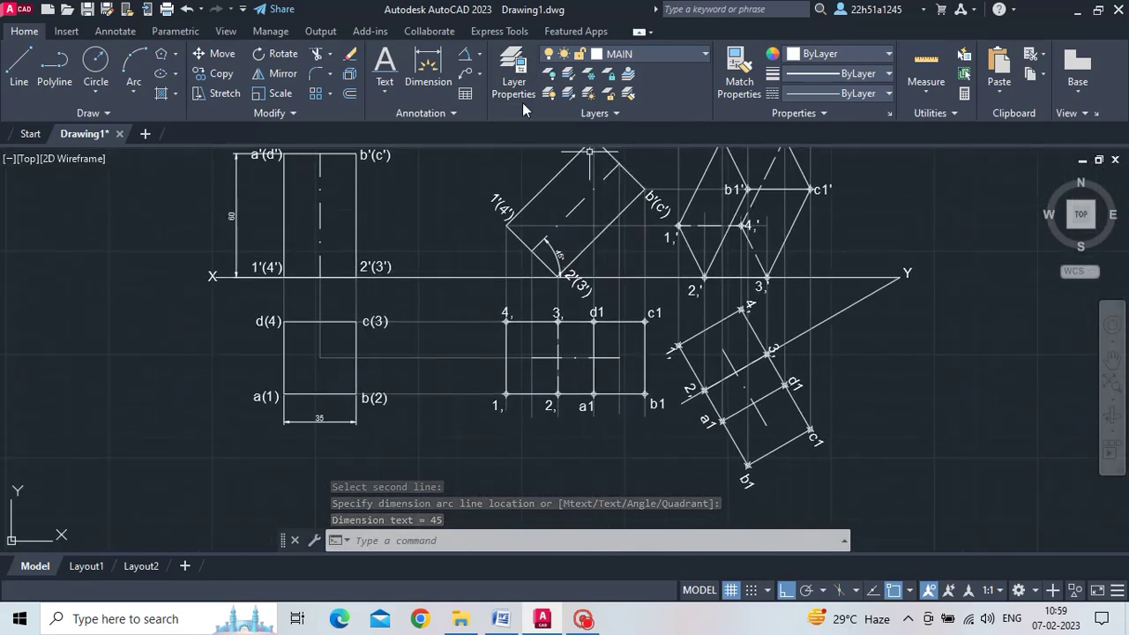
Dimension the 30° angle between X–Y and the inclined reference line near Y.
left_click(465, 53)
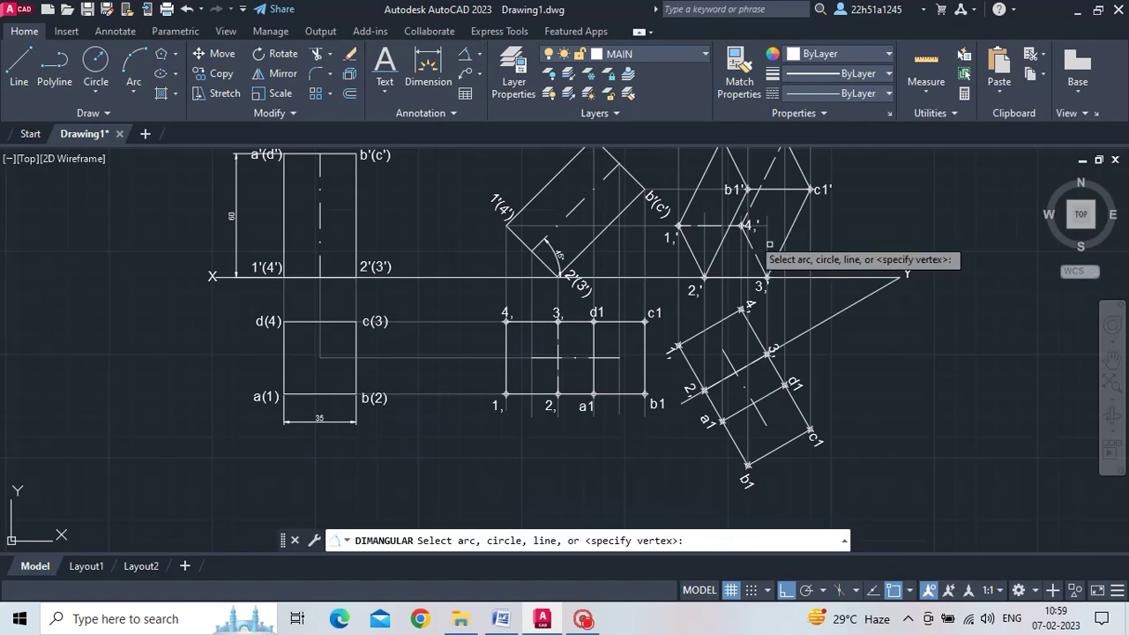
left_click(846, 278)
left_click(853, 303)
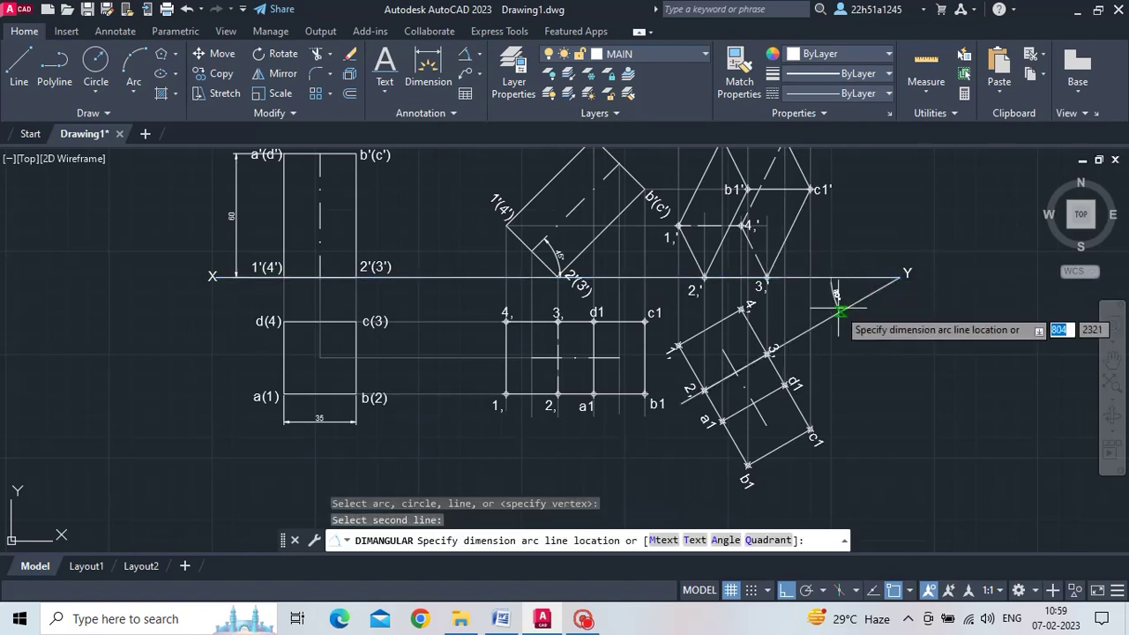
left_click(824, 310)
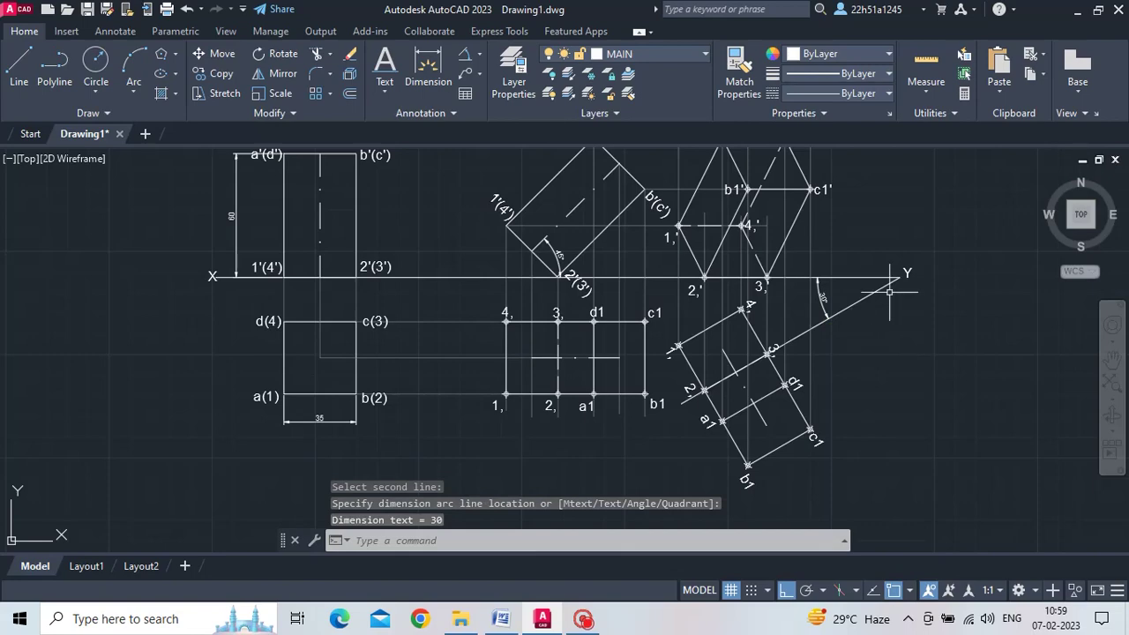
scroll(897, 213, "down", 2)
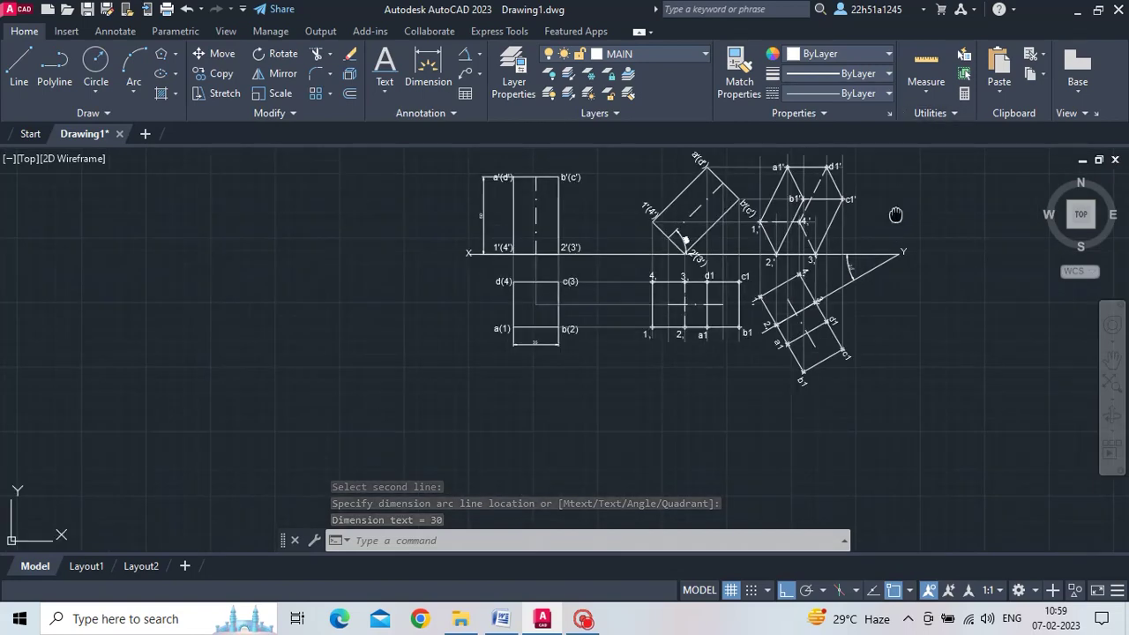
mouse_move(896, 214)
middle_mouse_down()
mouse_move(668, 283)
mouse_move(844, 282)
mouse_move(870, 270)
middle_mouse_up()
scroll(719, 277, "up", 2)
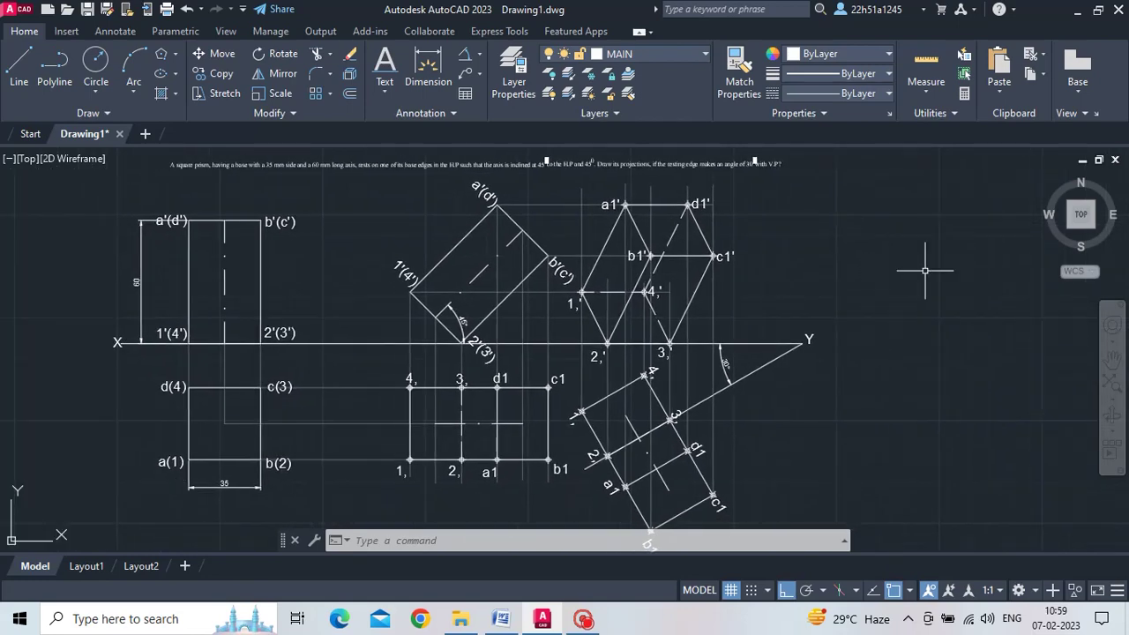
scroll(925, 270, "down", 2)
Turn on Display Lineweight in Lineweight Settings so the lines show their thicknesses.
middle_click_drag(905, 280, 750, 346)
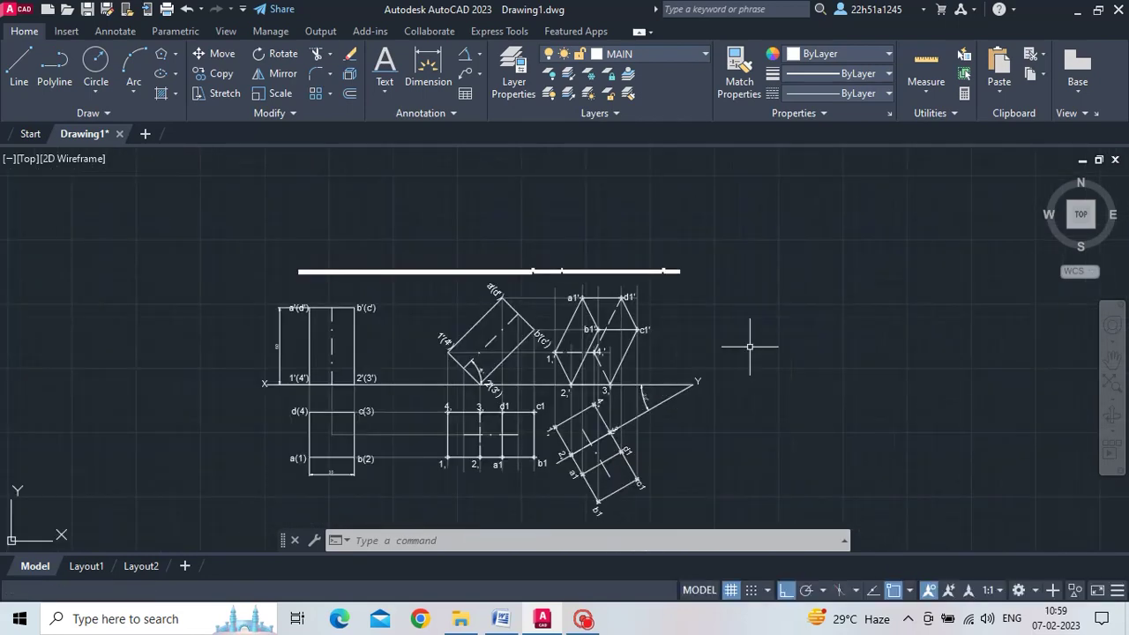
left_click(888, 76)
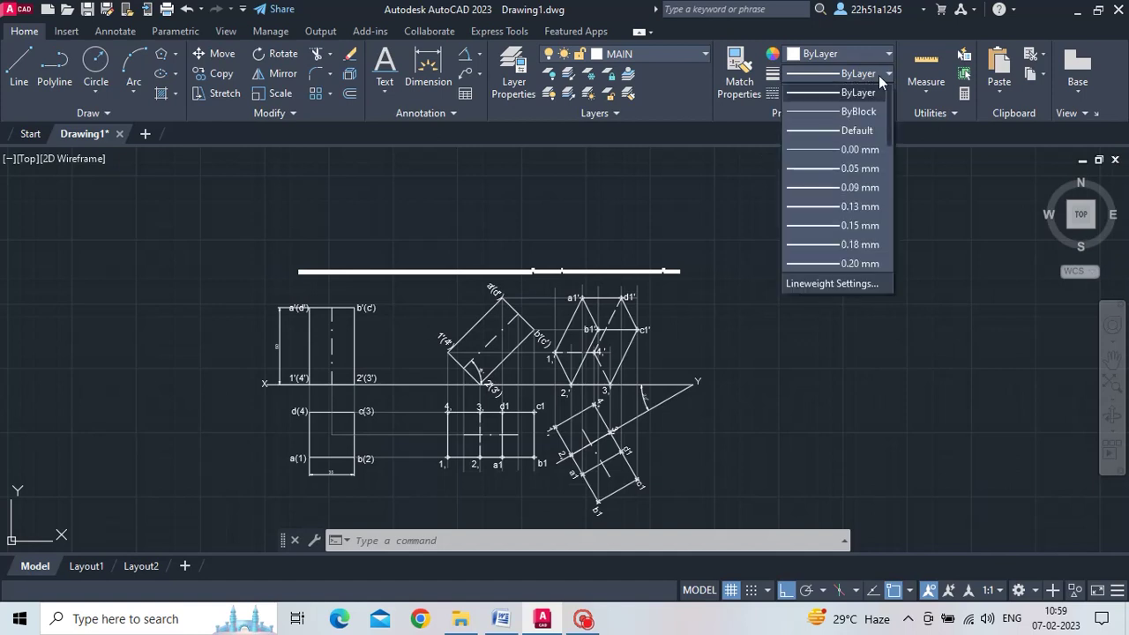
scroll(843, 265, "down", 3)
left_click(844, 279)
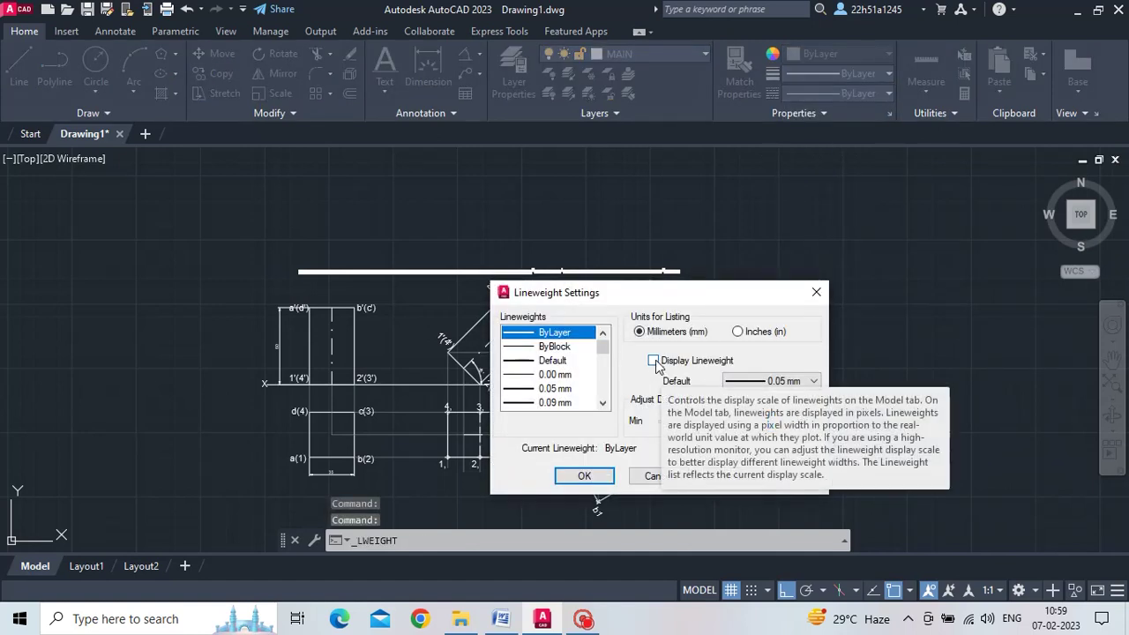
left_click(653, 360)
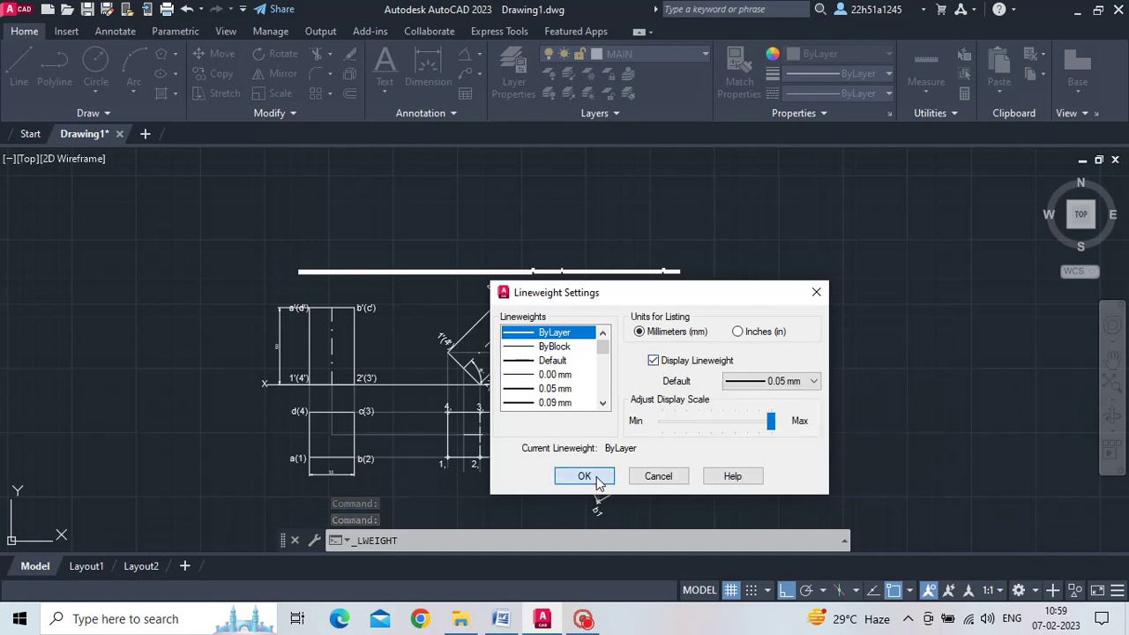
left_click(593, 477)
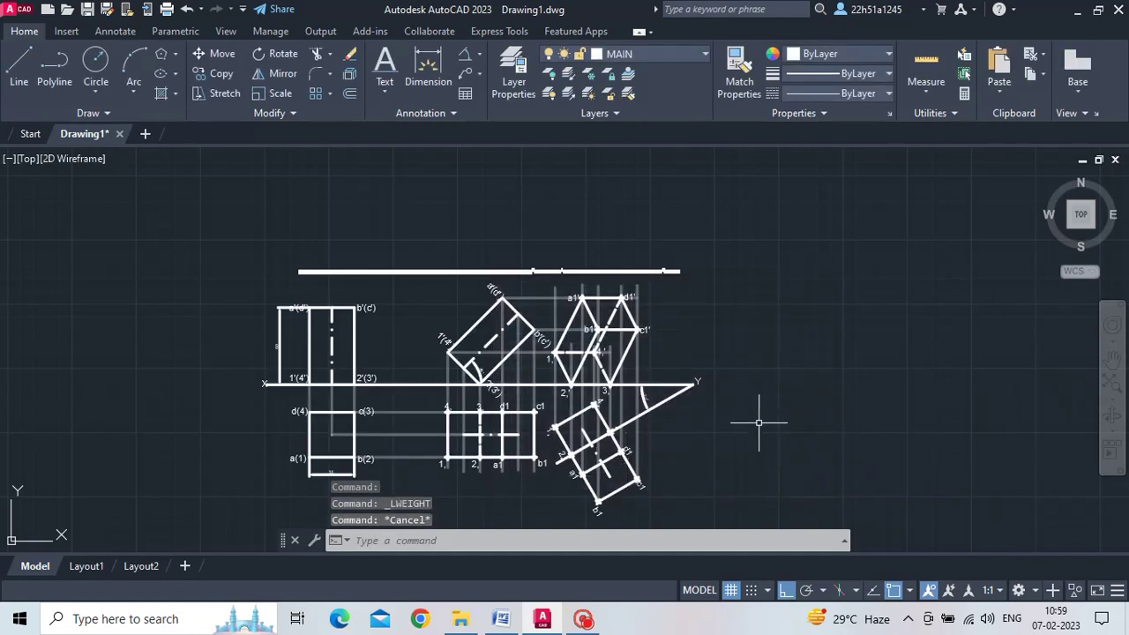
scroll(759, 423, "up", 2)
mouse_move(760, 422)
middle_mouse_down()
mouse_move(856, 379)
mouse_move(948, 383)
middle_mouse_up()
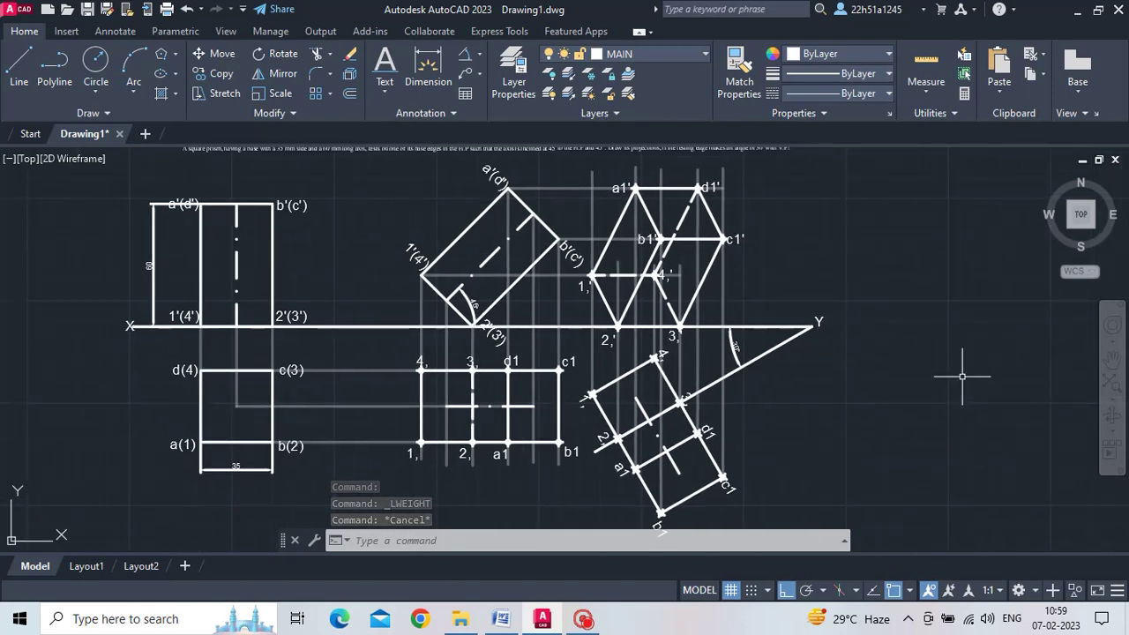
middle_click_drag(874, 484, 888, 469)
scroll(888, 469, "up", 2)
scroll(888, 468, "down", 2)
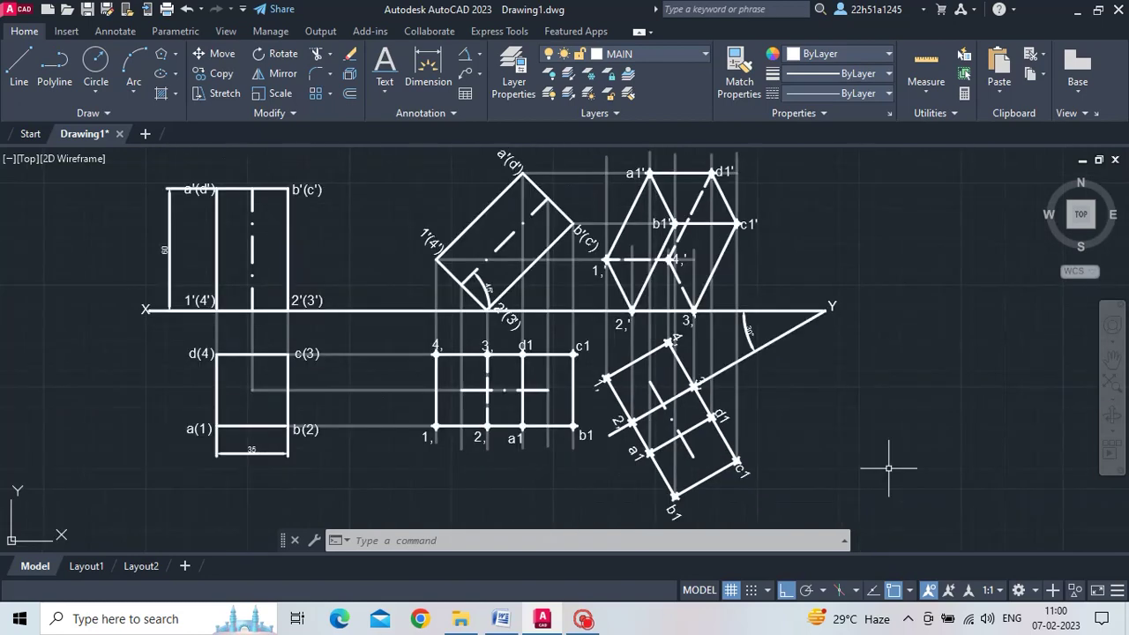